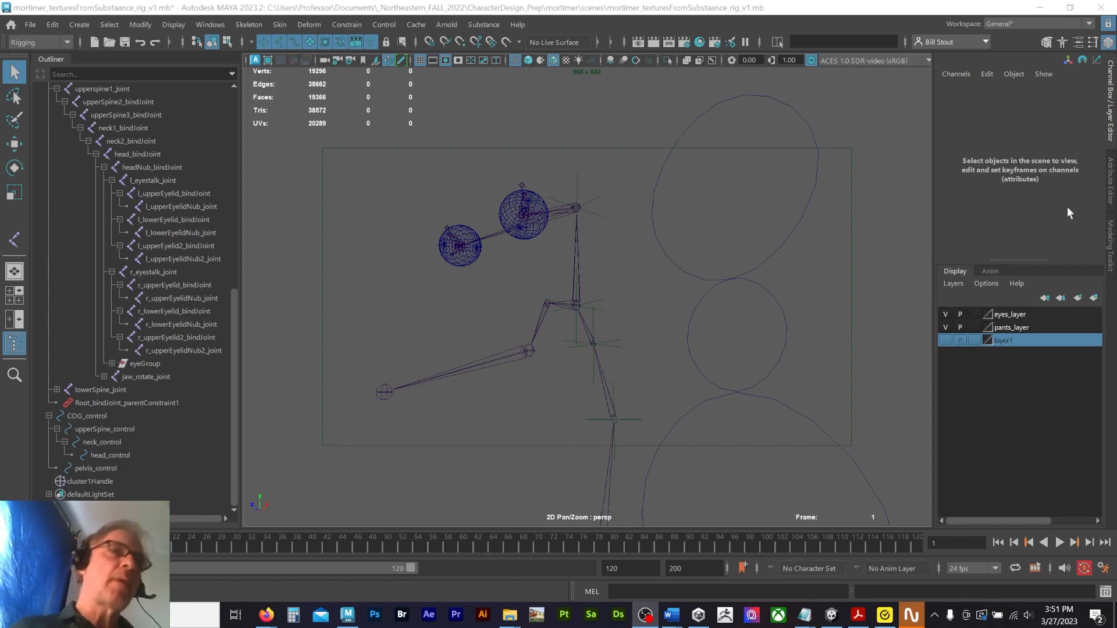
# Step: Show layer1's body mesh in shaded display, clear the selection, and frame the creature's mouth
pyautogui.click(945, 340)
pyautogui.click(670, 315)
pyautogui.press('5')
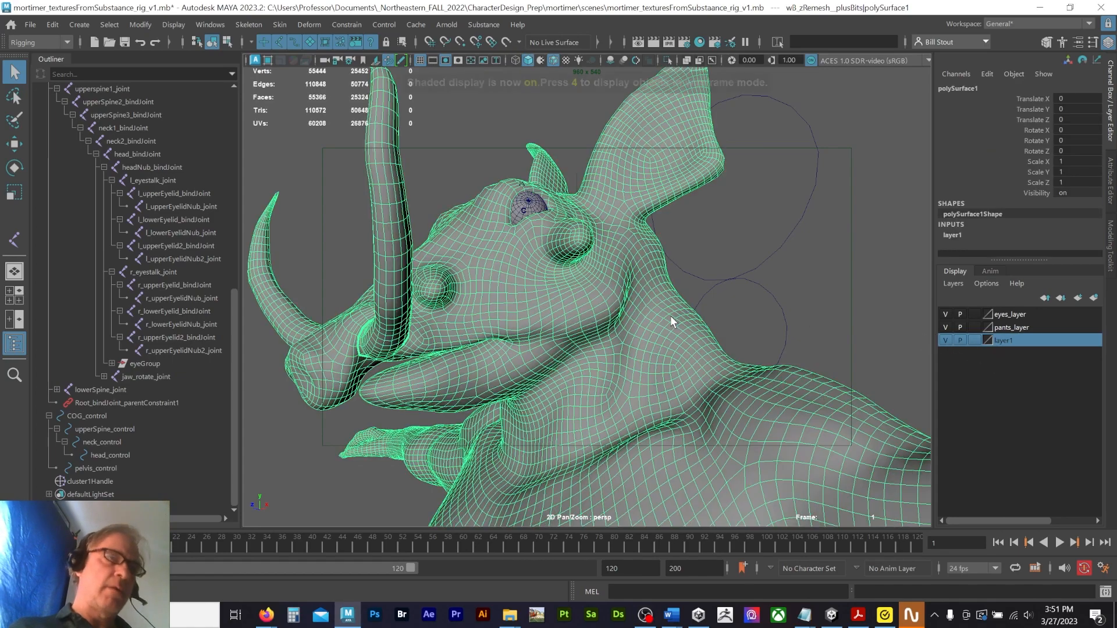
pyautogui.click(800, 298)
pyautogui.keyDown('alt'); pyautogui.moveTo(797, 282); pyautogui.dragTo(713, 205); pyautogui.keyUp('alt')
pyautogui.keyDown('alt'); pyautogui.moveTo(714, 205); pyautogui.dragTo(695, 281, button='middle'); pyautogui.keyUp('alt')
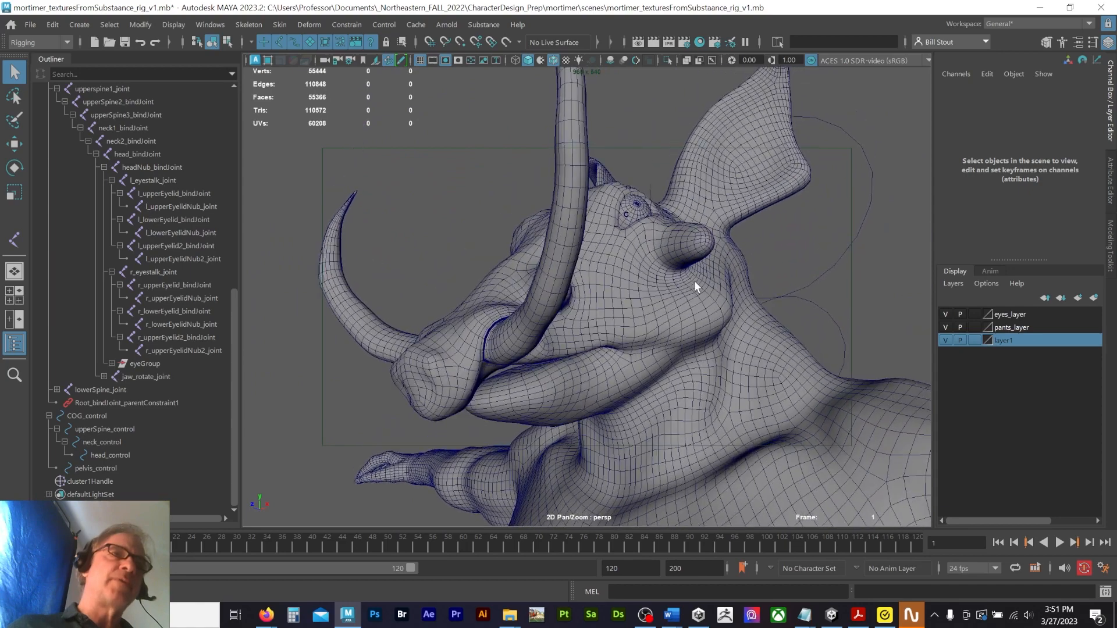
pyautogui.keyDown('alt'); pyautogui.moveTo(695, 282); pyautogui.dragTo(660, 266); pyautogui.keyUp('alt')
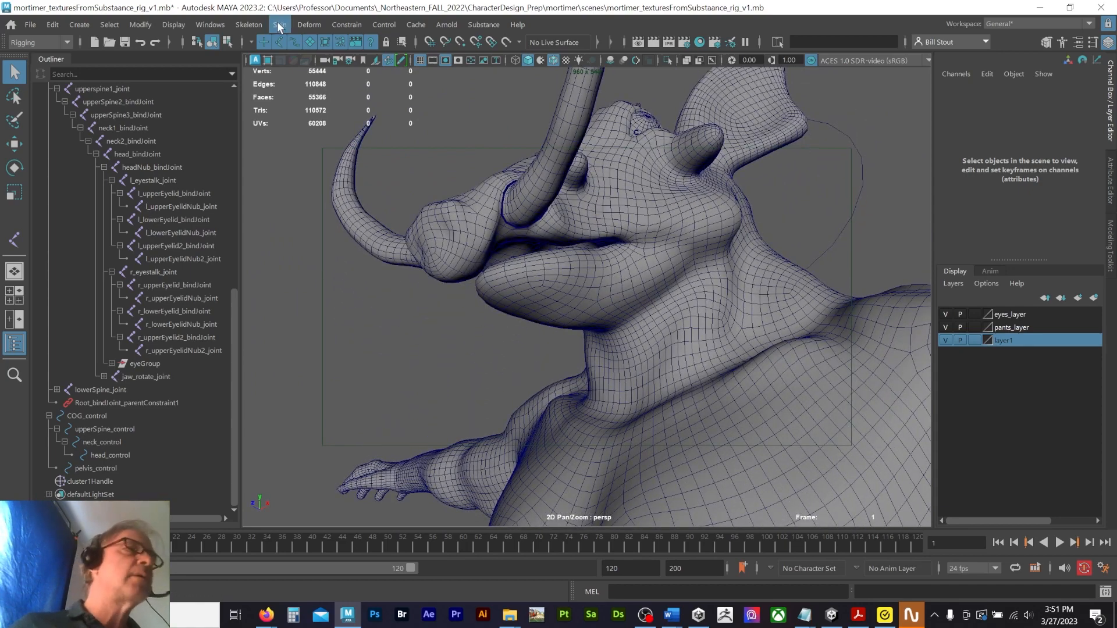
# Step: Create a single joint at the left corner of the mouth, at about X 9.8, Y 200.7, Z 40.3
pyautogui.click(259, 25)
pyautogui.click(278, 61)
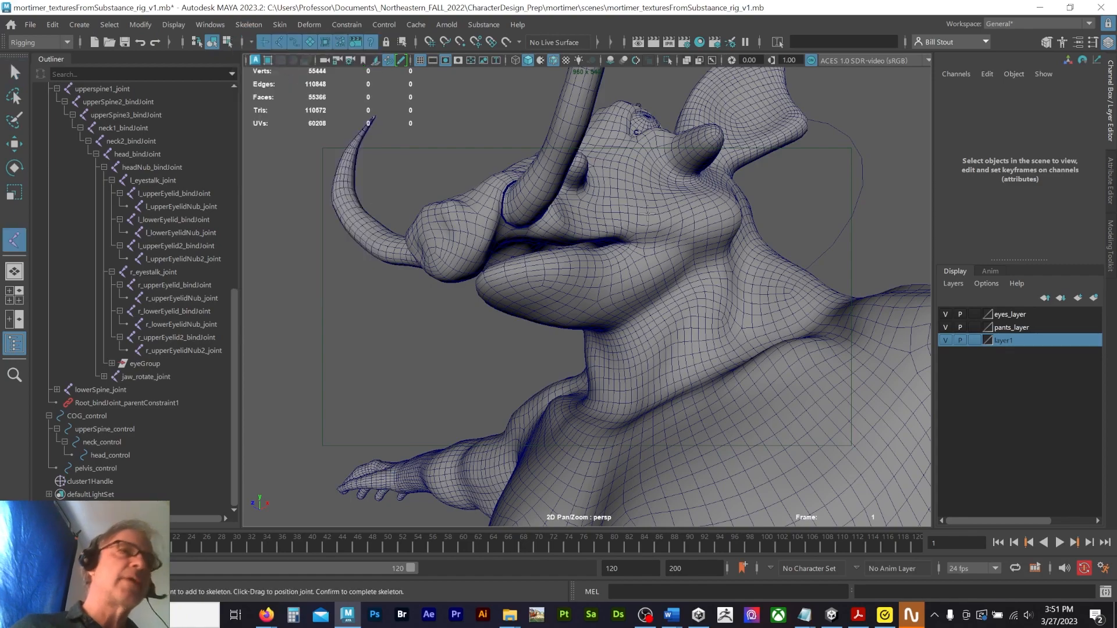
pyautogui.keyDown('alt'); pyautogui.moveTo(631, 233); pyautogui.dragTo(698, 239, button='right'); pyautogui.keyUp('alt')
pyautogui.click(700, 165)
pyautogui.keyDown('alt'); pyautogui.moveTo(663, 244); pyautogui.dragTo(614, 290); pyautogui.keyUp('alt')
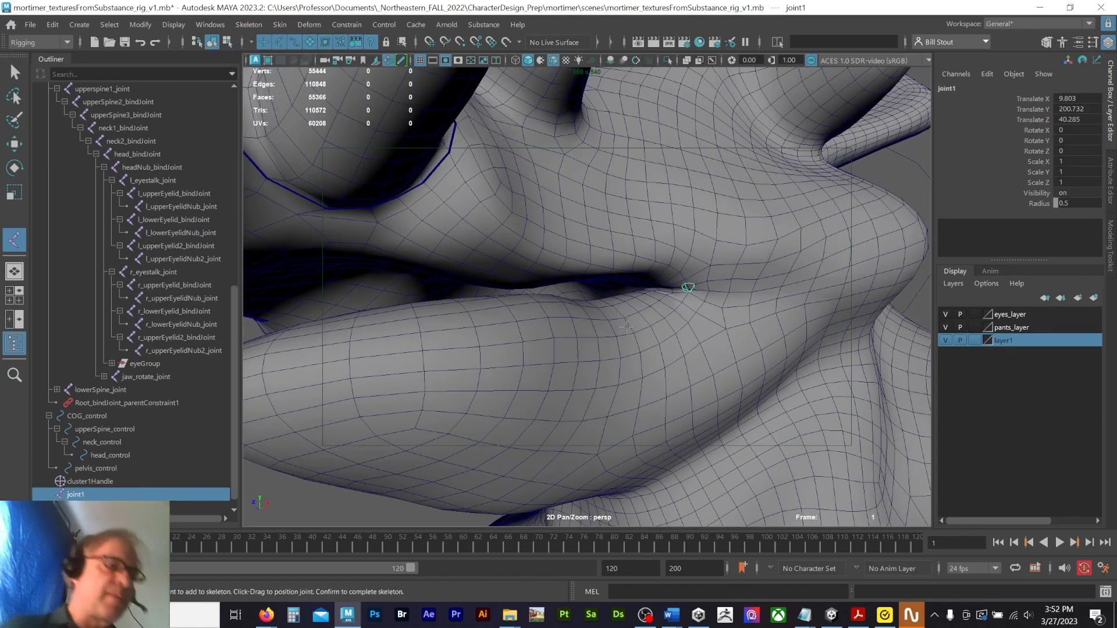
# Step: Move the mouth-corner joint inward and back to about X 9.2, Z 39.3
pyautogui.press('w')
pyautogui.moveTo(623, 225); pyautogui.dragTo(631, 239)
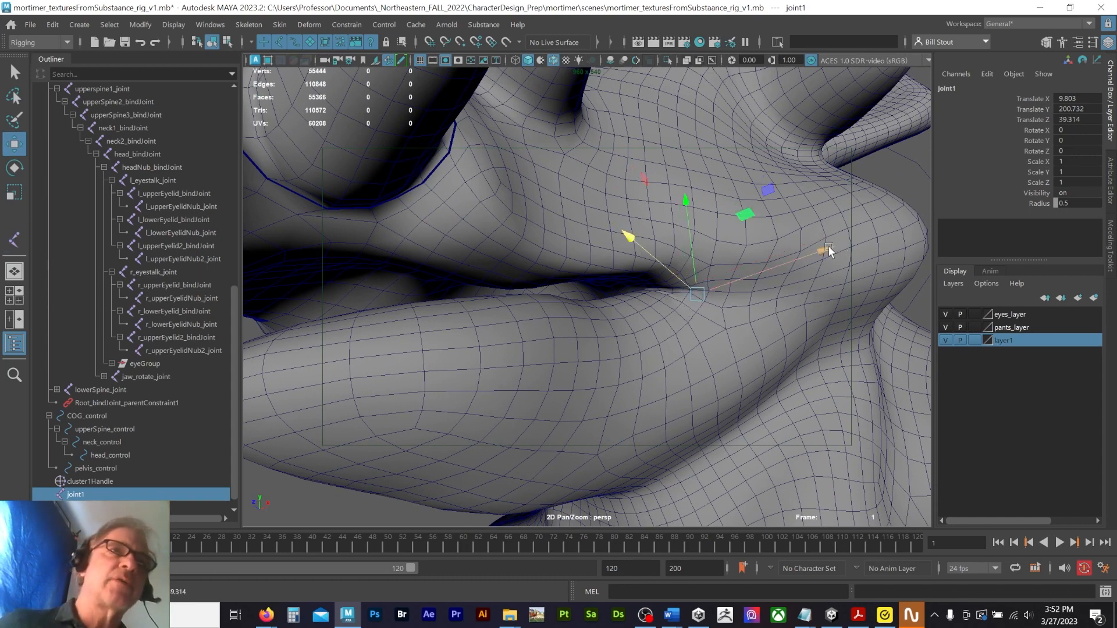
pyautogui.moveTo(829, 252); pyautogui.dragTo(814, 255)
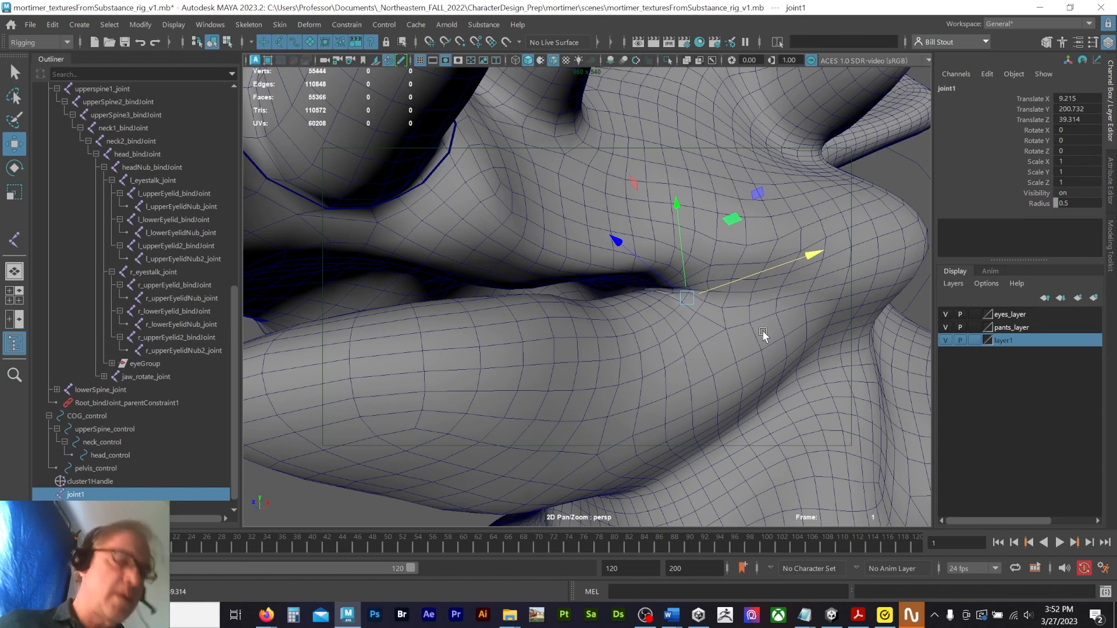
# Step: Create a separate joint midway along the left lower lip, at about X 6.2, Y 198.2, Z 47.8
pyautogui.press('f')
pyautogui.keyDown('alt'); pyautogui.moveTo(763, 335); pyautogui.dragTo(685, 317); pyautogui.keyUp('alt')
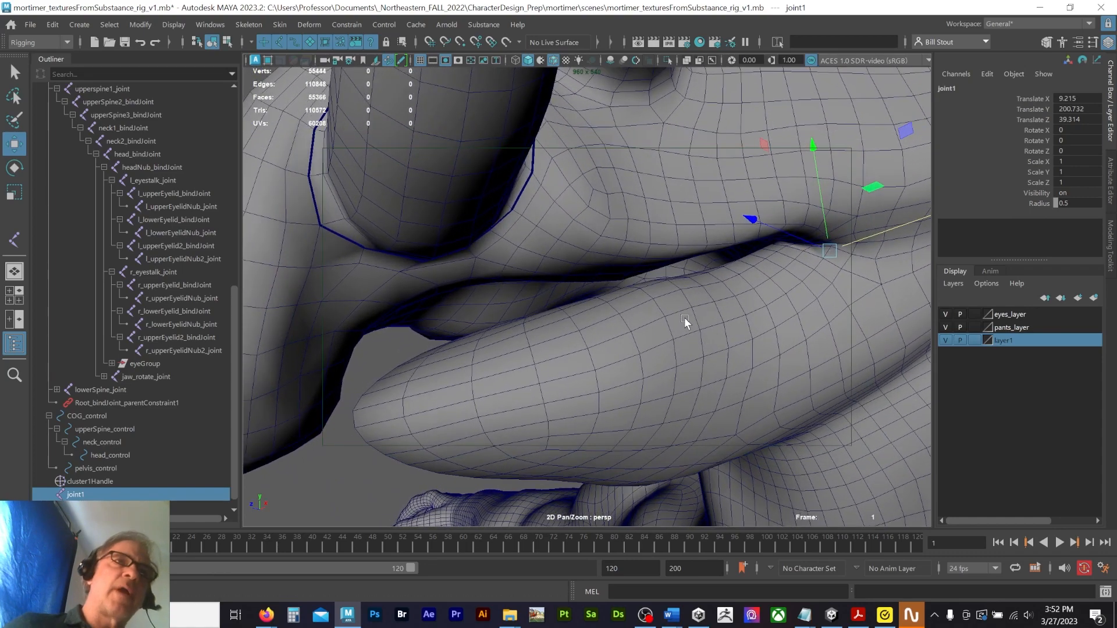
pyautogui.press('y')
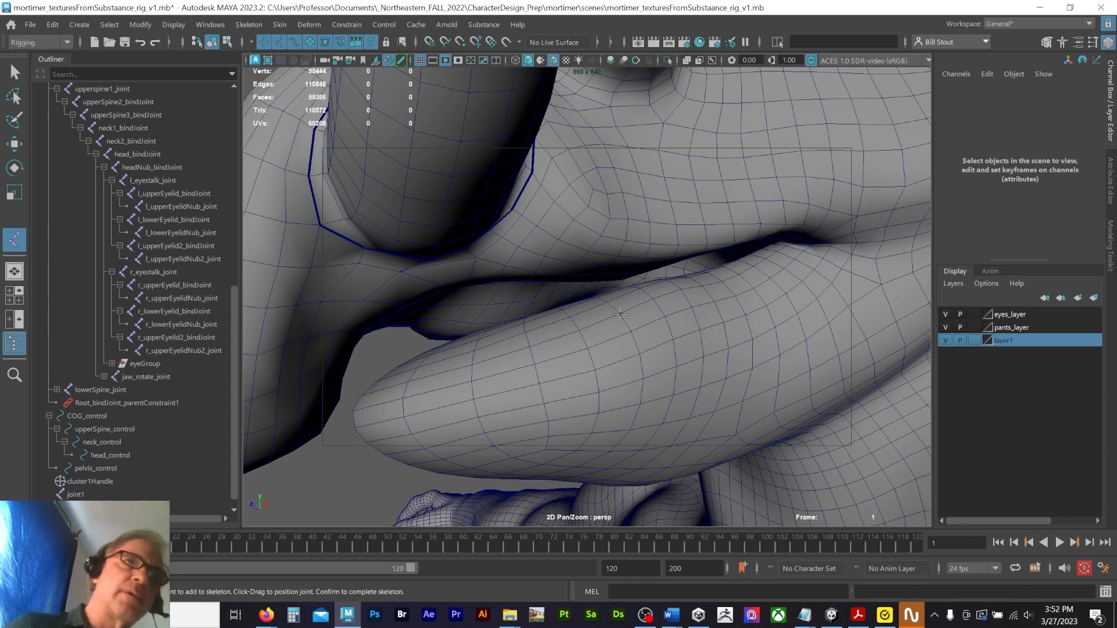
pyautogui.click(638, 286)
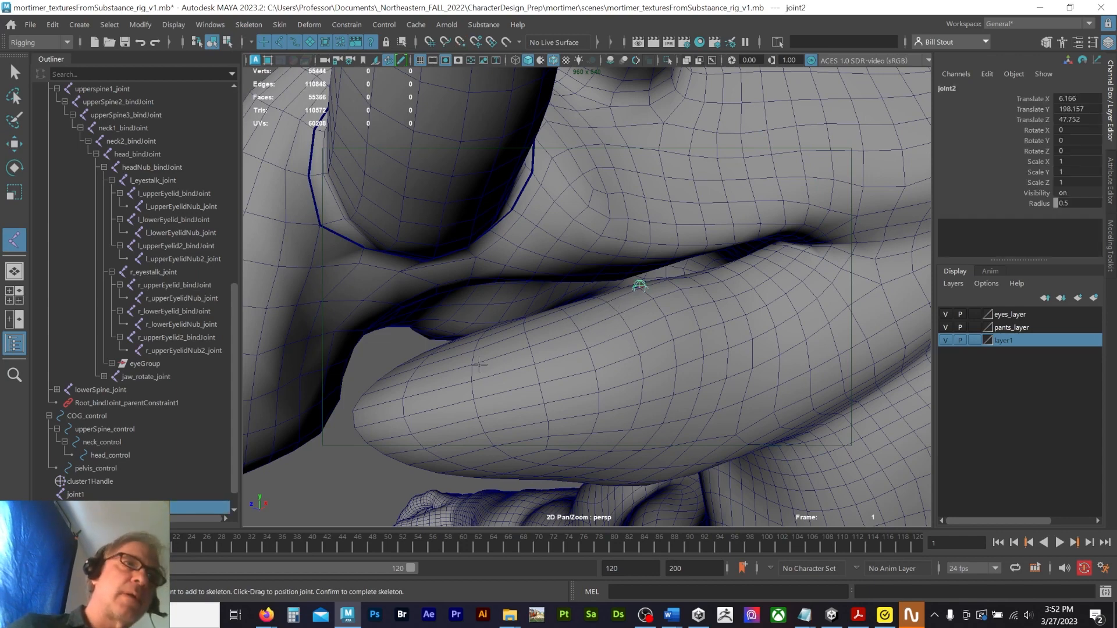
pyautogui.press('q')
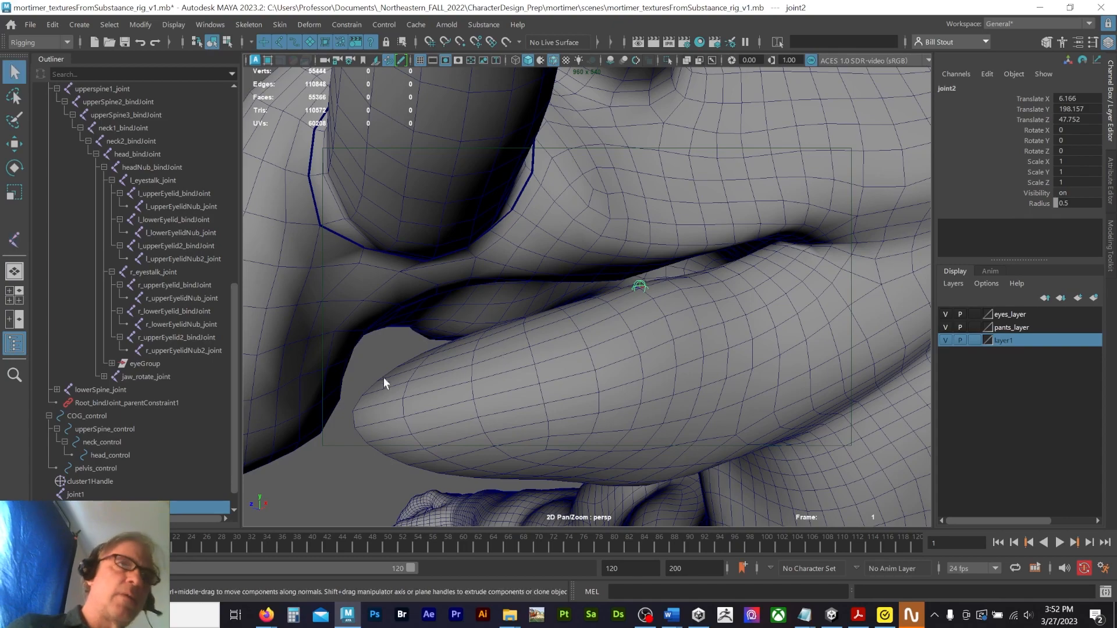
# Step: Create a separate joint at the front centre of the lower lip, at about X 0, Y 194.2, Z 55.9
pyautogui.click(15, 237)
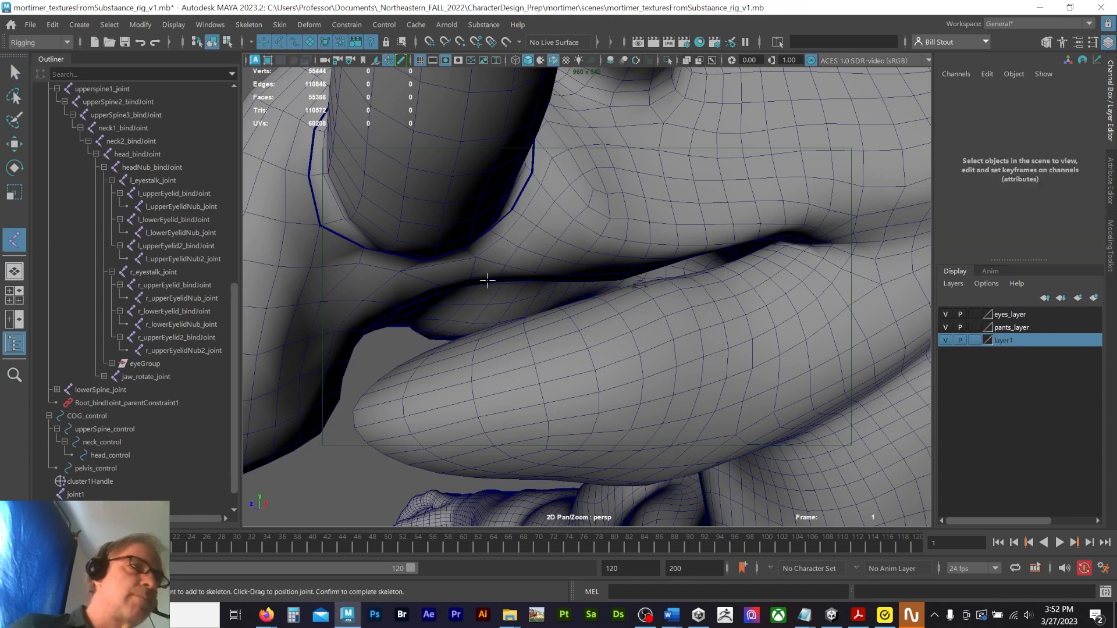
pyautogui.moveTo(487, 279)
pyautogui.keyDown('alt'); pyautogui.mouseDown()
pyautogui.moveTo(512, 277)
pyautogui.moveTo(525, 252)
pyautogui.moveTo(490, 285)
pyautogui.mouseUp(); pyautogui.keyUp('alt')
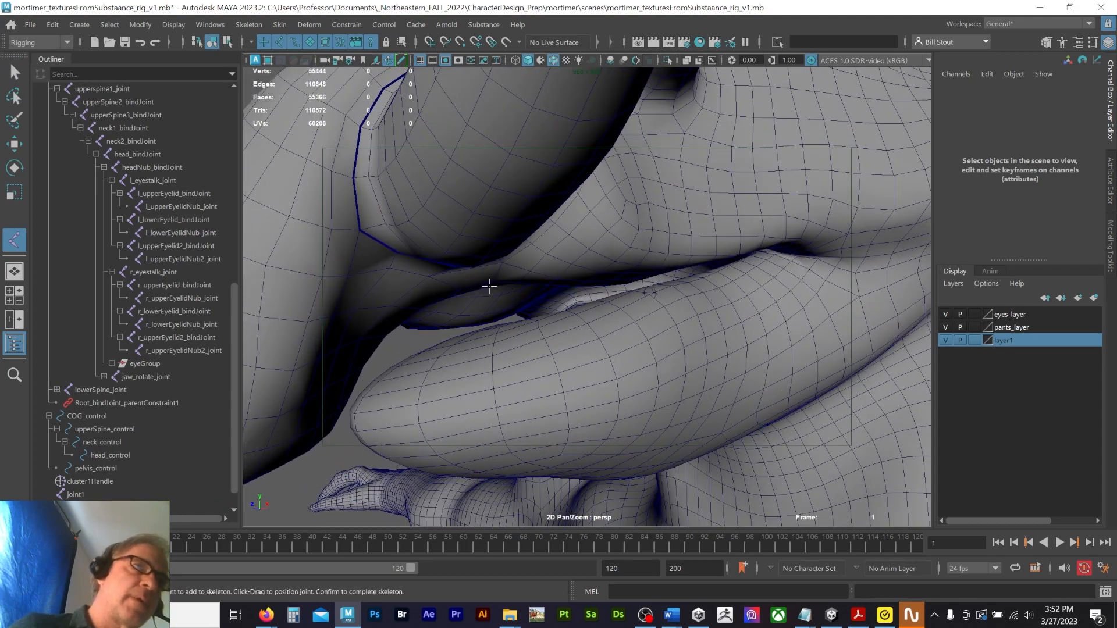
pyautogui.click(361, 398)
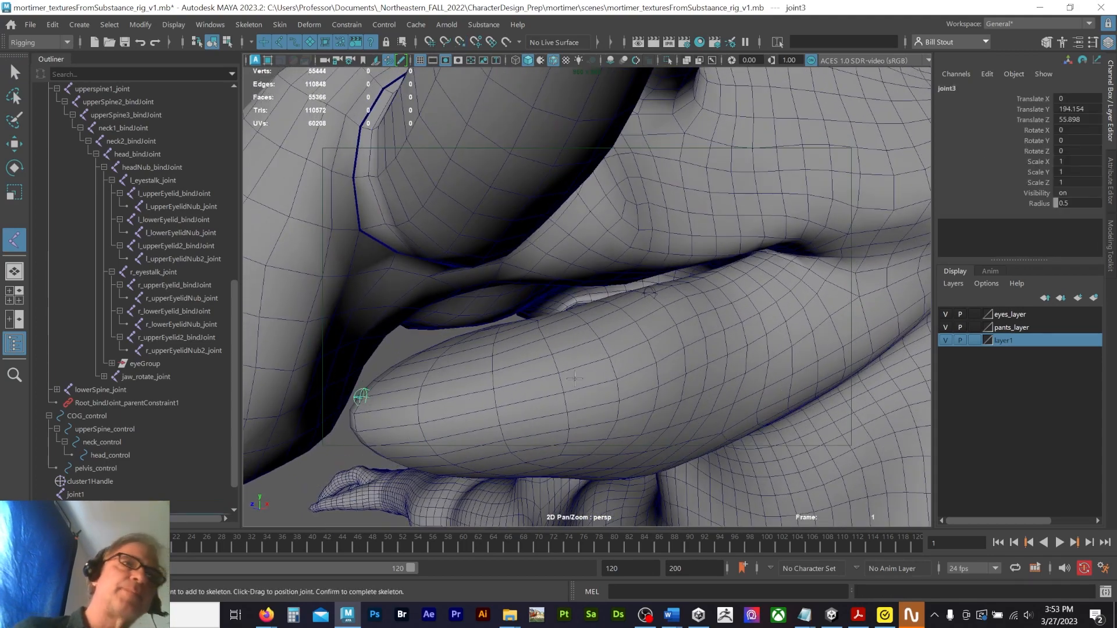
pyautogui.press('Return')
# Step: Move the front lower lip joint to about Y 193.7, Z 55.5, and lower the left lower lip joint to about Y 197.5
pyautogui.press('w')
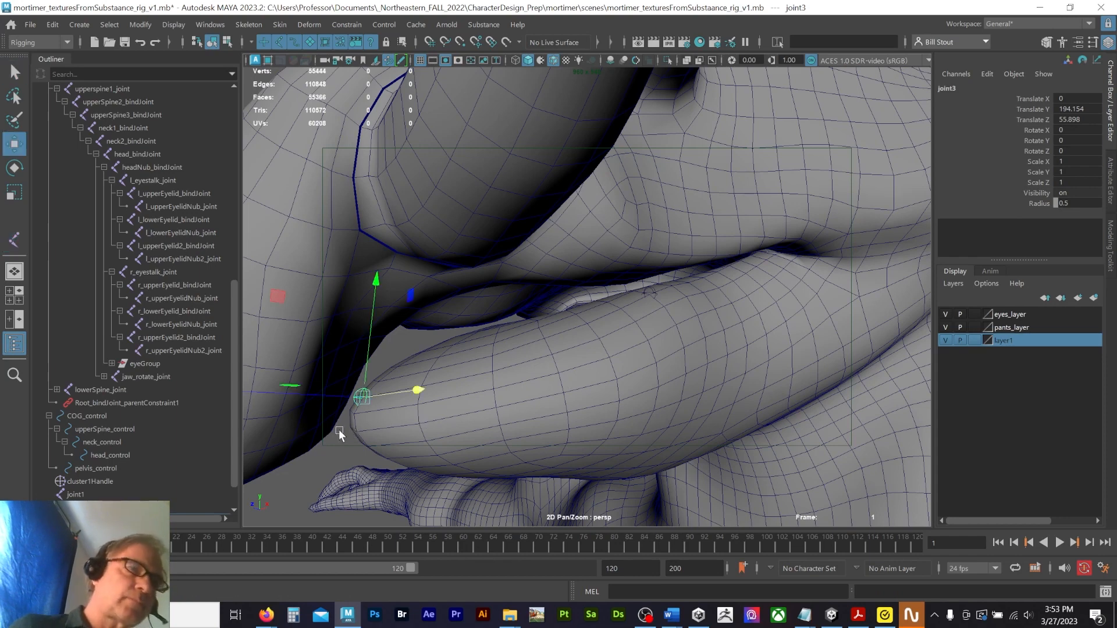
pyautogui.moveTo(375, 278); pyautogui.dragTo(374, 294)
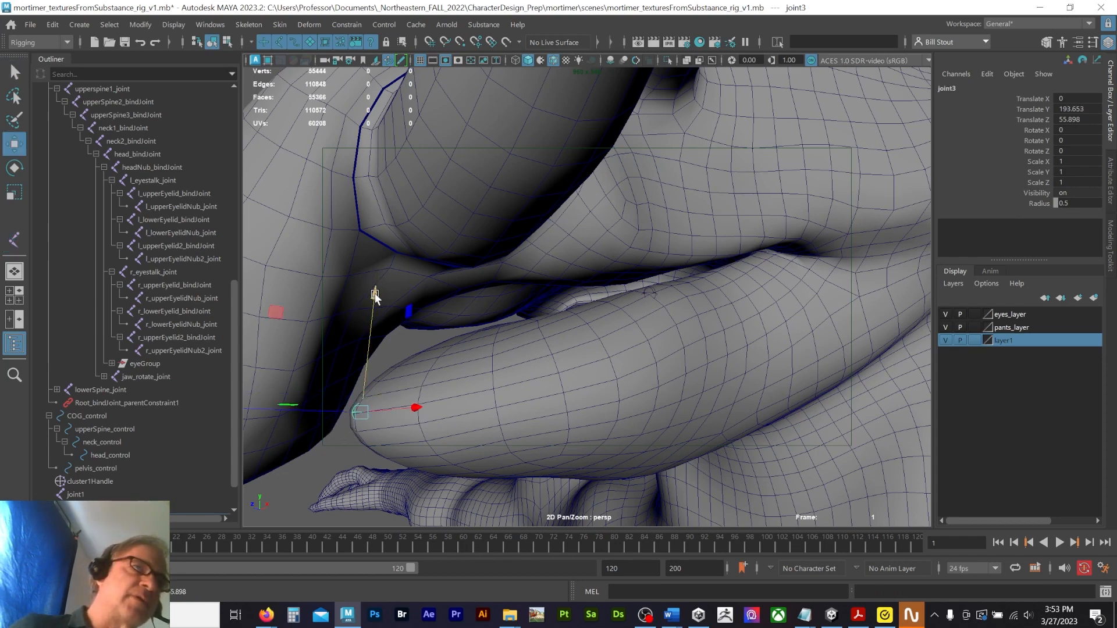
pyautogui.moveTo(279, 407); pyautogui.dragTo(292, 411)
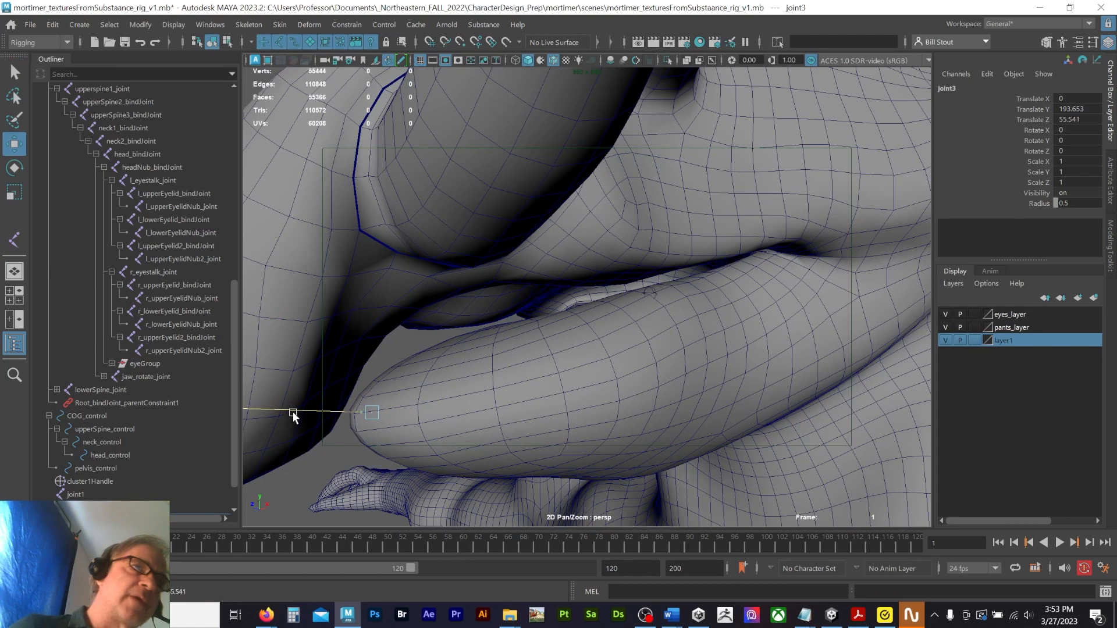
pyautogui.click(652, 296)
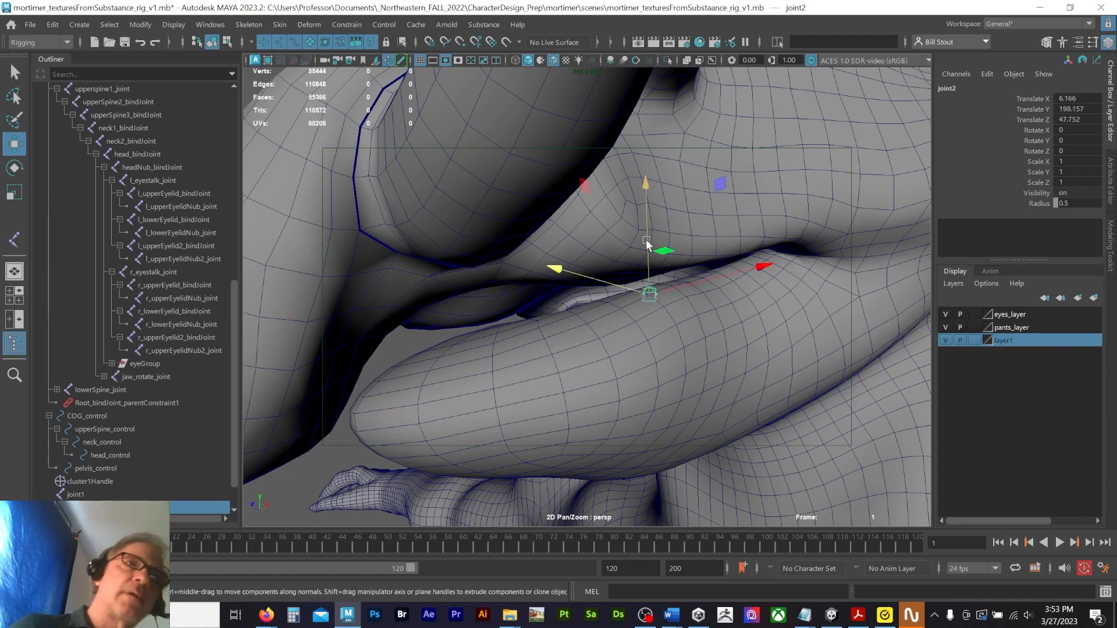
pyautogui.moveTo(646, 239); pyautogui.dragTo(645, 255)
# Step: Create a joint midway along the left upper lip at about X 6.6, Z 46.8 and raise it to about Y 200.1
pyautogui.keyDown('alt'); pyautogui.moveTo(772, 330); pyautogui.dragTo(537, 312); pyautogui.keyUp('alt')
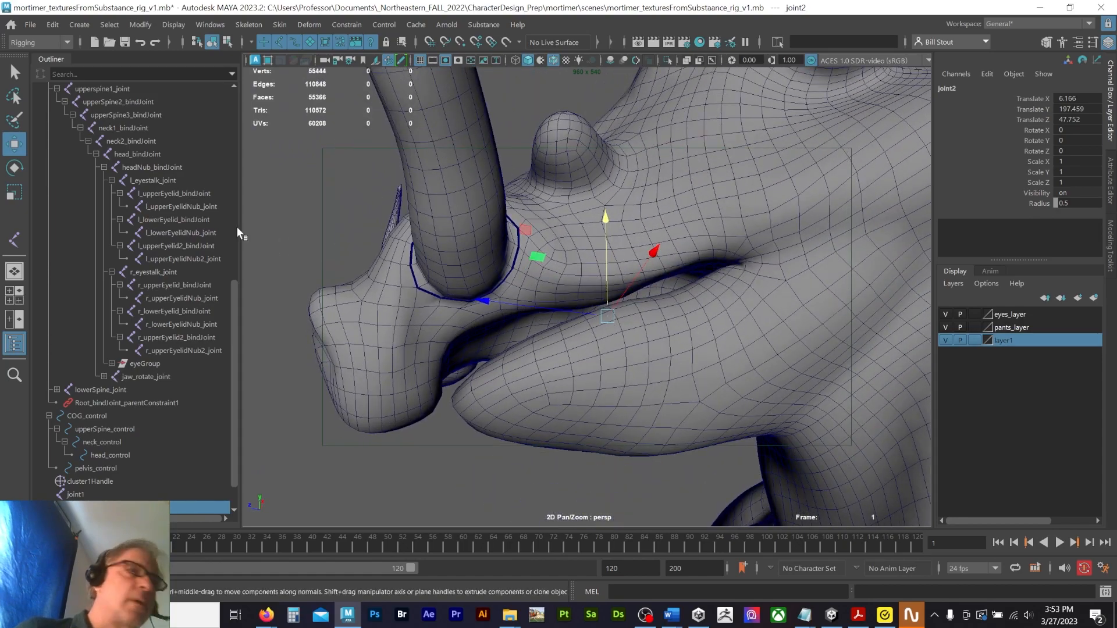
pyautogui.click(11, 241)
pyautogui.scroll(5, 581, 279)
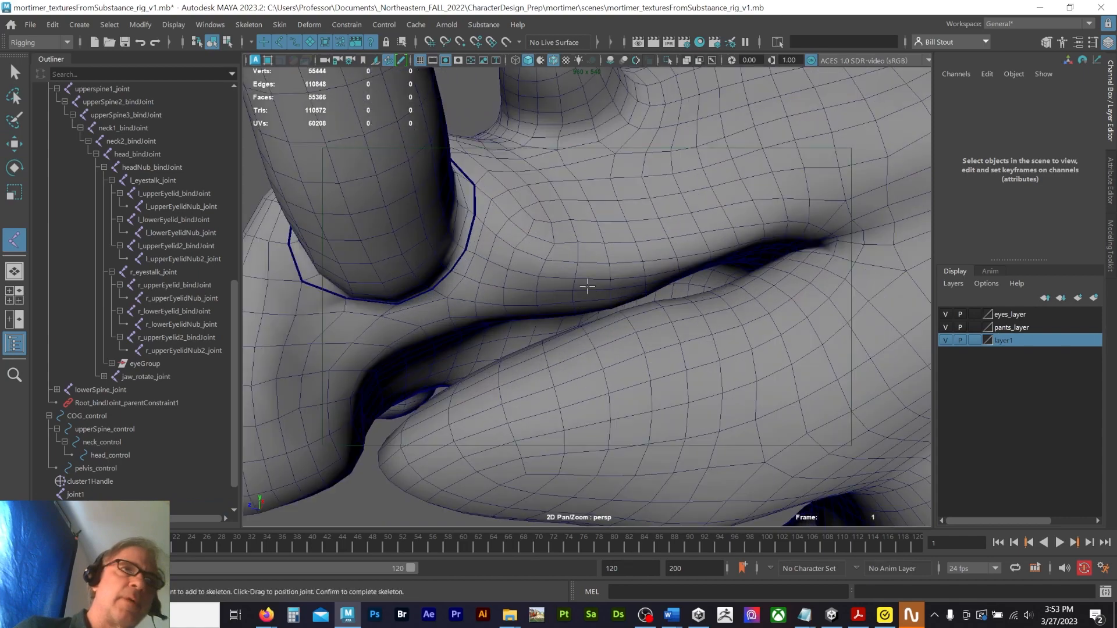
pyautogui.click(634, 267)
pyautogui.press('w')
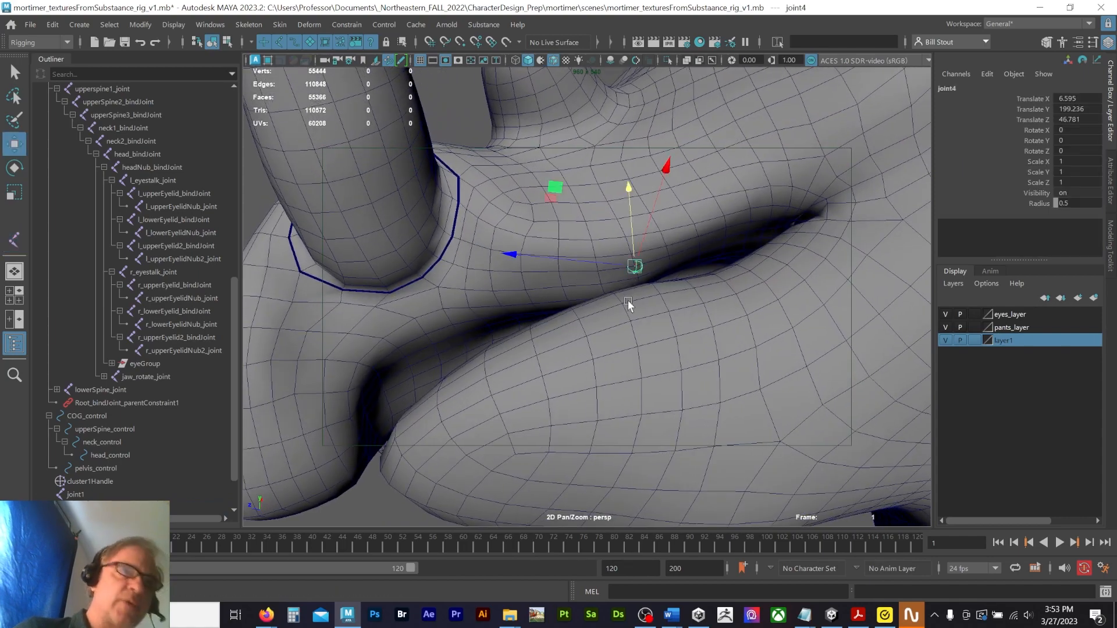
pyautogui.keyDown('alt'); pyautogui.moveTo(624, 194); pyautogui.dragTo(719, 195); pyautogui.keyUp('alt')
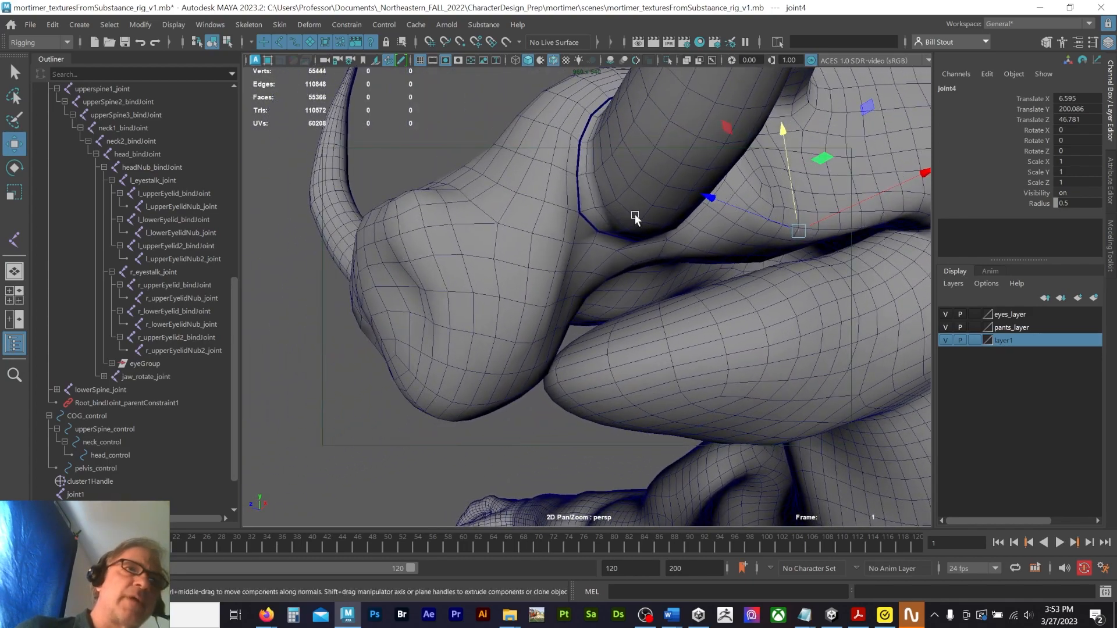
# Step: Create a joint at the front centre of the upper lip at X 0, about Z 59.8, and raise it to about Y 192.4
pyautogui.moveTo(635, 218)
pyautogui.keyDown('alt'); pyautogui.mouseDown()
pyautogui.moveTo(674, 239)
pyautogui.moveTo(620, 233)
pyautogui.moveTo(647, 231)
pyautogui.mouseUp(); pyautogui.keyUp('alt')
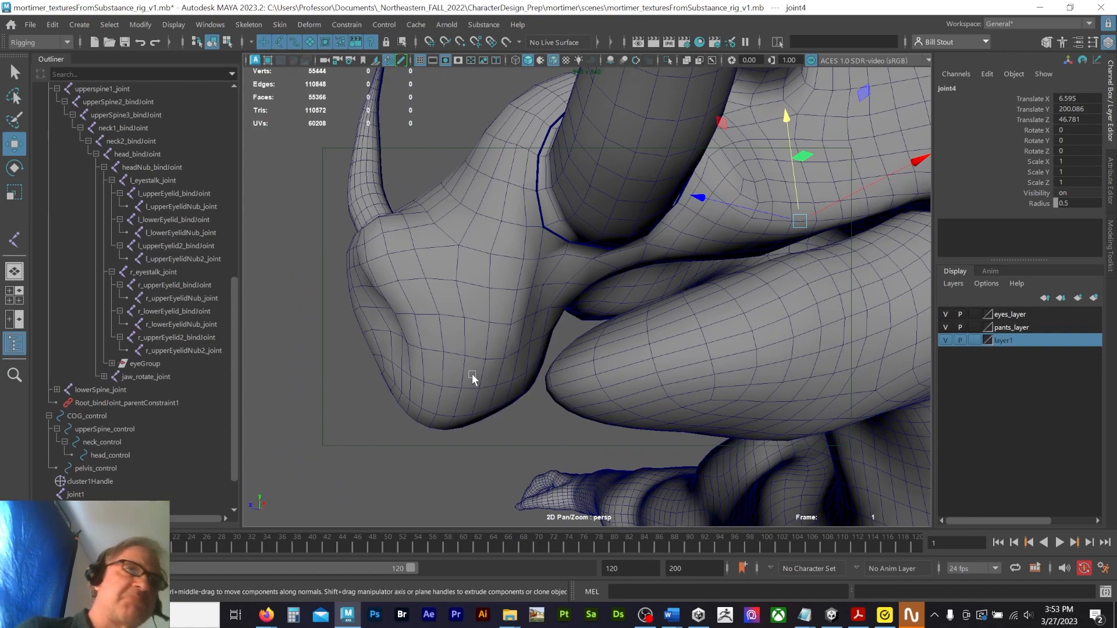
pyautogui.keyDown('alt'); pyautogui.moveTo(473, 378); pyautogui.dragTo(488, 349); pyautogui.keyUp('alt')
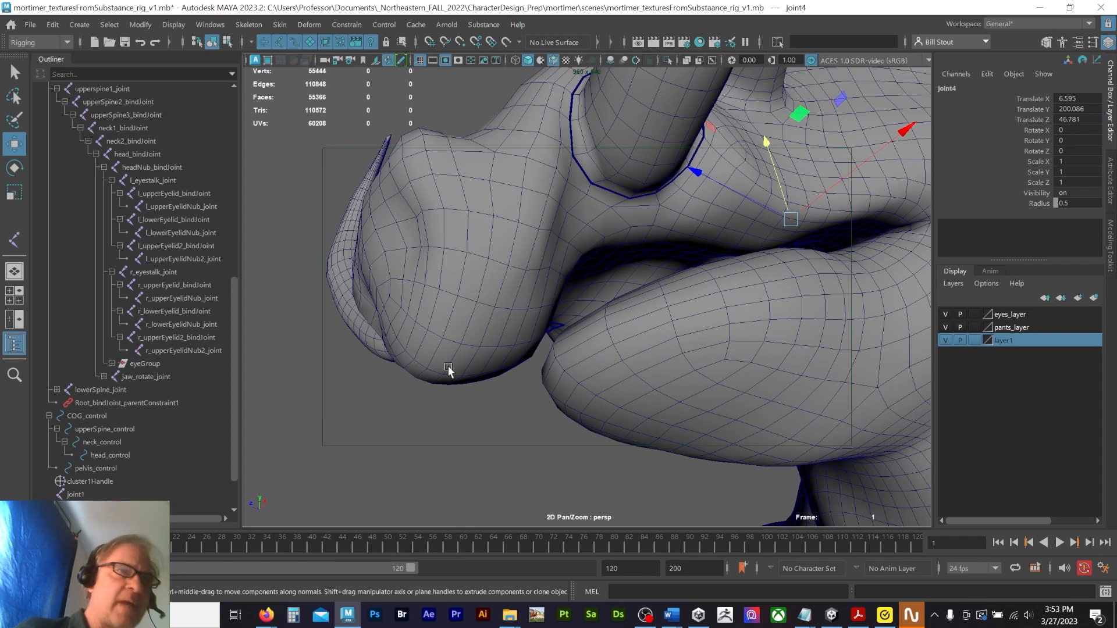
pyautogui.click(15, 240)
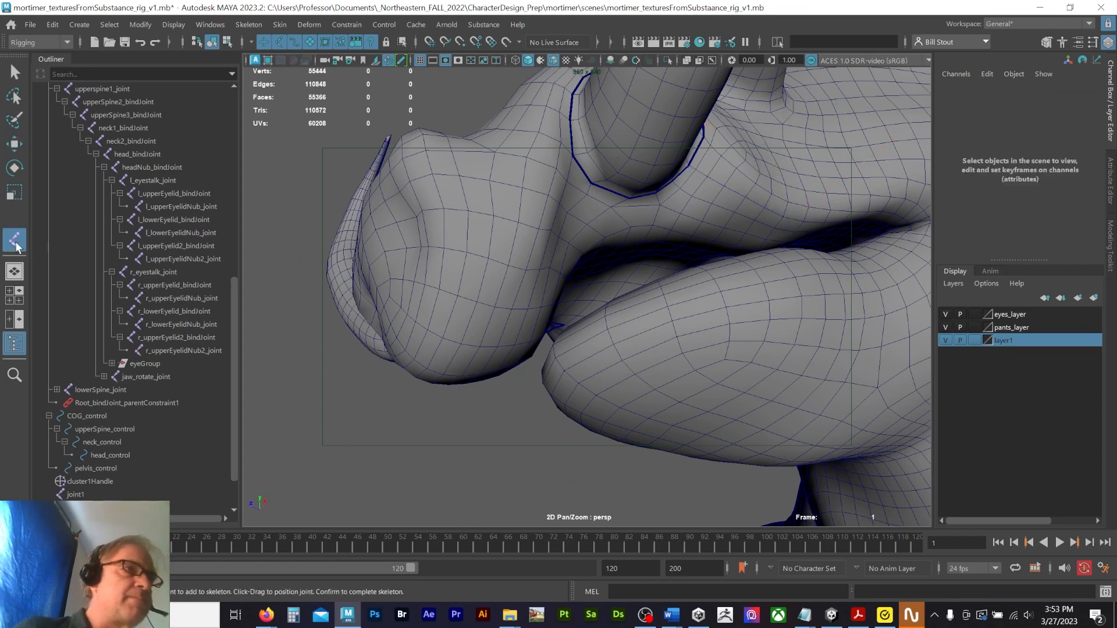
pyautogui.keyDown('alt'); pyautogui.moveTo(463, 406); pyautogui.dragTo(456, 393); pyautogui.keyUp('alt')
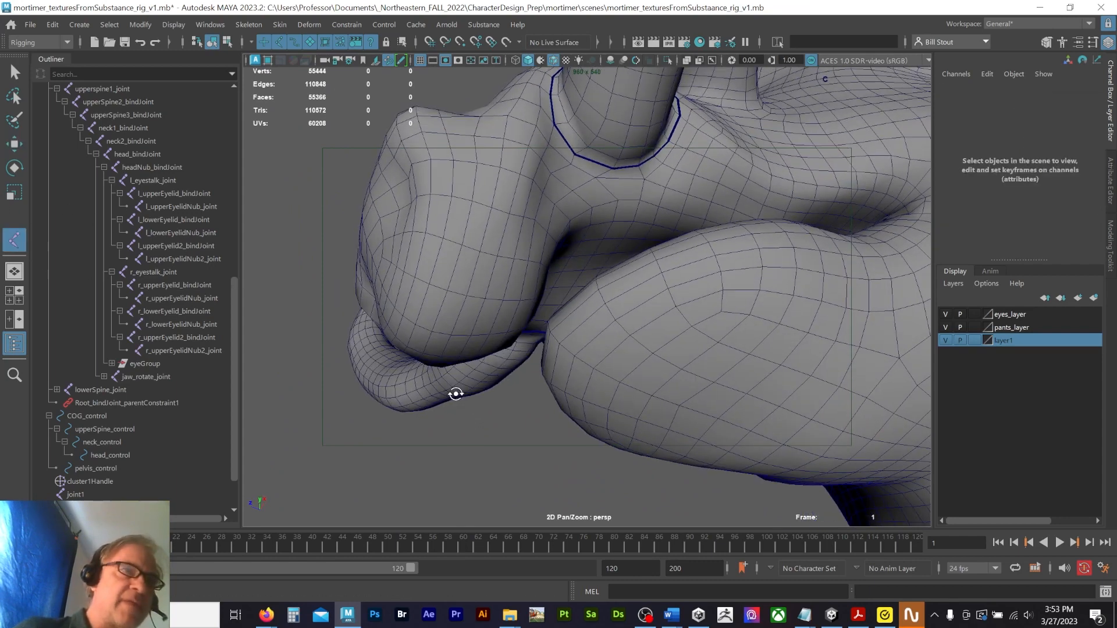
pyautogui.click(448, 336)
pyautogui.press('w')
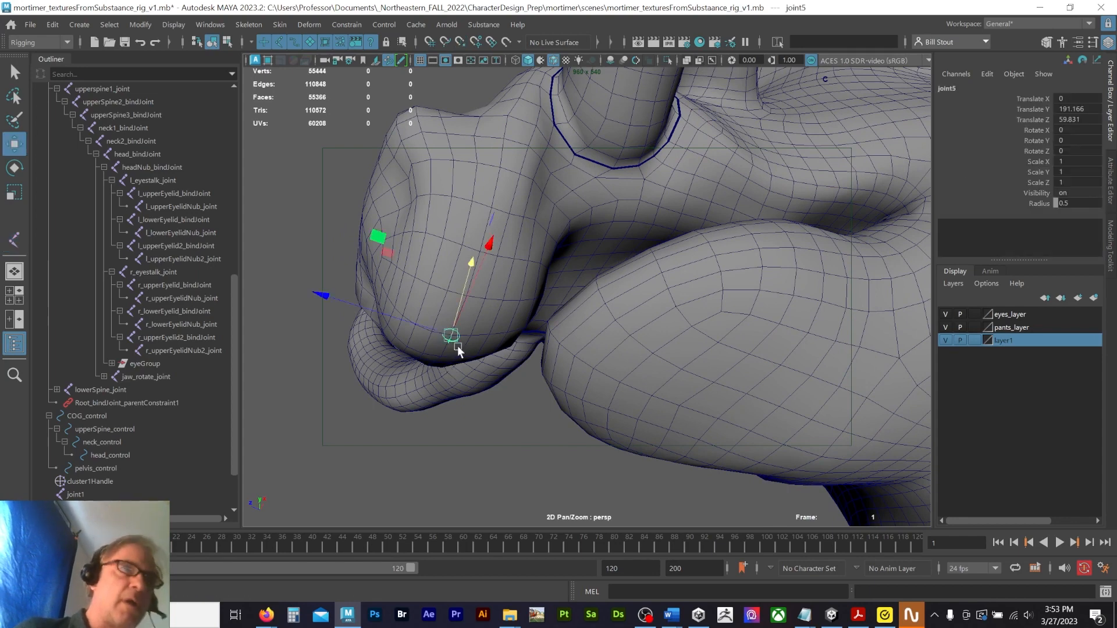
pyautogui.keyDown('alt'); pyautogui.moveTo(454, 349); pyautogui.dragTo(646, 341); pyautogui.keyUp('alt')
# Step: Compare the new lip joints against the body mesh, hide layer1, and save the scene
pyautogui.click(945, 340)
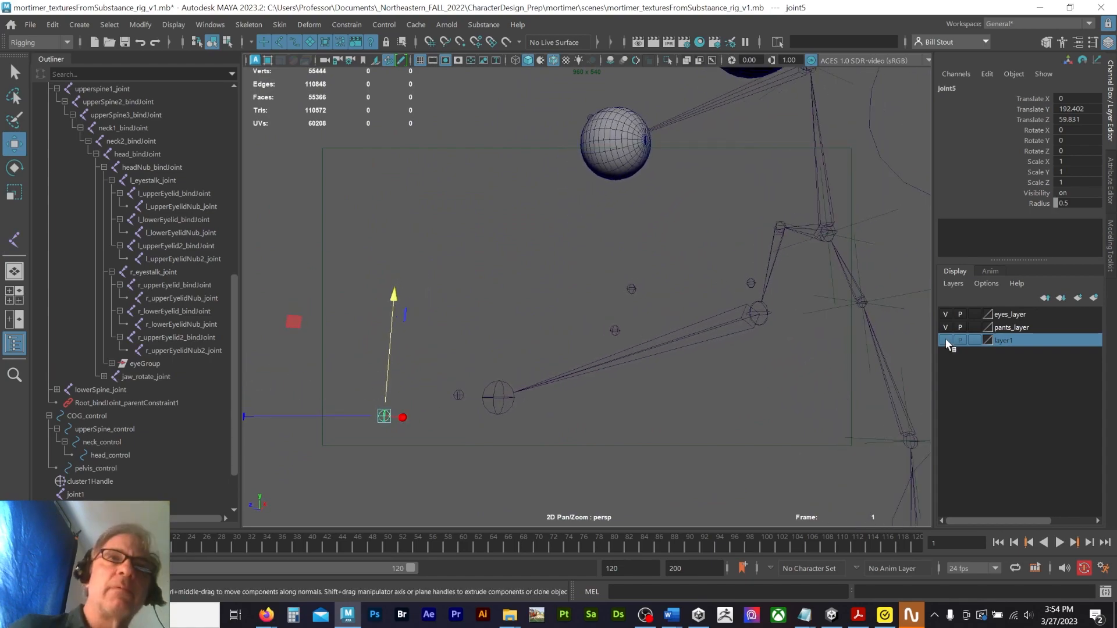
pyautogui.click(945, 340)
pyautogui.keyDown('alt'); pyautogui.moveTo(546, 385); pyautogui.dragTo(497, 386); pyautogui.keyUp('alt')
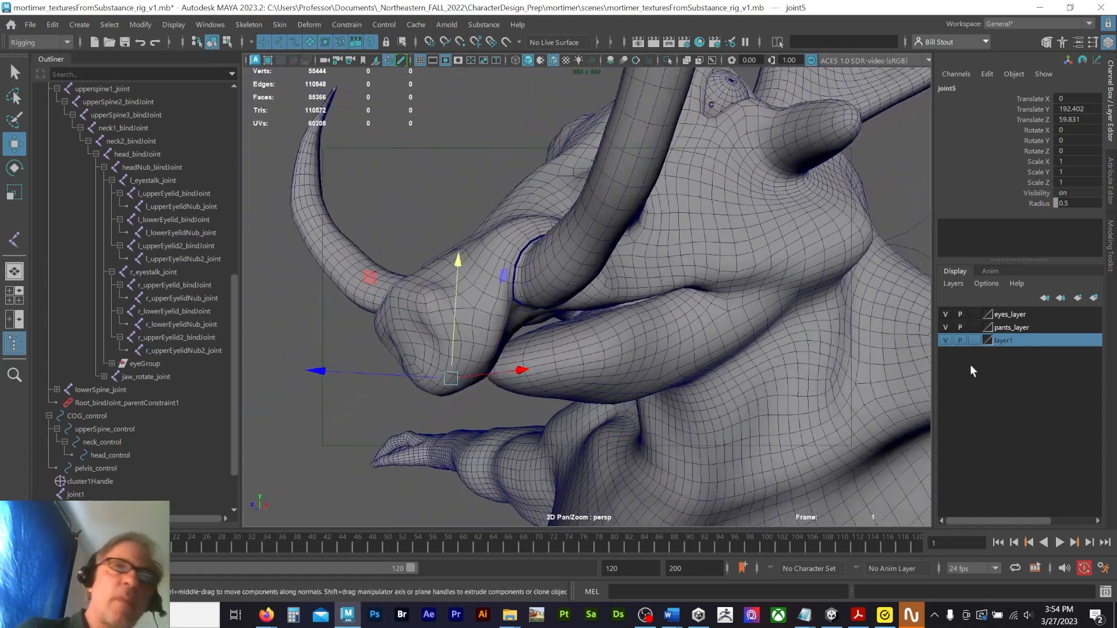
pyautogui.click(946, 340)
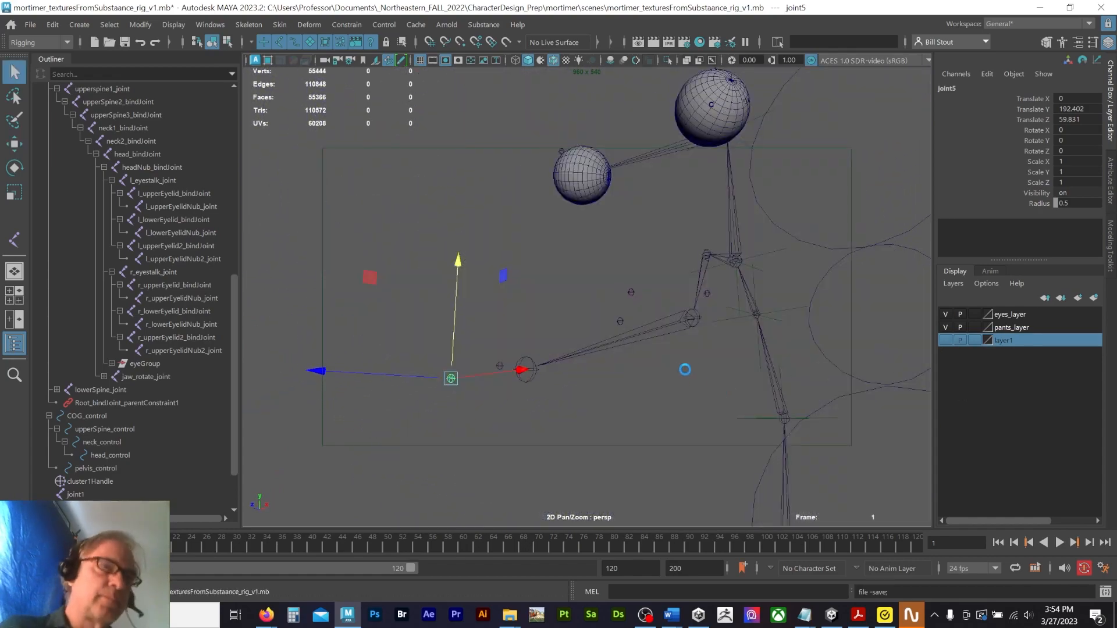
# Step: Parent the front and left lower lip joints to jaw_rotate_joint
pyautogui.keyDown('alt'); pyautogui.moveTo(672, 359); pyautogui.dragTo(593, 331); pyautogui.keyUp('alt')
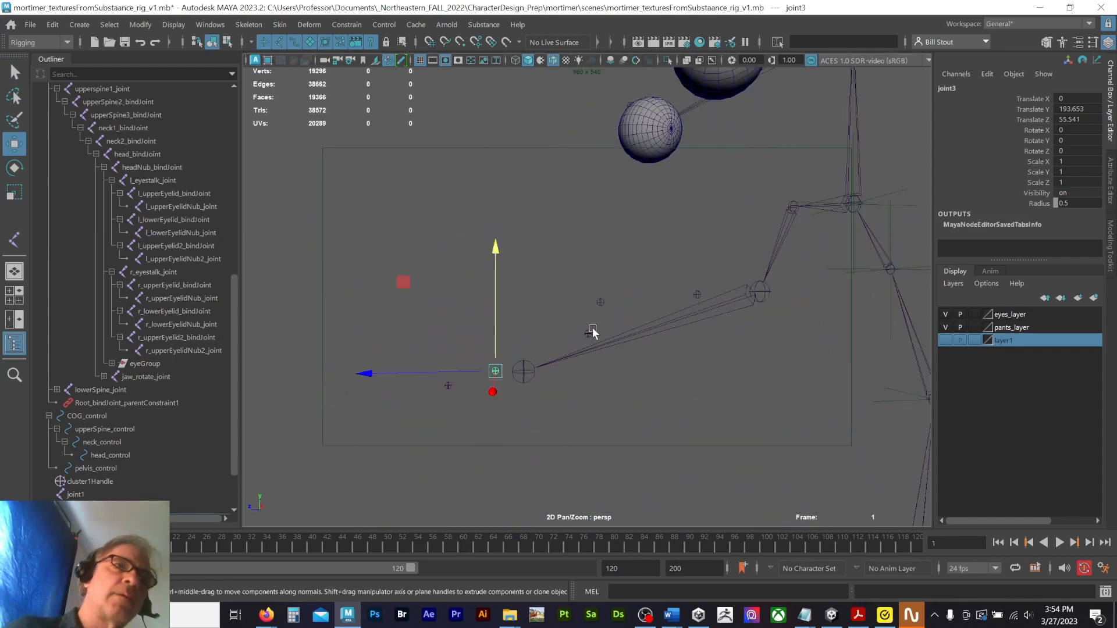
pyautogui.click(597, 348)
pyautogui.keyDown('alt'); pyautogui.moveTo(631, 379); pyautogui.dragTo(660, 321); pyautogui.keyUp('alt')
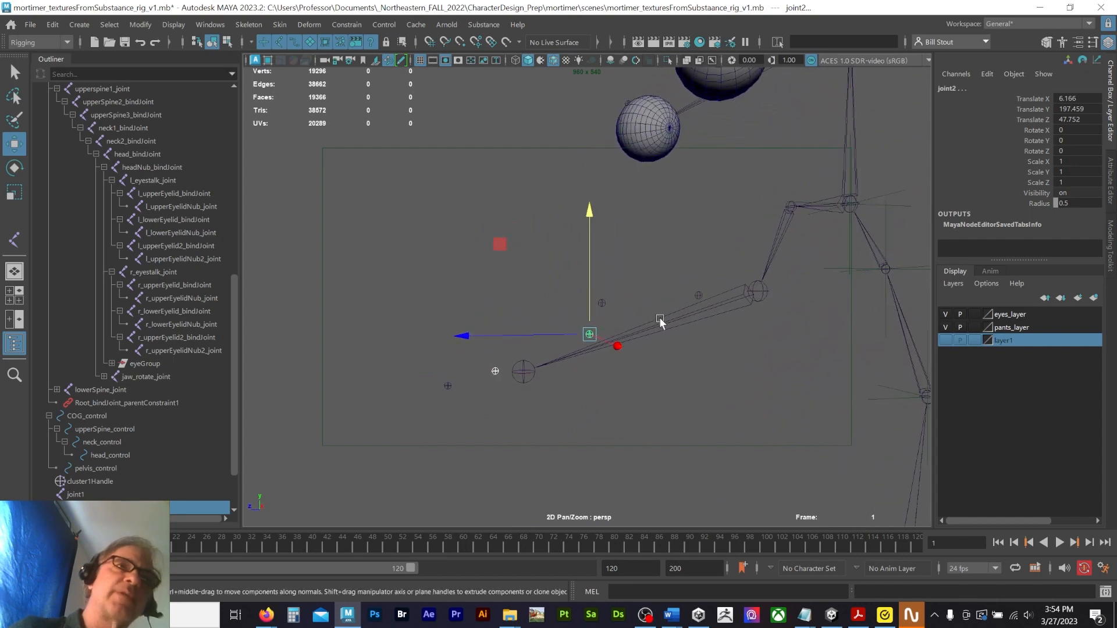
pyautogui.click(771, 254)
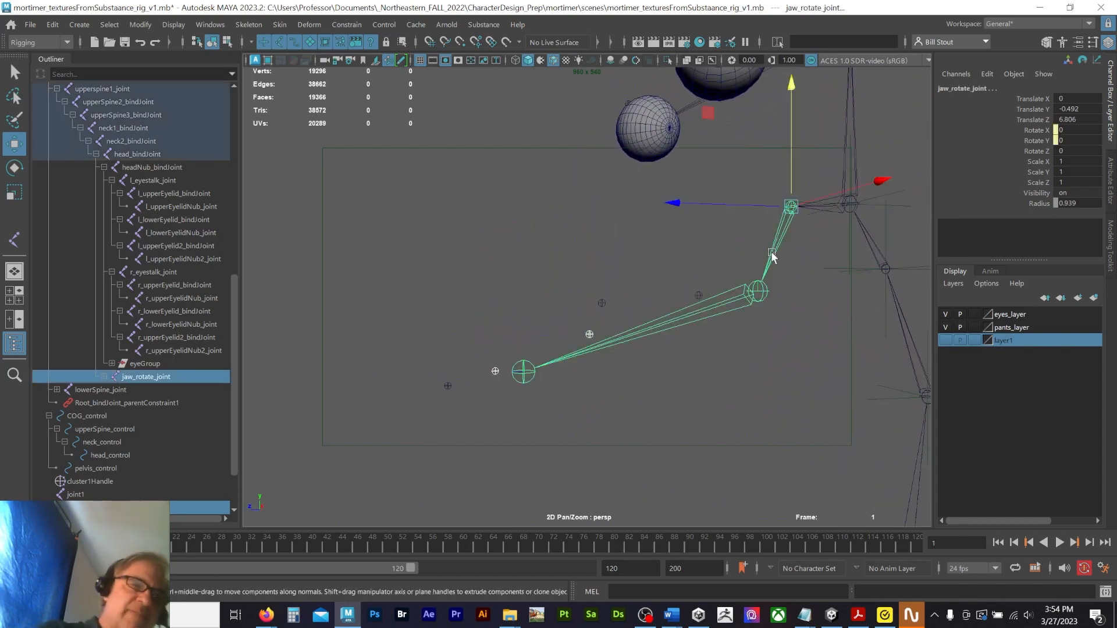
pyautogui.hotkey('ctrl', 'z')
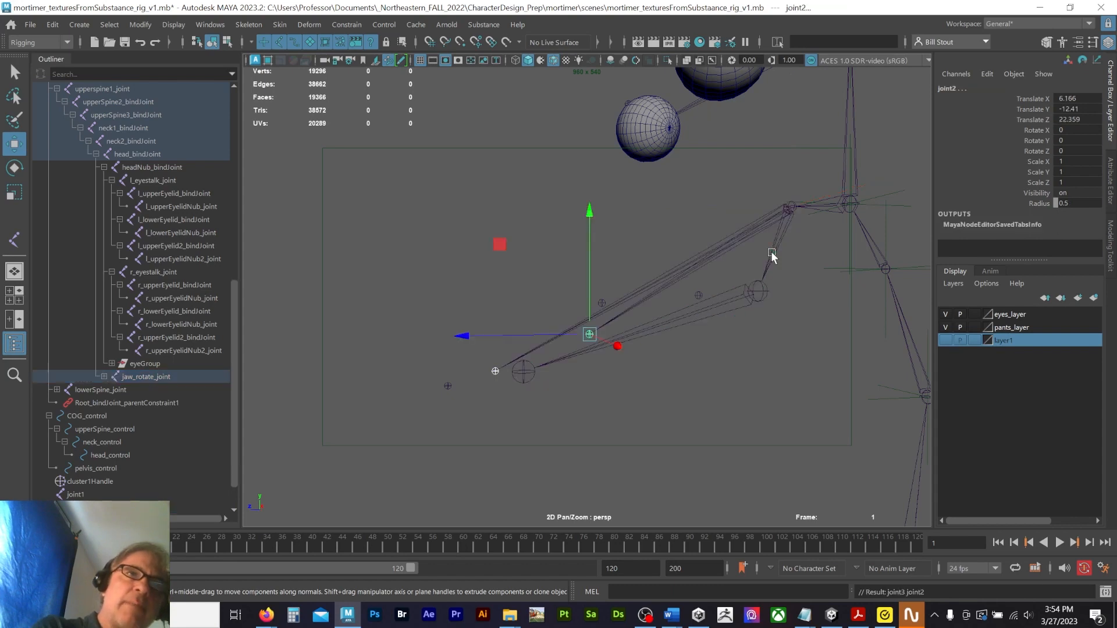
# Step: Parent the front and left upper lip joints to head_bindJoint
pyautogui.click(449, 379)
pyautogui.click(446, 387)
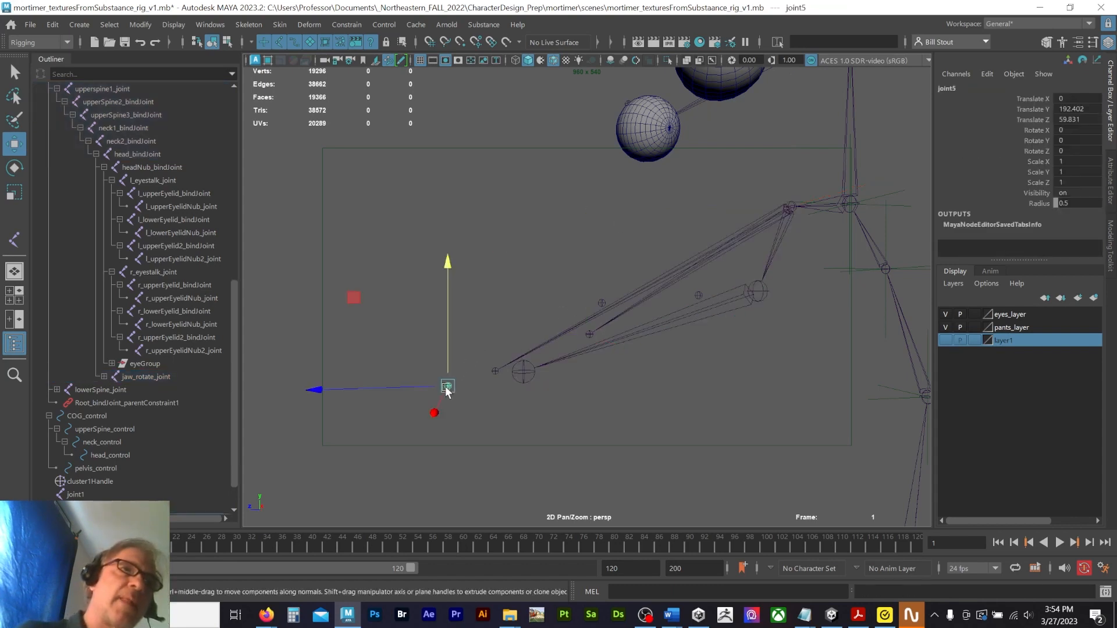
pyautogui.click(602, 303)
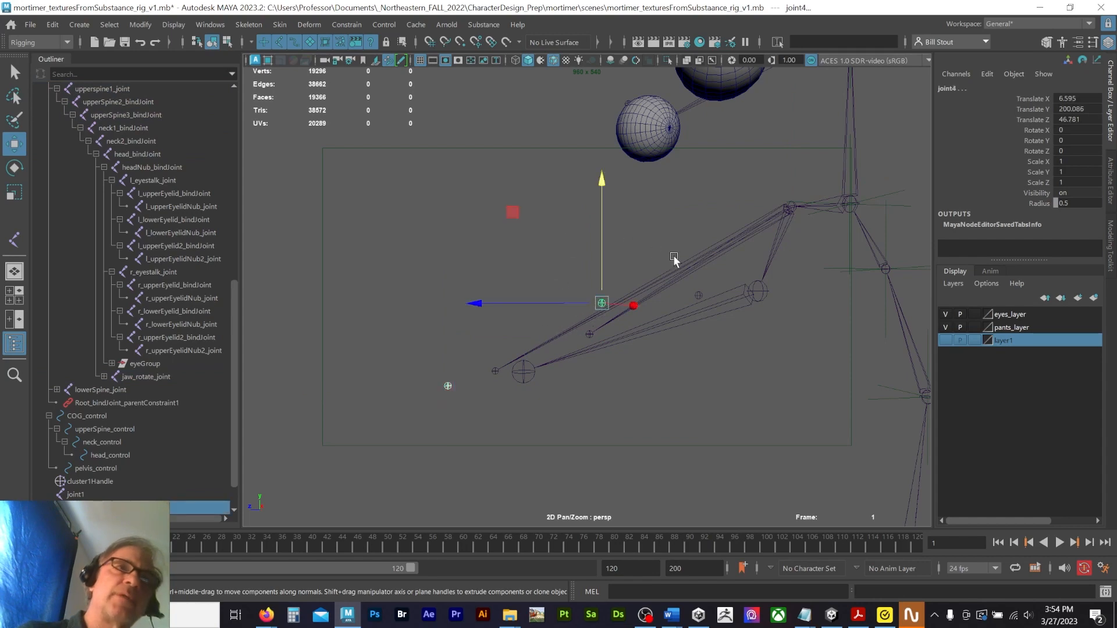
pyautogui.keyDown('alt'); pyautogui.moveTo(822, 218); pyautogui.dragTo(842, 226); pyautogui.keyUp('alt')
pyautogui.keyDown('shift'); pyautogui.click(884, 191); pyautogui.keyUp('shift')
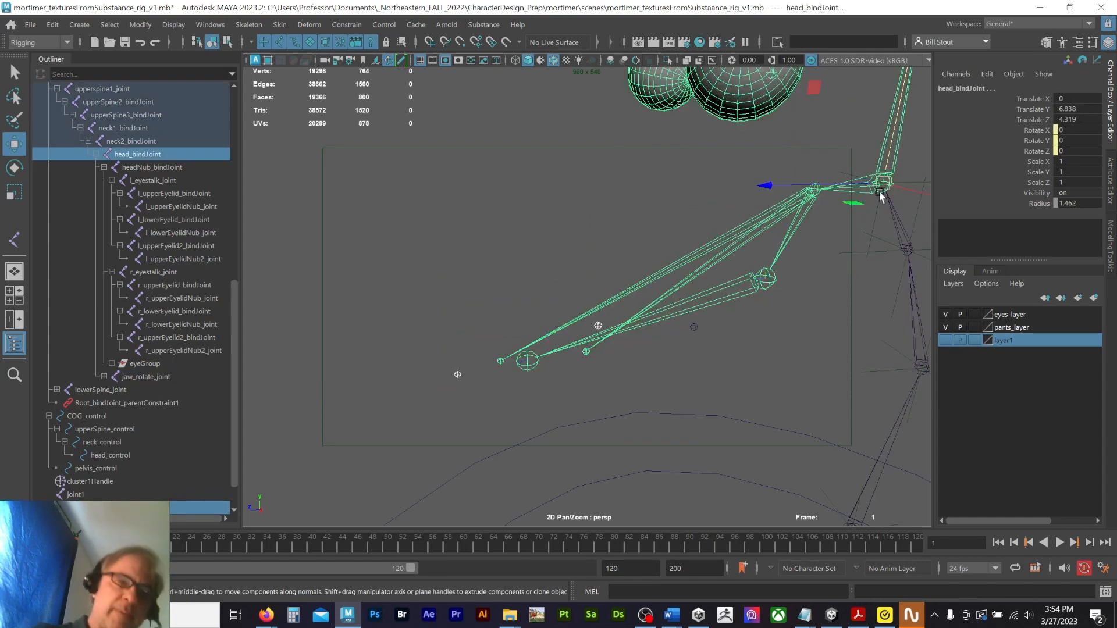
pyautogui.press('p')
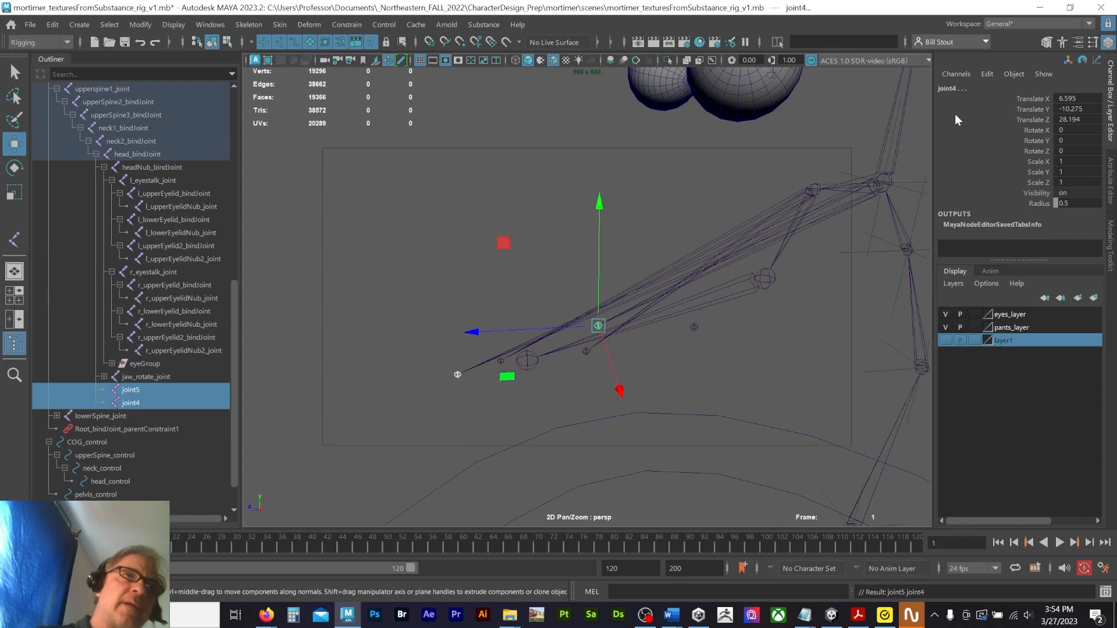
# Step: Test the jaw movement by varying head_control's Jaw Open attribute, and undo the change
pyautogui.keyDown('alt'); pyautogui.moveTo(553, 463); pyautogui.dragTo(688, 324); pyautogui.keyUp('alt')
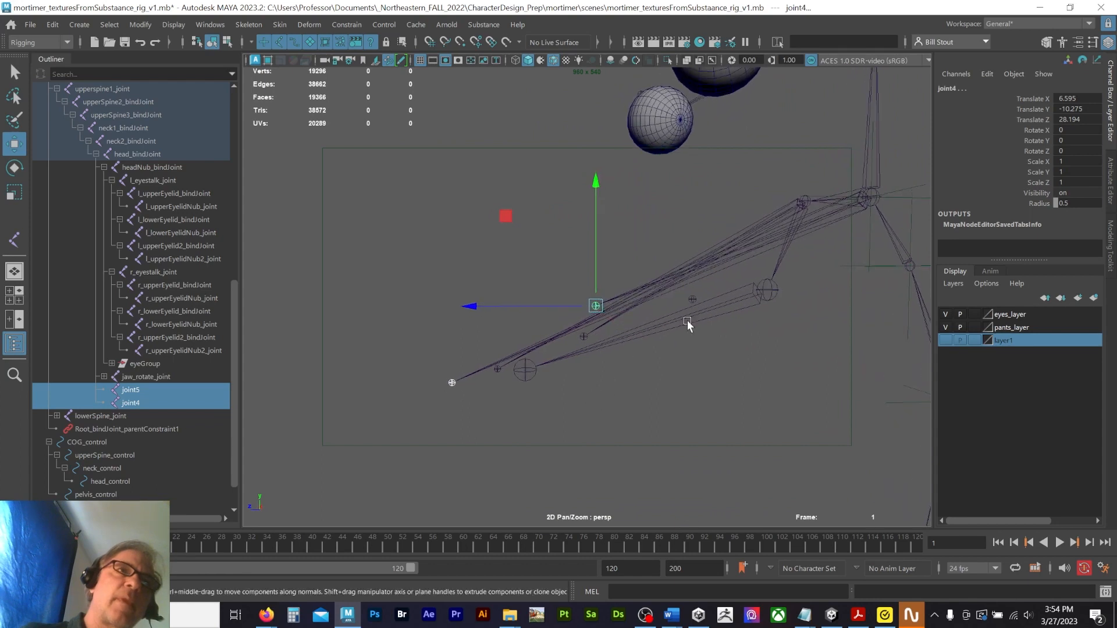
pyautogui.click(789, 251)
pyautogui.click(784, 256)
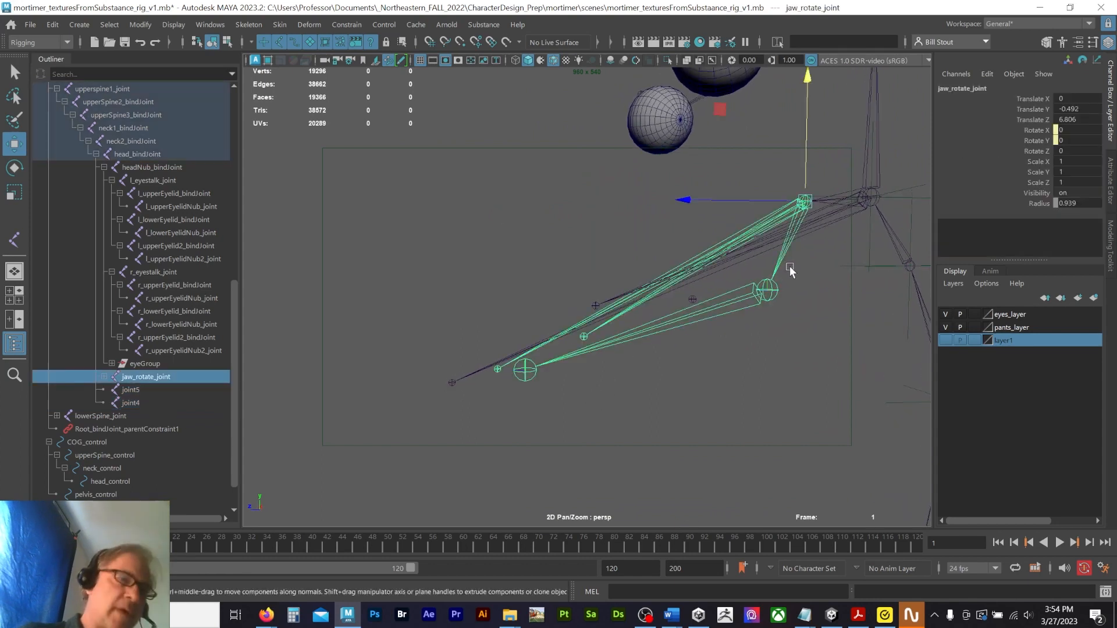
pyautogui.press('e')
pyautogui.moveTo(693, 233); pyautogui.dragTo(465, 273)
pyautogui.moveTo(886, 173); pyautogui.dragTo(885, 175)
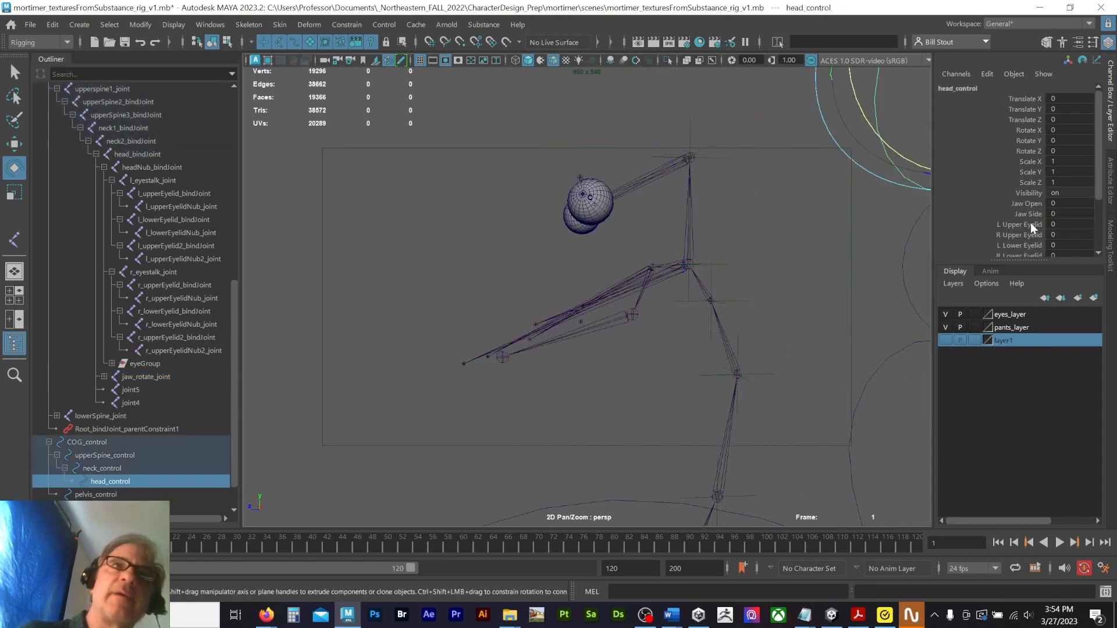
pyautogui.click(1025, 204)
pyautogui.moveTo(847, 294); pyautogui.dragTo(908, 308, button='middle')
pyautogui.keyDown('alt'); pyautogui.moveTo(908, 309); pyautogui.dragTo(722, 347); pyautogui.keyUp('alt')
pyautogui.hotkey('ctrl', 'z')
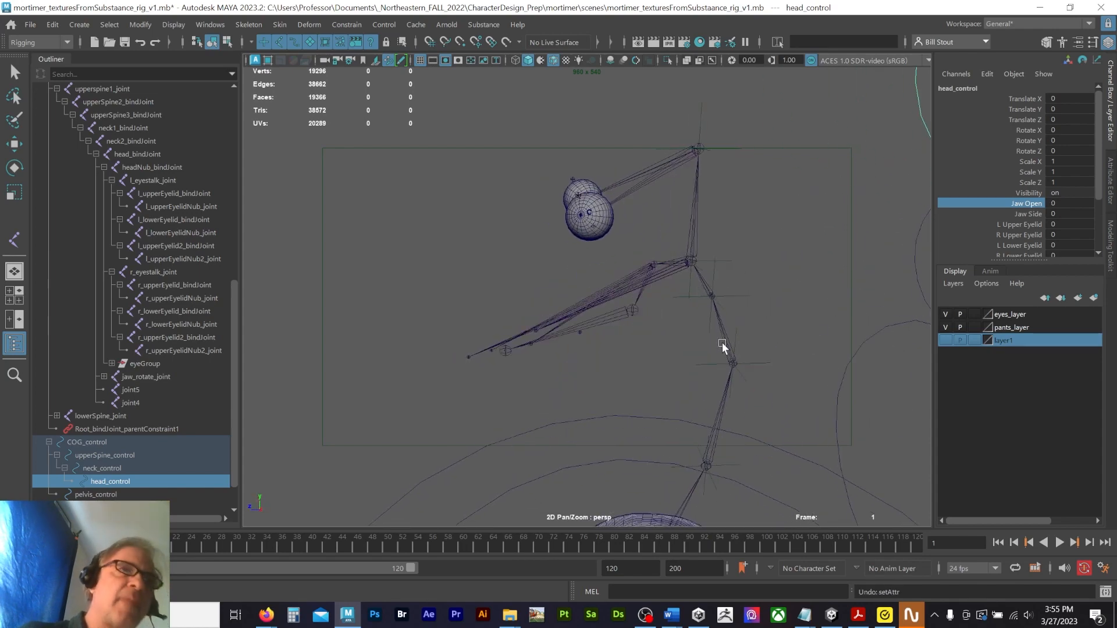
# Step: Rename the left mouth-corner joint as l_mouthCorner_bindJoint
pyautogui.keyDown('alt'); pyautogui.moveTo(590, 360); pyautogui.dragTo(728, 346, button='right'); pyautogui.keyUp('alt')
pyautogui.click(573, 369)
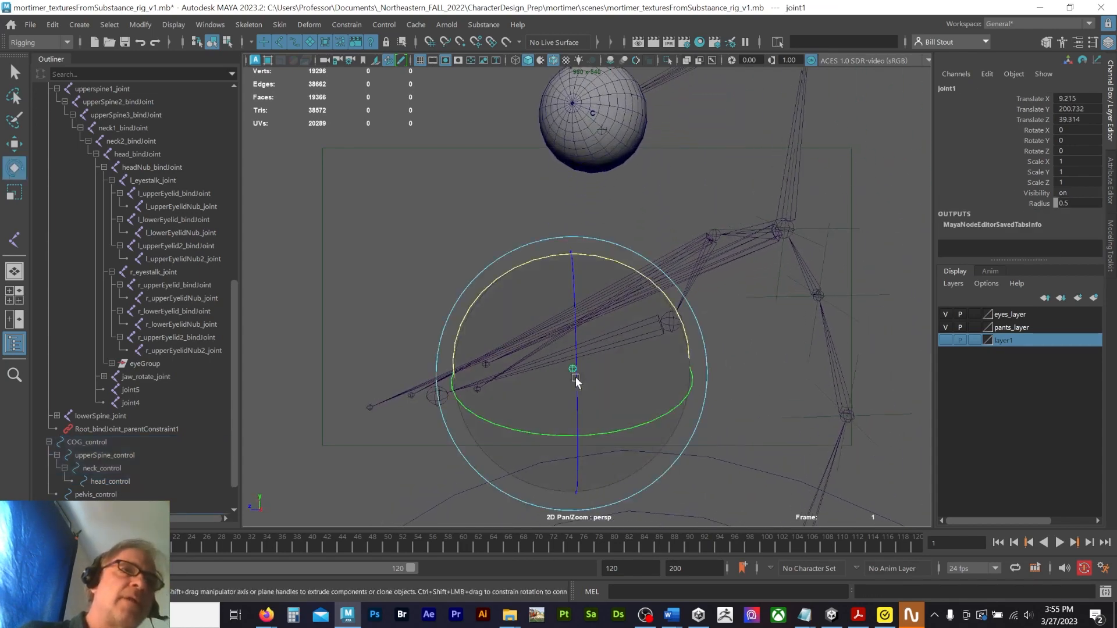
pyautogui.moveTo(646, 381)
pyautogui.keyDown('alt'); pyautogui.mouseDown()
pyautogui.moveTo(664, 384)
pyautogui.moveTo(663, 374)
pyautogui.mouseUp(); pyautogui.keyUp('alt')
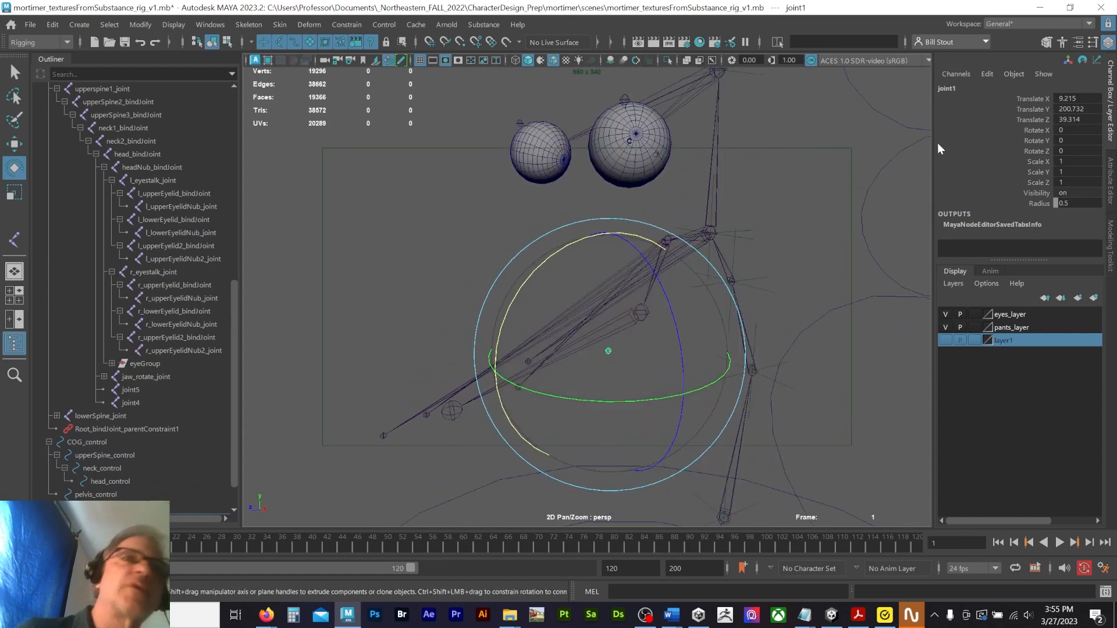
pyautogui.keyDown('alt'); pyautogui.moveTo(832, 194); pyautogui.dragTo(836, 194); pyautogui.keyUp('alt')
pyautogui.click(965, 88)
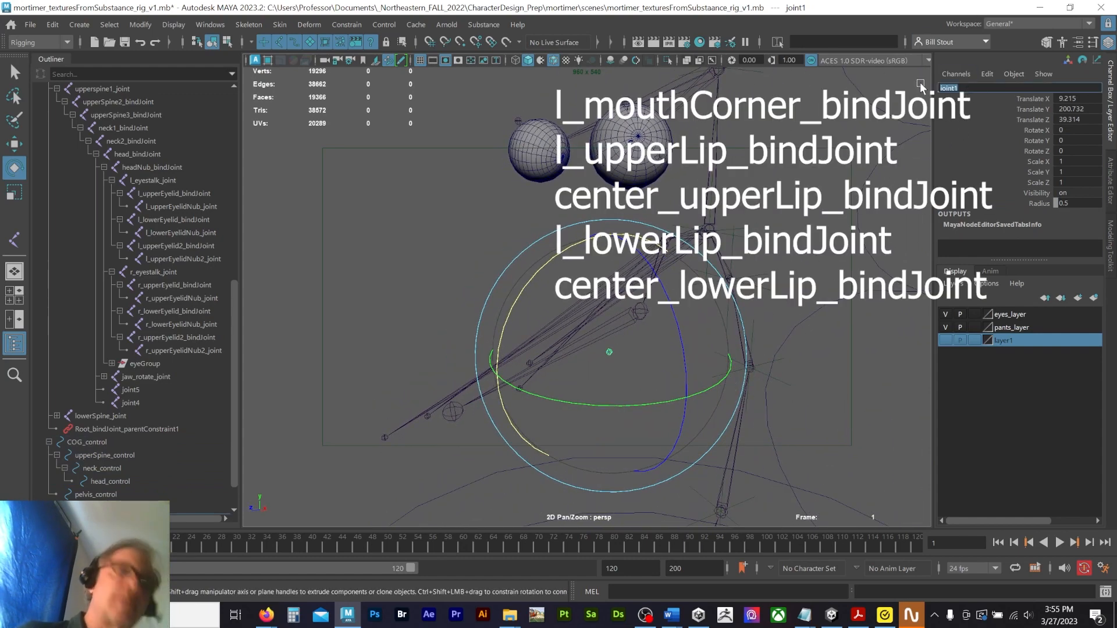
pyautogui.write('l_')
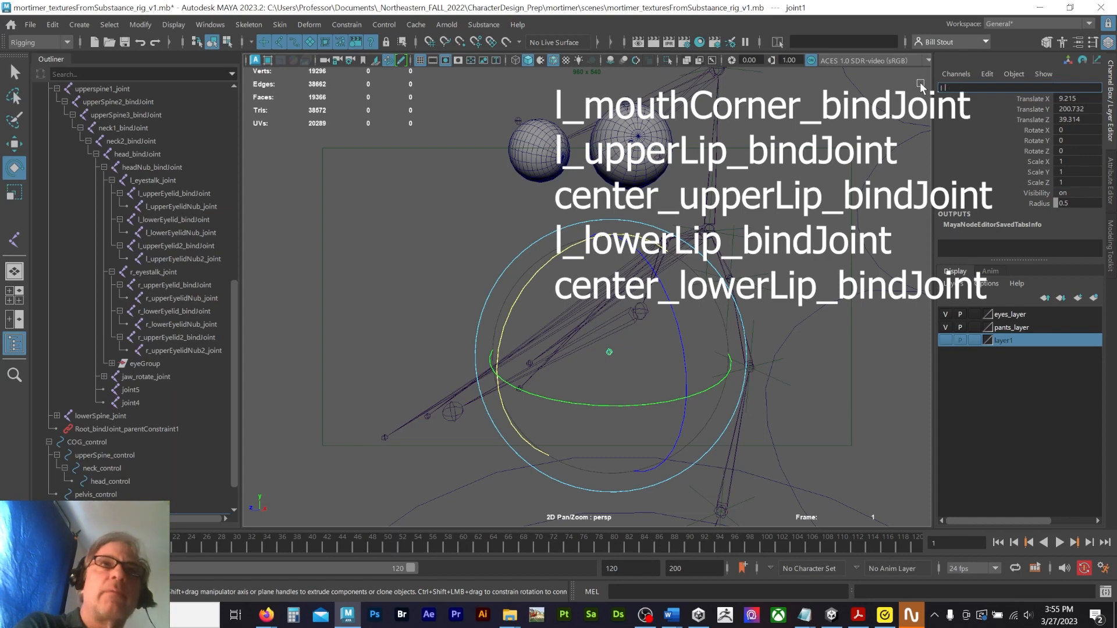
pyautogui.write('cornermouthCorner')
pyautogui.press('Return')
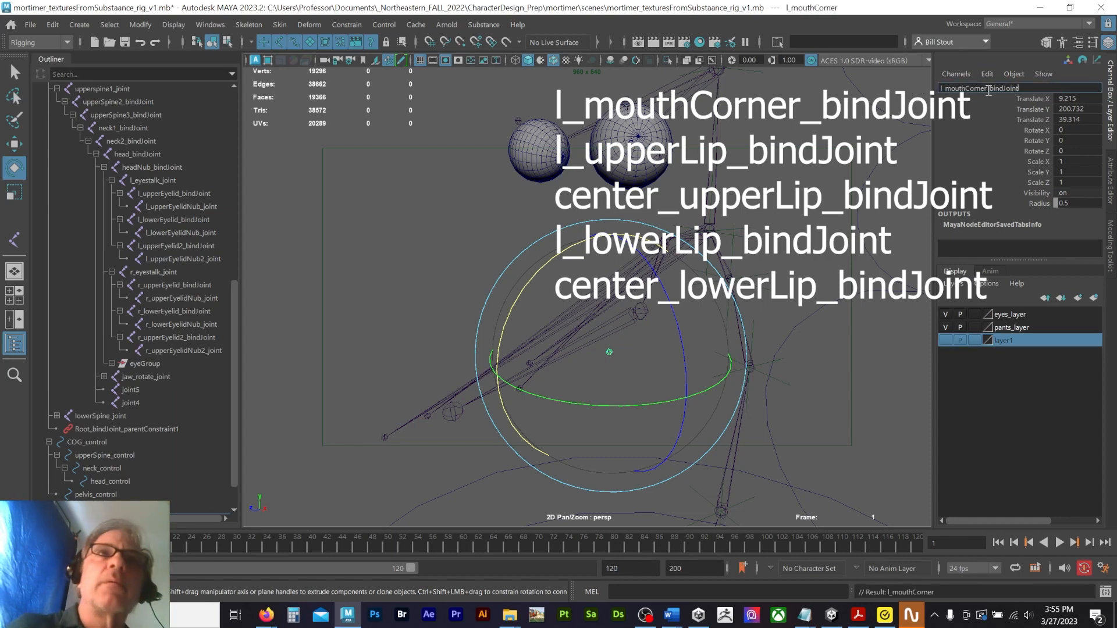
pyautogui.write('_bindJoint')
pyautogui.press('Return')
# Step: Reparent the front and left lower lip joints to the large joint at the front tip of the jaw
pyautogui.click(447, 236)
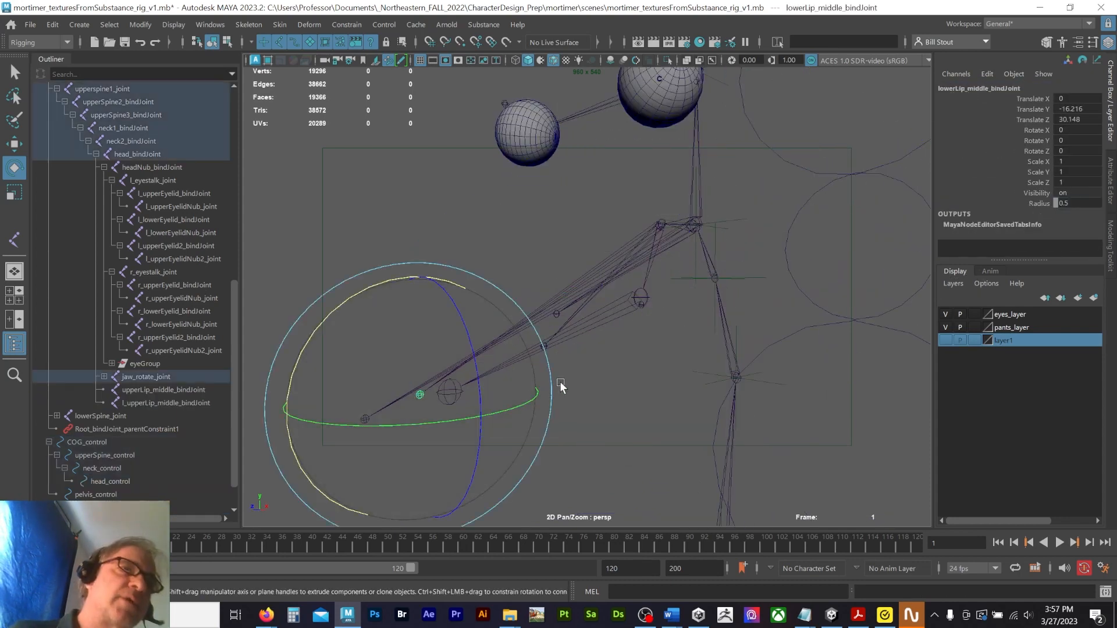
pyautogui.press('q')
pyautogui.click(546, 349)
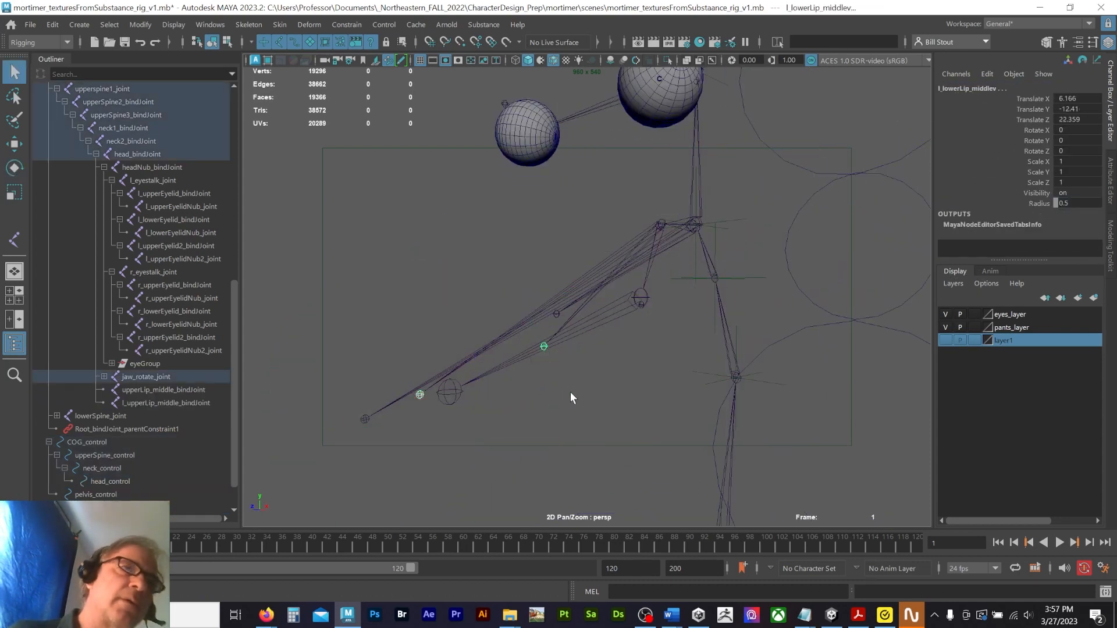
pyautogui.keyDown('alt'); pyautogui.moveTo(570, 392); pyautogui.dragTo(420, 377); pyautogui.keyUp('alt')
pyautogui.click(424, 367)
pyautogui.hotkey('ctrl', 'z')
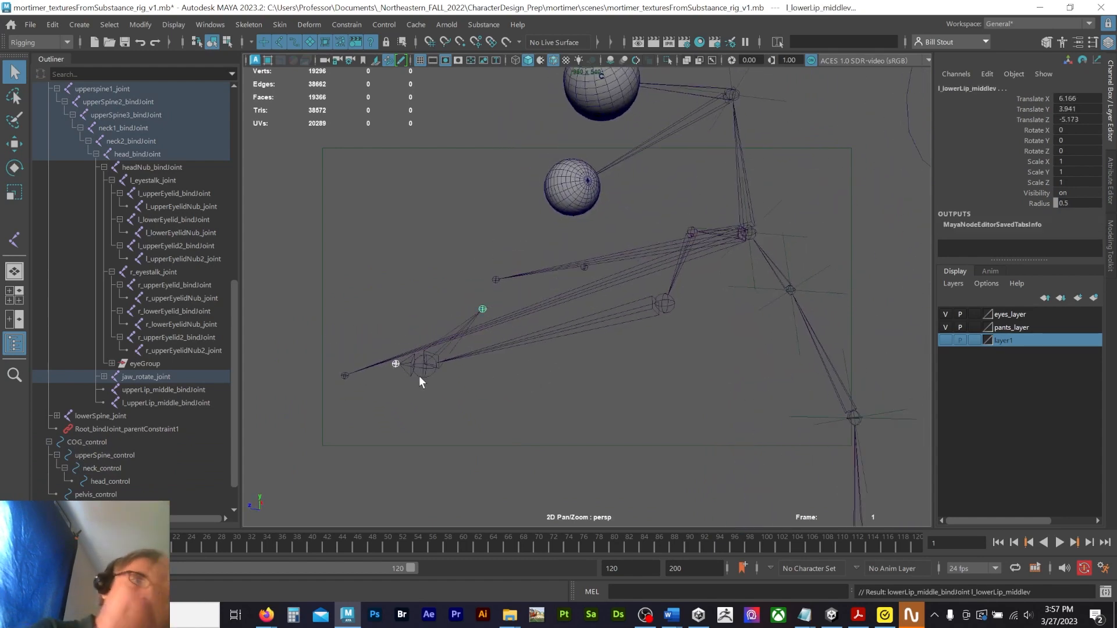
pyautogui.keyDown('alt'); pyautogui.moveTo(532, 379); pyautogui.dragTo(582, 378); pyautogui.keyUp('alt')
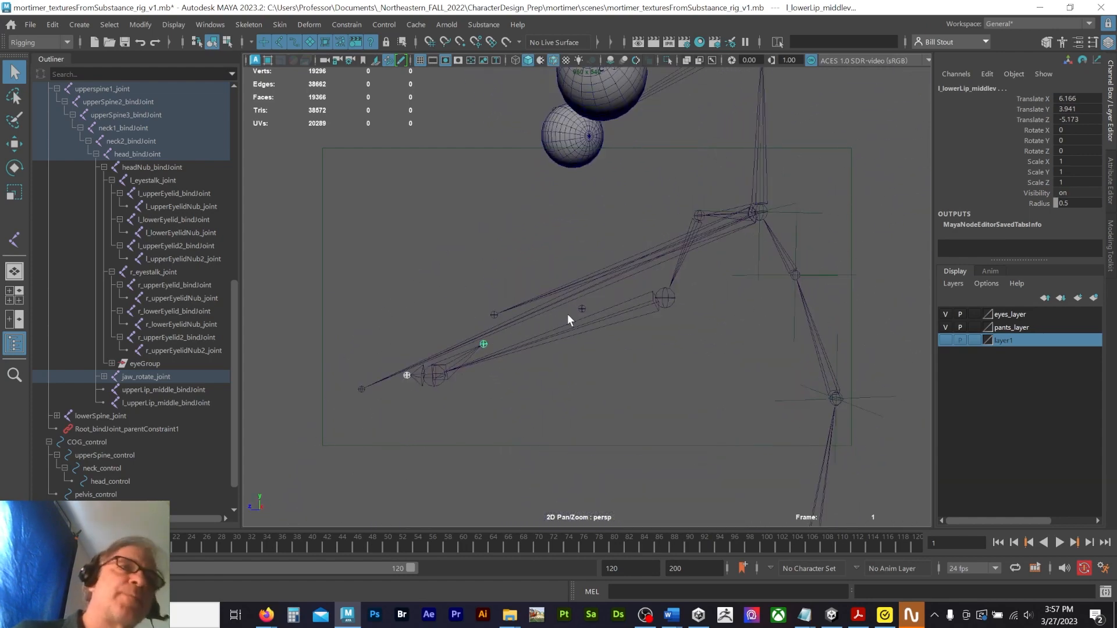
# Step: Group l_mouthCorner_bindJoint by itself and snap the group's pivot to head_bindJoint
pyautogui.click(581, 309)
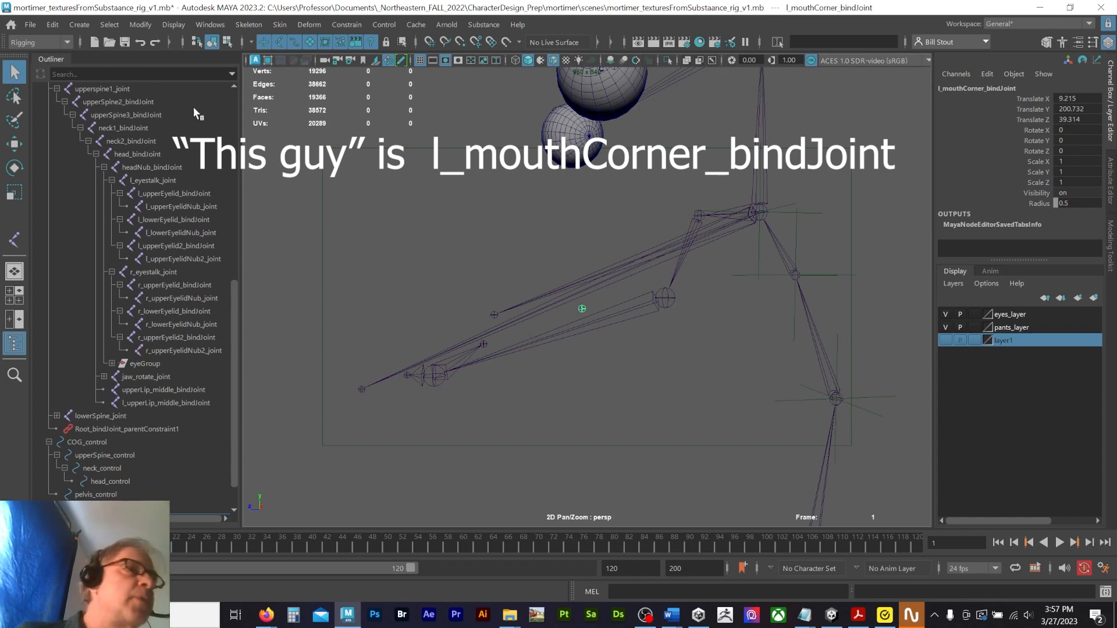
pyautogui.hotkey('ctrl', 'g')
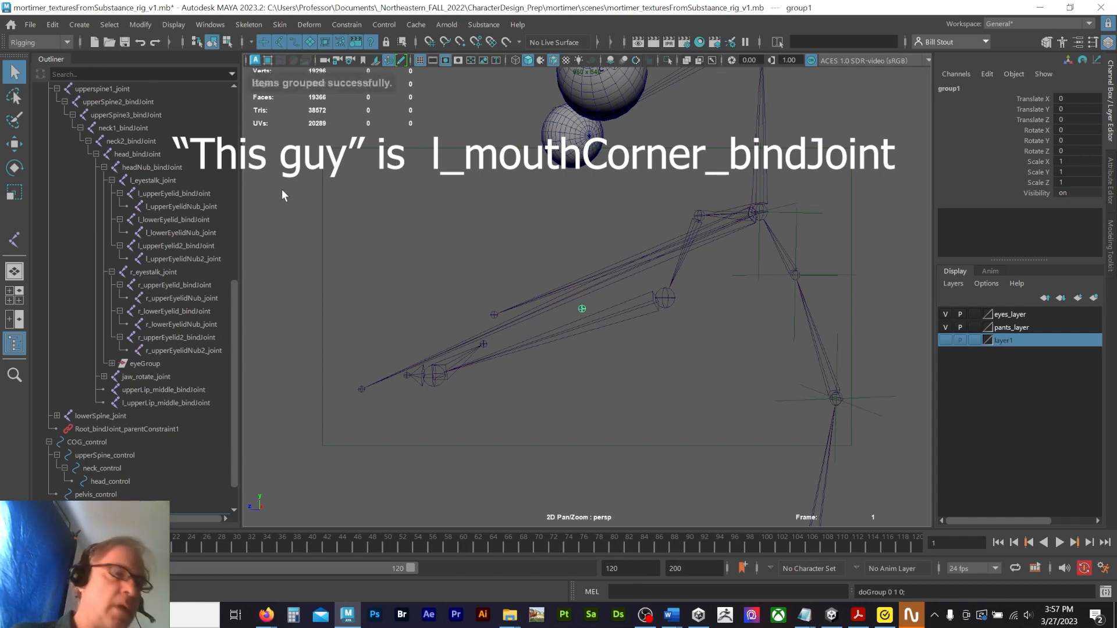
pyautogui.press('w')
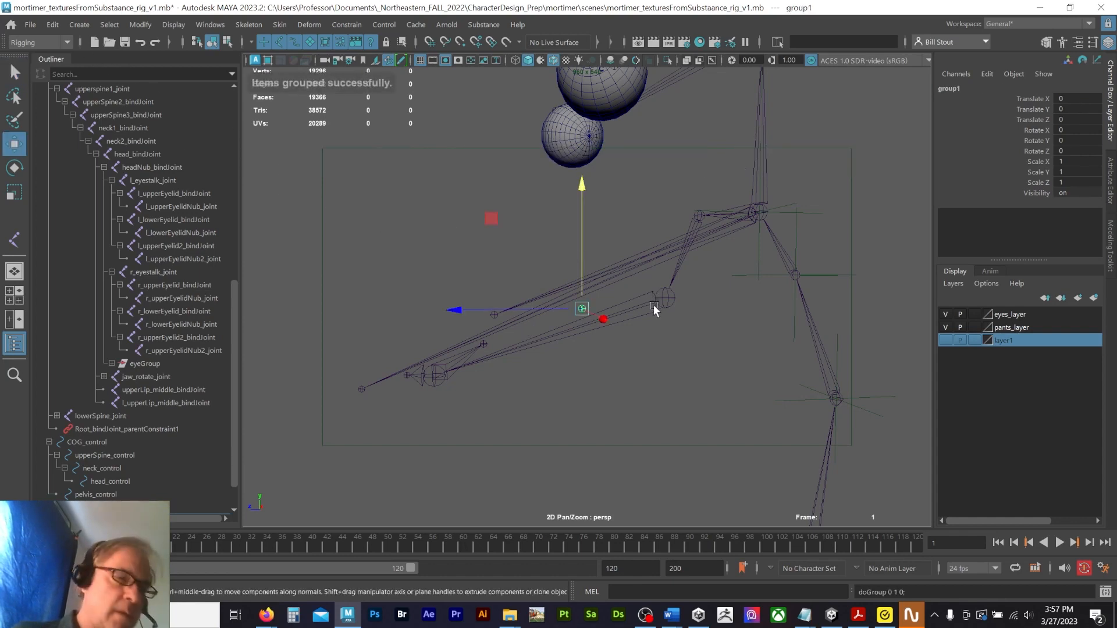
pyautogui.press('d')
pyautogui.press('v')
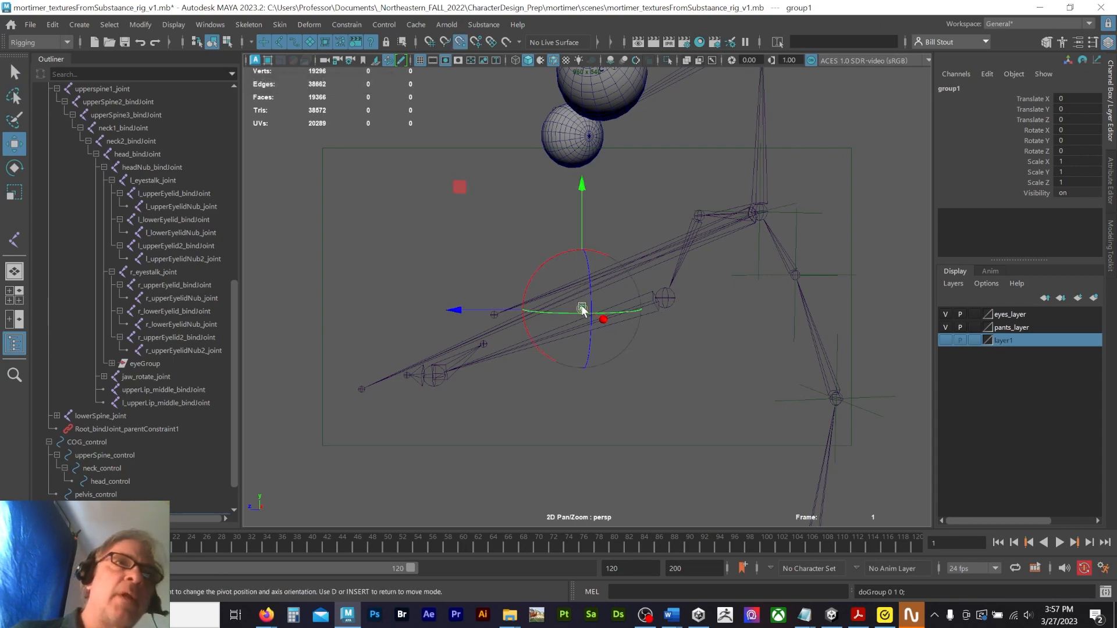
pyautogui.moveTo(582, 310); pyautogui.dragTo(752, 201)
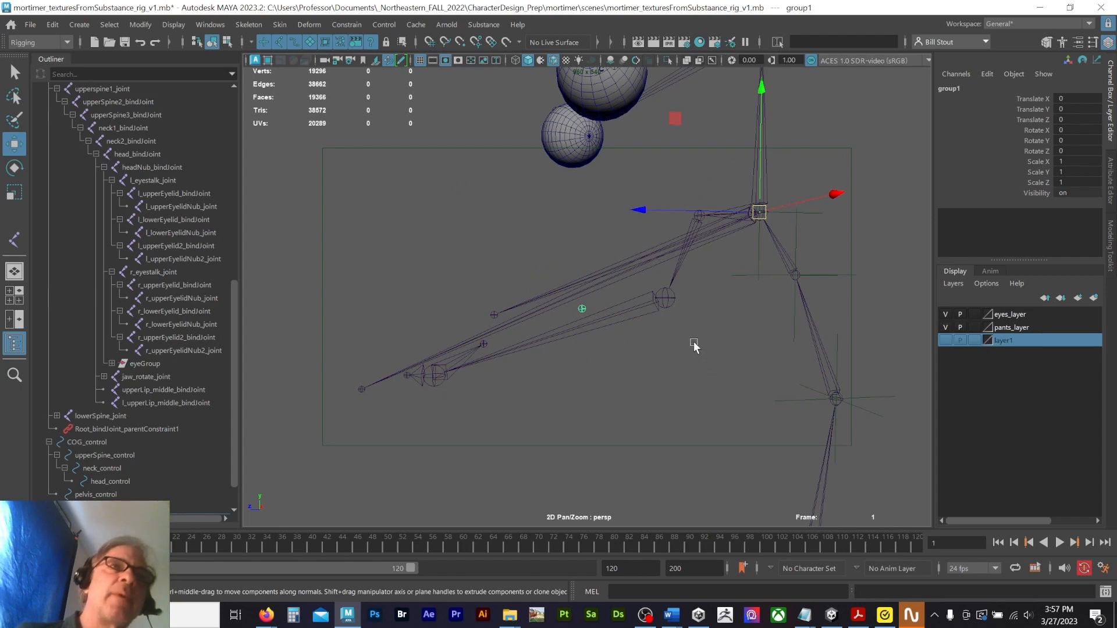
pyautogui.keyDown('alt'); pyautogui.moveTo(693, 349); pyautogui.dragTo(727, 358); pyautogui.keyUp('alt')
# Step: Rename the mouth-corner joint's group as mouthCornerGroup
pyautogui.doubleClick(968, 88)
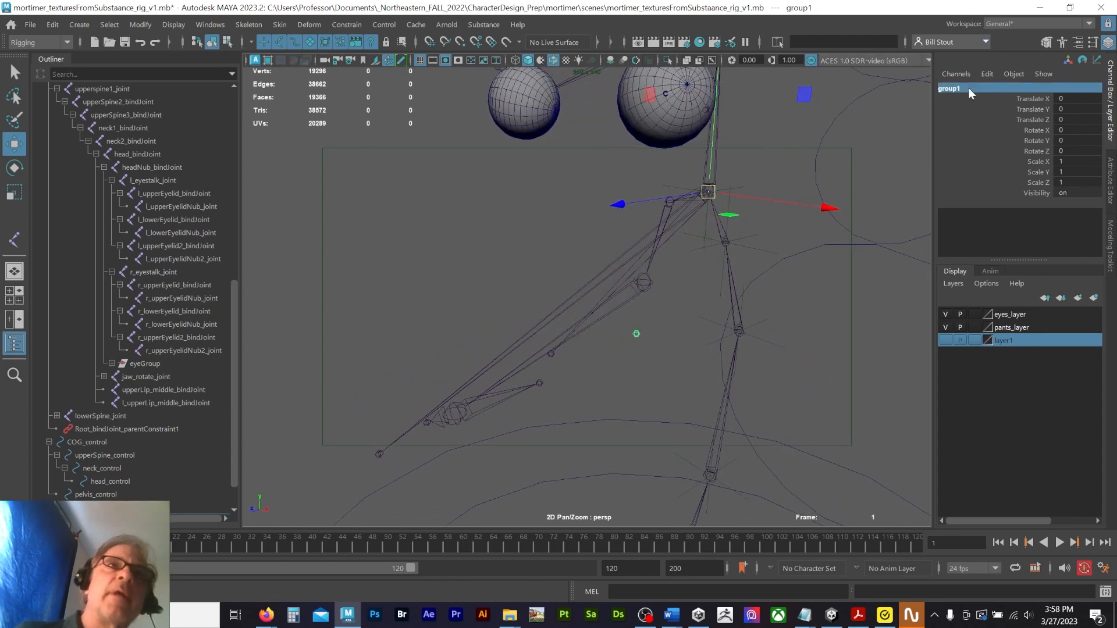
pyautogui.write('mouthCornerG')
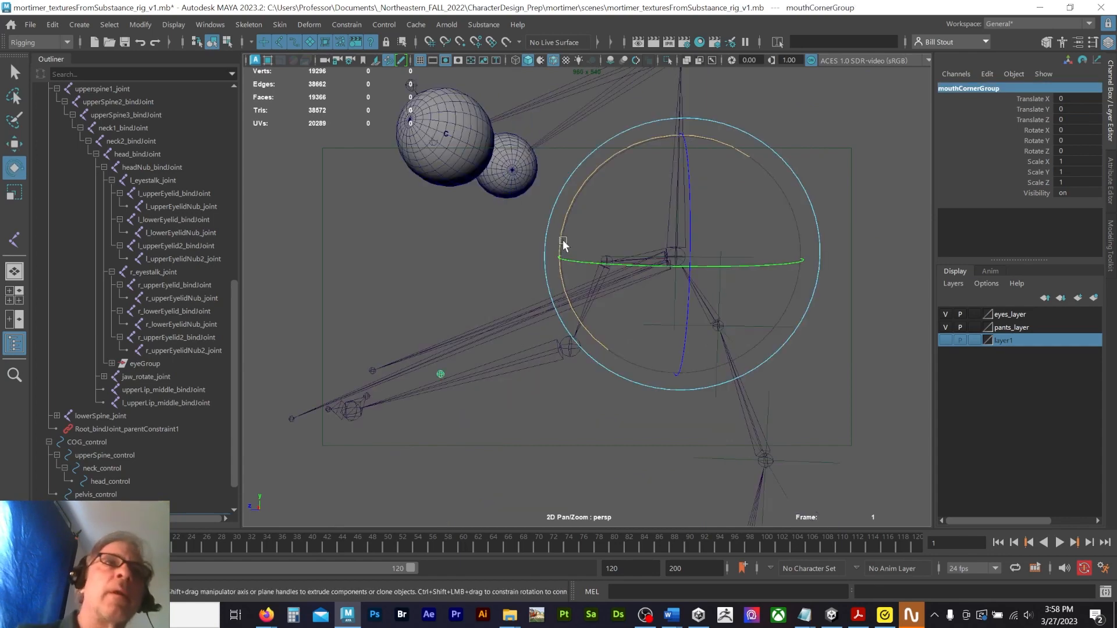
pyautogui.moveTo(563, 240)
pyautogui.keyDown('alt'); pyautogui.mouseDown()
pyautogui.moveTo(581, 266)
pyautogui.moveTo(559, 261)
pyautogui.mouseUp(); pyautogui.keyUp('alt')
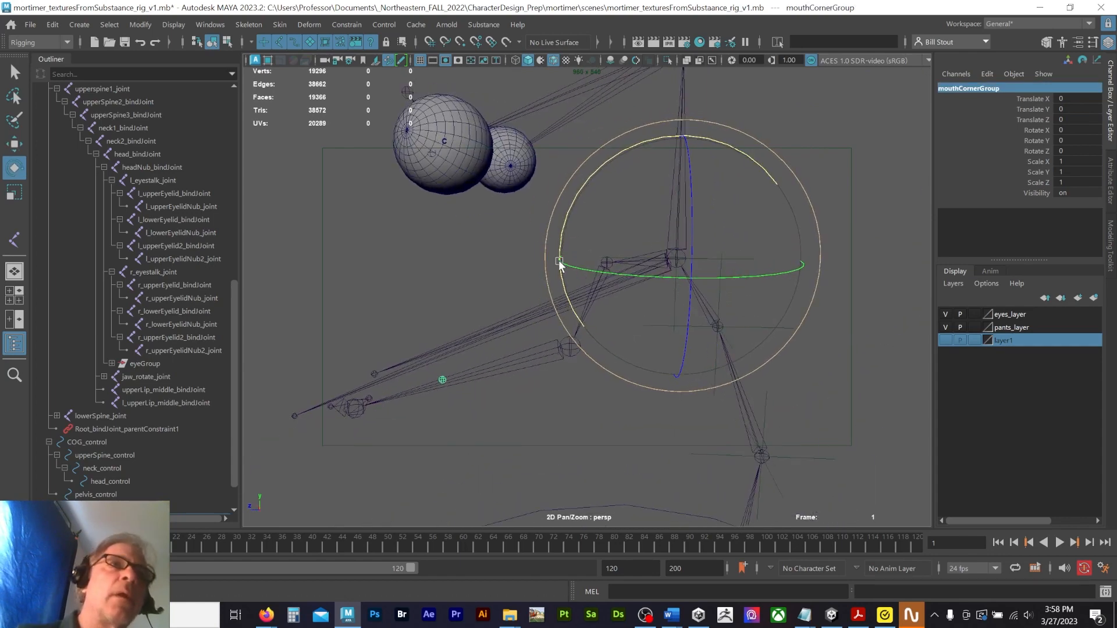
pyautogui.press('q')
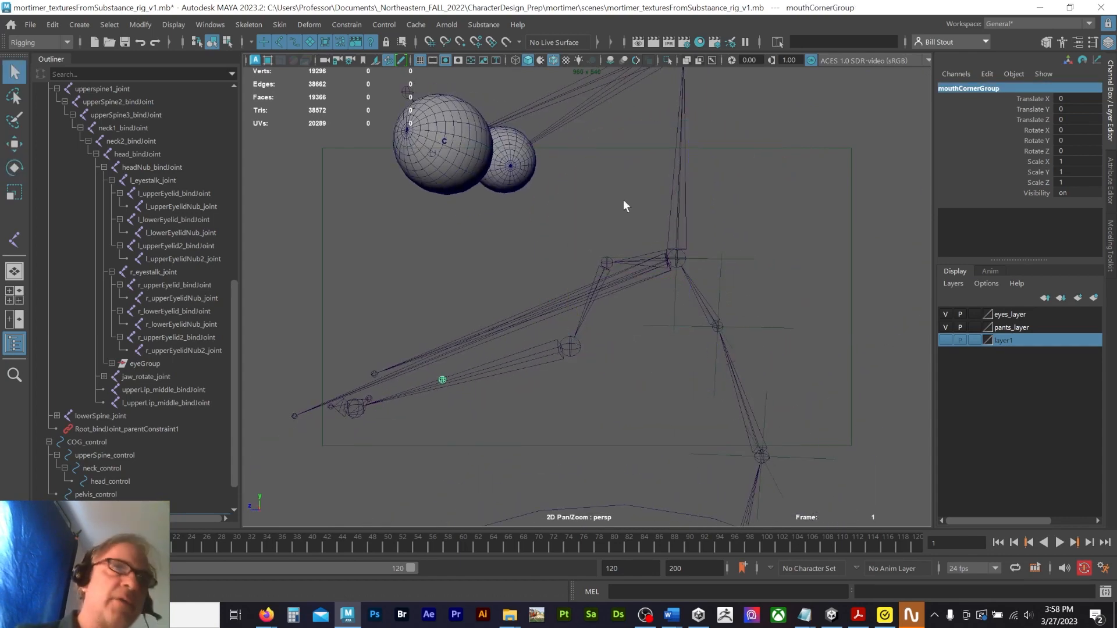
# Step: Parent mouthCornerGroup to head_bindJoint and freeze its transformations
pyautogui.keyDown('shift'); pyautogui.click(672, 196); pyautogui.keyUp('shift')
pyautogui.press('p')
pyautogui.click(139, 24)
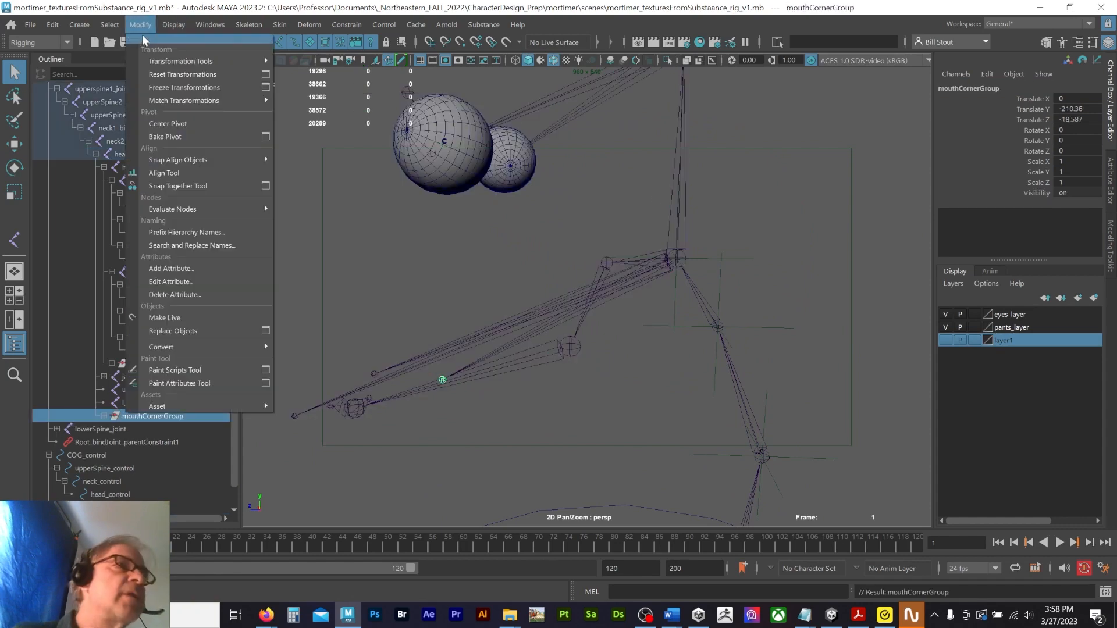
pyautogui.click(174, 88)
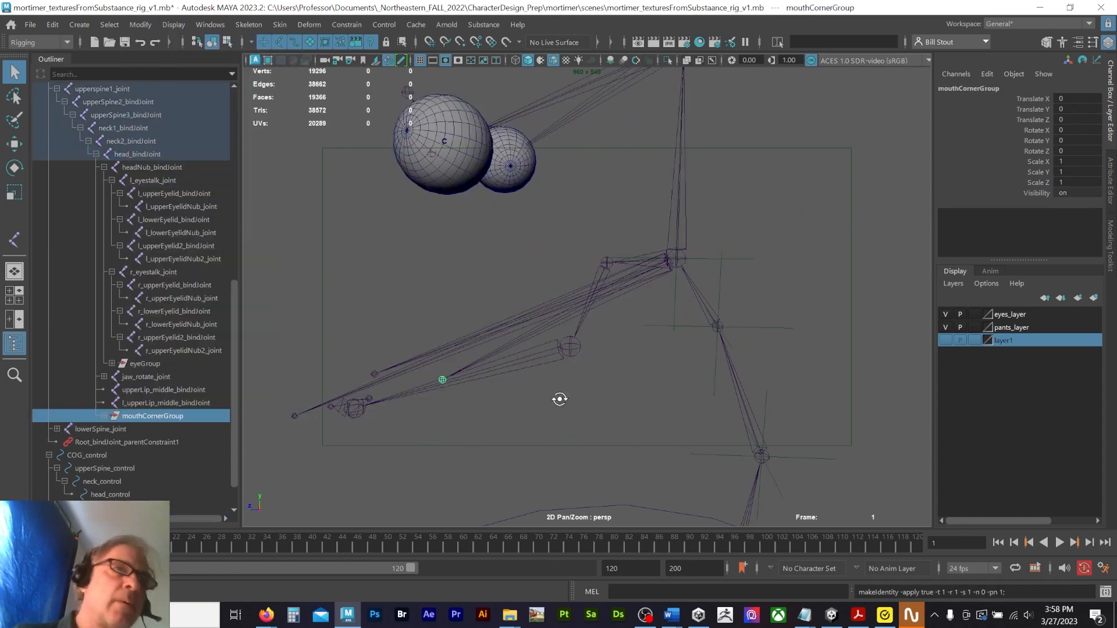
pyautogui.moveTo(560, 399)
pyautogui.keyDown('alt'); pyautogui.mouseDown()
pyautogui.moveTo(570, 386)
pyautogui.moveTo(568, 401)
pyautogui.mouseUp(); pyautogui.keyUp('alt')
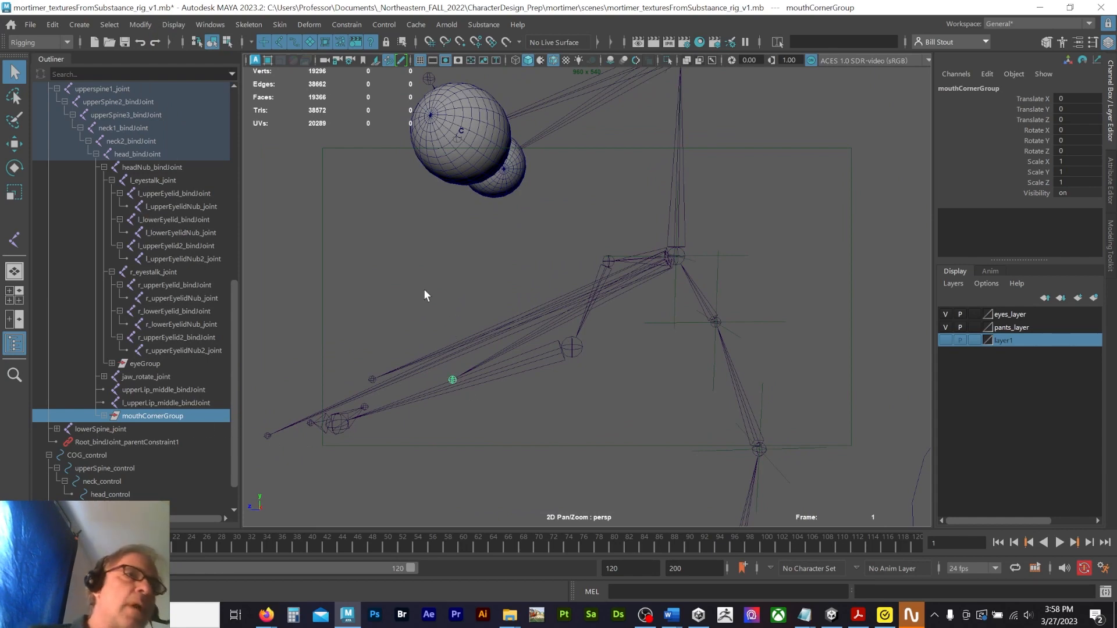
pyautogui.keyDown('alt'); pyautogui.moveTo(424, 290); pyautogui.dragTo(525, 259, button='middle'); pyautogui.keyUp('alt')
pyautogui.keyDown('alt'); pyautogui.moveTo(803, 338); pyautogui.dragTo(637, 349, button='right'); pyautogui.keyUp('alt')
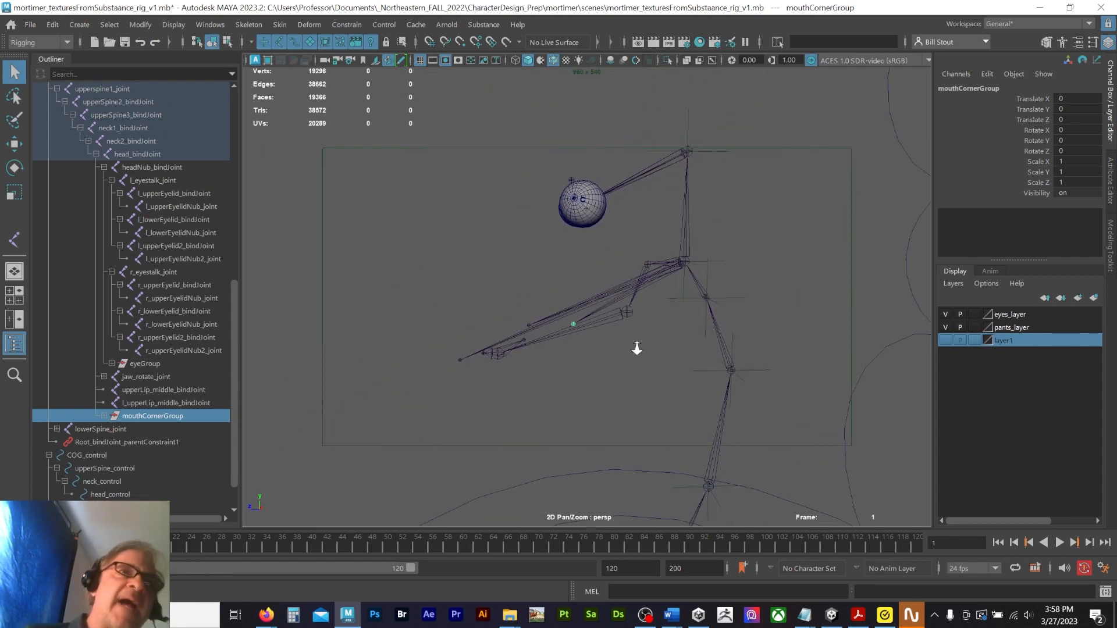
pyautogui.moveTo(637, 349)
pyautogui.keyDown('alt'); pyautogui.mouseDown()
pyautogui.moveTo(661, 351)
pyautogui.moveTo(666, 326)
pyautogui.moveTo(648, 347)
pyautogui.moveTo(629, 347)
pyautogui.moveTo(652, 352)
pyautogui.mouseUp(); pyautogui.keyUp('alt')
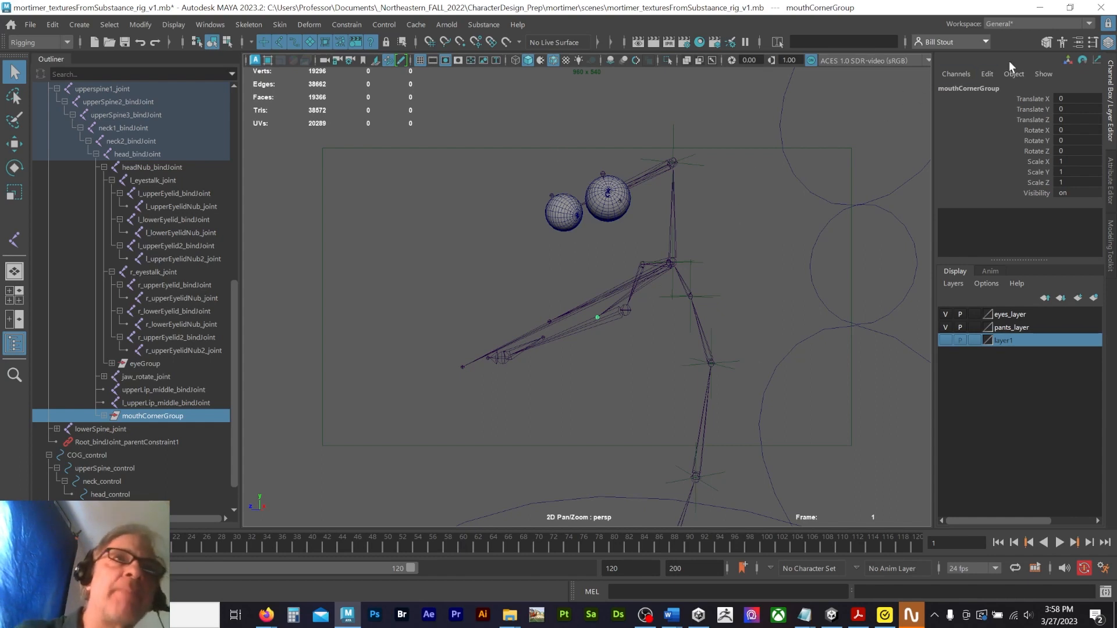
pyautogui.keyDown('alt'); pyautogui.moveTo(564, 308); pyautogui.dragTo(601, 261); pyautogui.keyUp('alt')
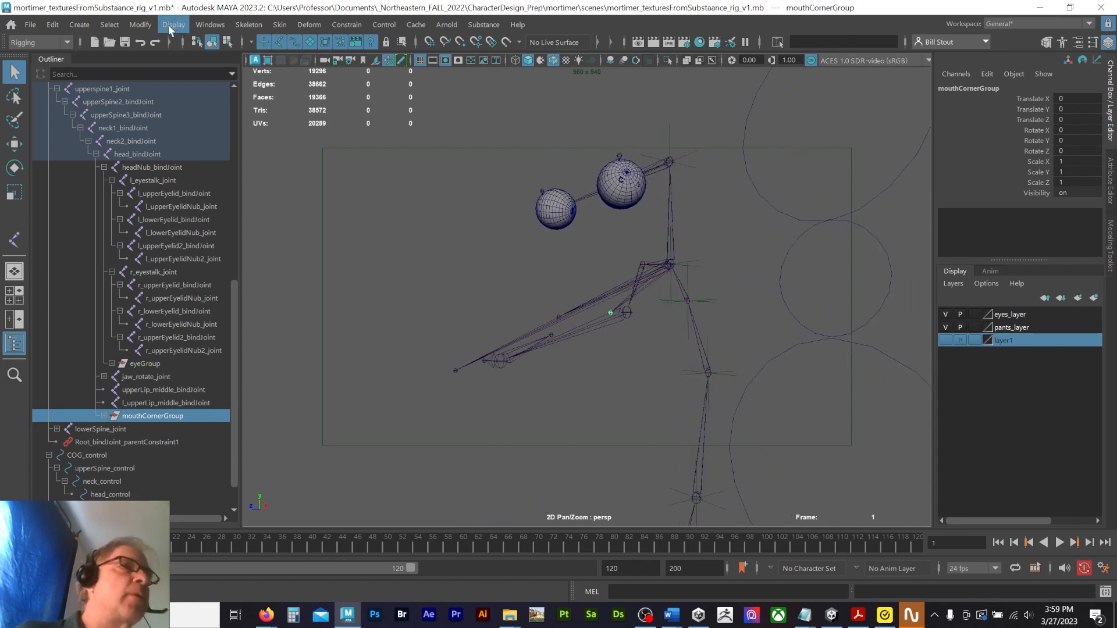
# Step: Clear the Node Editor graph, add only mouthCornerGroup to it, and place the window beside the rig view
pyautogui.click(215, 27)
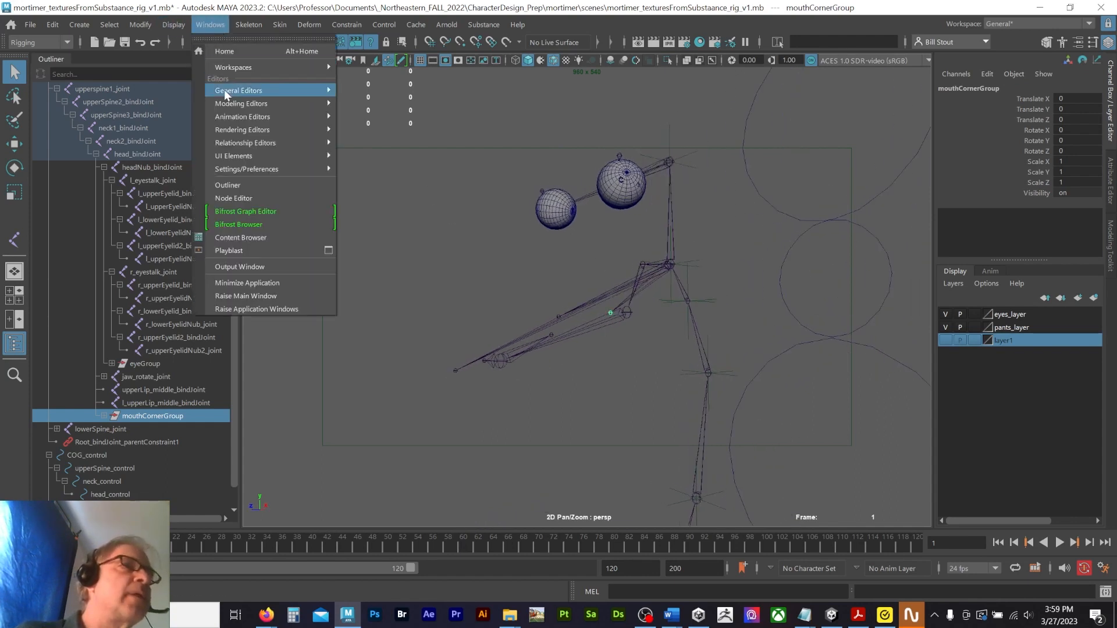
pyautogui.click(249, 197)
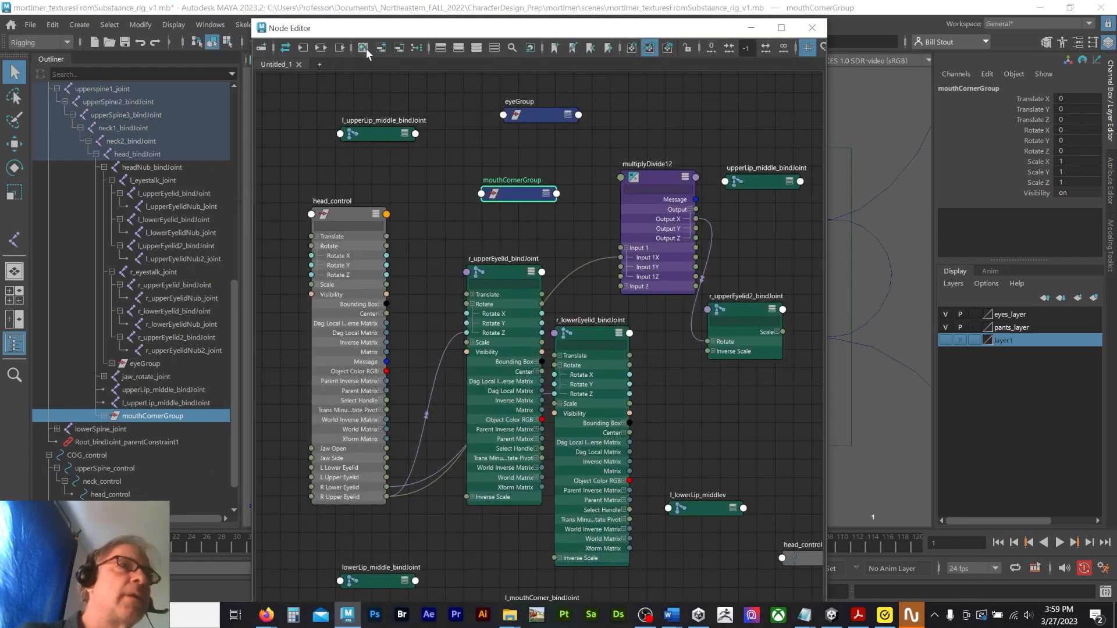
pyautogui.click(363, 47)
pyautogui.click(381, 47)
pyautogui.moveTo(396, 32); pyautogui.dragTo(112, 39)
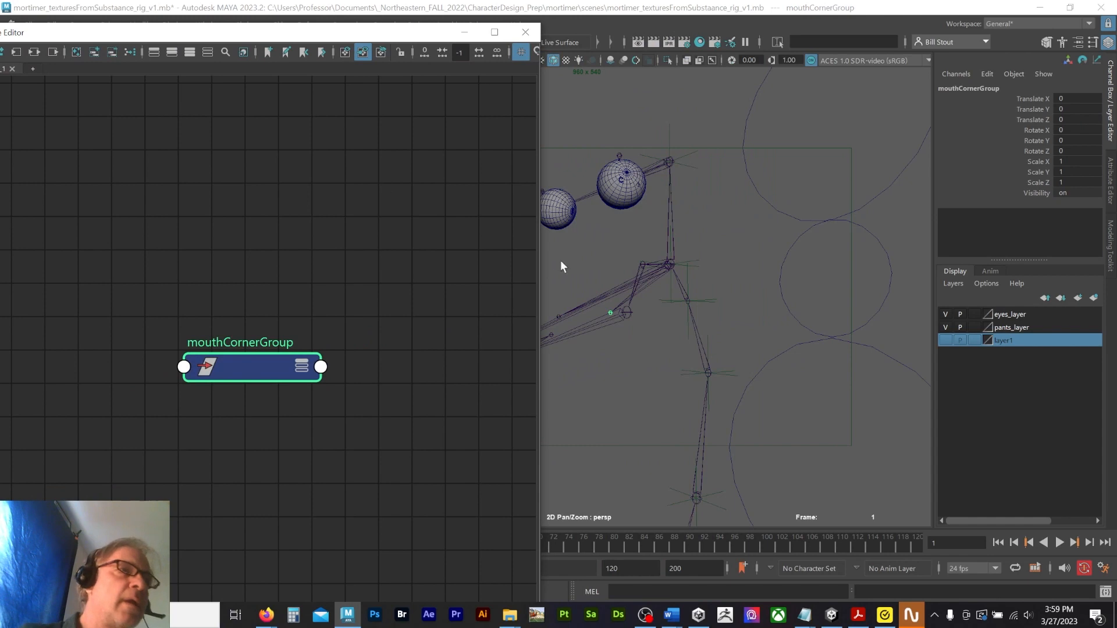
# Step: Test-rotate mouthCornerGroup by about 21 degrees in X, undo the rotation and deselect the group
pyautogui.moveTo(562, 266); pyautogui.dragTo(678, 192, button='middle')
pyautogui.press('e')
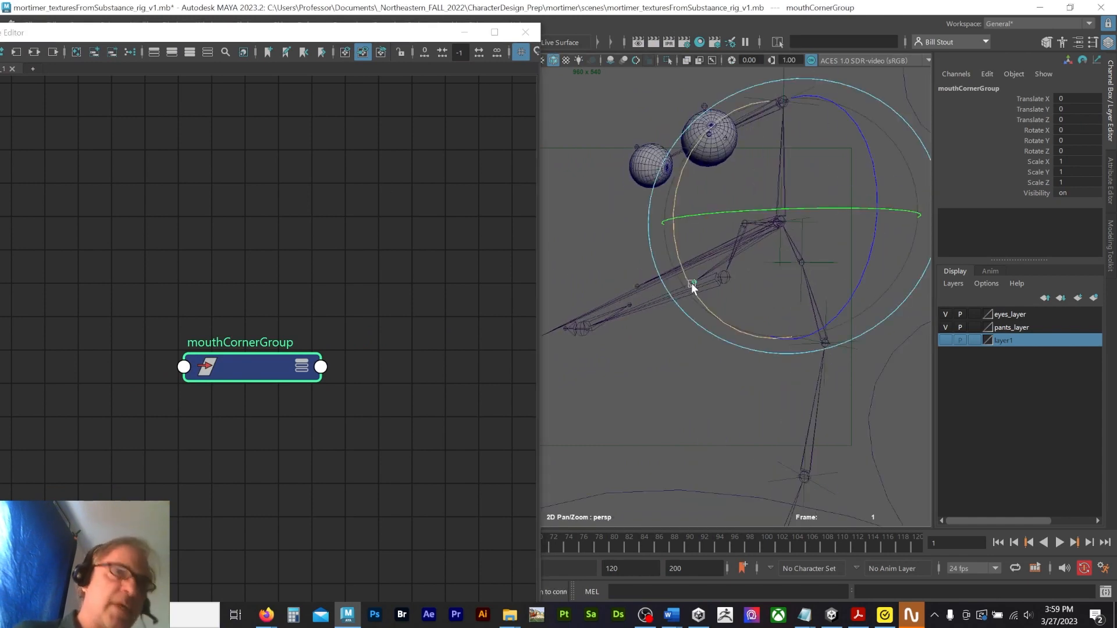
pyautogui.moveTo(676, 256); pyautogui.dragTo(693, 298)
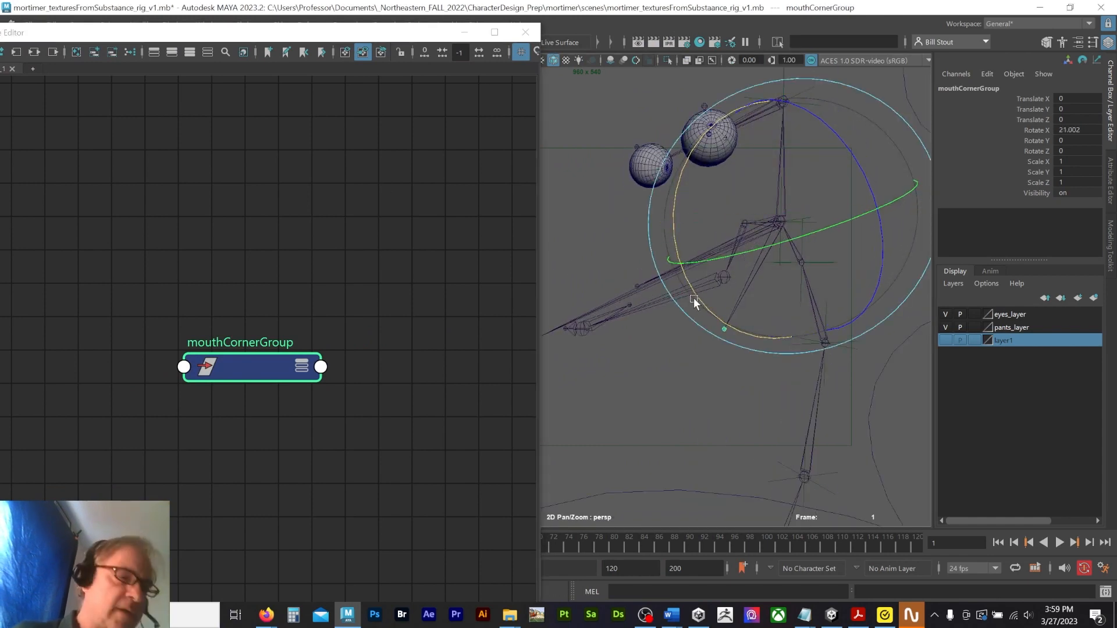
pyautogui.hotkey('ctrl', 'z')
pyautogui.click(745, 416)
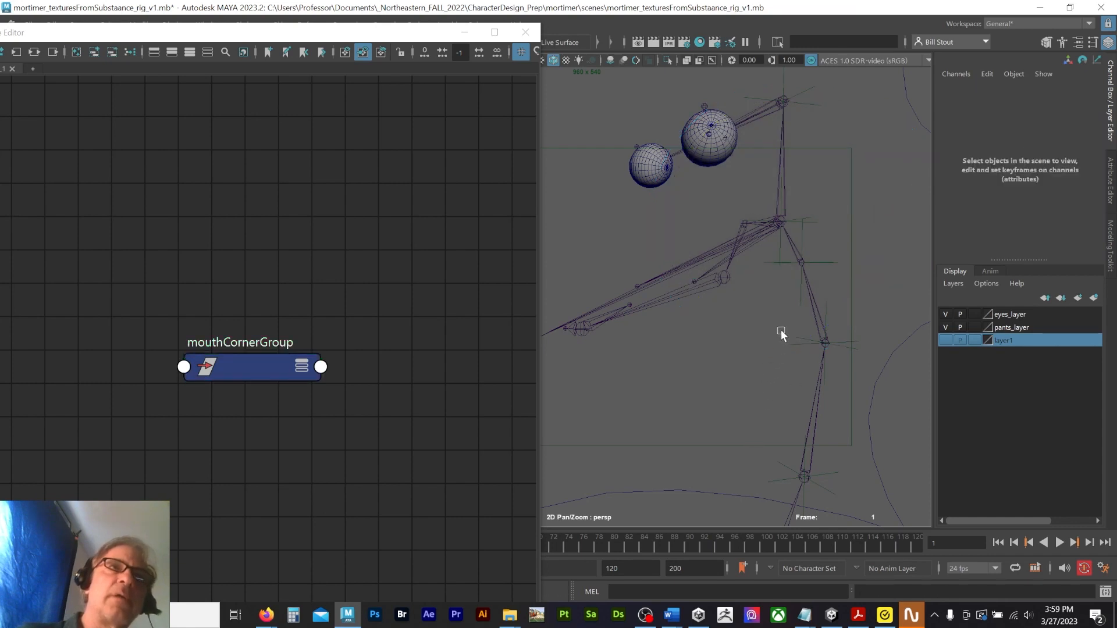
# Step: Add head_control to the Node Editor graph and arrange it beside mouthCornerGroup, with head_controlShape moved aside
pyautogui.keyDown('alt'); pyautogui.moveTo(781, 331); pyautogui.dragTo(622, 336, button='right'); pyautogui.keyUp('alt')
pyautogui.click(883, 193)
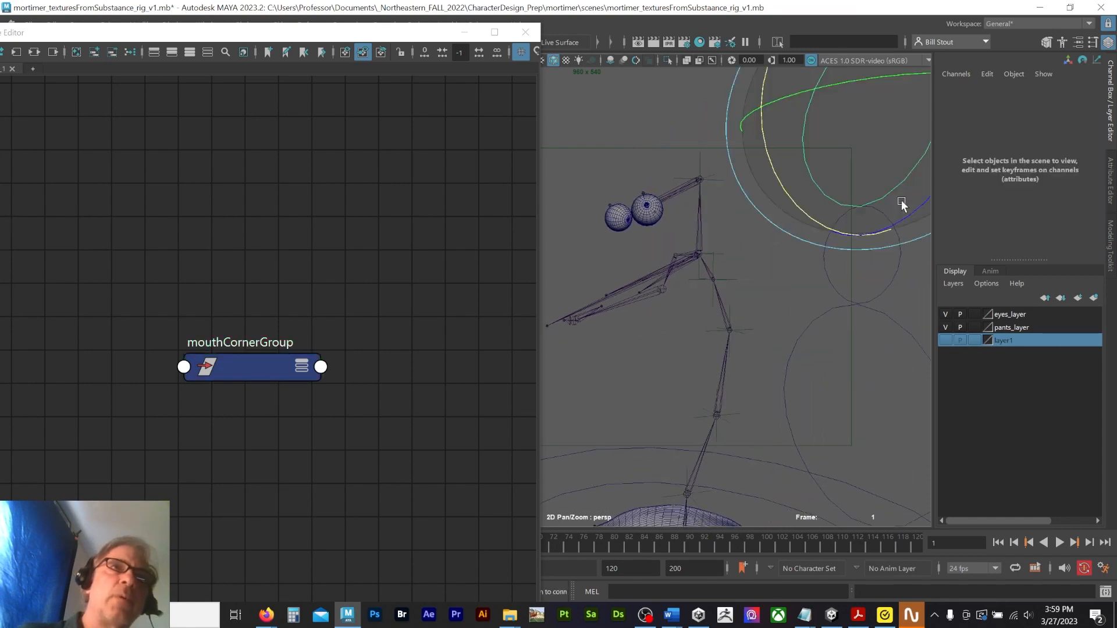
pyautogui.click(92, 52)
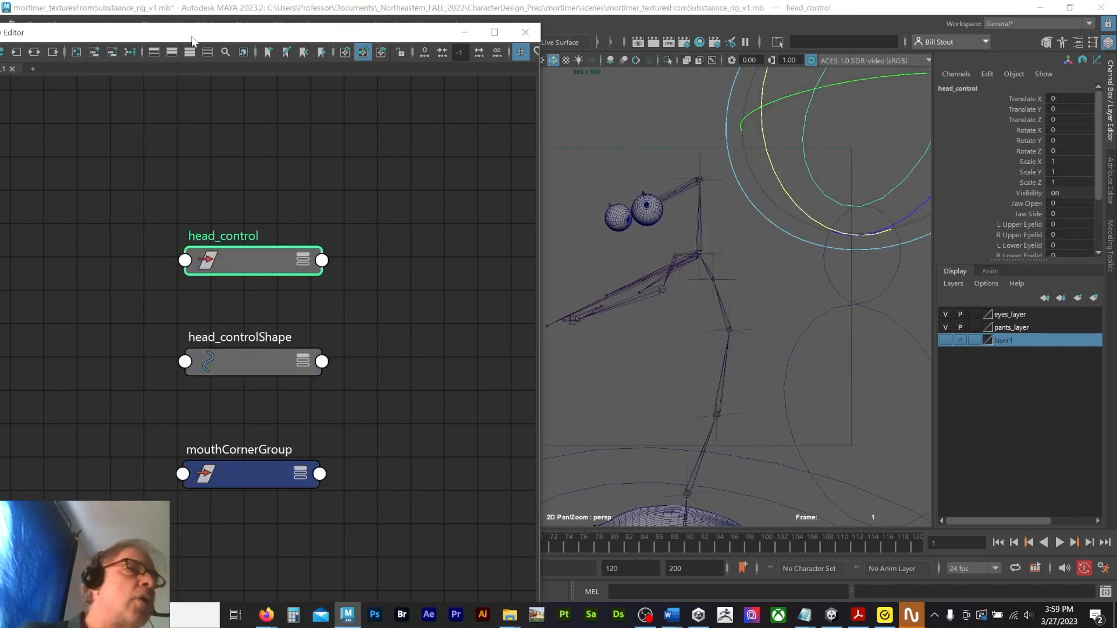
pyautogui.moveTo(247, 34); pyautogui.dragTo(455, 20)
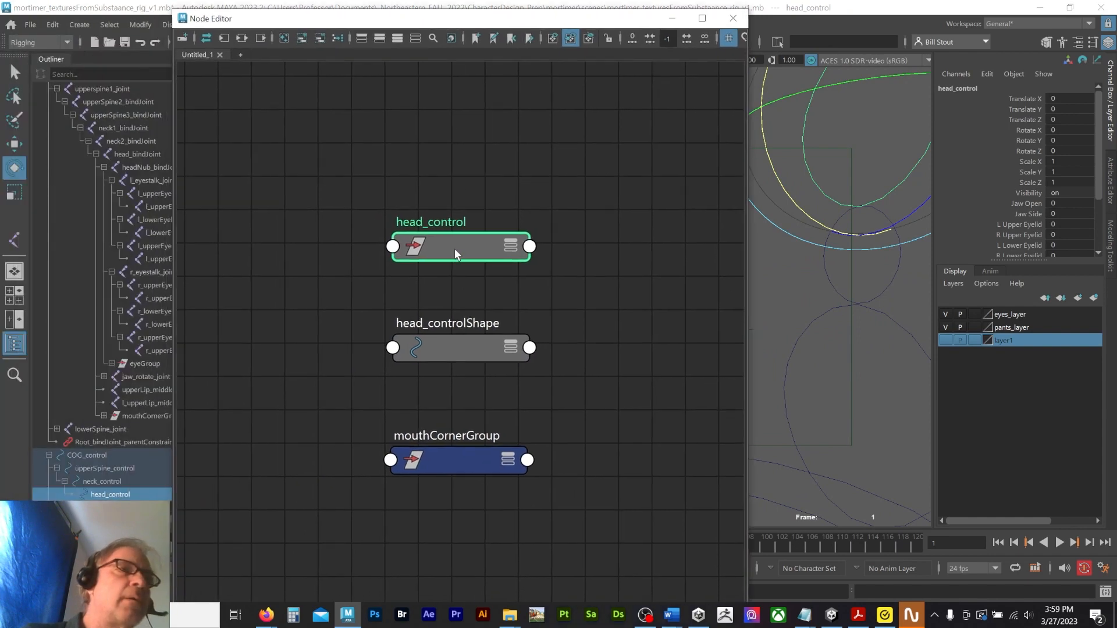
pyautogui.click(436, 390)
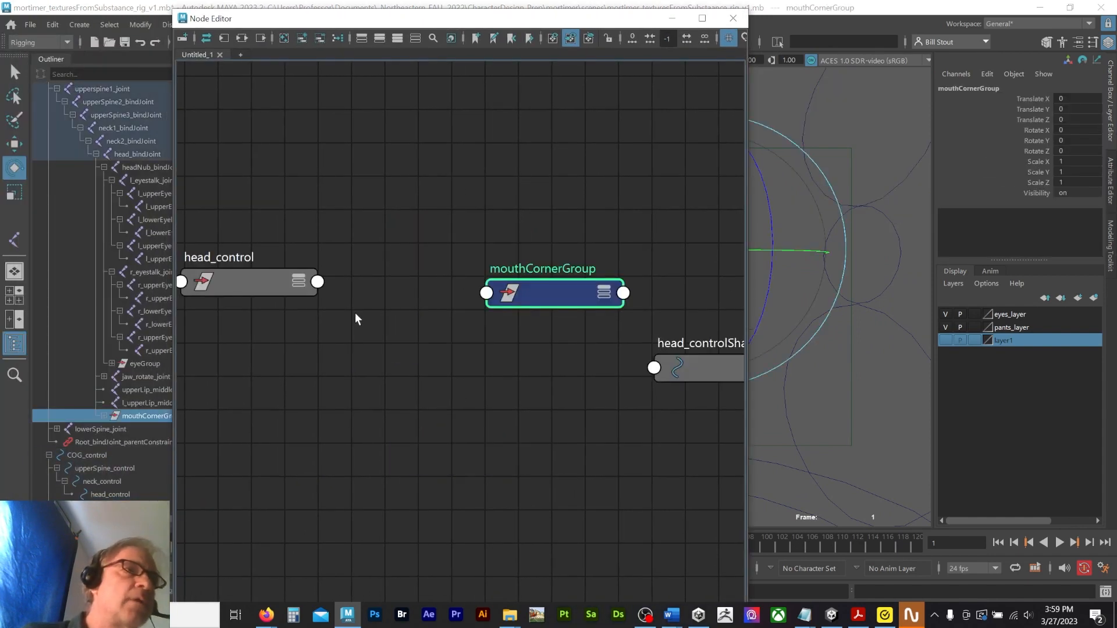
# Step: Create a multiplyDivide node in the empty space of the Node Editor graph
pyautogui.click(361, 319)
pyautogui.press('space')
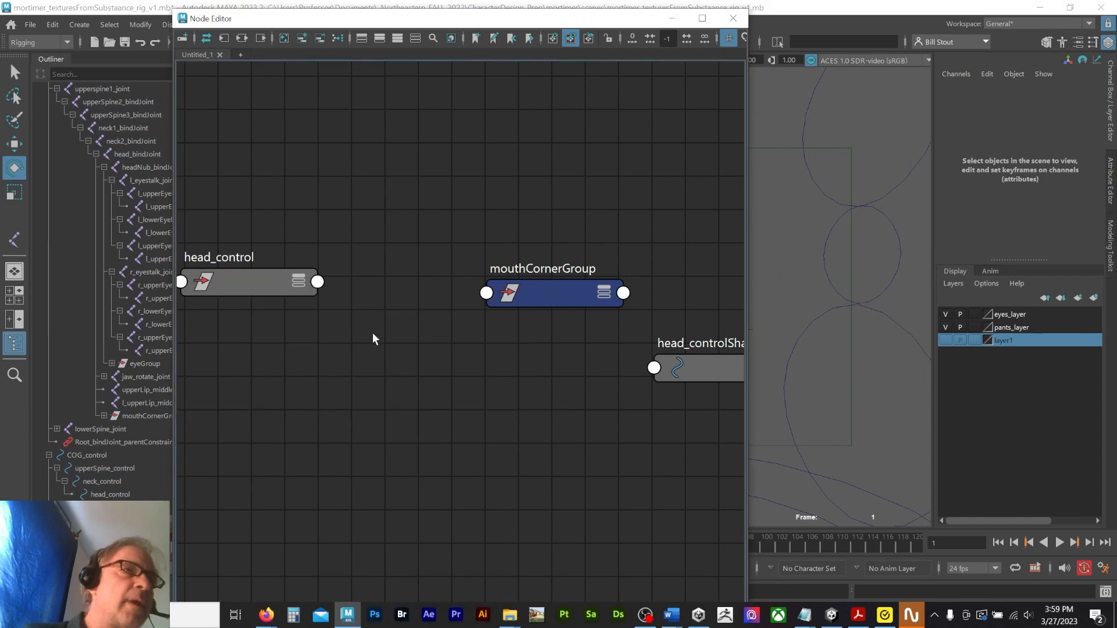
pyautogui.press('Tab')
pyautogui.write('mult')
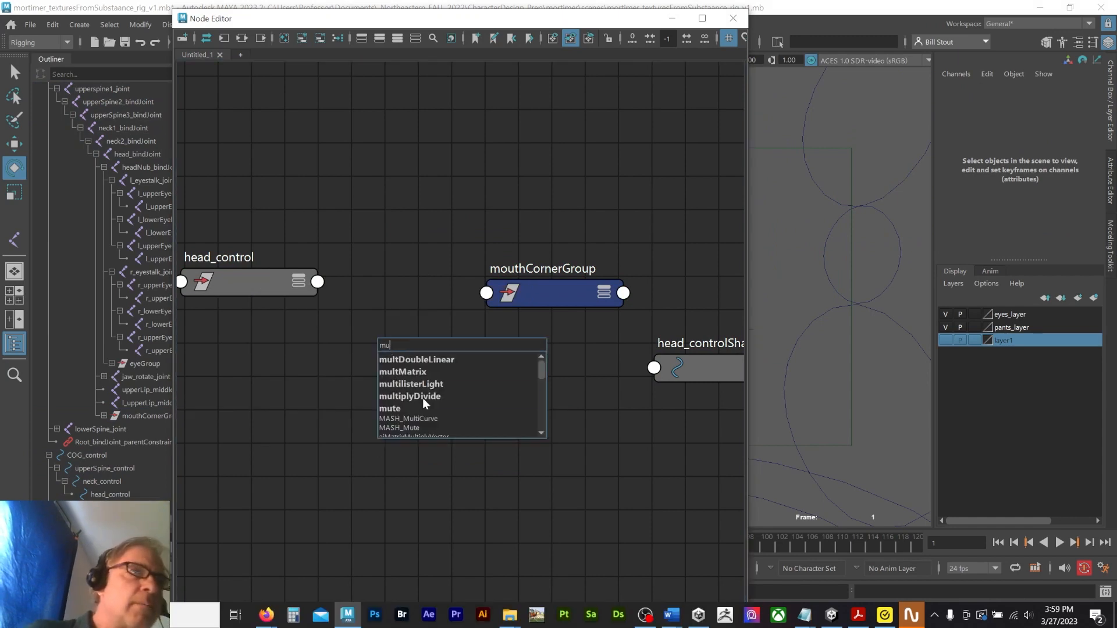
pyautogui.click(423, 398)
# Step: Expand head_control's attributes and connect its Jaw Open output to Input 1X of the multiplyDivide node
pyautogui.click(299, 286)
pyautogui.scroll(-6, 262, 499)
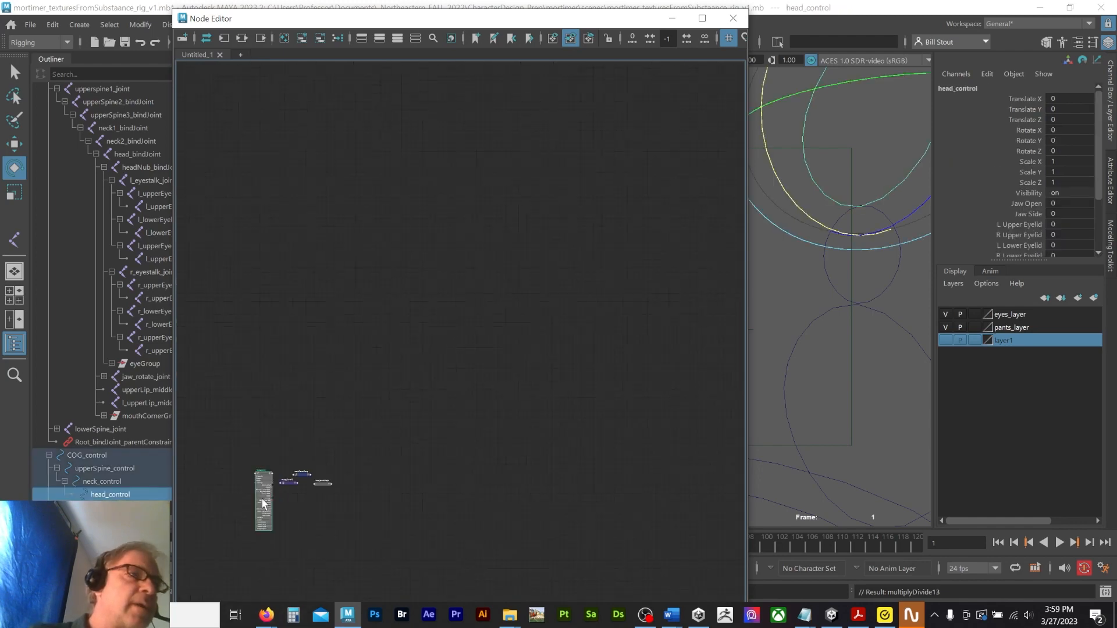
pyautogui.scroll(5, 261, 498)
pyautogui.moveTo(343, 487); pyautogui.dragTo(374, 316, button='middle')
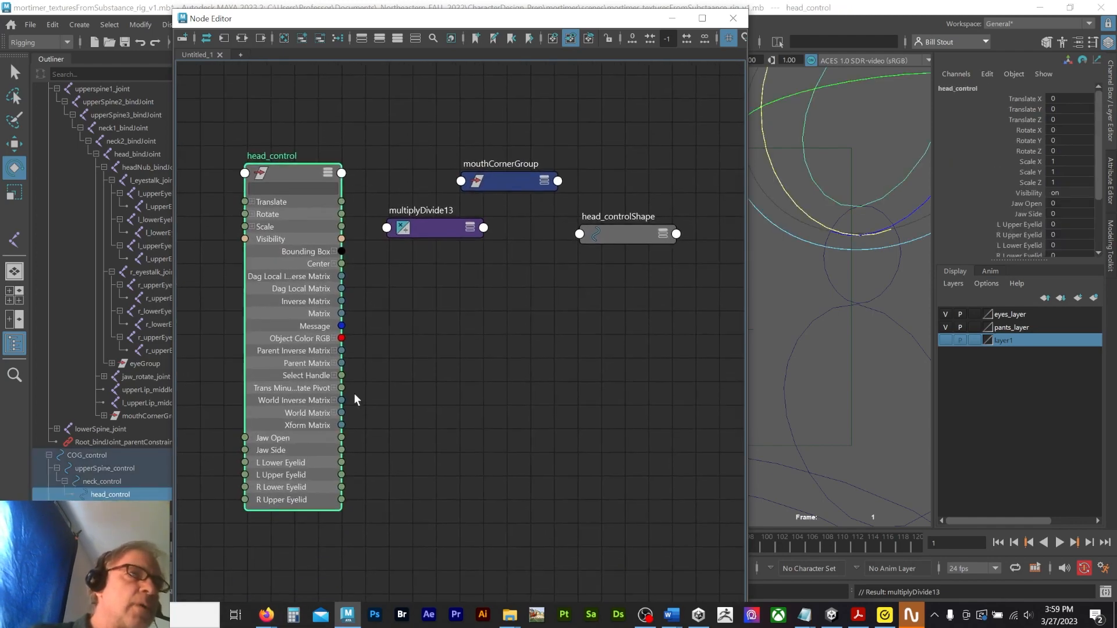
pyautogui.moveTo(342, 438); pyautogui.dragTo(401, 232)
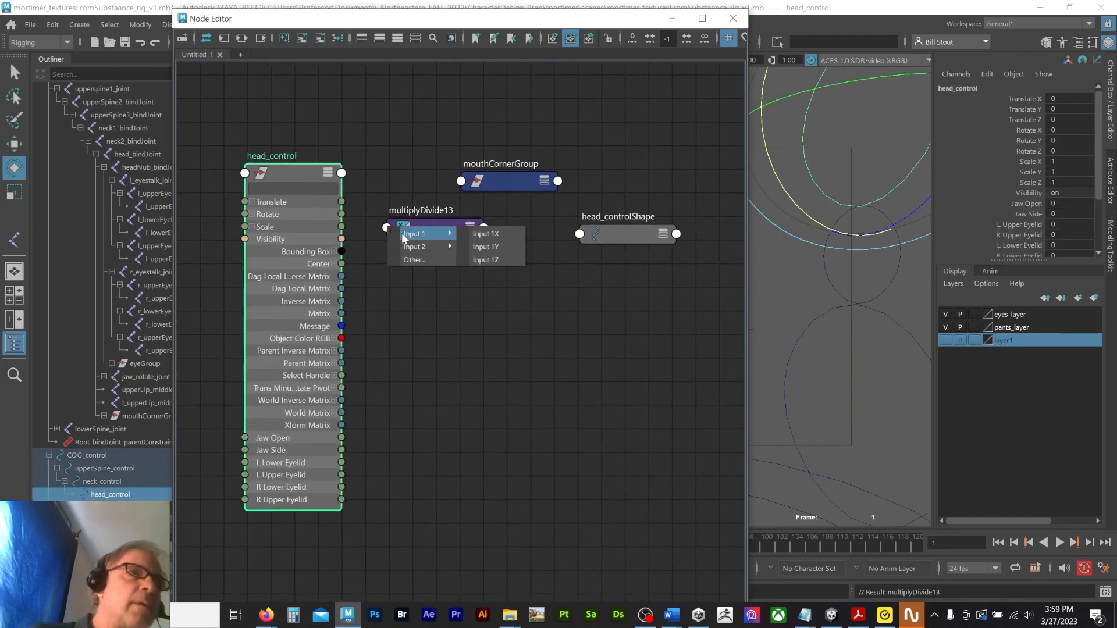
pyautogui.click(478, 236)
# Step: Set the multiplyDivide node's Input 2X to 0.5
pyautogui.click(457, 231)
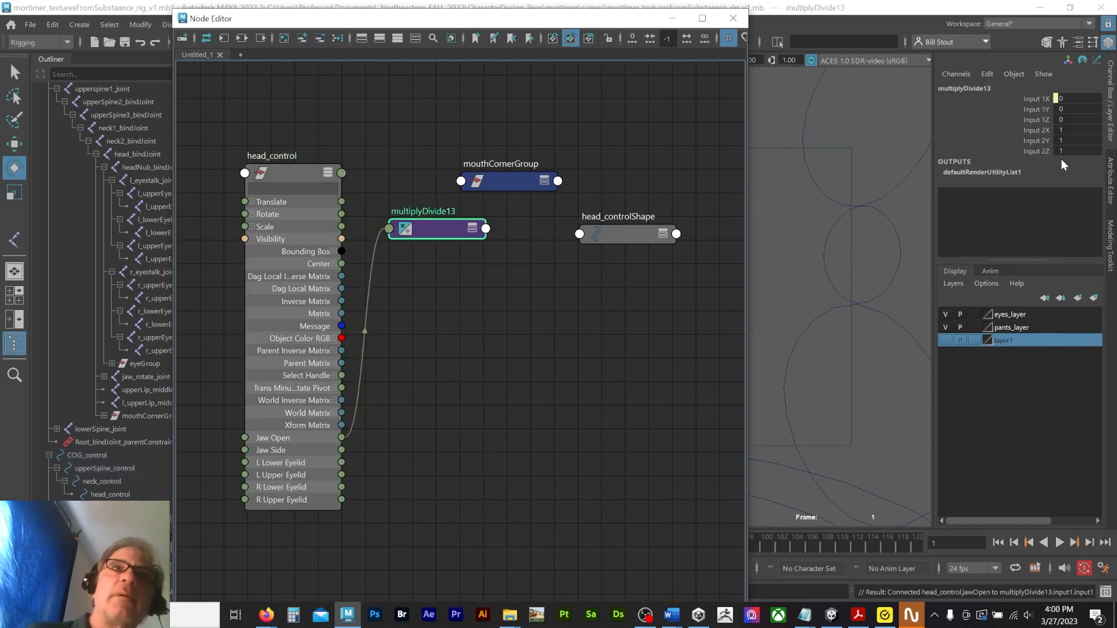
pyautogui.click(1076, 130)
pyautogui.write('.')
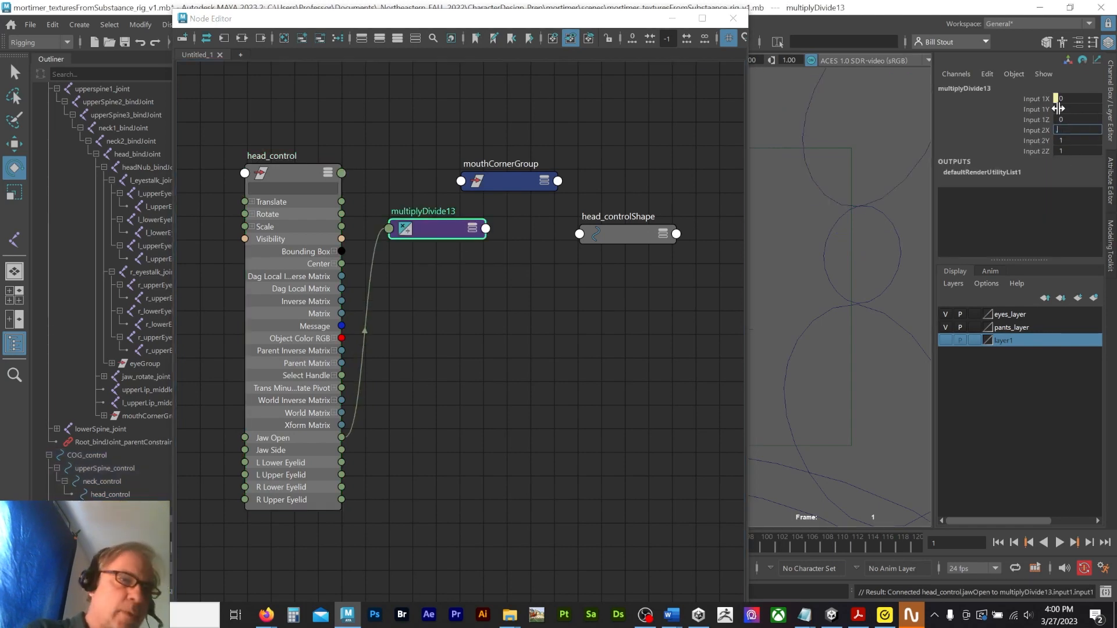
pyautogui.write('5')
pyautogui.press('Return')
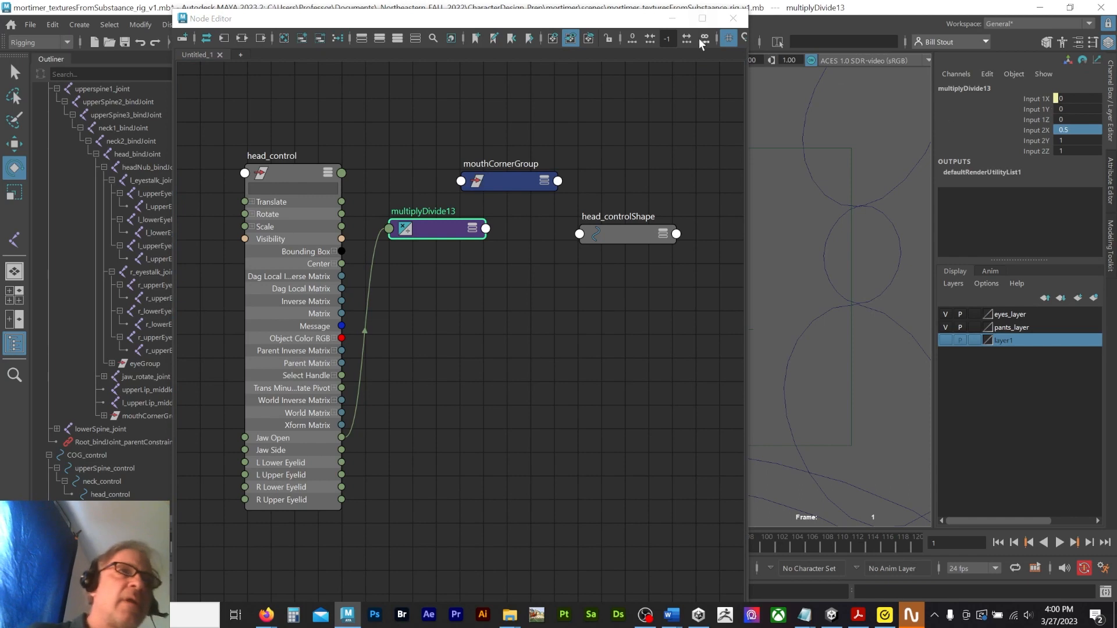
# Step: Expand the multiplyDivide node and connect its Output X to Rotate X of mouthCornerGroup
pyautogui.click(470, 229)
pyautogui.click(460, 181)
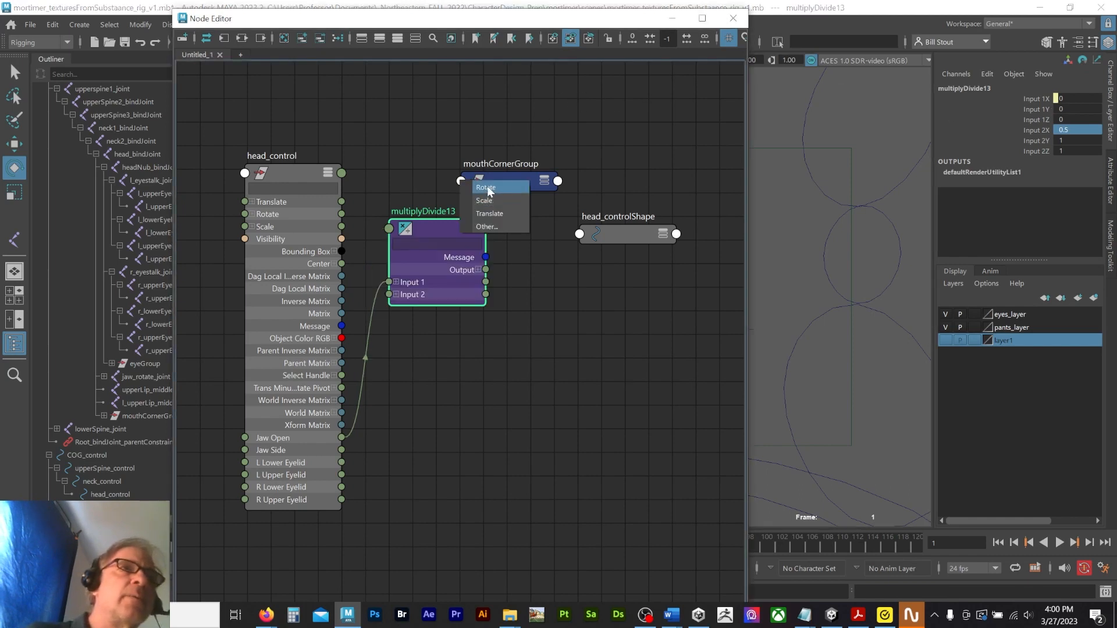
pyautogui.click(487, 187)
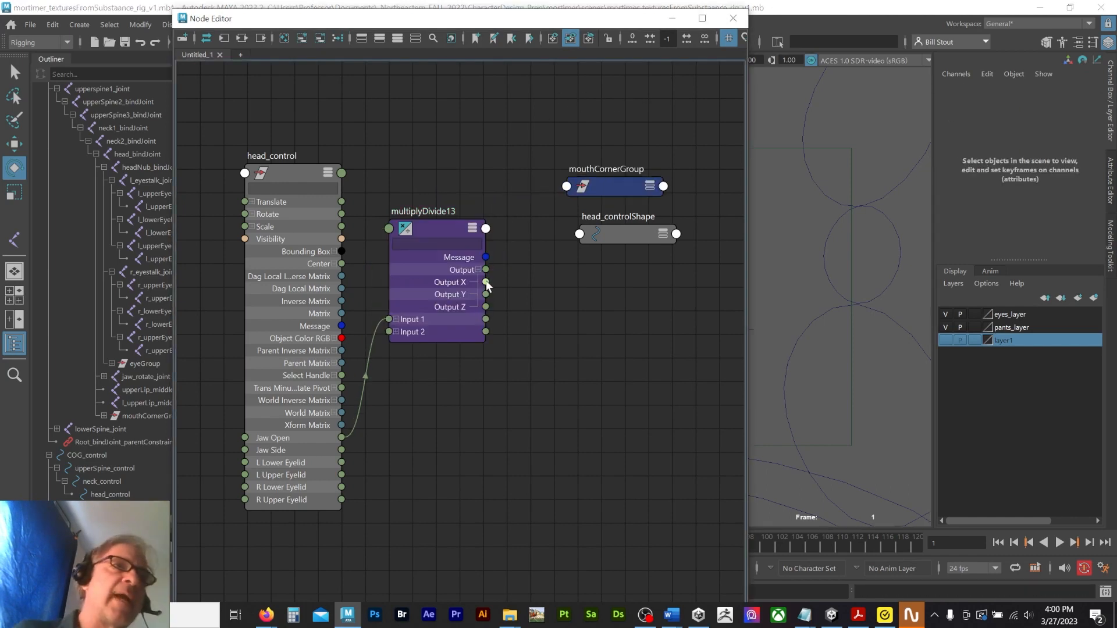
pyautogui.moveTo(486, 282); pyautogui.dragTo(562, 187)
pyautogui.moveTo(599, 193)
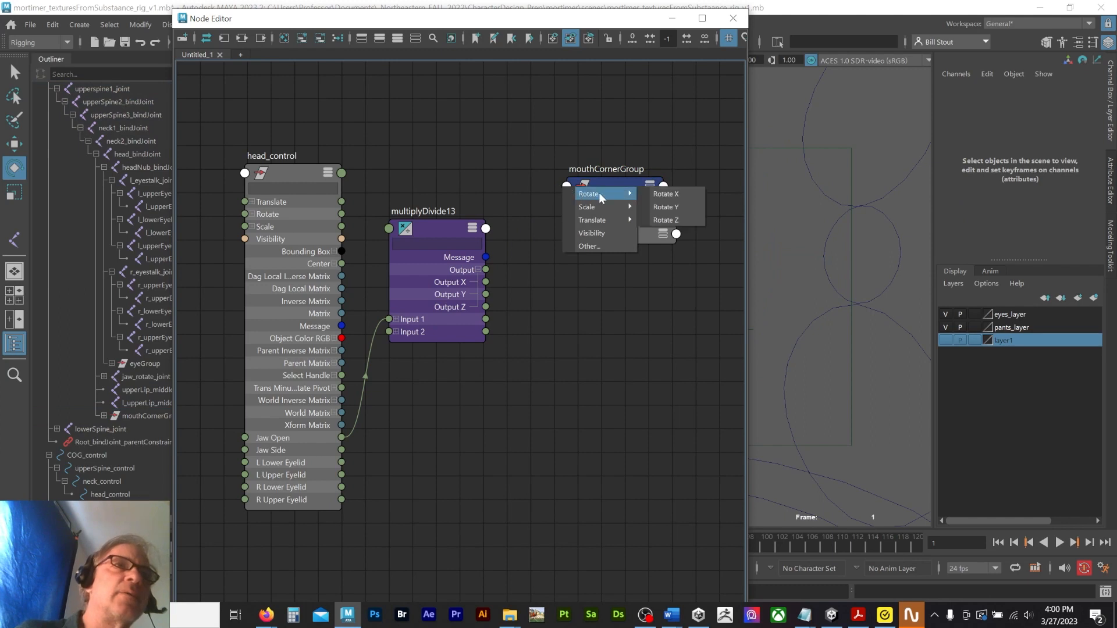
pyautogui.click(650, 193)
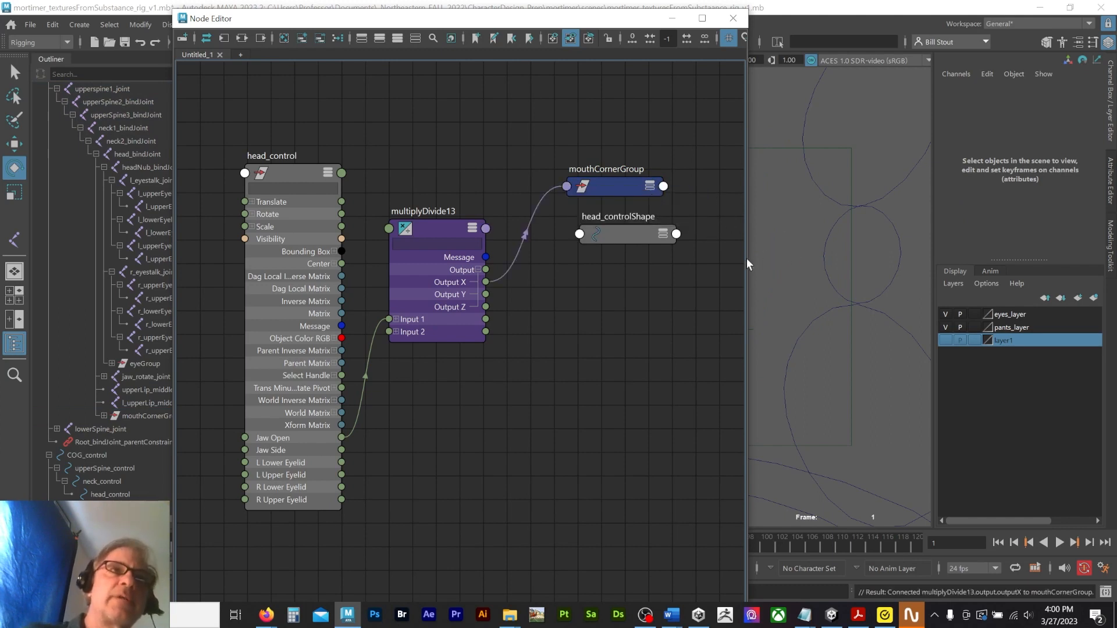
# Step: Test head_control's Jaw Open at 59.1, inspect how the mouth-corner joint follows, and reset it to 0
pyautogui.moveTo(747, 257); pyautogui.dragTo(415, 259)
pyautogui.click(849, 197)
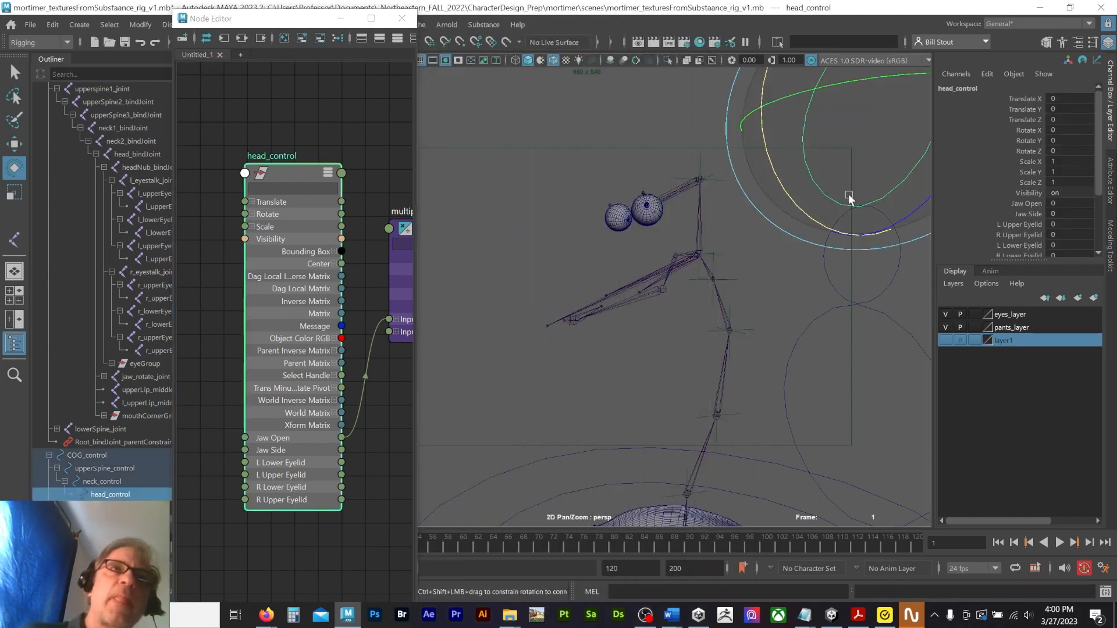
pyautogui.scroll(-1, 1031, 209)
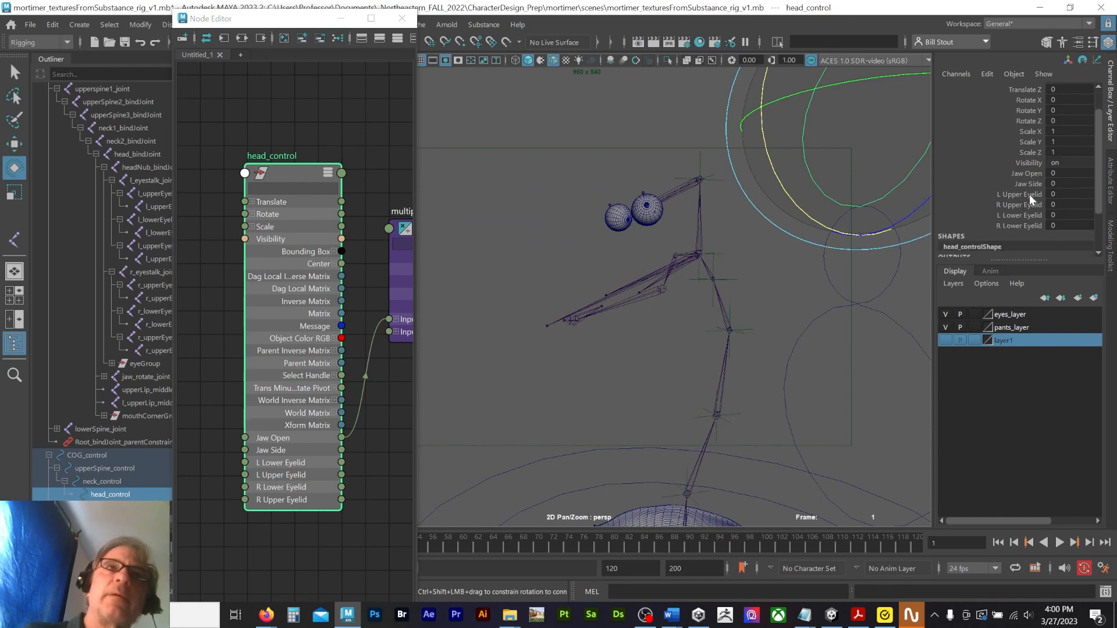
pyautogui.click(1027, 174)
pyautogui.moveTo(786, 316); pyautogui.dragTo(1043, 316, button='middle')
pyautogui.keyDown('alt'); pyautogui.moveTo(843, 364); pyautogui.dragTo(717, 350); pyautogui.keyUp('alt')
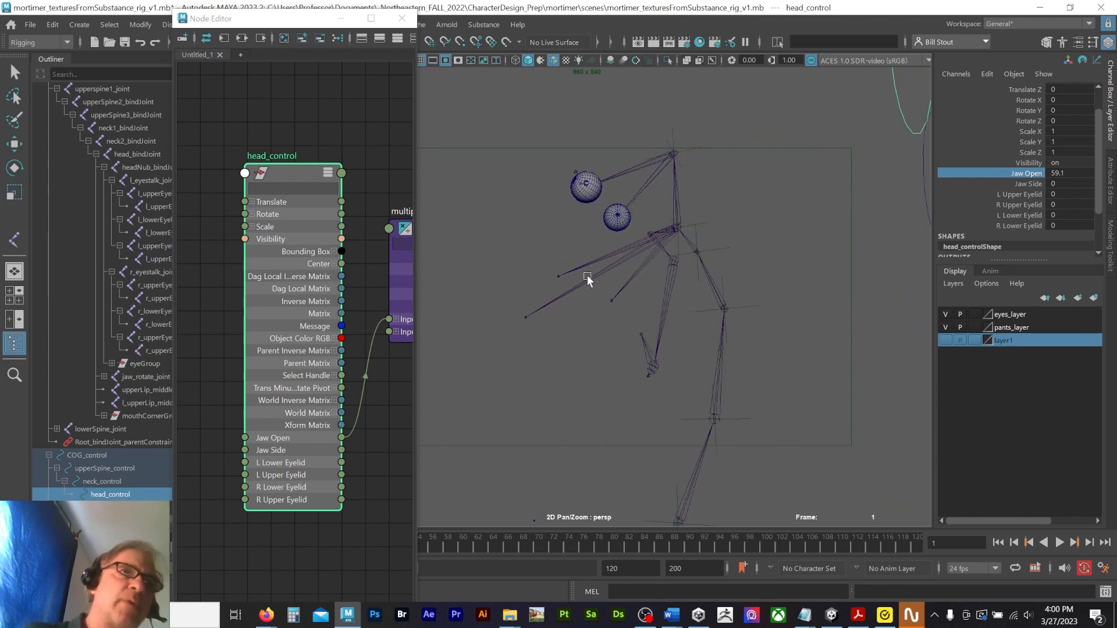
pyautogui.keyDown('alt'); pyautogui.moveTo(588, 312); pyautogui.dragTo(633, 320); pyautogui.keyUp('alt')
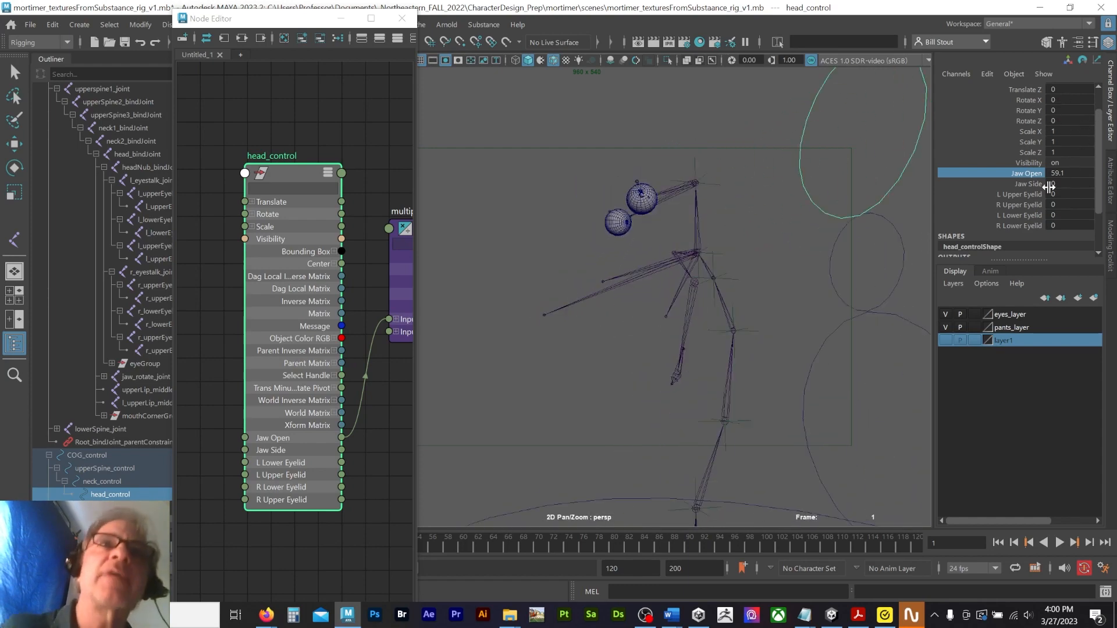
pyautogui.keyDown('alt'); pyautogui.moveTo(747, 362); pyautogui.dragTo(708, 347); pyautogui.keyUp('alt')
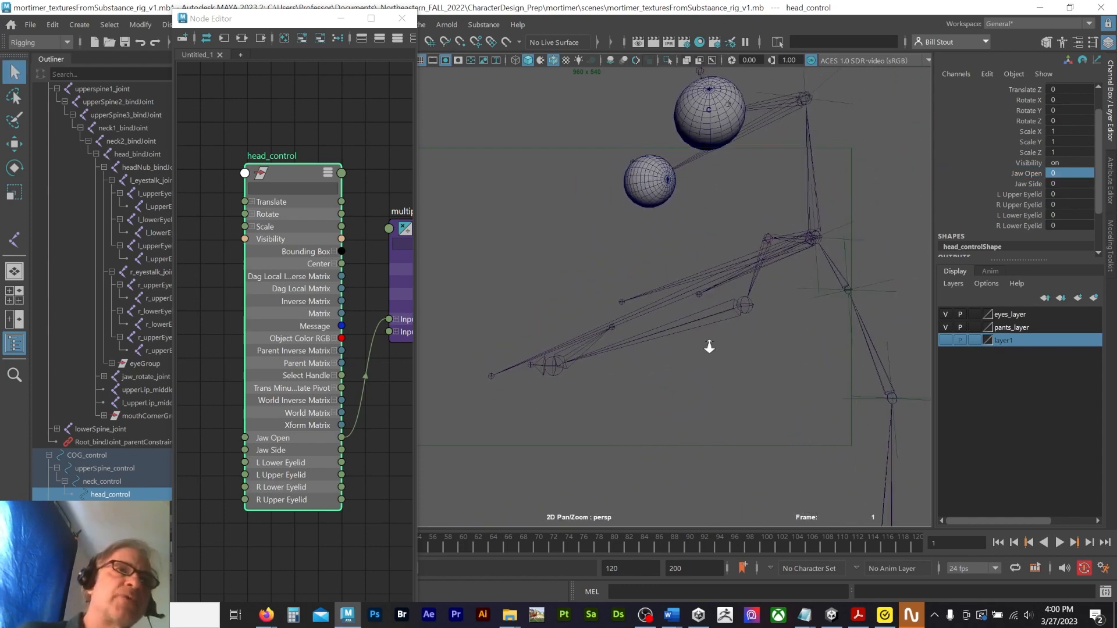
# Step: Create a NURBS circle and snap it to the middle upper-lip joint at the front of the mouth
pyautogui.click(79, 25)
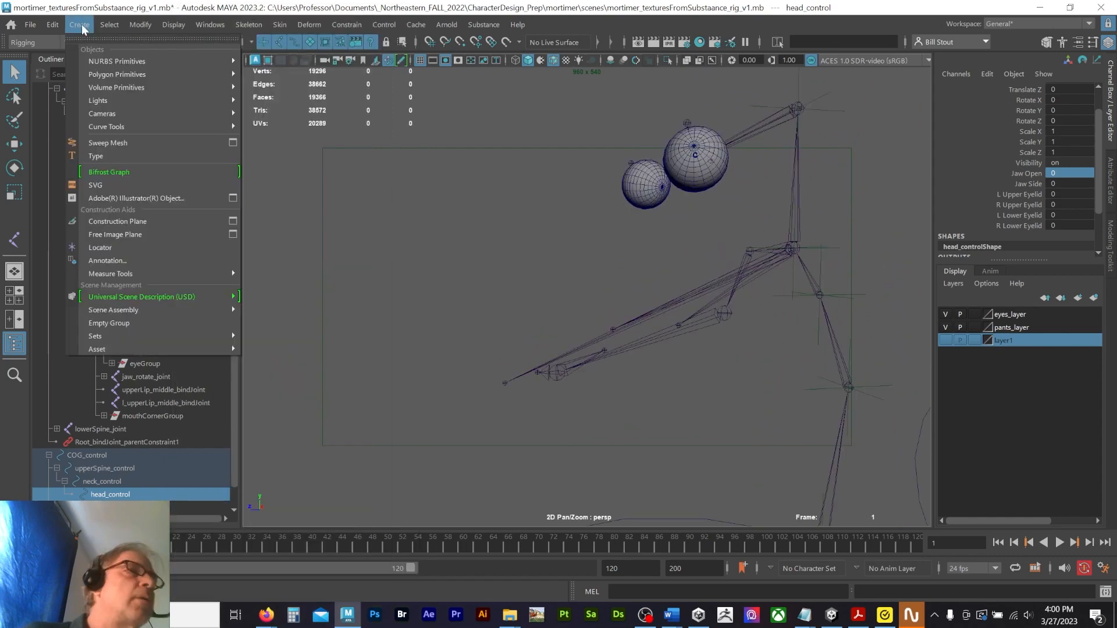
pyautogui.moveTo(98, 66)
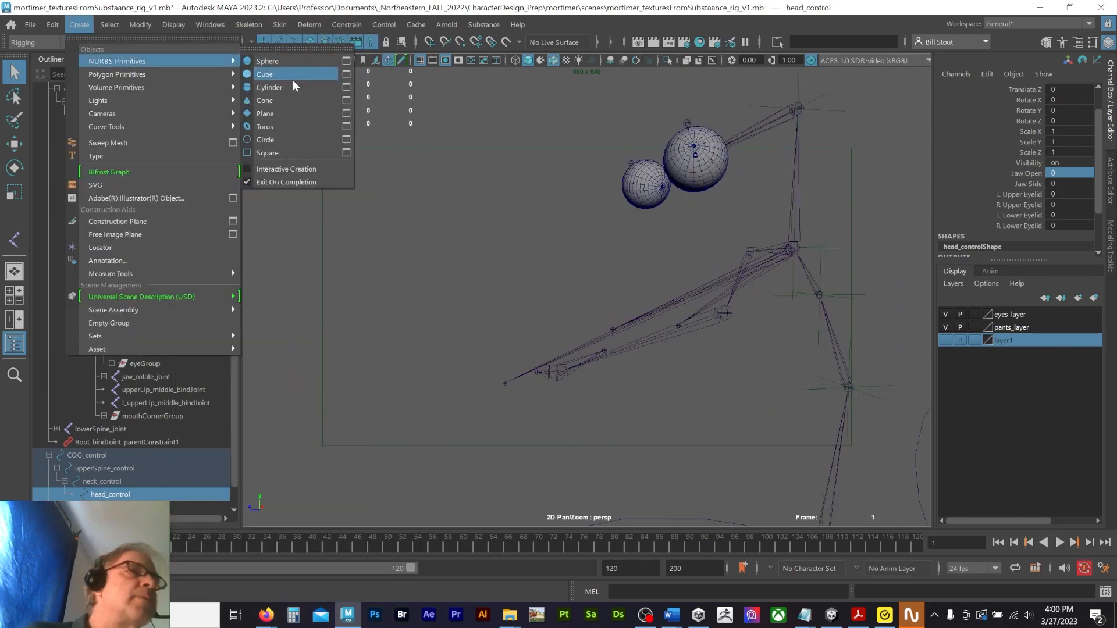
pyautogui.click(281, 140)
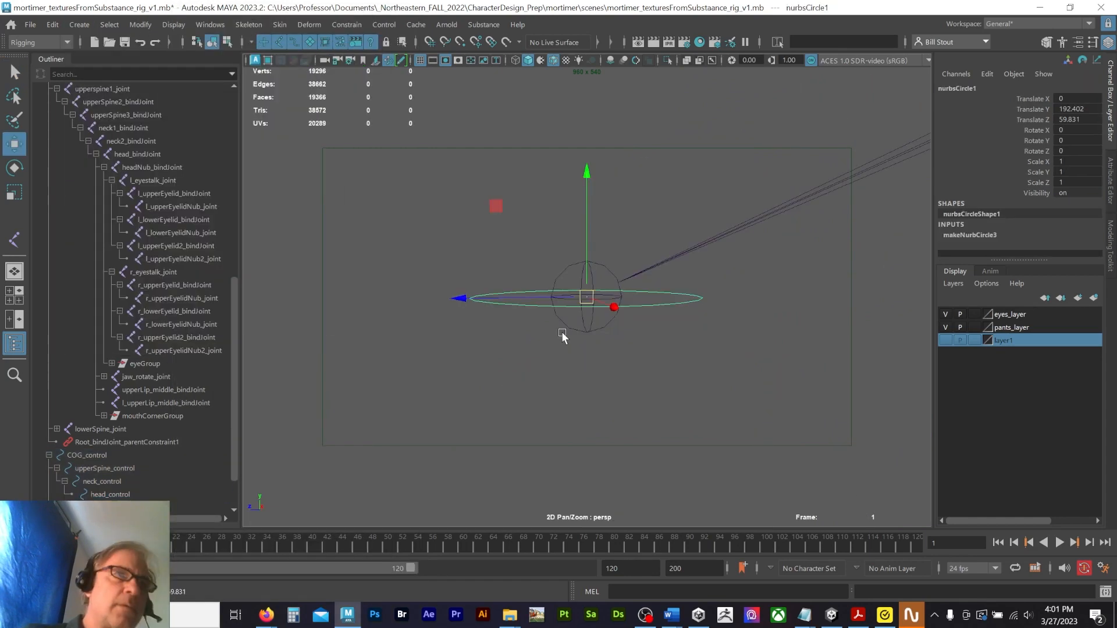
pyautogui.keyDown('alt'); pyautogui.moveTo(759, 345); pyautogui.dragTo(426, 353, button='right'); pyautogui.keyUp('alt')
pyautogui.keyDown('alt'); pyautogui.moveTo(693, 347); pyautogui.dragTo(565, 343, button='right'); pyautogui.keyUp('alt')
pyautogui.keyDown('alt'); pyautogui.moveTo(565, 343); pyautogui.dragTo(838, 383); pyautogui.keyUp('alt')
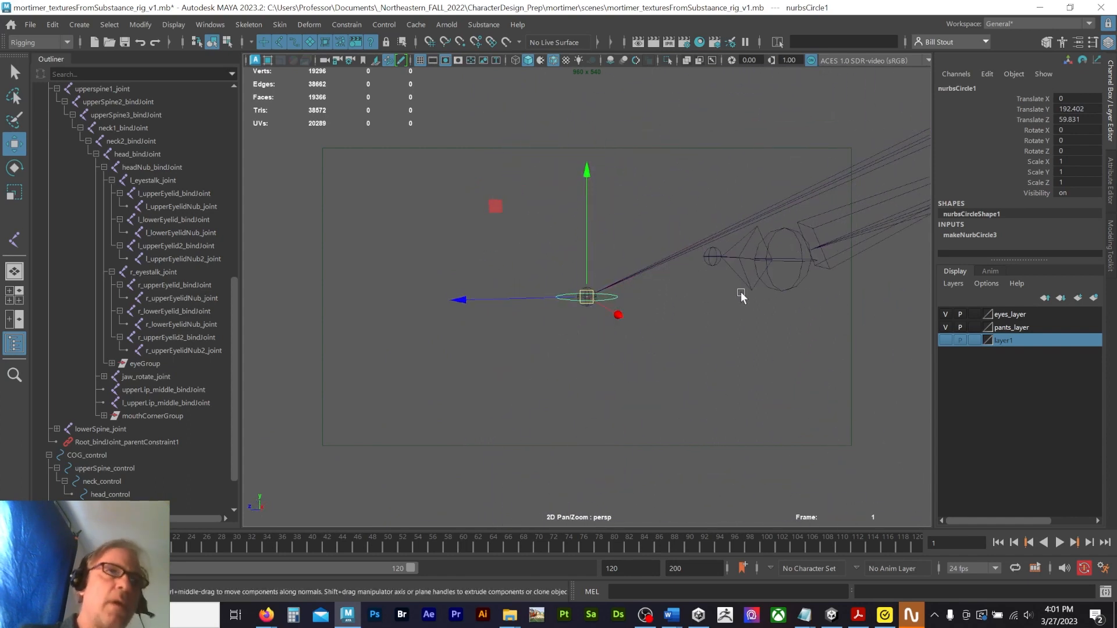
pyautogui.keyDown('alt'); pyautogui.moveTo(922, 214); pyautogui.dragTo(731, 274); pyautogui.keyUp('alt')
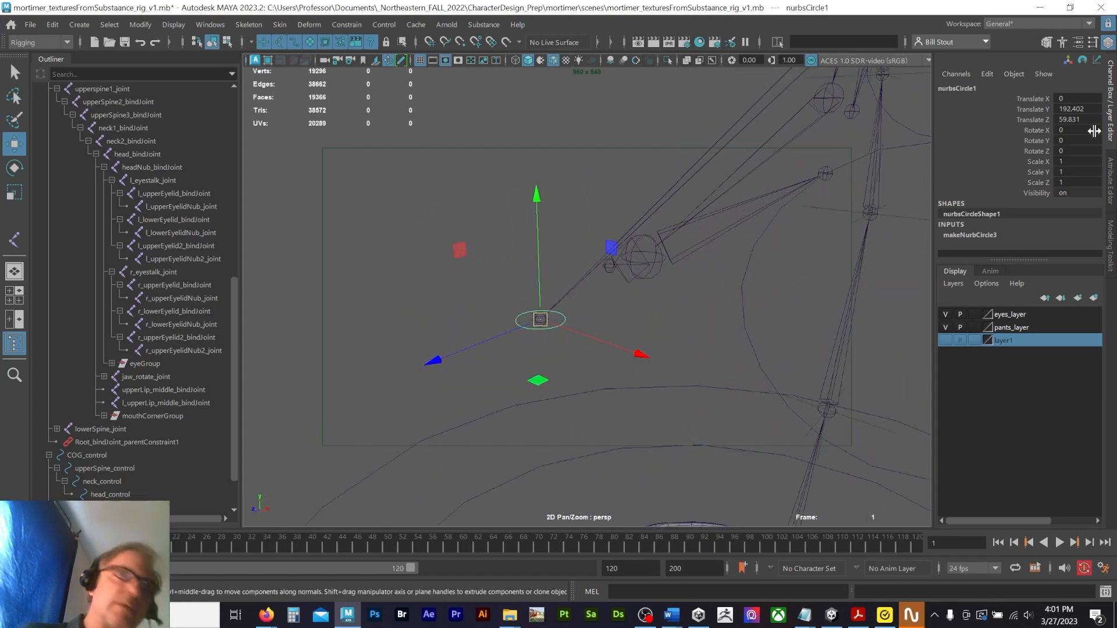
# Step: Set the lip control circle's Rotate Z to 90
pyautogui.keyDown('alt'); pyautogui.moveTo(669, 291); pyautogui.dragTo(775, 290); pyautogui.keyUp('alt')
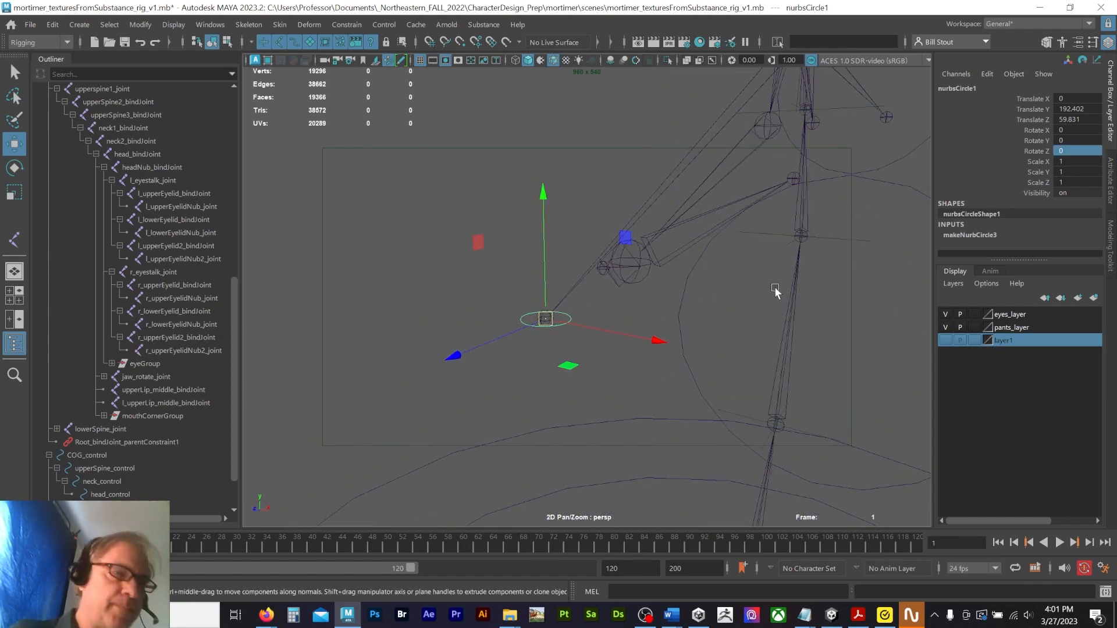
pyautogui.click(1082, 154)
pyautogui.write('90')
pyautogui.press('Return')
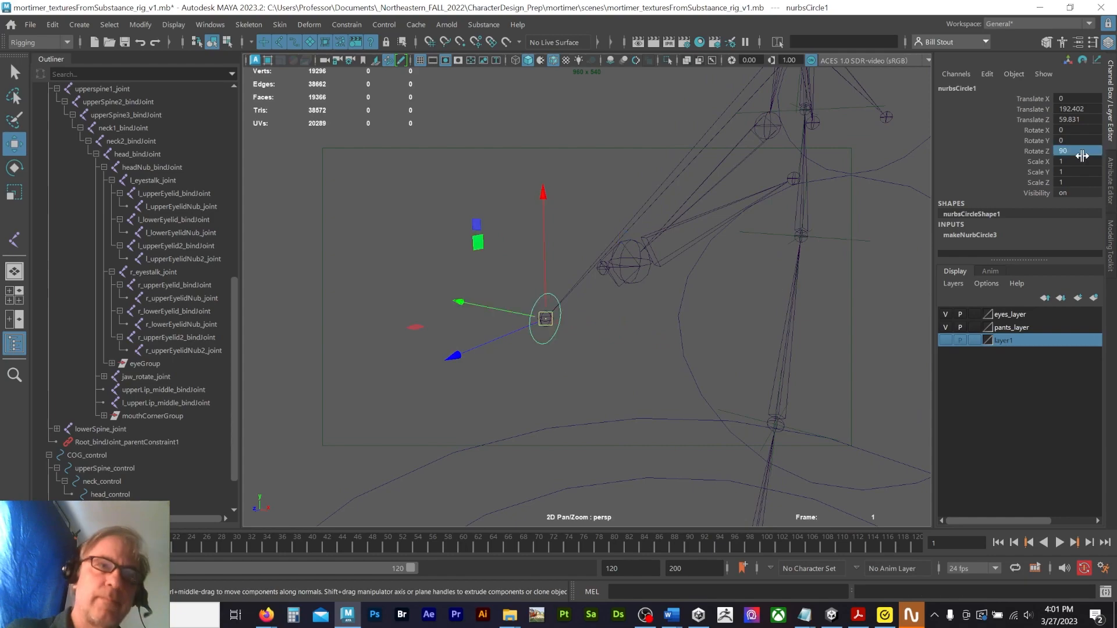
# Step: Show layer1 as a size reference, scale the lip control circle uniformly to 3.291, and hide the layer again
pyautogui.click(947, 342)
pyautogui.keyDown('alt'); pyautogui.moveTo(743, 410); pyautogui.dragTo(705, 395); pyautogui.keyUp('alt')
pyautogui.keyDown('alt'); pyautogui.moveTo(669, 285); pyautogui.dragTo(523, 300); pyautogui.keyUp('alt')
pyautogui.click(945, 341)
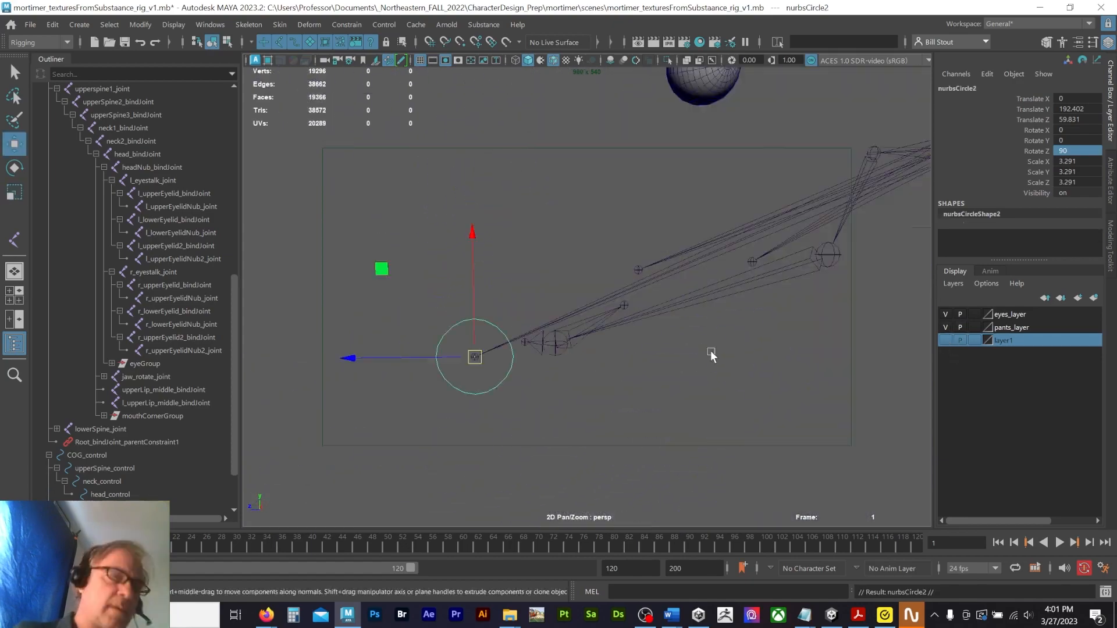
# Step: Duplicate the lip control circle and snap the copy to the next upper-lip joint
pyautogui.hotkey('ctrl', 'd')
pyautogui.press('w')
pyautogui.moveTo(477, 357); pyautogui.dragTo(663, 271)
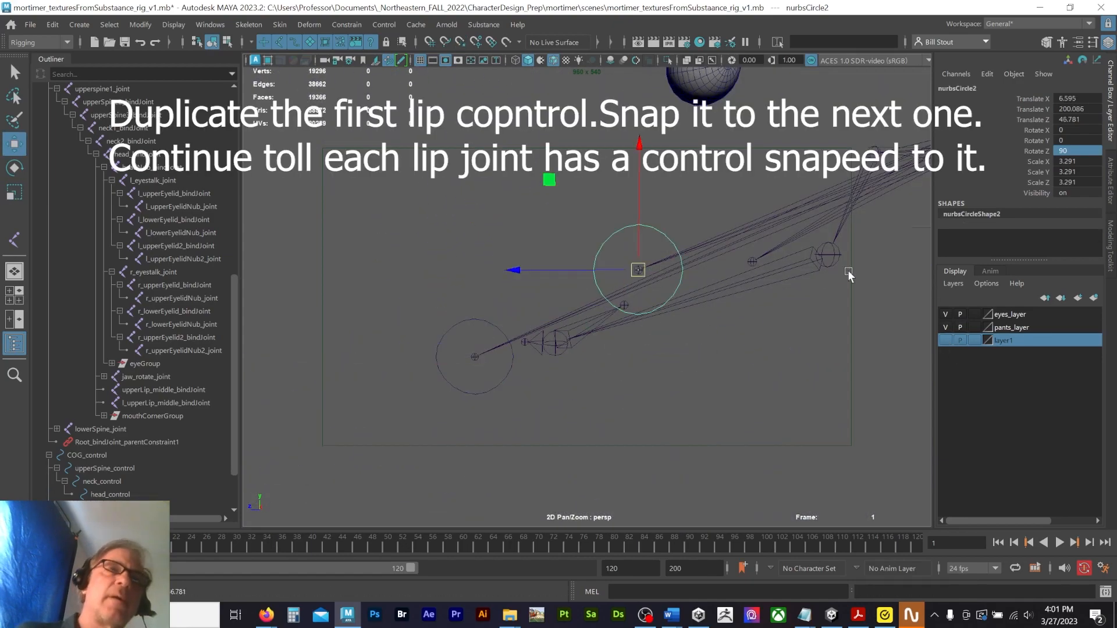
# Step: Rotate the duplicated lip control circle to about 79 degrees in X
pyautogui.keyDown('alt'); pyautogui.moveTo(847, 271); pyautogui.dragTo(674, 278, button='right'); pyautogui.keyUp('alt')
pyautogui.moveTo(674, 277)
pyautogui.keyDown('alt'); pyautogui.mouseDown()
pyautogui.moveTo(706, 286)
pyautogui.moveTo(687, 292)
pyautogui.mouseUp(); pyautogui.keyUp('alt')
pyautogui.press('e')
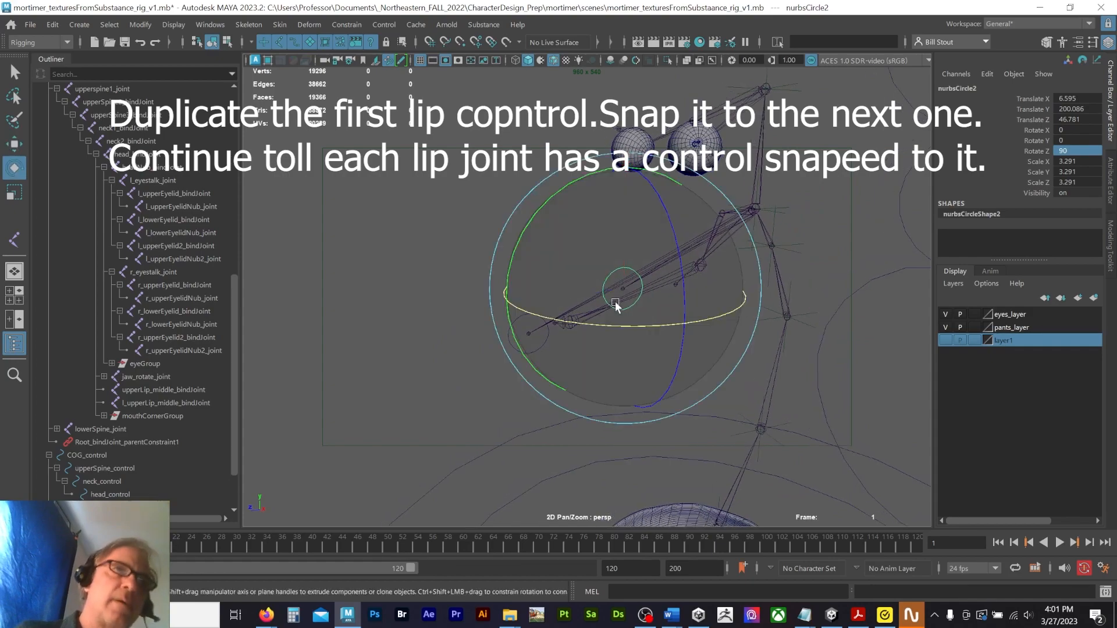
pyautogui.moveTo(606, 324); pyautogui.dragTo(783, 305)
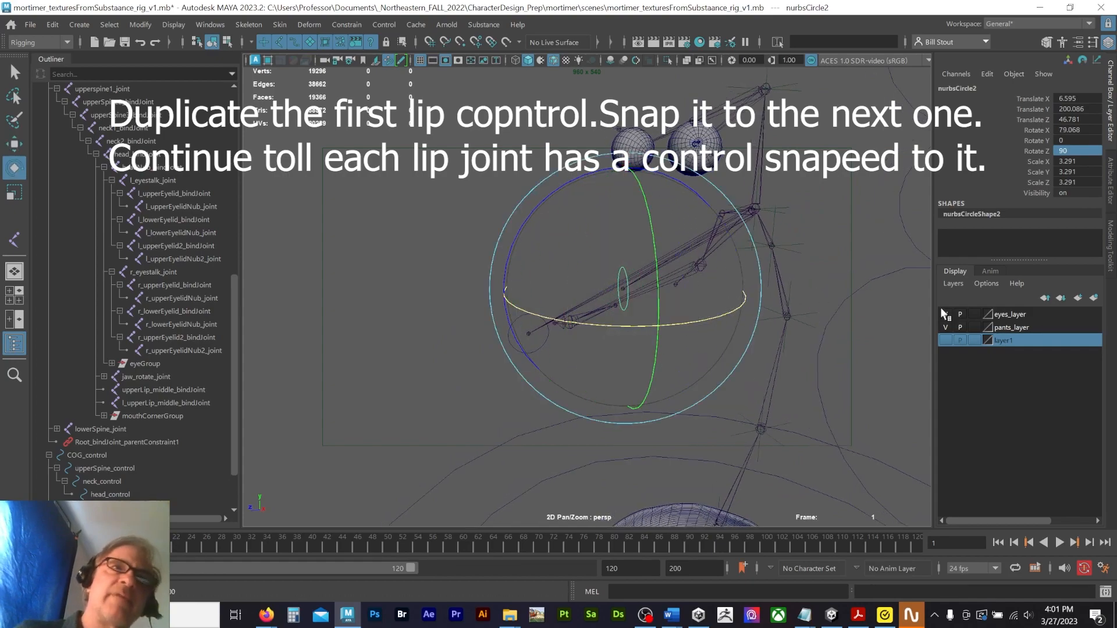
# Step: Tilt the upper-lip control circle to about 78, -23 and 95 degrees, and snap a duplicate of it to the left mouth-corner joint
pyautogui.click(945, 341)
pyautogui.keyDown('alt'); pyautogui.moveTo(709, 336); pyautogui.dragTo(718, 330); pyautogui.keyUp('alt')
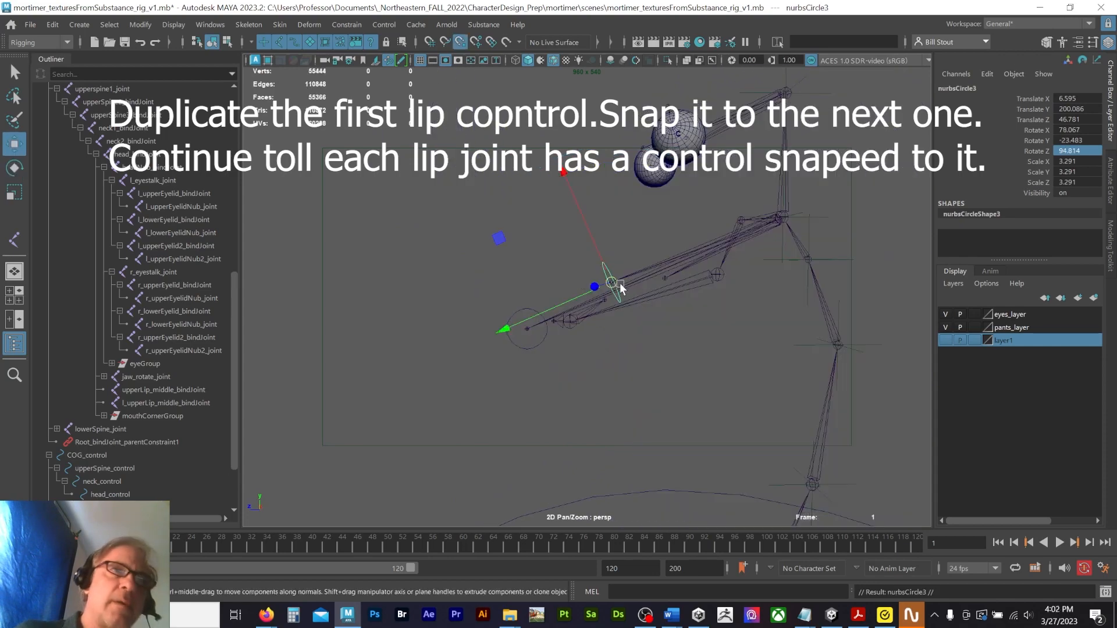
pyautogui.moveTo(704, 284); pyautogui.dragTo(705, 302, button='middle')
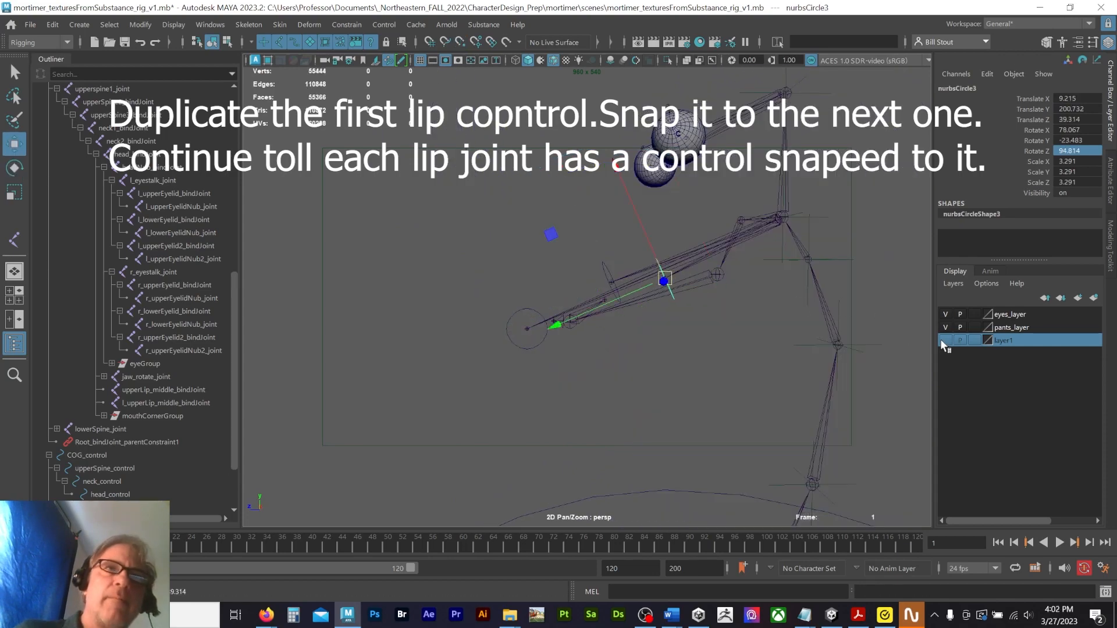
# Step: Show layer1 as a reference, rotate the mouth-corner circle to about -38, -76 and 219 degrees, and hide the layer again
pyautogui.click(945, 340)
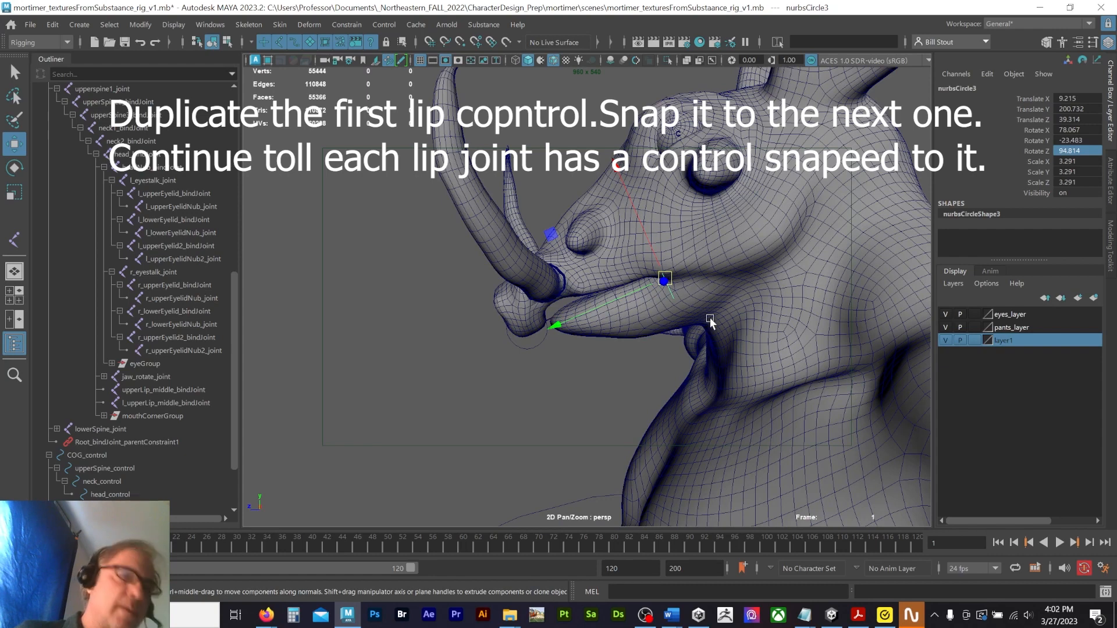
pyautogui.press('e')
pyautogui.moveTo(747, 194); pyautogui.dragTo(616, 196)
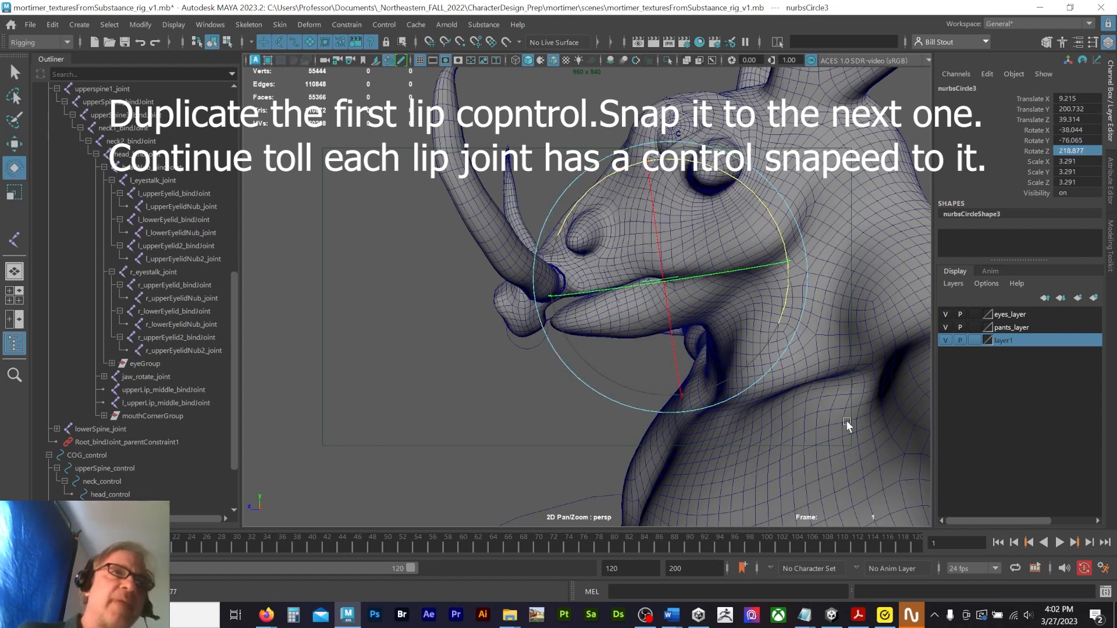
pyautogui.click(945, 340)
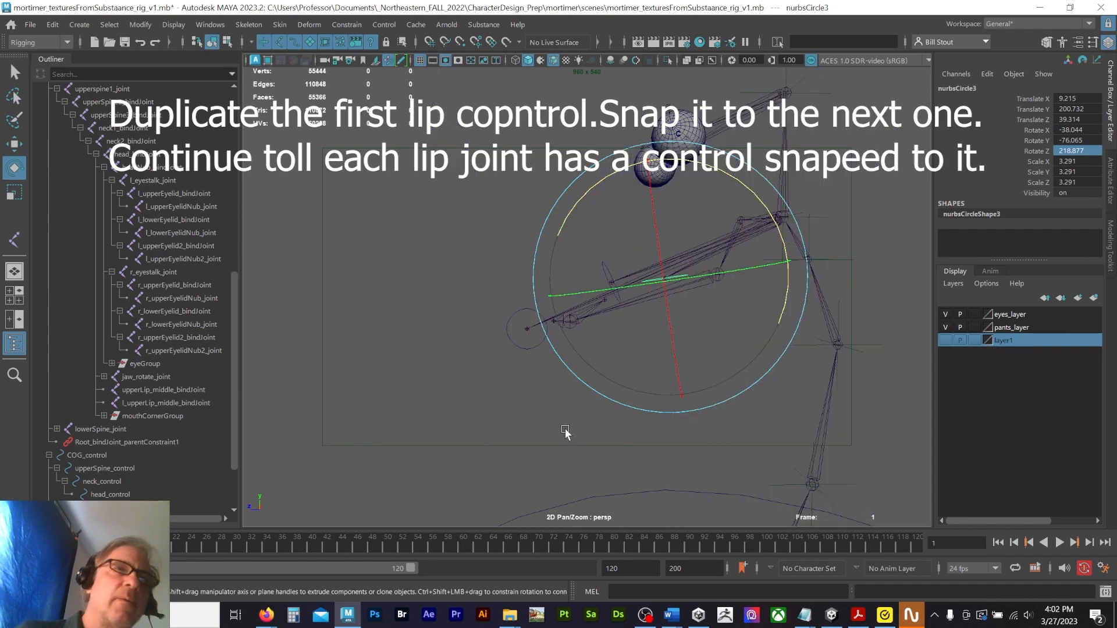
# Step: Duplicate the left upper-lip circle for the left lower-lip joint, and snap another copy to the center lower-lip joint
pyautogui.click(604, 266)
pyautogui.click(605, 268)
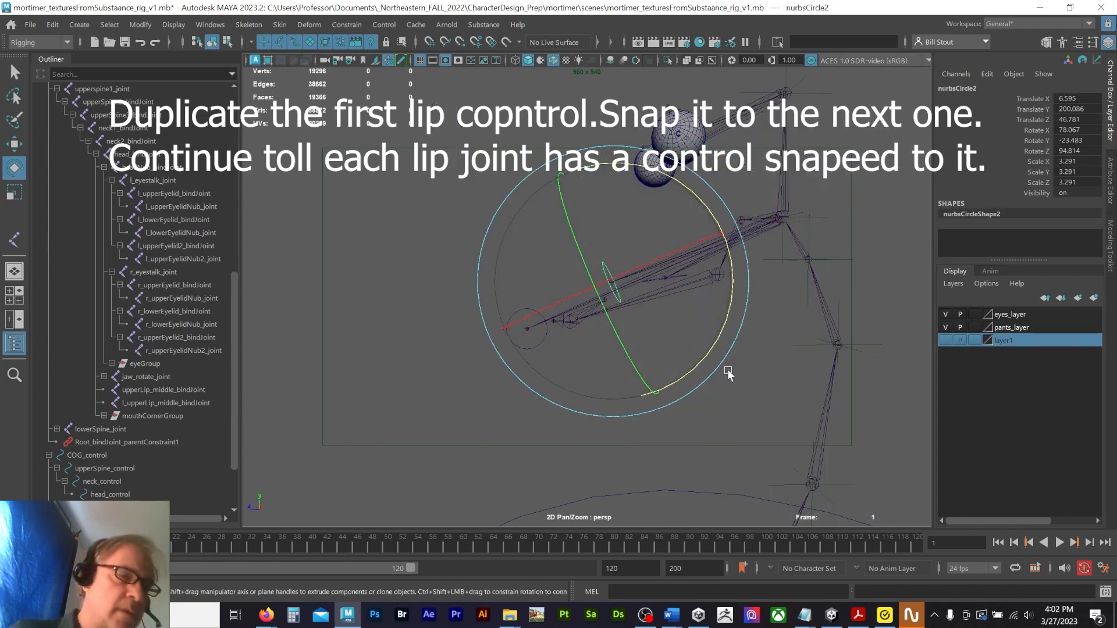
pyautogui.press('w')
pyautogui.moveTo(664, 366)
pyautogui.keyDown('alt'); pyautogui.mouseDown()
pyautogui.moveTo(689, 339)
pyautogui.moveTo(678, 352)
pyautogui.mouseUp(); pyautogui.keyUp('alt')
pyautogui.hotkey('ctrl', 'd')
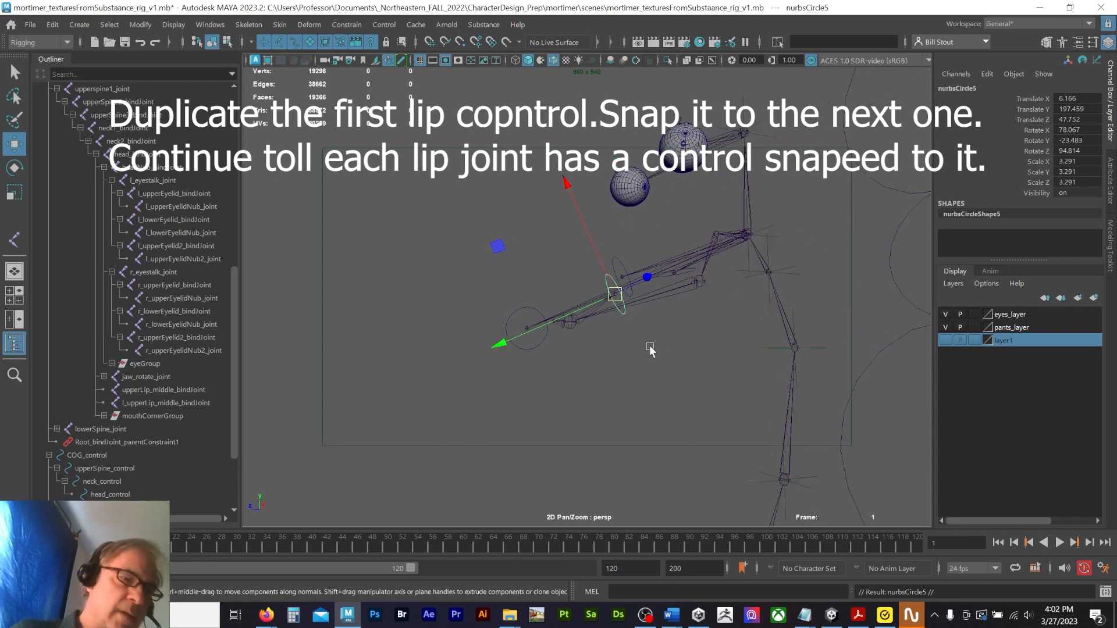
pyautogui.moveTo(615, 293); pyautogui.dragTo(558, 330)
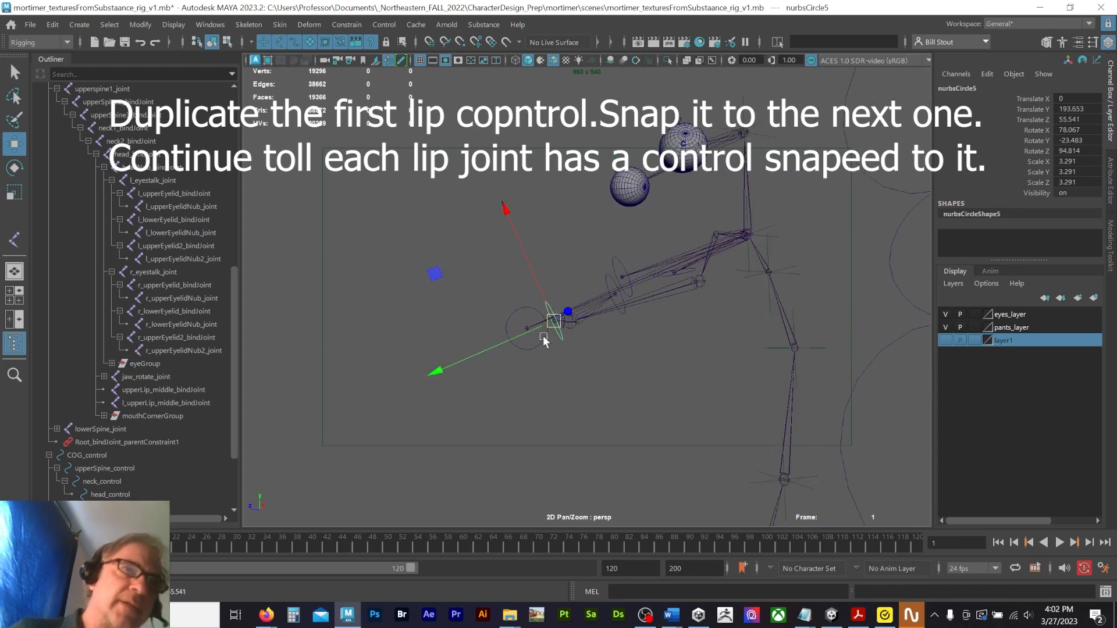
# Step: Rename the circle at the center upper-lip joint as upperLip_middle_contrtol
pyautogui.keyDown('alt'); pyautogui.moveTo(738, 382); pyautogui.dragTo(625, 382); pyautogui.keyUp('alt')
pyautogui.keyDown('alt'); pyautogui.moveTo(646, 386); pyautogui.dragTo(674, 362); pyautogui.keyUp('alt')
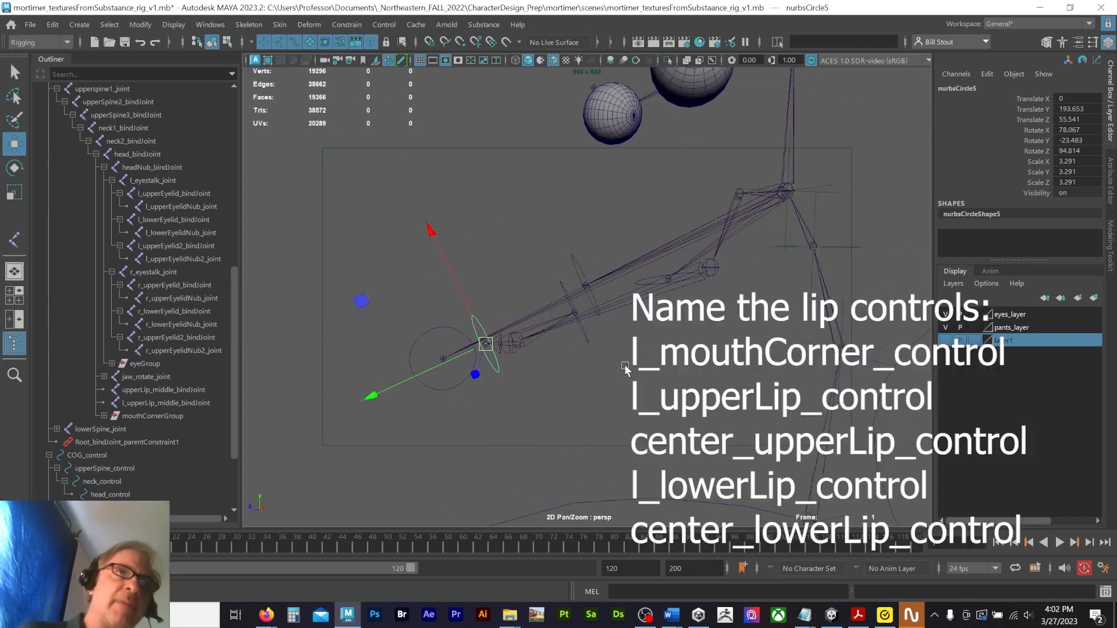
pyautogui.click(476, 361)
pyautogui.doubleClick(1019, 88)
pyautogui.press('BackSpace')
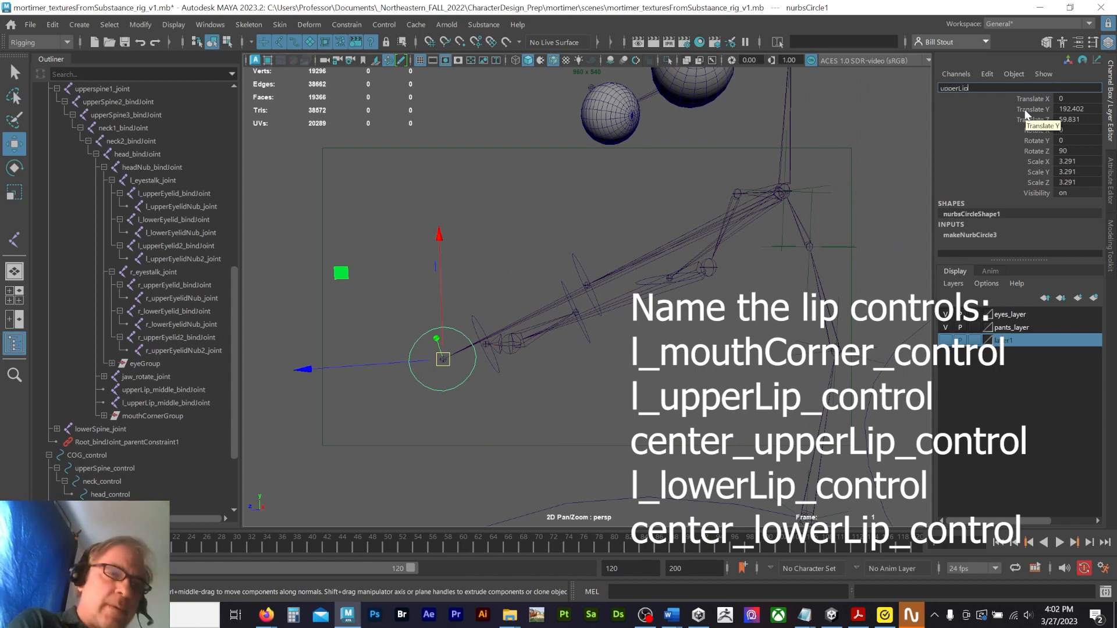
pyautogui.scroll(-4, 588, 258)
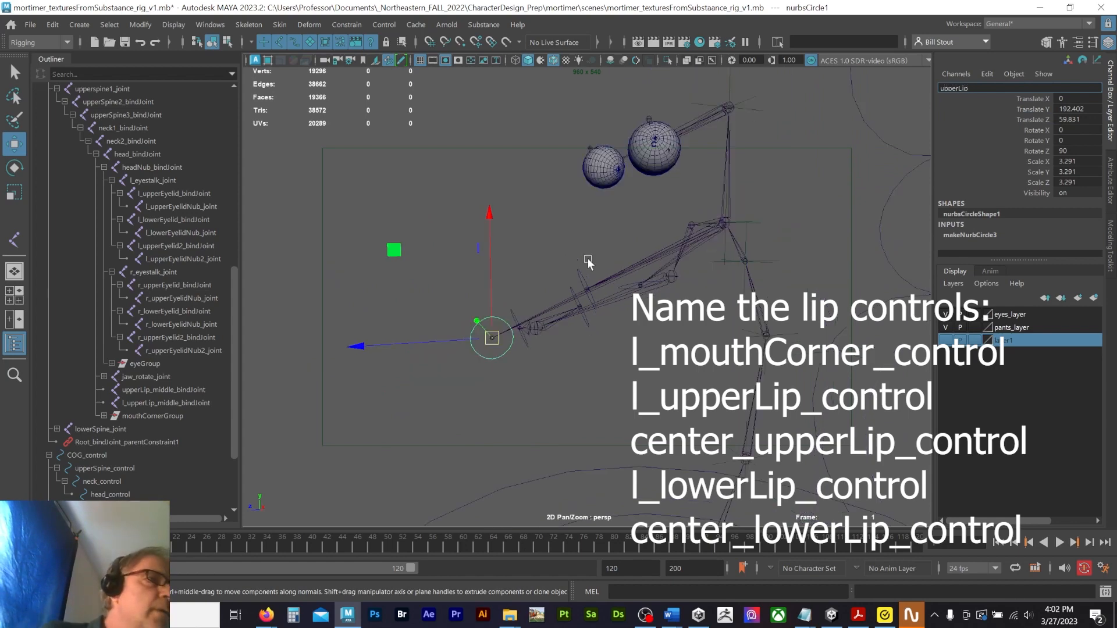
pyautogui.scroll(-3, 188, 299)
pyautogui.scroll(8, 188, 299)
pyautogui.scroll(-5, 188, 299)
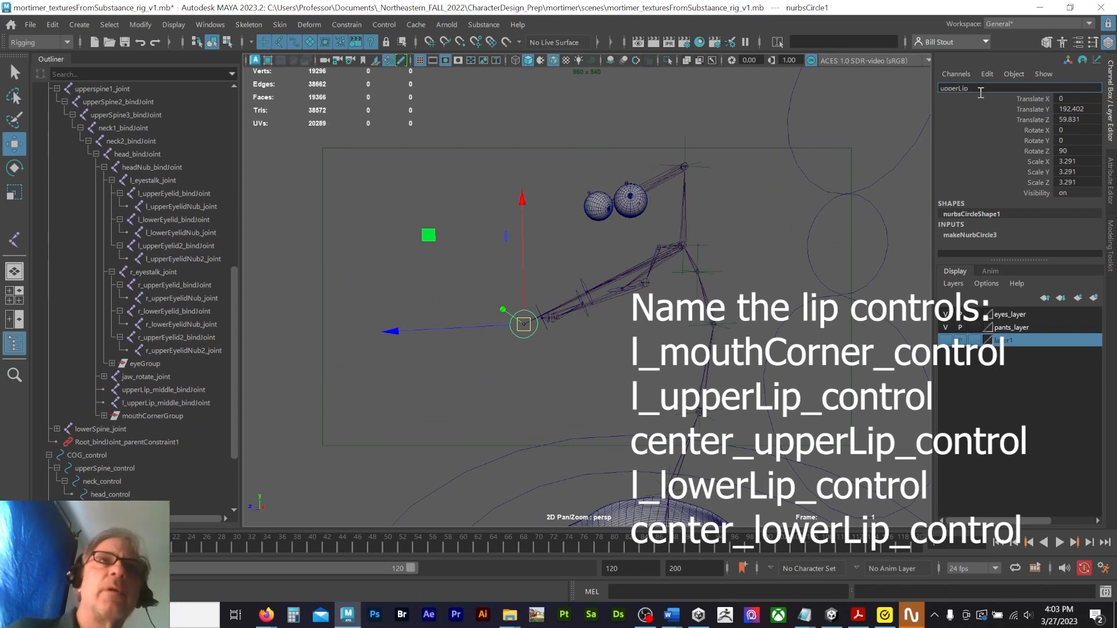
pyautogui.write('_mi')
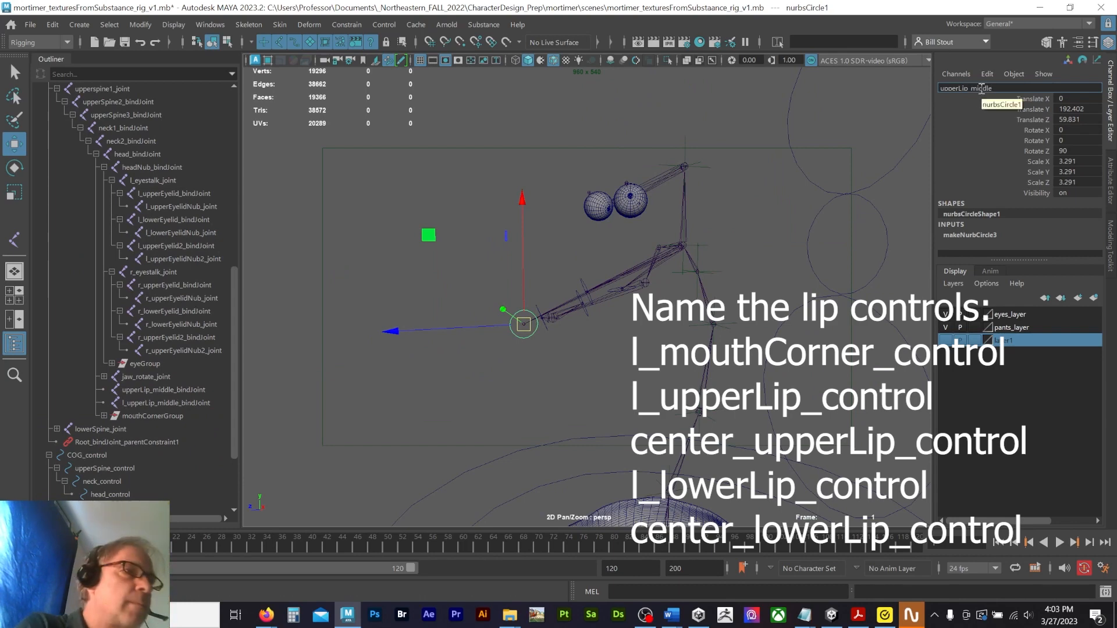
pyautogui.write('ddle_')
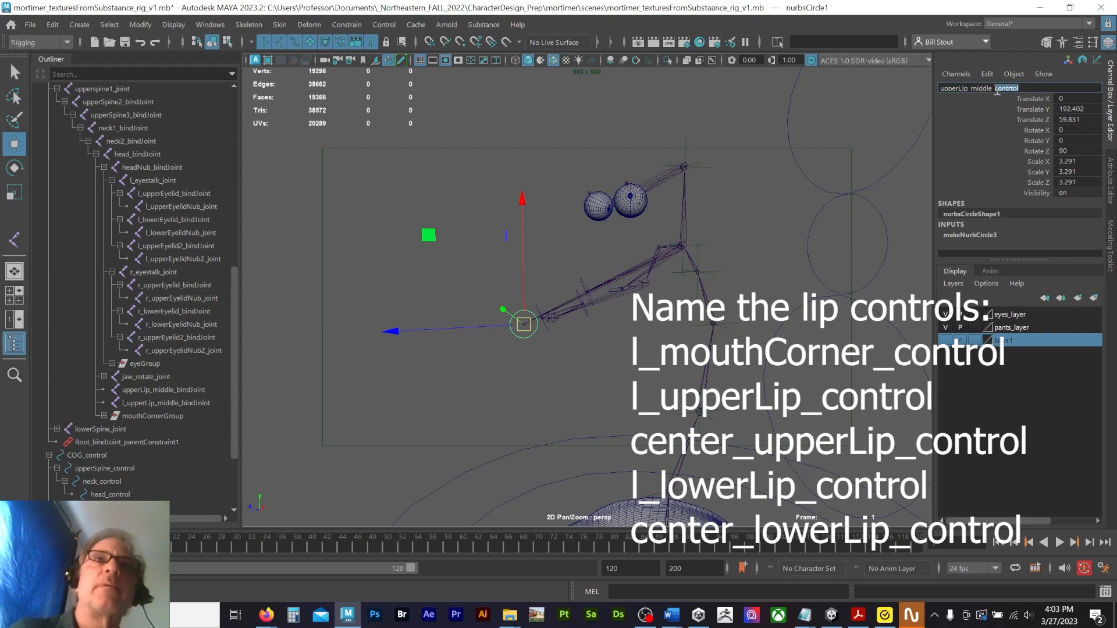
pyautogui.write('contrtol')
pyautogui.press('Return')
# Step: Rename the circle at the left upper-lip joint as l_upperLip_middle_contrtol
pyautogui.scroll(3, 598, 232)
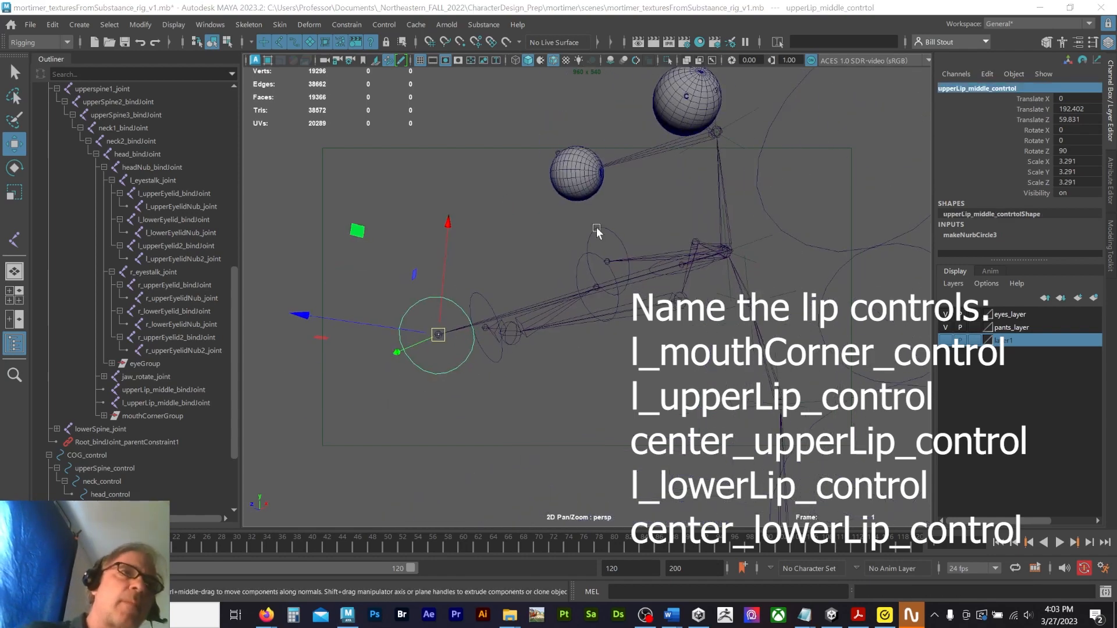
pyautogui.click(597, 229)
pyautogui.keyDown('alt'); pyautogui.moveTo(536, 237); pyautogui.dragTo(512, 256); pyautogui.keyUp('alt')
pyautogui.press('super')
pyautogui.doubleClick(985, 90)
pyautogui.write('l')
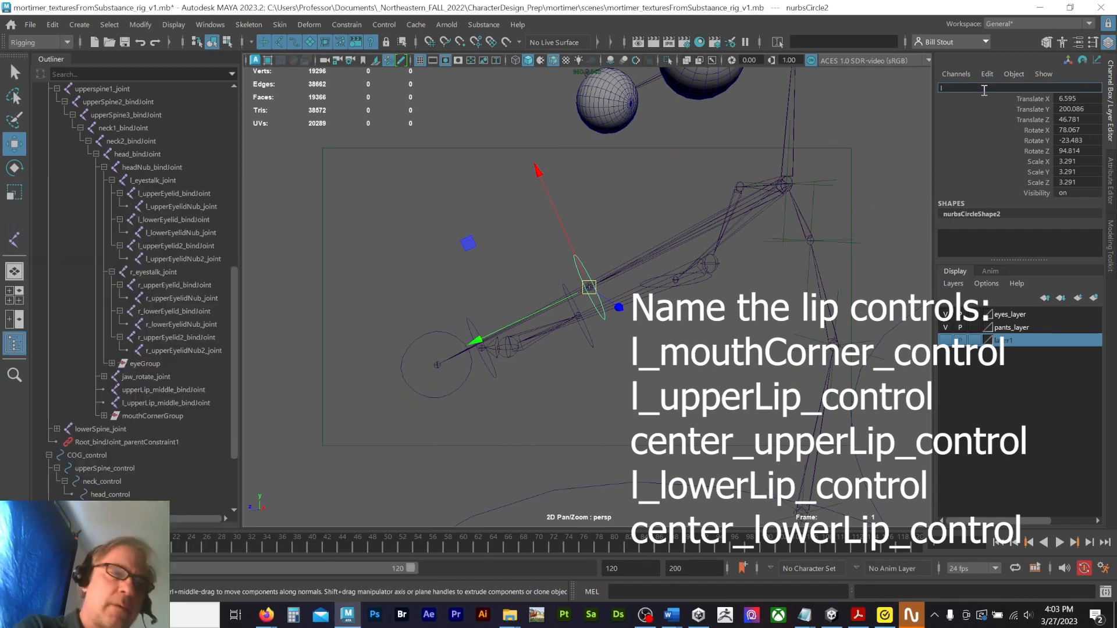
pyautogui.write('_upperLip')
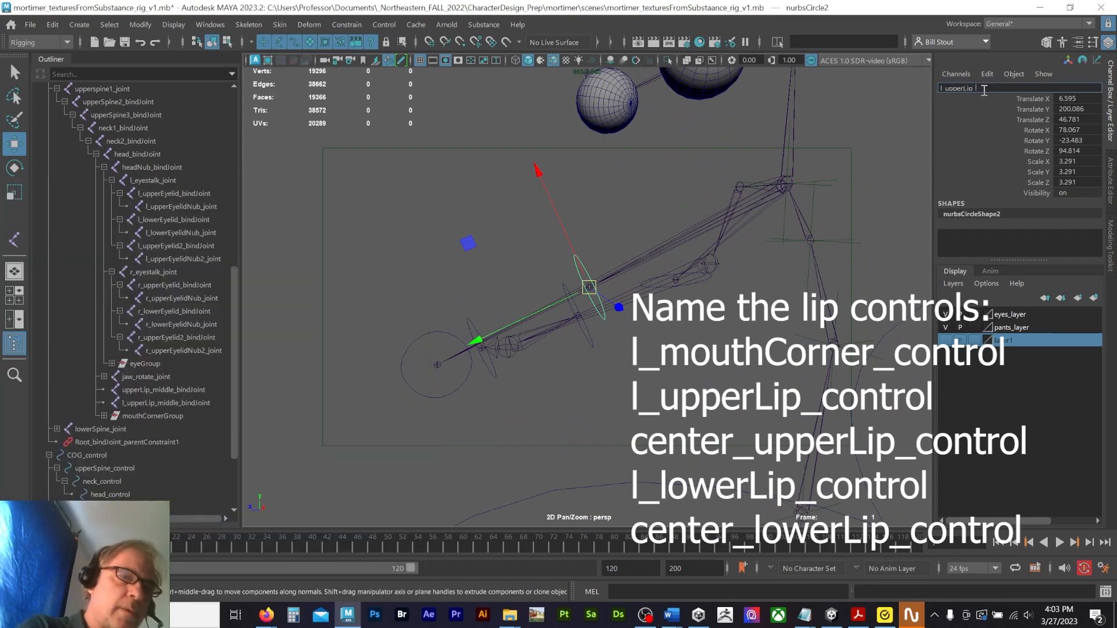
pyautogui.write('_middlev')
pyautogui.press('Return')
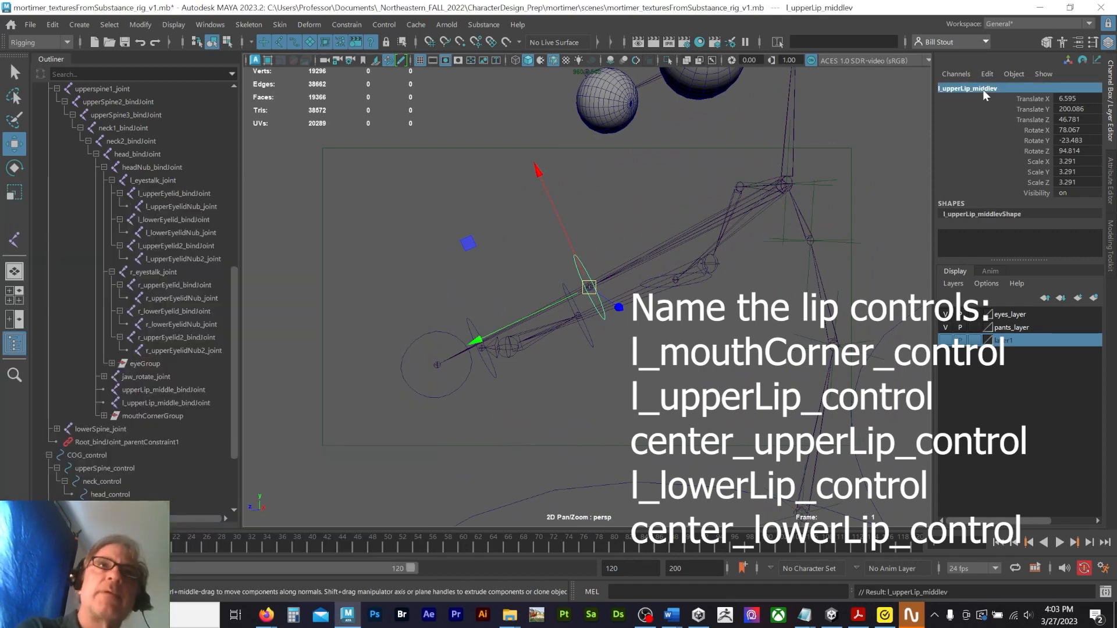
pyautogui.click(983, 91)
pyautogui.click(1009, 90)
pyautogui.press('BackSpace')
pyautogui.write('_contrtol')
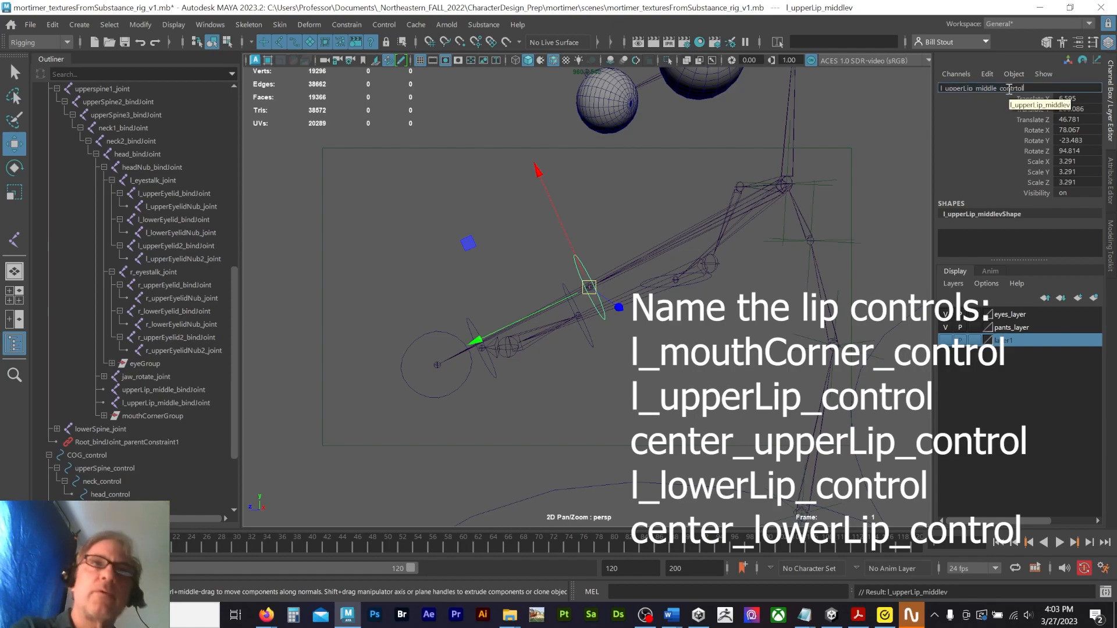
pyautogui.press('Return')
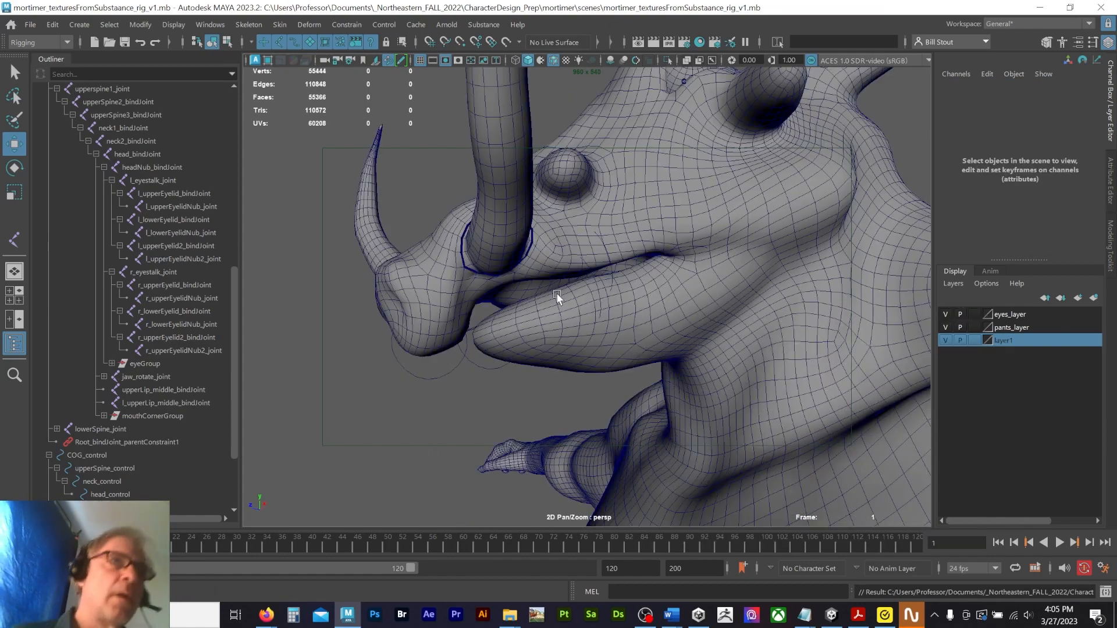
# Step: Hide layer1 and freeze the transformations of all five lip controls together
pyautogui.moveTo(556, 292)
pyautogui.keyDown('alt'); pyautogui.mouseDown()
pyautogui.moveTo(545, 236)
pyautogui.moveTo(509, 278)
pyautogui.moveTo(540, 274)
pyautogui.moveTo(510, 281)
pyautogui.mouseUp(); pyautogui.keyUp('alt')
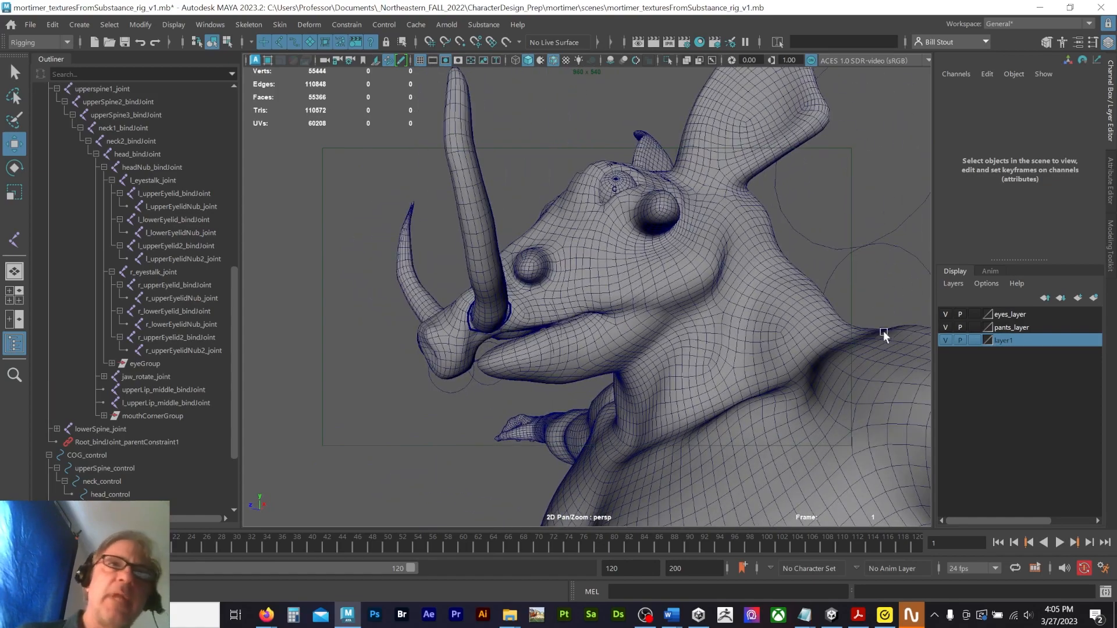
pyautogui.click(948, 340)
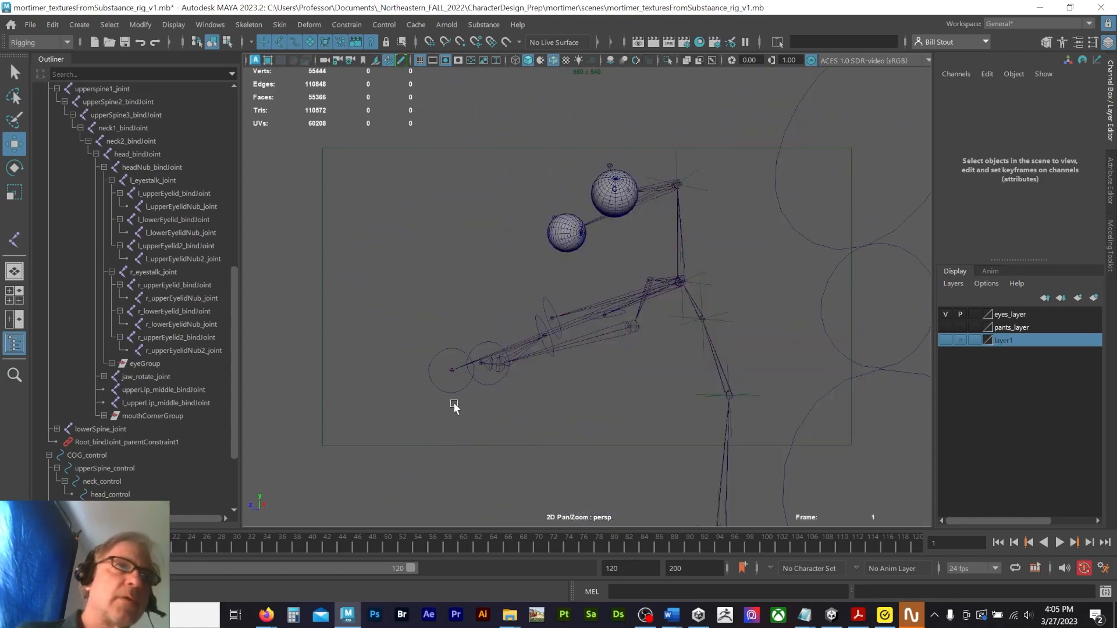
pyautogui.keyDown('alt'); pyautogui.moveTo(454, 403); pyautogui.dragTo(551, 364); pyautogui.keyUp('alt')
pyautogui.click(552, 364)
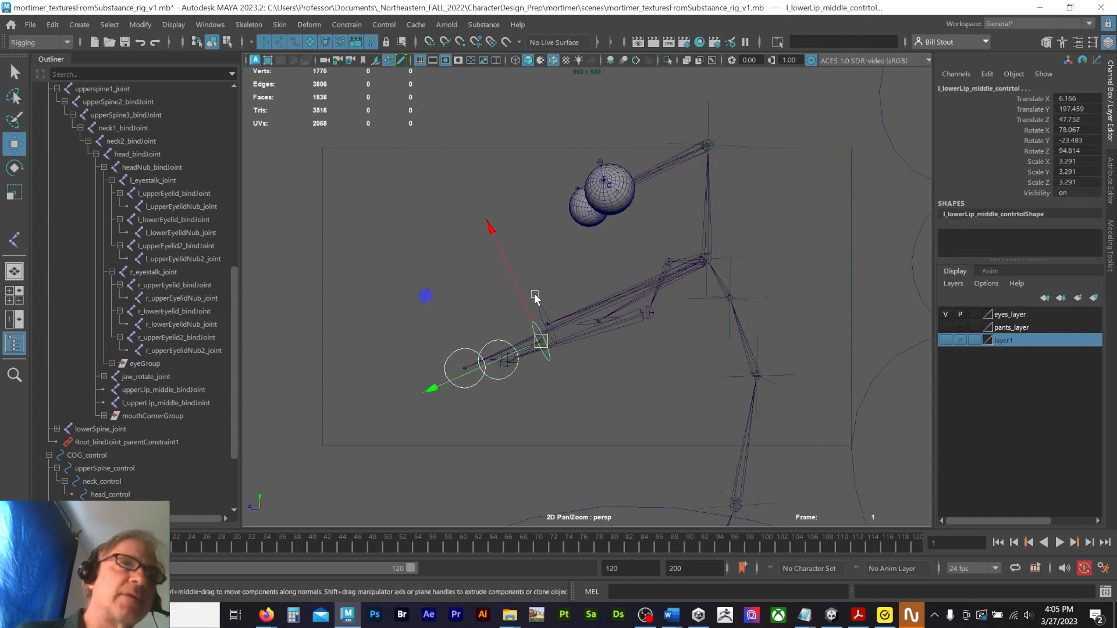
pyautogui.moveTo(540, 306); pyautogui.dragTo(588, 321)
pyautogui.click(590, 324)
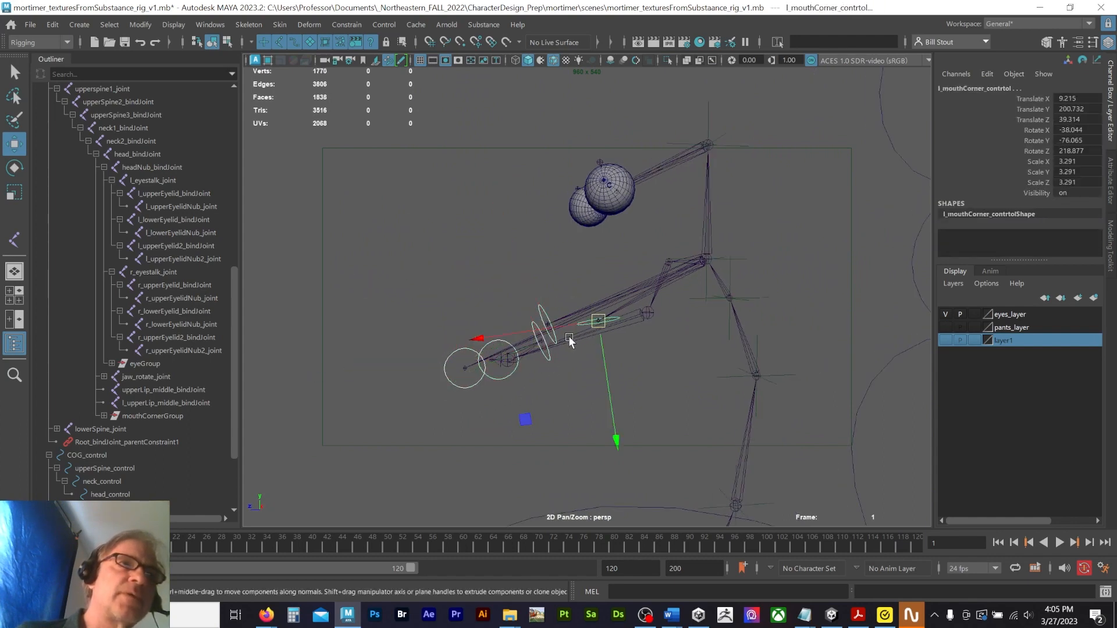
pyautogui.click(140, 24)
pyautogui.click(163, 88)
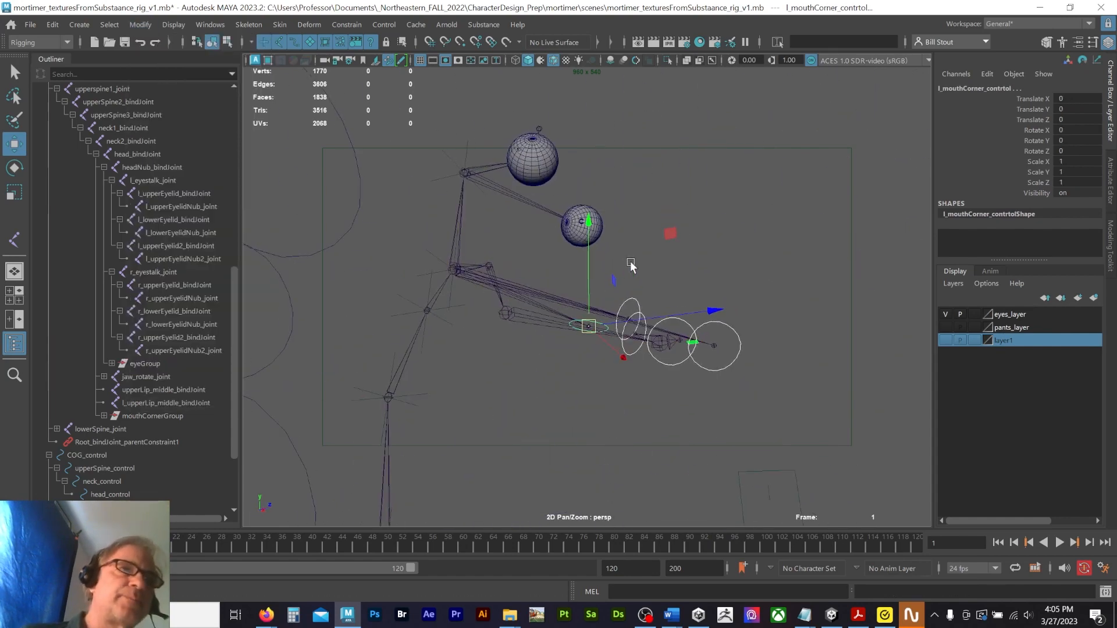
# Step: Mirror the left mouth-corner, upper-lip middle and lower-lip middle joints to the right side of the face
pyautogui.press('q')
pyautogui.click(427, 216)
pyautogui.keyDown('alt'); pyautogui.moveTo(427, 215); pyautogui.dragTo(605, 276); pyautogui.keyUp('alt')
pyautogui.click(666, 290)
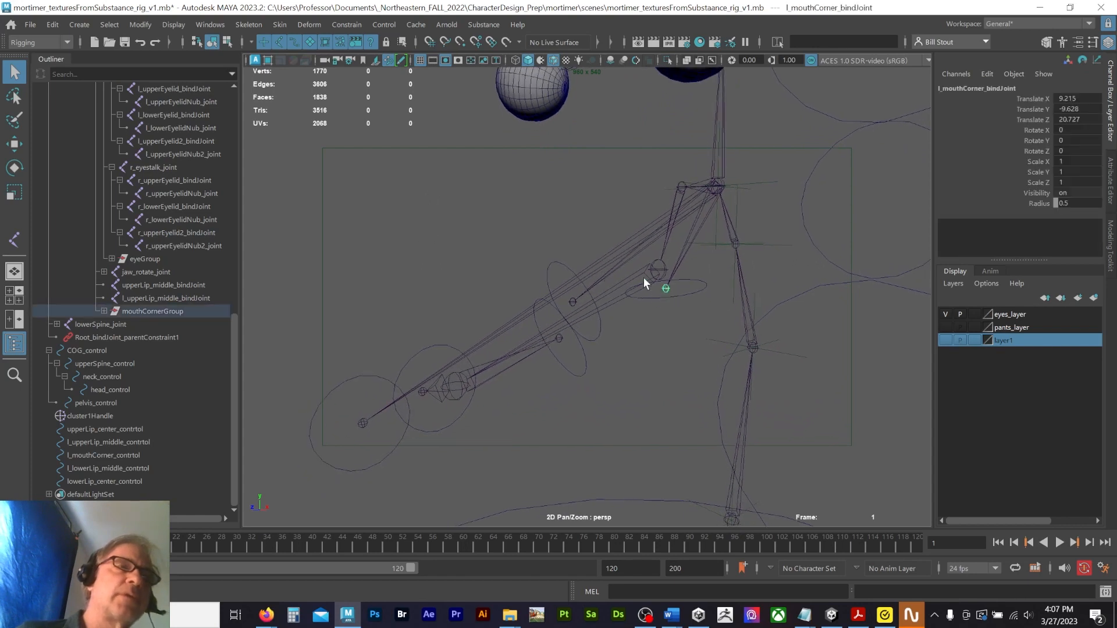
pyautogui.click(249, 24)
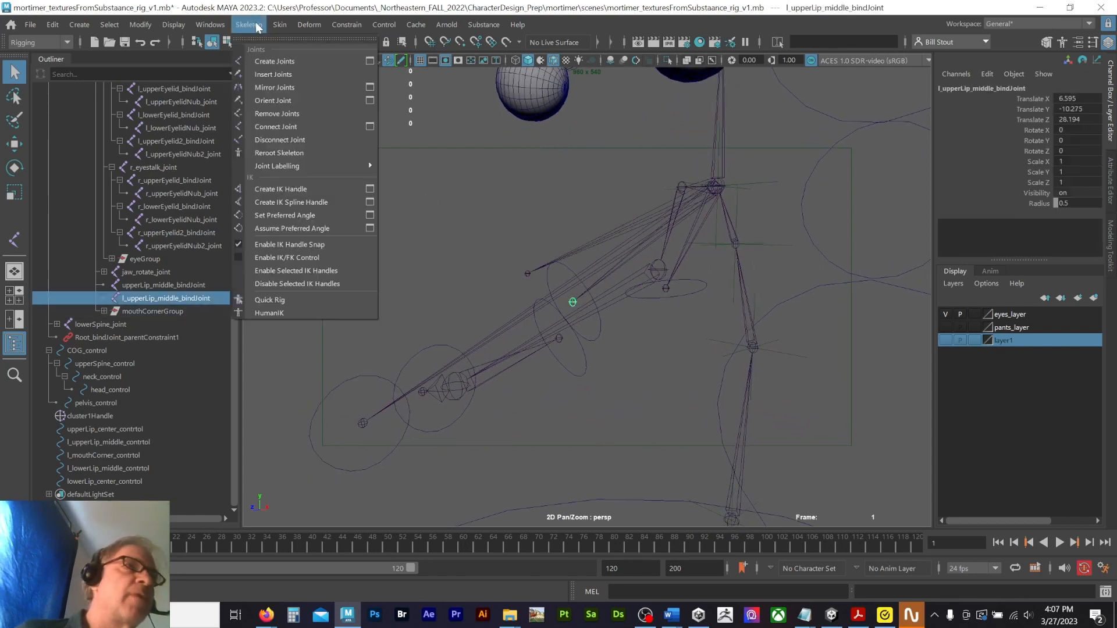
pyautogui.click(268, 106)
pyautogui.click(262, 24)
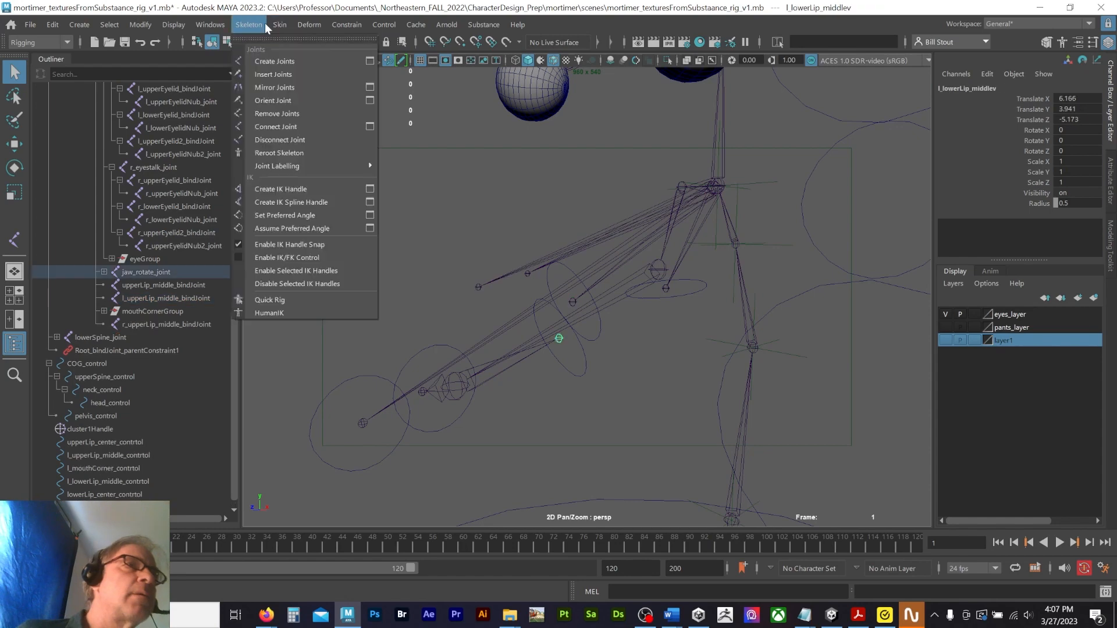
pyautogui.click(274, 88)
# Step: Snap the duplicated mouth-corner control to the mirrored mouth-corner joint and the upper-lip middle control to the mirrored upper-lip joint
pyautogui.moveTo(626, 281)
pyautogui.keyDown('alt'); pyautogui.mouseDown()
pyautogui.moveTo(678, 289)
pyautogui.moveTo(693, 267)
pyautogui.moveTo(631, 285)
pyautogui.mouseUp(); pyautogui.keyUp('alt')
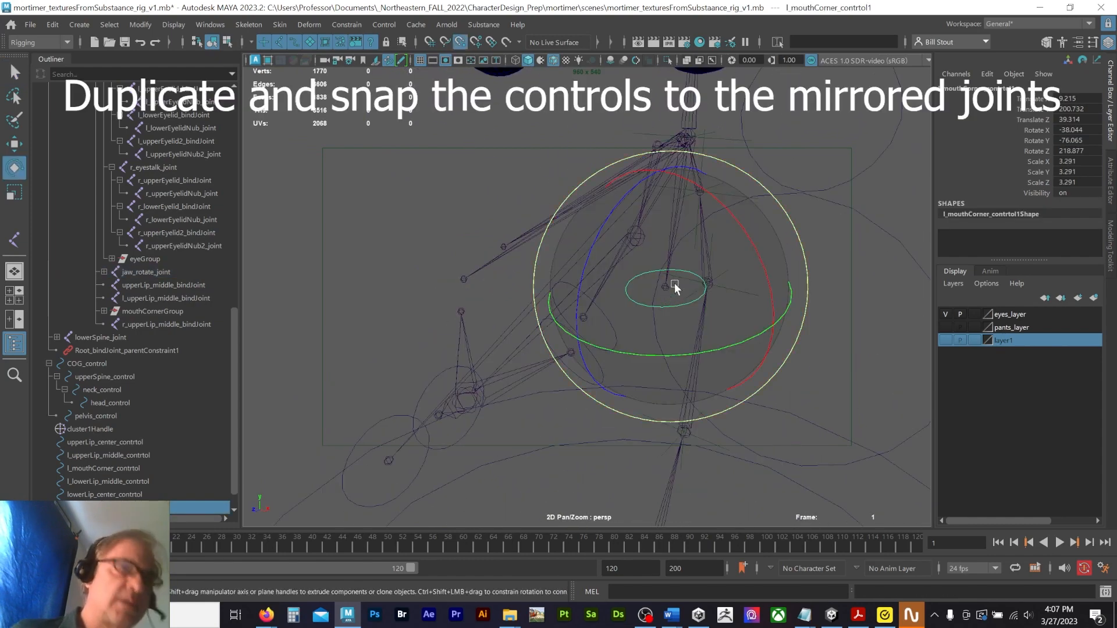
pyautogui.press('w')
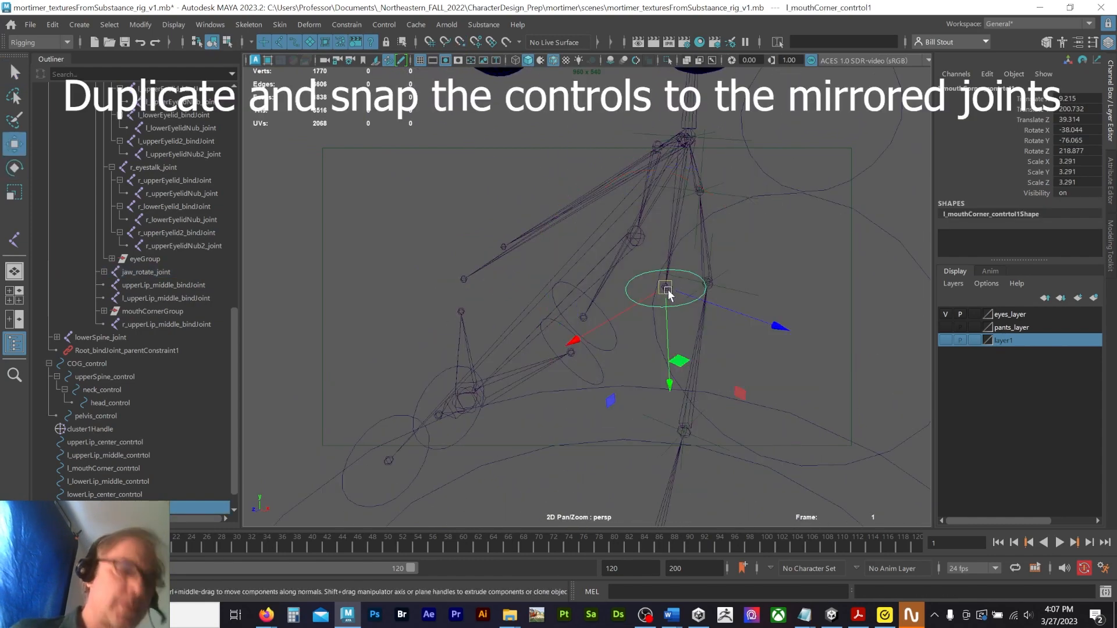
pyautogui.press('v')
pyautogui.moveTo(666, 288); pyautogui.dragTo(485, 246)
pyautogui.moveTo(602, 319); pyautogui.dragTo(463, 302)
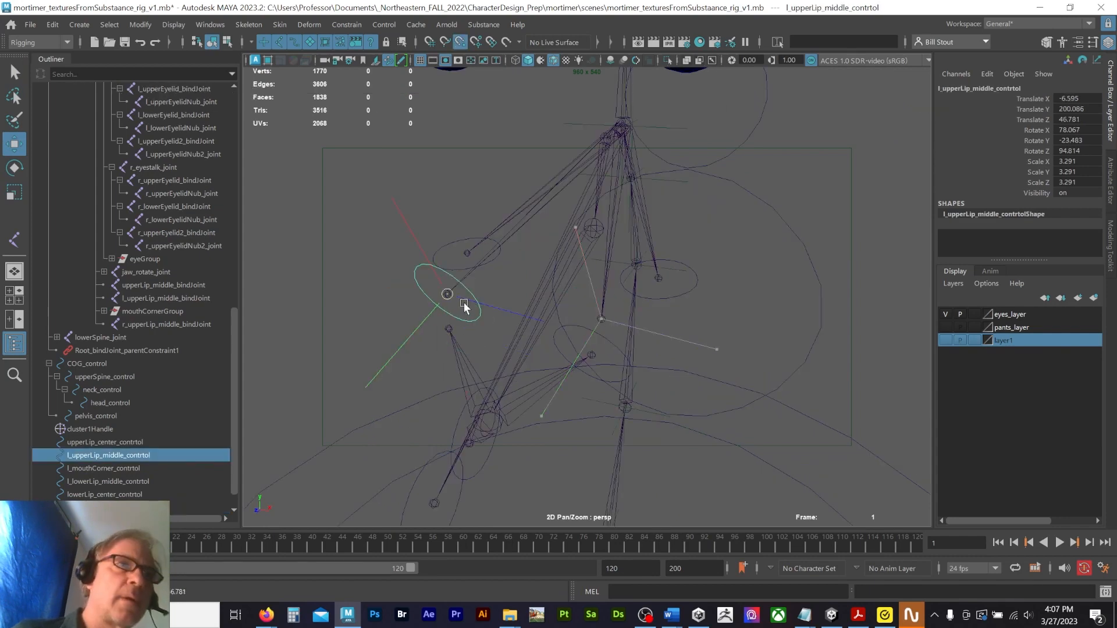
# Step: Duplicate the left lower-lip middle control and snap the copy to the mirrored lower-lip joint
pyautogui.click(624, 351)
pyautogui.click(610, 367)
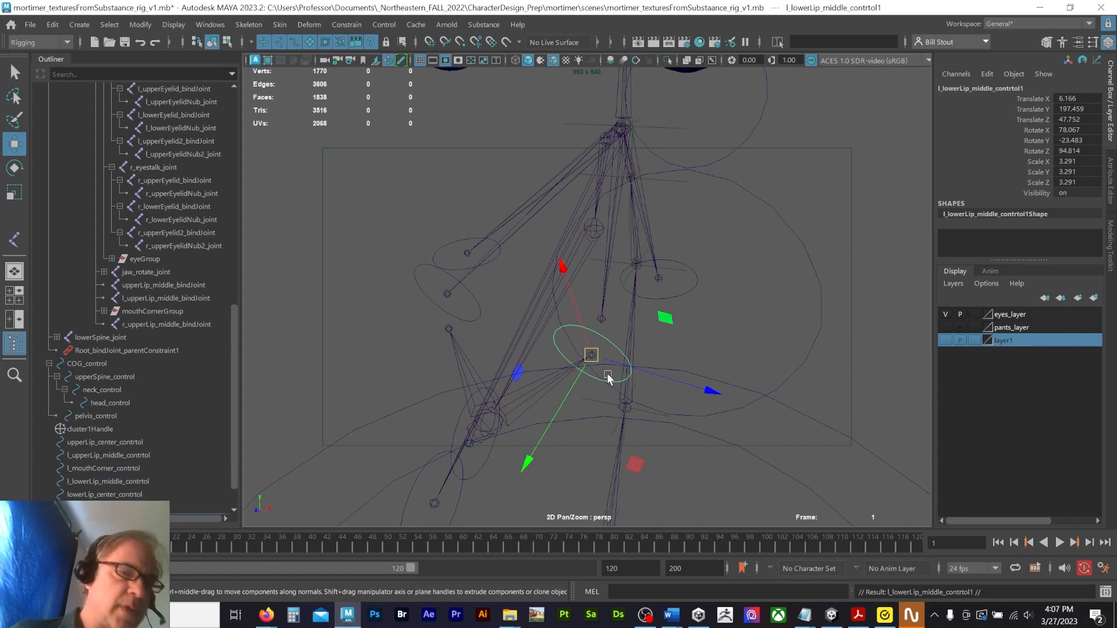
pyautogui.hotkey('ctrl', 'd')
pyautogui.moveTo(594, 363); pyautogui.dragTo(405, 345)
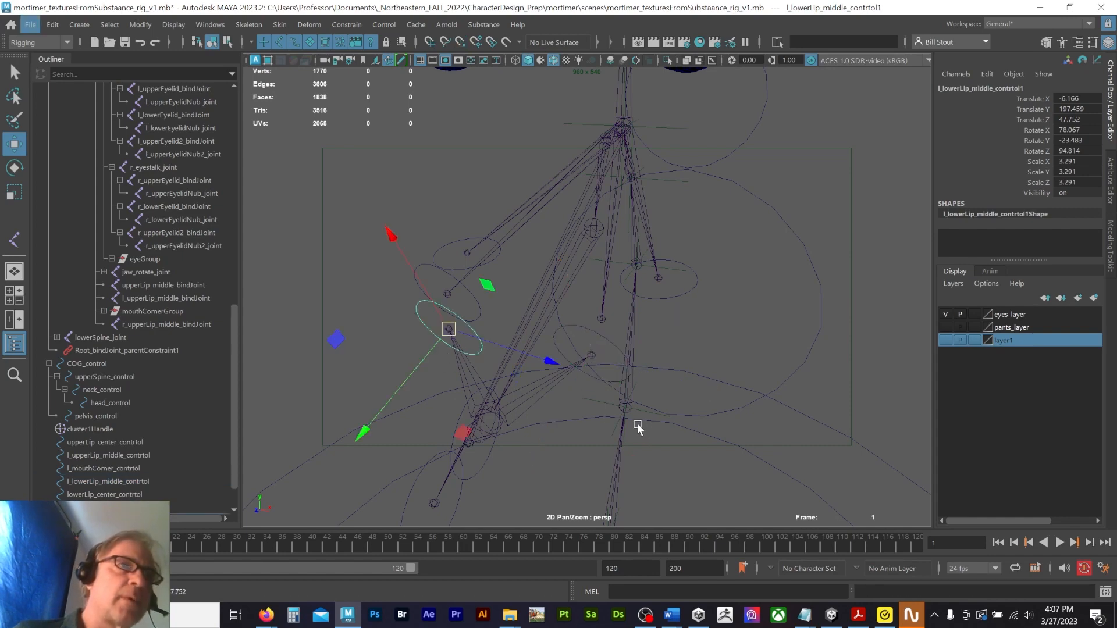
# Step: Rename the three right-side mouth controls by replacing the prefix l_ with r_ through Search and Replace Names
pyautogui.keyDown('alt'); pyautogui.moveTo(636, 429); pyautogui.dragTo(598, 428); pyautogui.keyUp('alt')
pyautogui.click(140, 24)
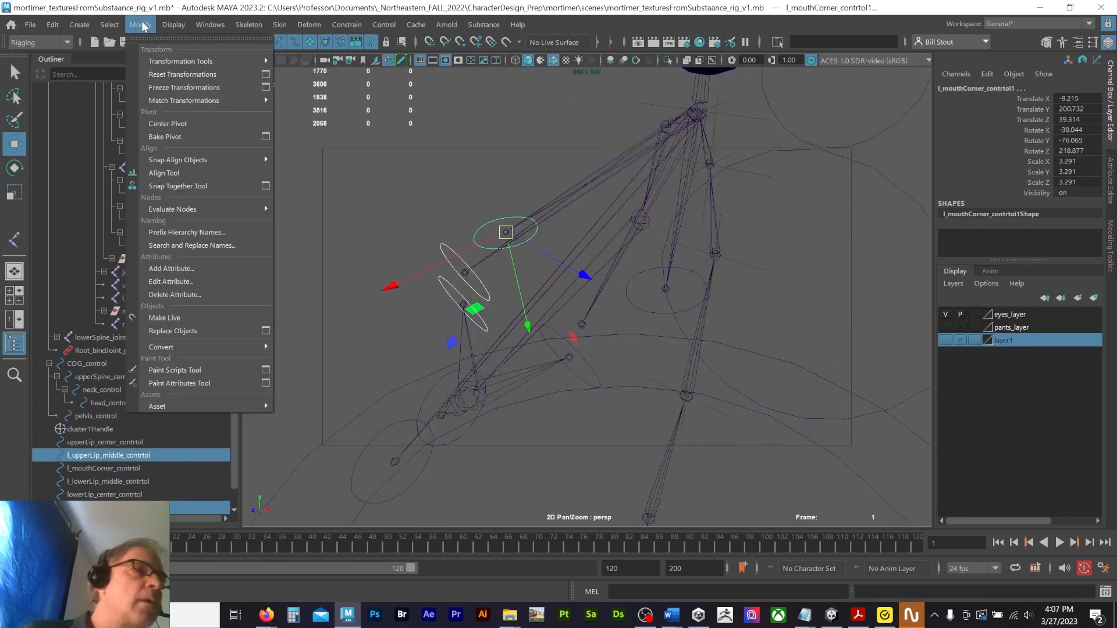
pyautogui.click(193, 245)
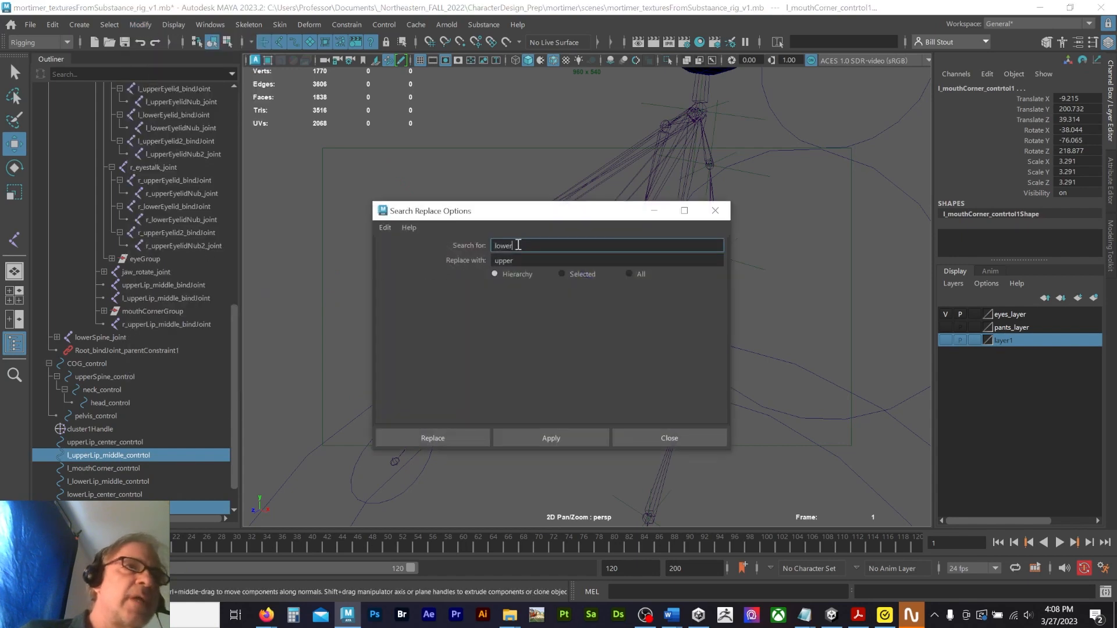
pyautogui.moveTo(517, 245); pyautogui.dragTo(456, 243)
pyautogui.write('l_')
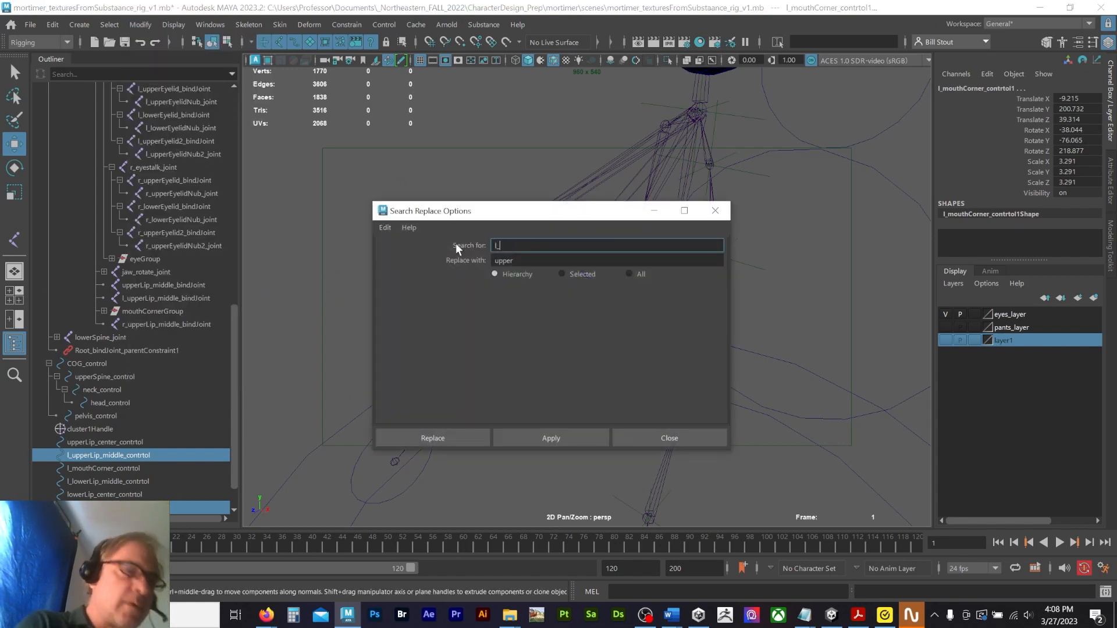
pyautogui.press('Tab')
pyautogui.write('r')
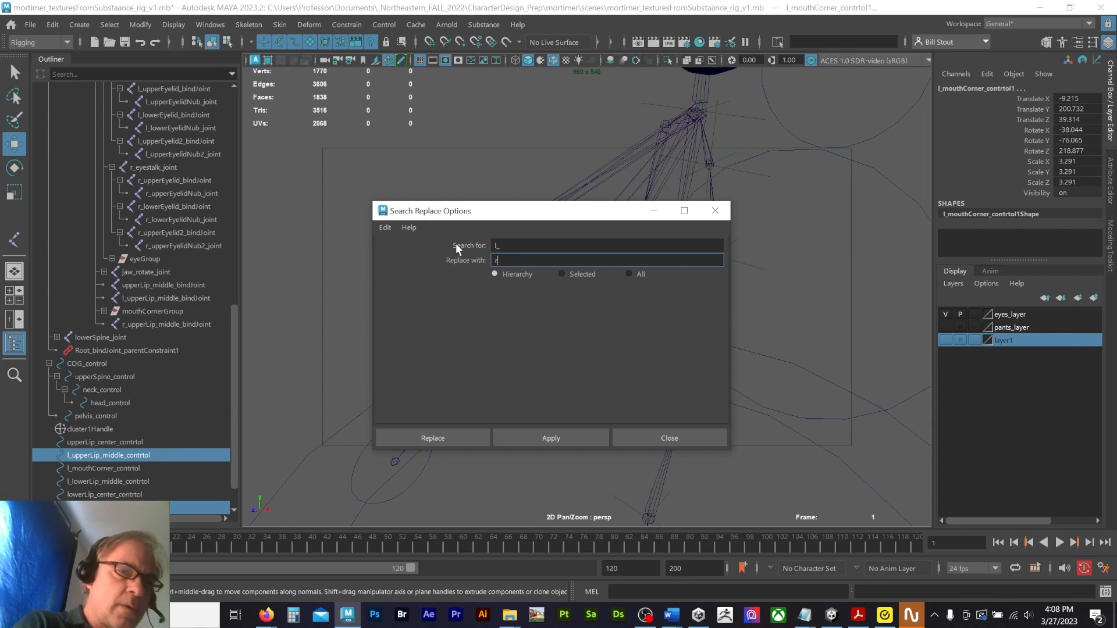
pyautogui.write('_')
pyautogui.click(551, 438)
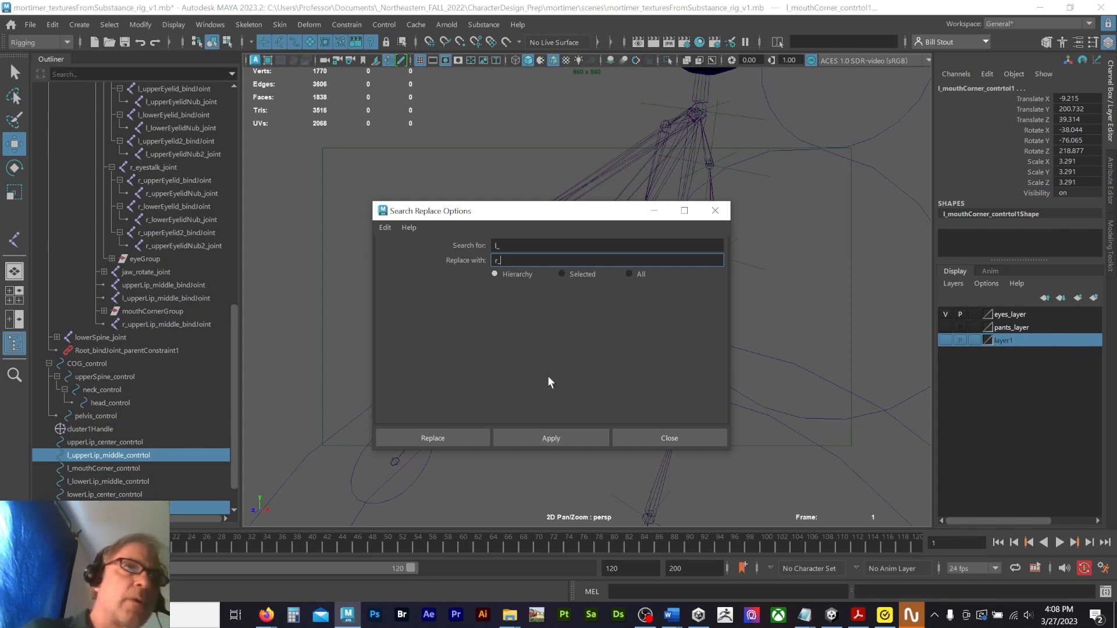
# Step: Select the mouth controls one by one on both sides to check their names after the prefix replacement
pyautogui.keyDown('alt'); pyautogui.moveTo(589, 259); pyautogui.dragTo(557, 249); pyautogui.keyUp('alt')
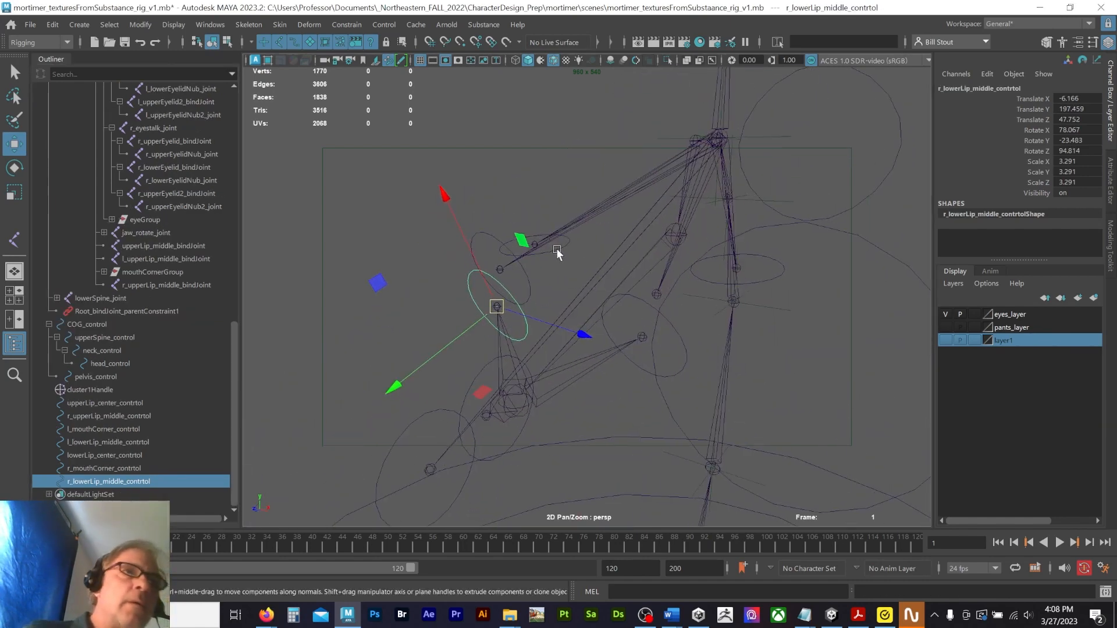
pyautogui.click(557, 251)
pyautogui.click(557, 252)
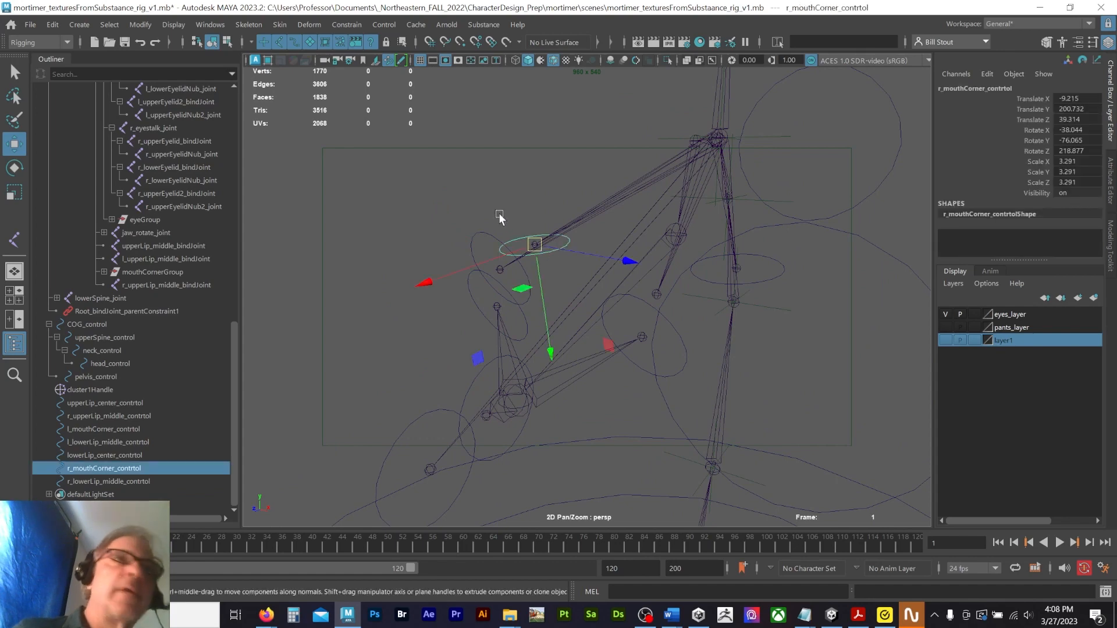
pyautogui.click(495, 241)
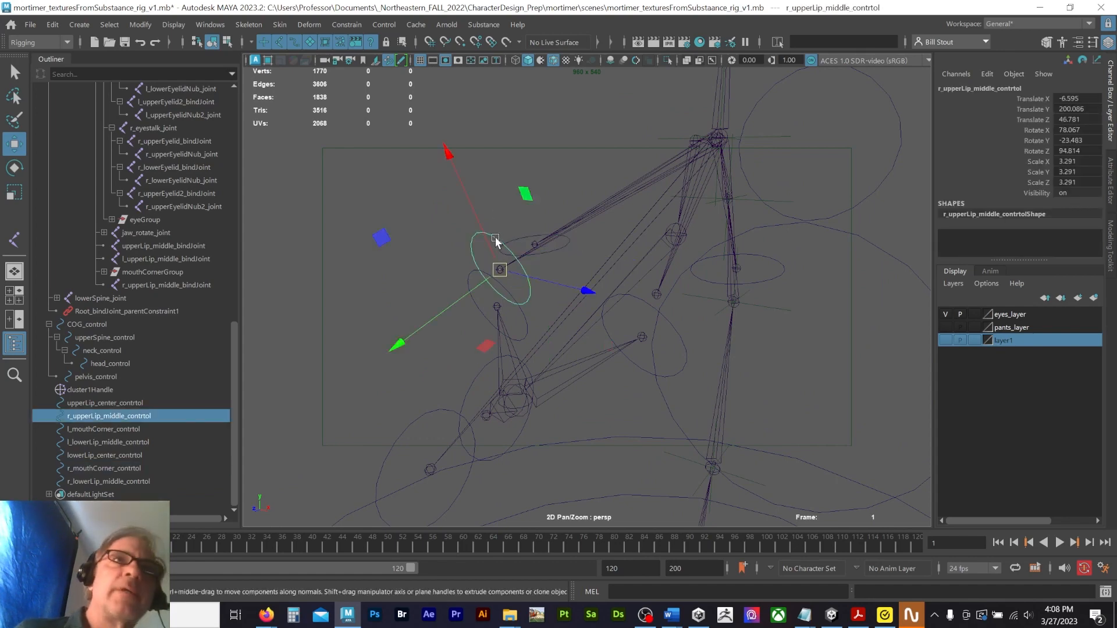
pyautogui.click(526, 327)
pyautogui.keyDown('alt'); pyautogui.moveTo(523, 352); pyautogui.dragTo(494, 314); pyautogui.keyUp('alt')
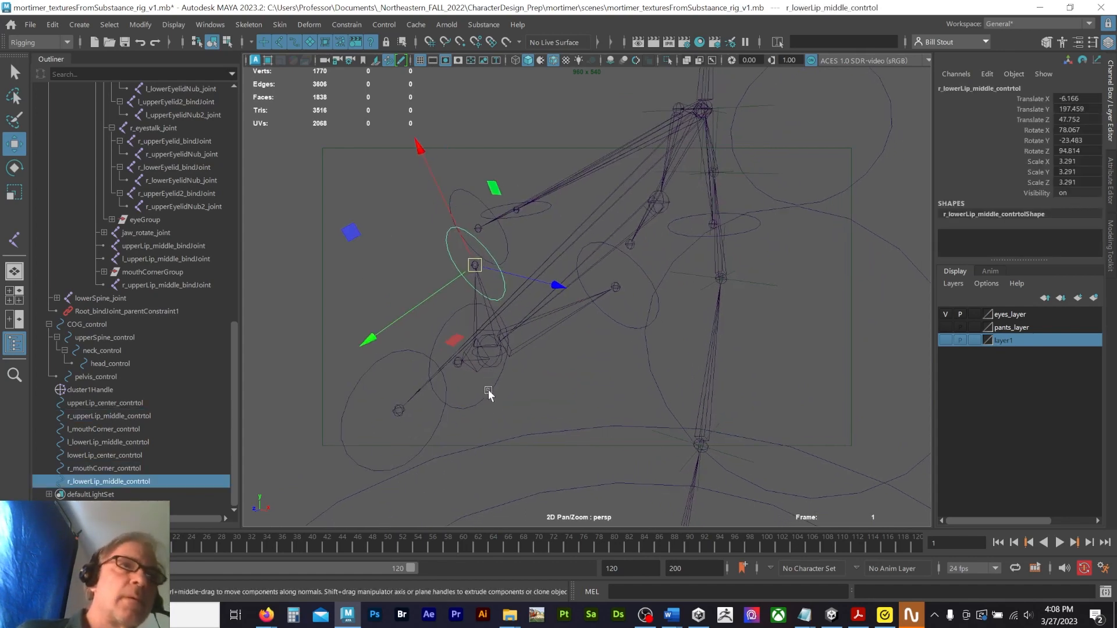
pyautogui.click(450, 409)
pyautogui.moveTo(449, 428); pyautogui.dragTo(450, 428)
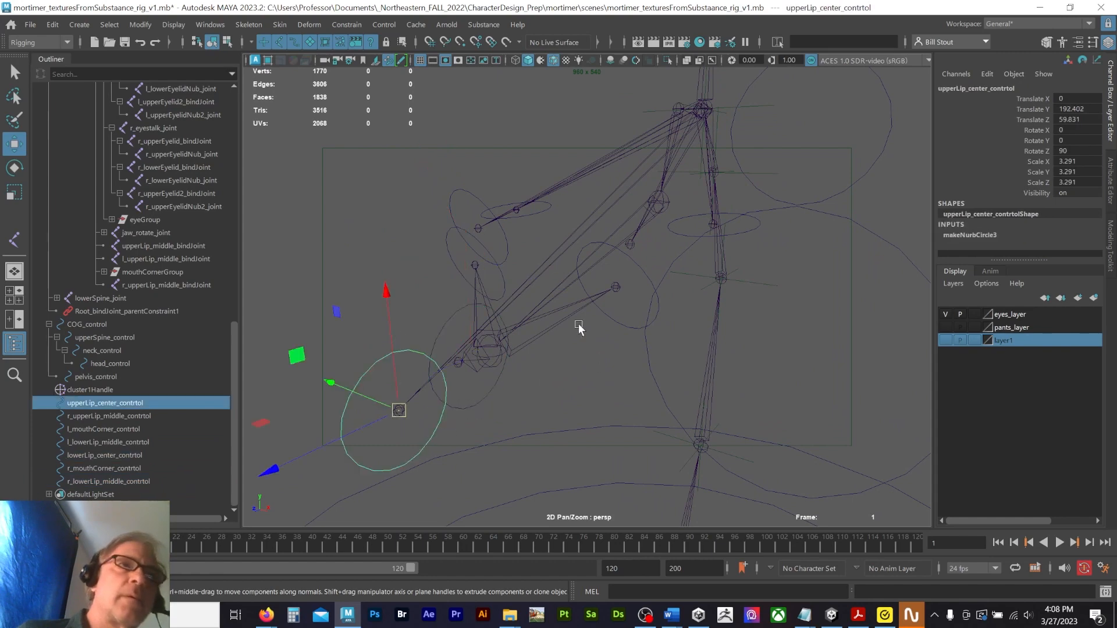
pyautogui.click(626, 327)
pyautogui.click(704, 237)
# Step: Add the missing left upper-lip middle control at its joint and name it l_upperLip_middle_contrtol
pyautogui.keyDown('alt'); pyautogui.moveTo(701, 247); pyautogui.dragTo(595, 266); pyautogui.keyUp('alt')
pyautogui.keyDown('alt'); pyautogui.moveTo(595, 264); pyautogui.dragTo(752, 275, button='right'); pyautogui.keyUp('alt')
pyautogui.keyDown('alt'); pyautogui.moveTo(715, 276); pyautogui.dragTo(696, 309); pyautogui.keyUp('alt')
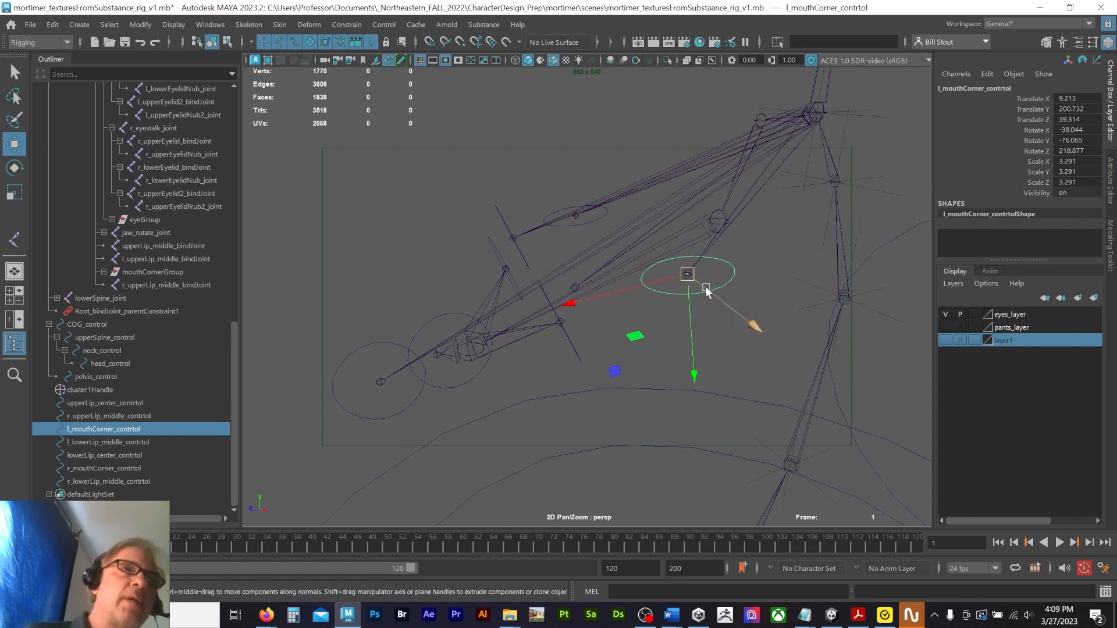
pyautogui.moveTo(708, 291)
pyautogui.keyDown('alt'); pyautogui.mouseDown()
pyautogui.moveTo(664, 284)
pyautogui.moveTo(696, 257)
pyautogui.moveTo(693, 271)
pyautogui.moveTo(646, 270)
pyautogui.moveTo(657, 317)
pyautogui.moveTo(651, 279)
pyautogui.moveTo(739, 267)
pyautogui.moveTo(644, 282)
pyautogui.moveTo(690, 304)
pyautogui.mouseUp(); pyautogui.keyUp('alt')
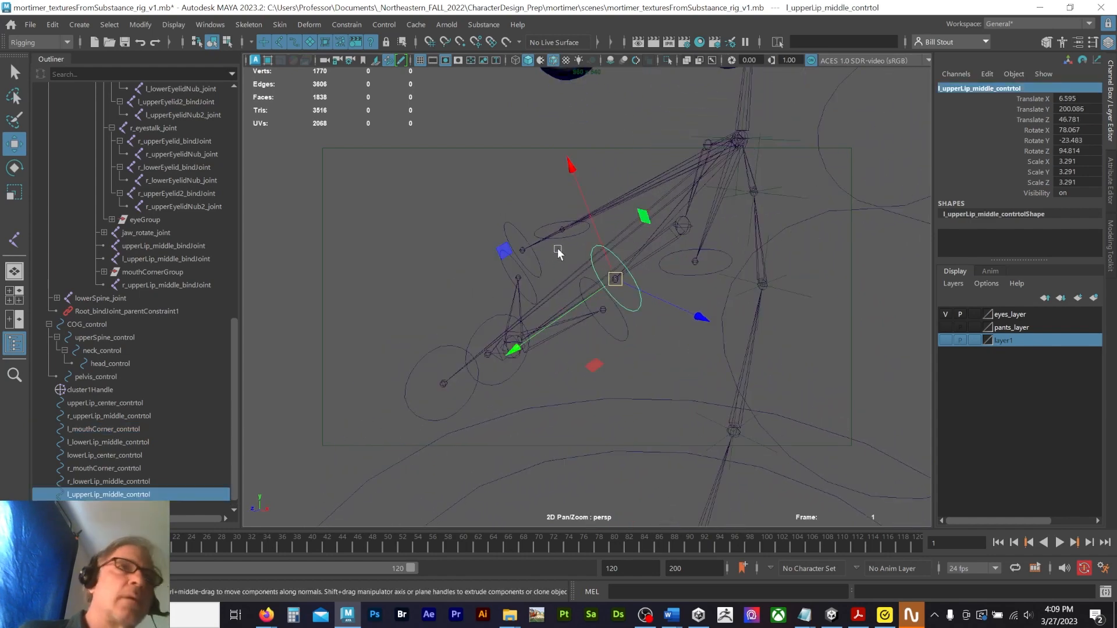
# Step: Group the left middle, right middle and center upper-lip controls together
pyautogui.keyDown('shift'); pyautogui.click(541, 268); pyautogui.keyUp('shift')
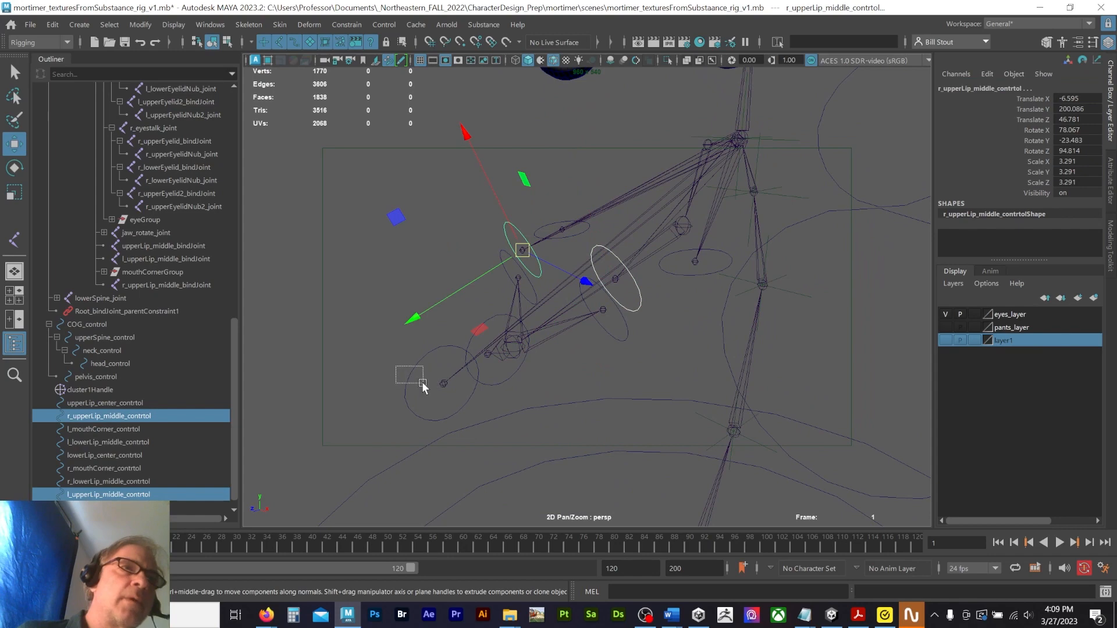
pyautogui.keyDown('shift'); pyautogui.click(407, 375); pyautogui.keyUp('shift')
pyautogui.keyDown('alt'); pyautogui.moveTo(376, 341); pyautogui.dragTo(367, 321); pyautogui.keyUp('alt')
pyautogui.hotkey('ctrl', 'g')
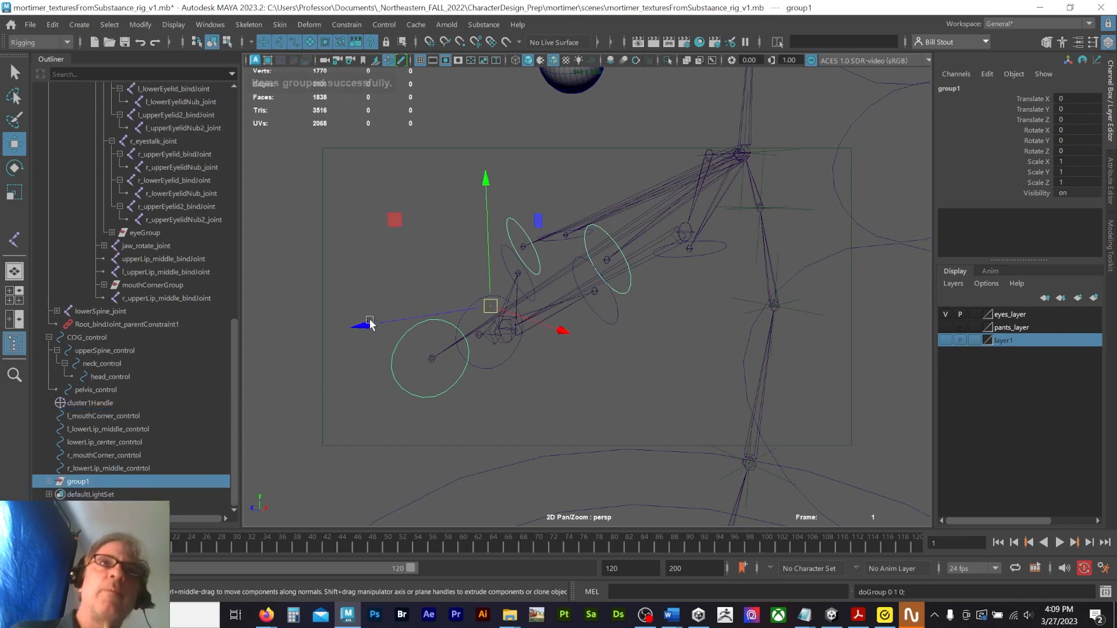
# Step: Name the new group upperLip_contrtol_groupo and move its pivot back from the lips toward the head joints
pyautogui.click(987, 88)
pyautogui.write('ul')
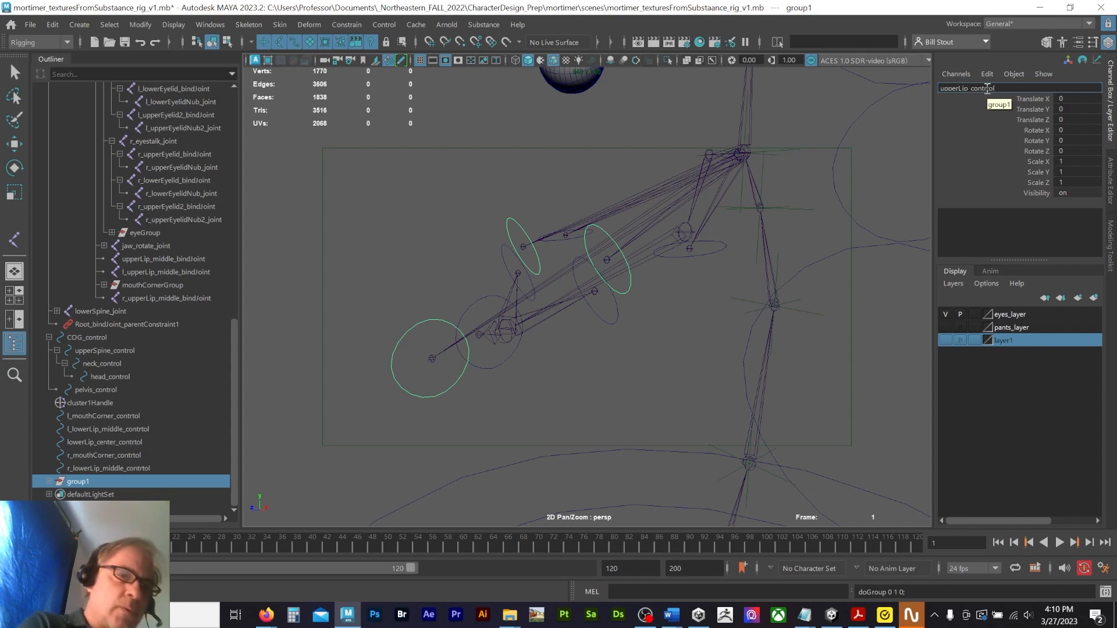
pyautogui.write('oupo')
pyautogui.press('Return')
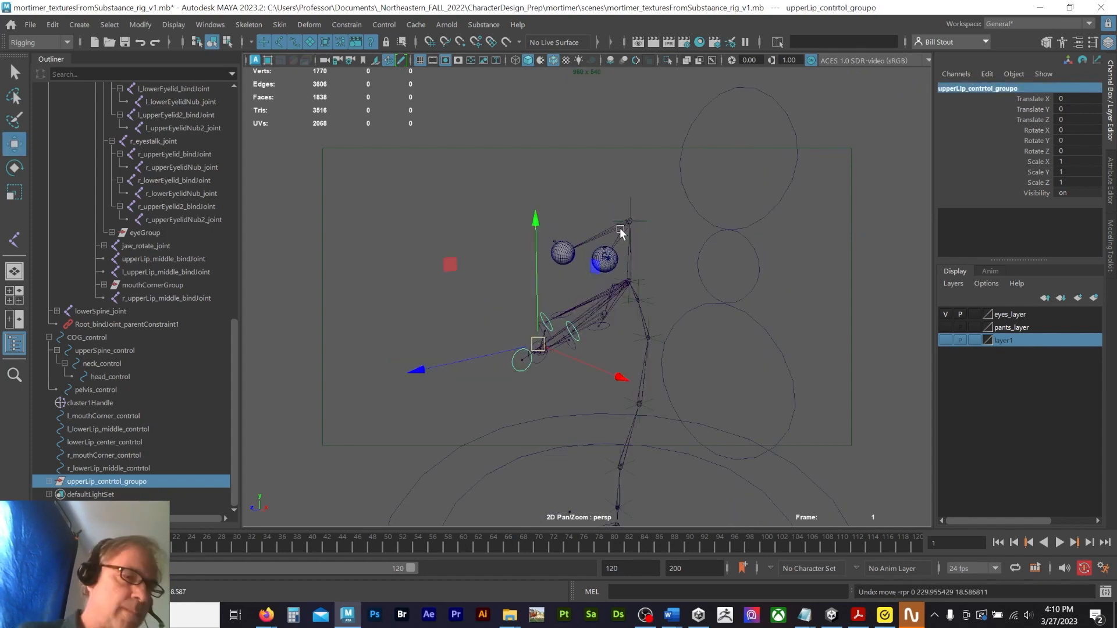
pyautogui.press('d')
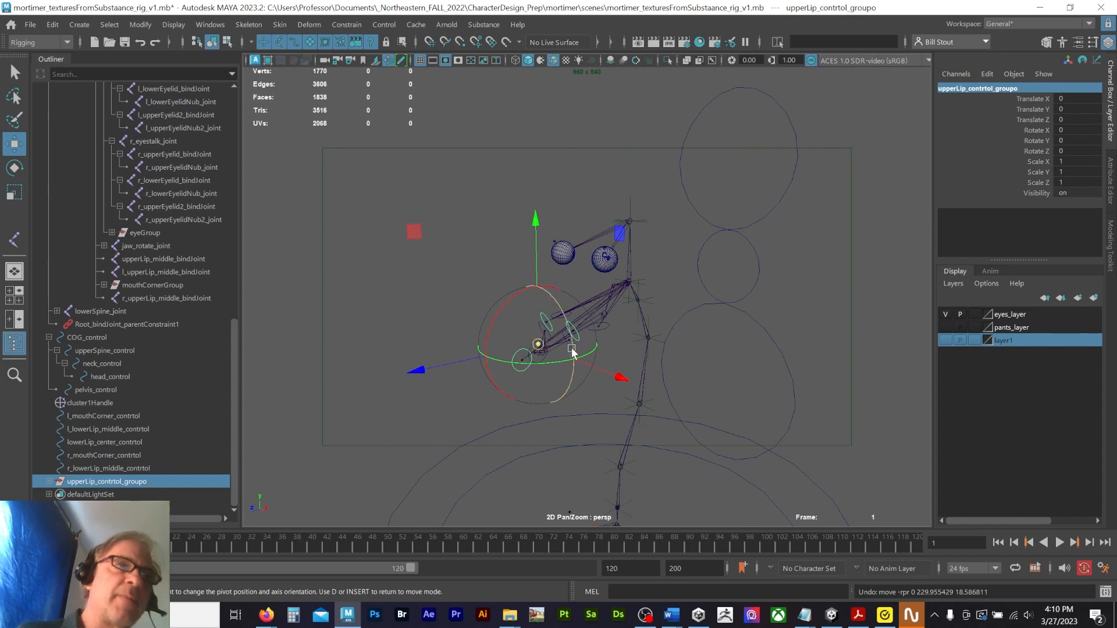
pyautogui.moveTo(538, 345); pyautogui.dragTo(610, 191)
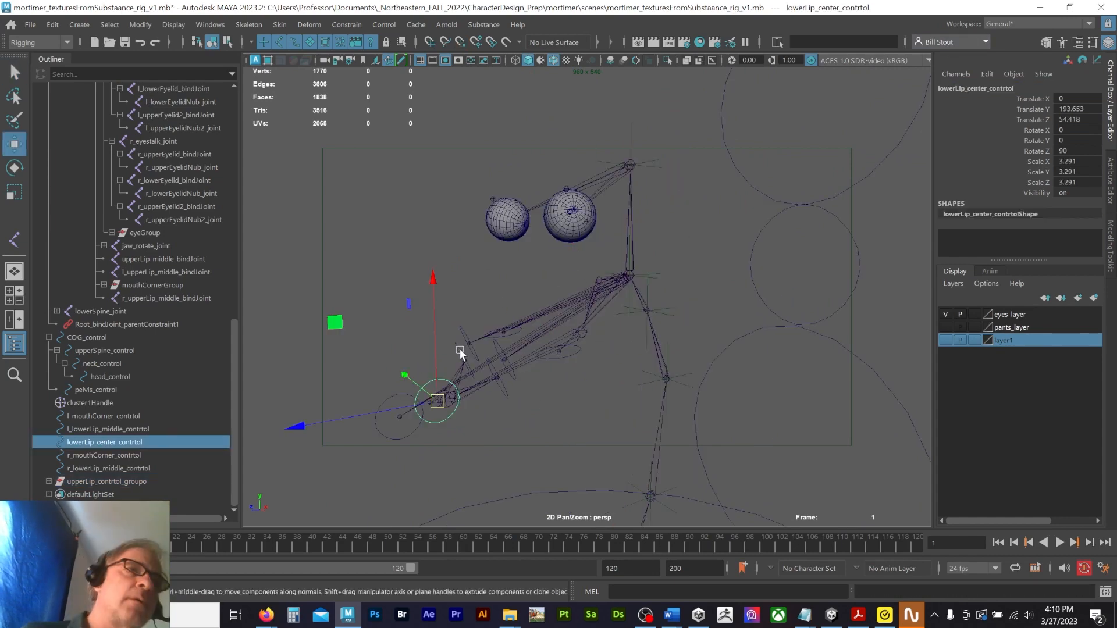
# Step: Group the center, right middle and left middle lower-lip controls and name the group lowerLip_contrtol_group
pyautogui.keyDown('shift'); pyautogui.click(460, 350); pyautogui.keyUp('shift')
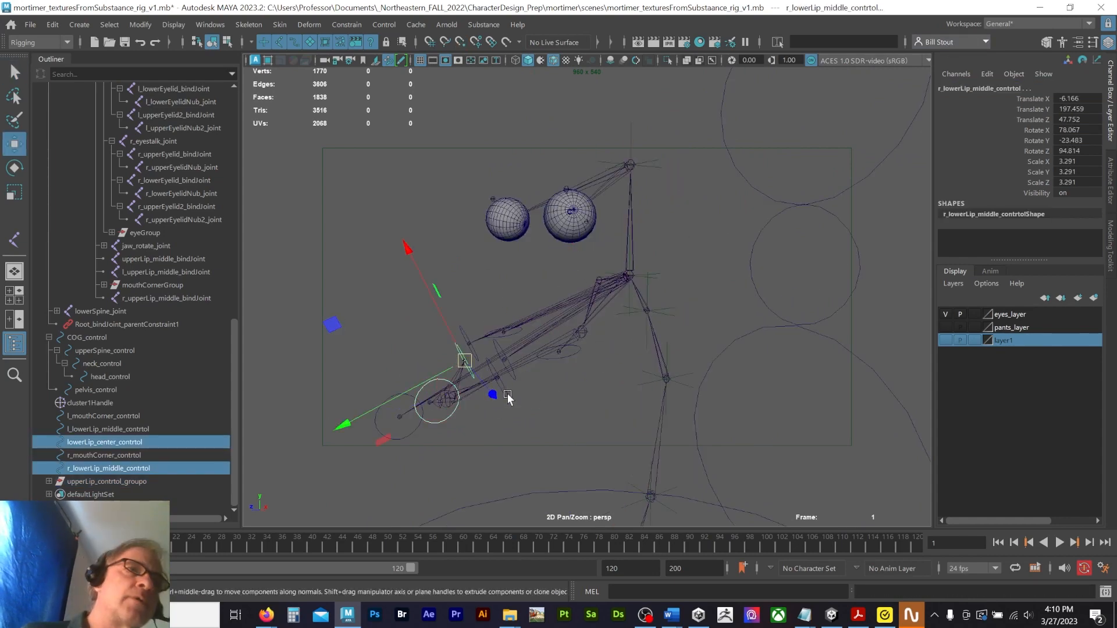
pyautogui.keyDown('shift'); pyautogui.click(508, 397); pyautogui.keyUp('shift')
pyautogui.keyDown('alt'); pyautogui.moveTo(512, 402); pyautogui.dragTo(526, 407); pyautogui.keyUp('alt')
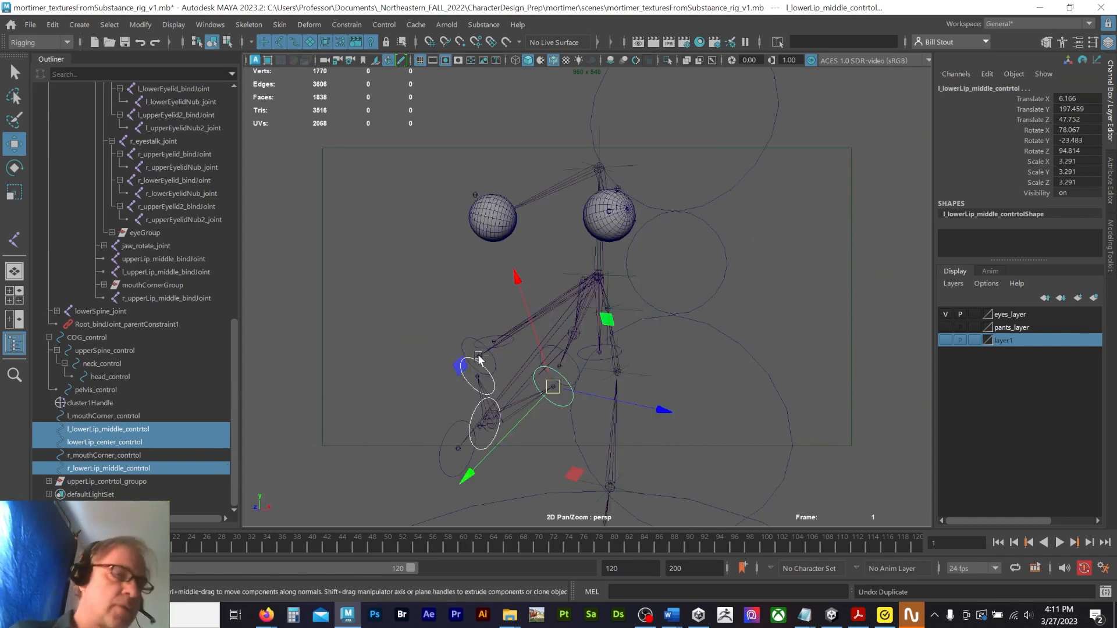
pyautogui.hotkey('ctrl', 'g')
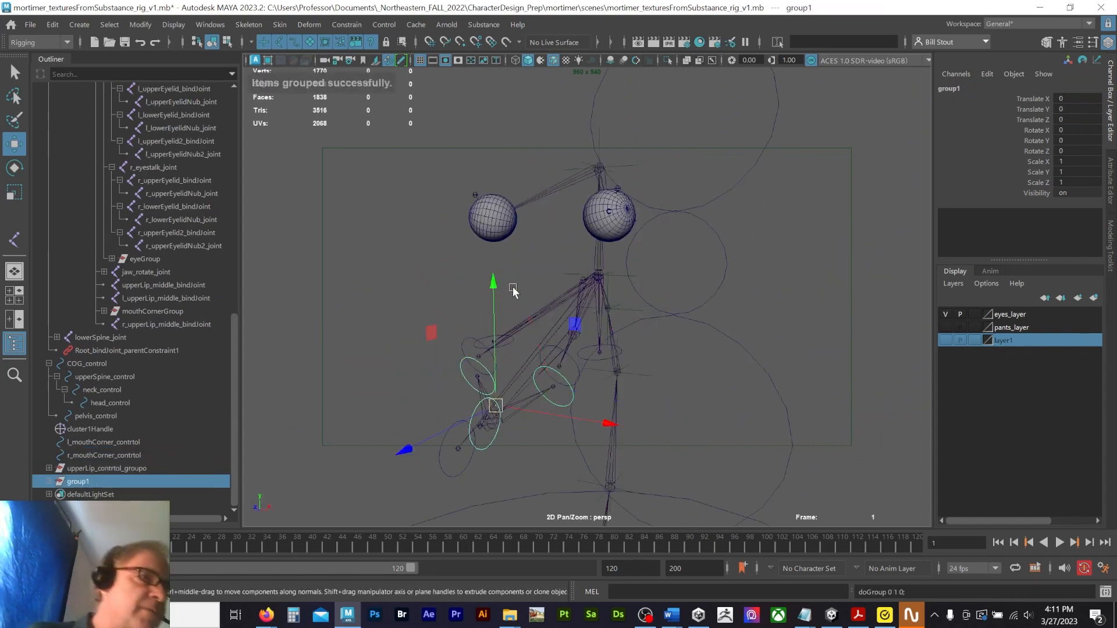
pyautogui.keyDown('alt'); pyautogui.moveTo(576, 323); pyautogui.dragTo(605, 326); pyautogui.keyUp('alt')
pyautogui.doubleClick(970, 89)
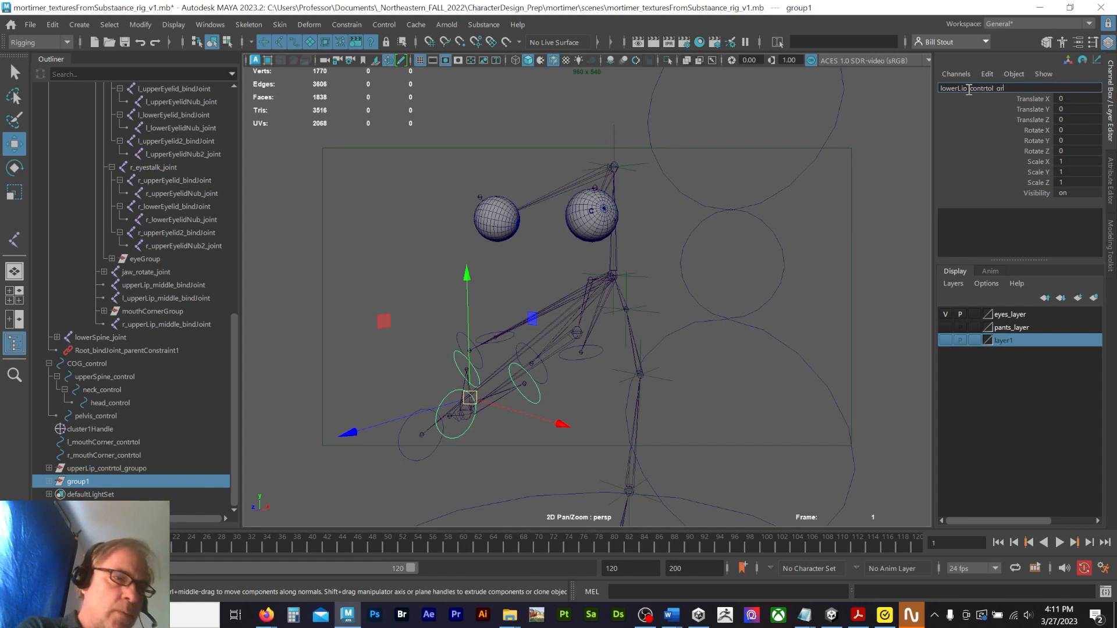
pyautogui.write('lowerLip_contrtol_group')
pyautogui.press('Return')
# Step: Move the lower-lip control group's pivot back from the lips and snap it onto the jaw rotate joint
pyautogui.press('d')
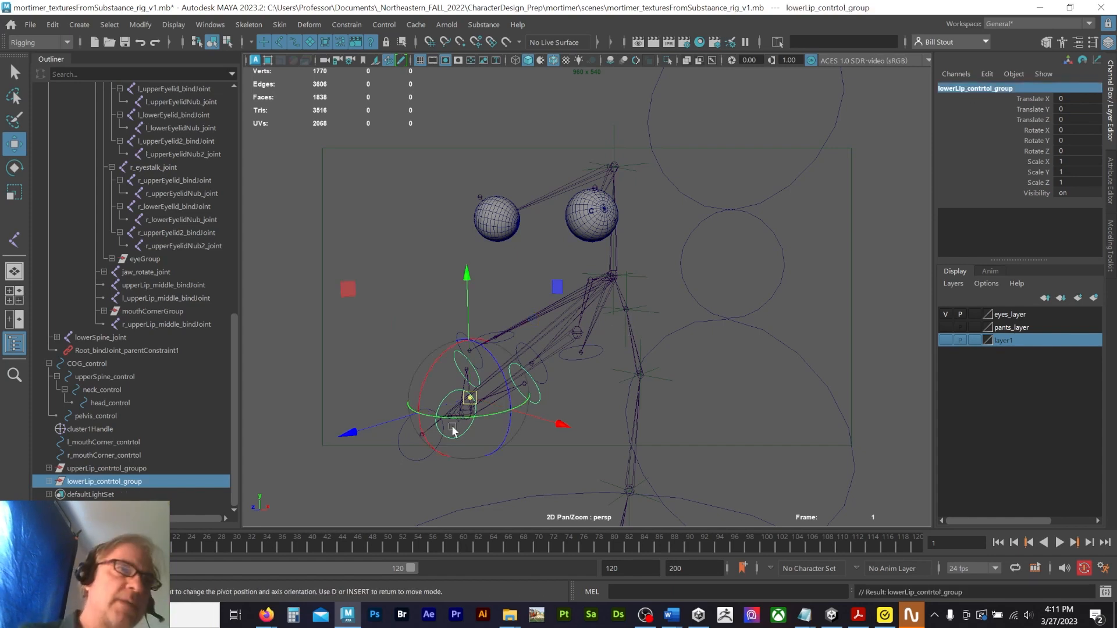
pyautogui.moveTo(469, 401); pyautogui.dragTo(614, 299)
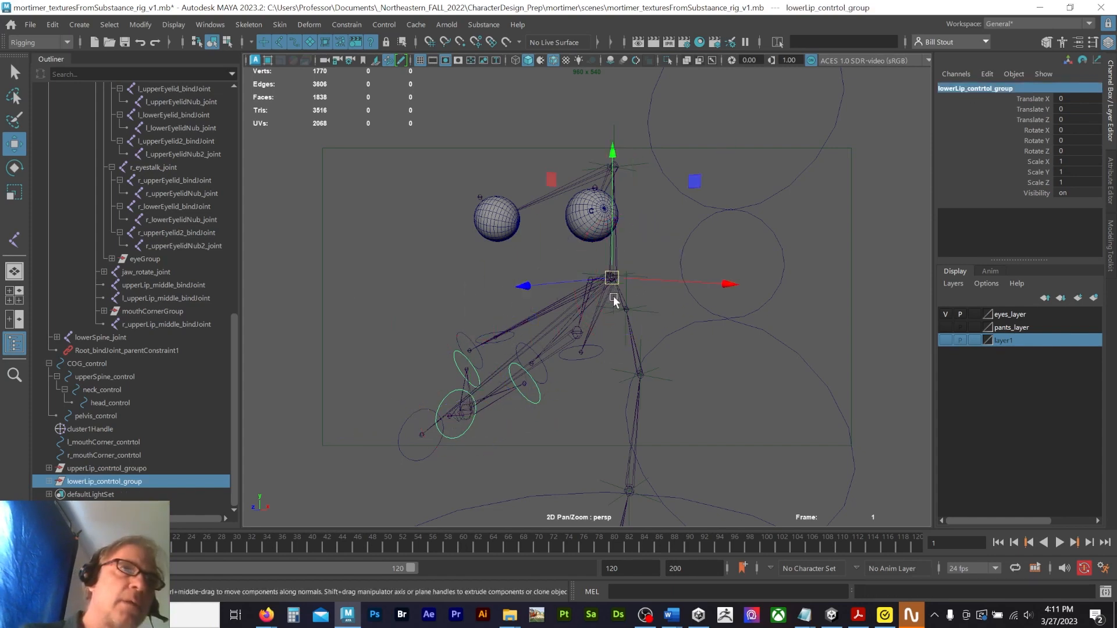
pyautogui.keyDown('alt'); pyautogui.moveTo(698, 291); pyautogui.dragTo(634, 361); pyautogui.keyUp('alt')
pyautogui.press('d')
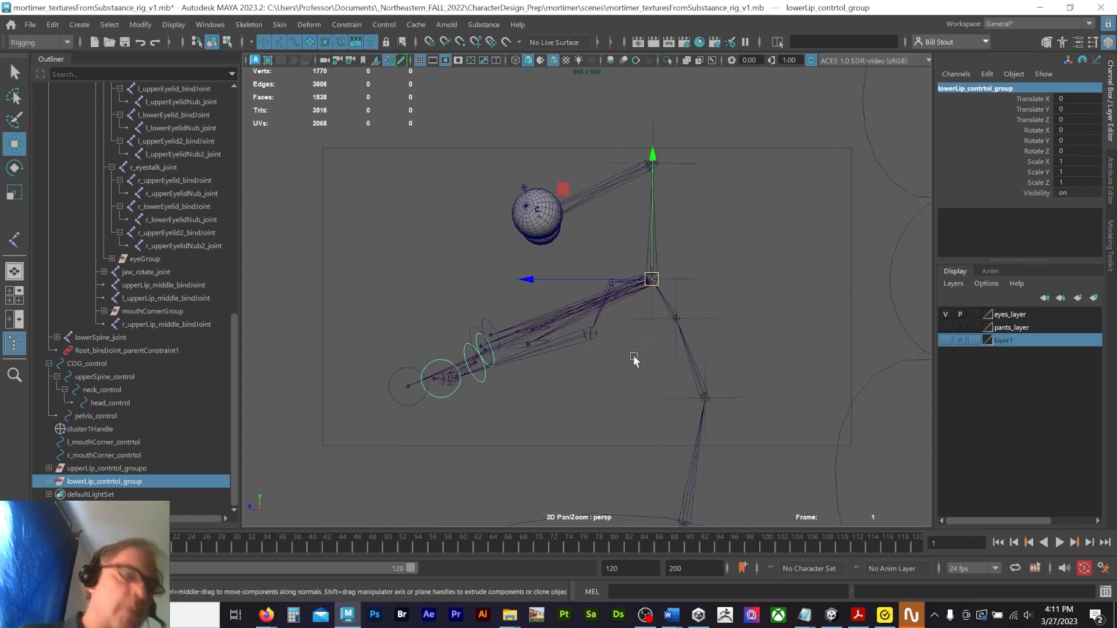
pyautogui.press('v')
pyautogui.moveTo(652, 279); pyautogui.dragTo(614, 280)
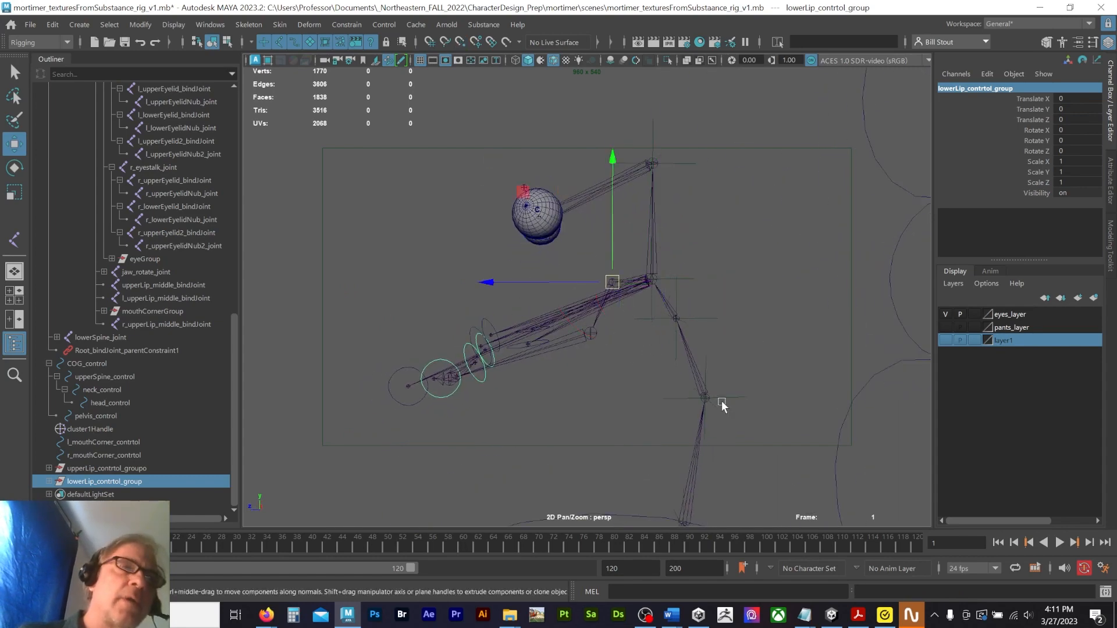
# Step: Parent lowerLip_contrtol_group under jaw_rotate_joint and freeze the group's transformations
pyautogui.keyDown('alt'); pyautogui.moveTo(731, 341); pyautogui.dragTo(749, 359); pyautogui.keyUp('alt')
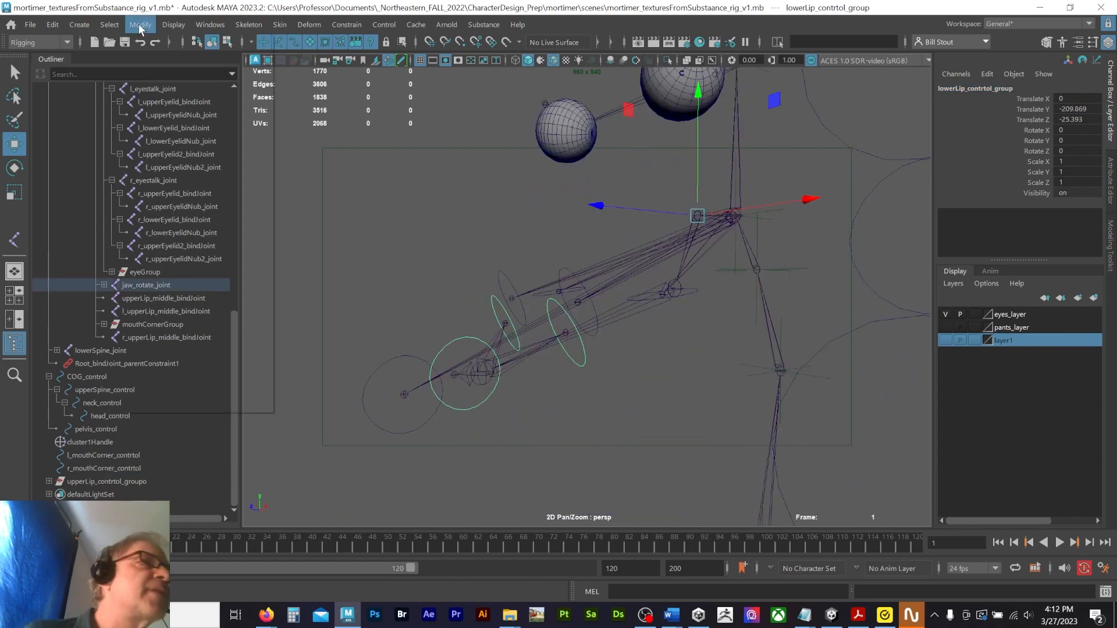
pyautogui.click(139, 26)
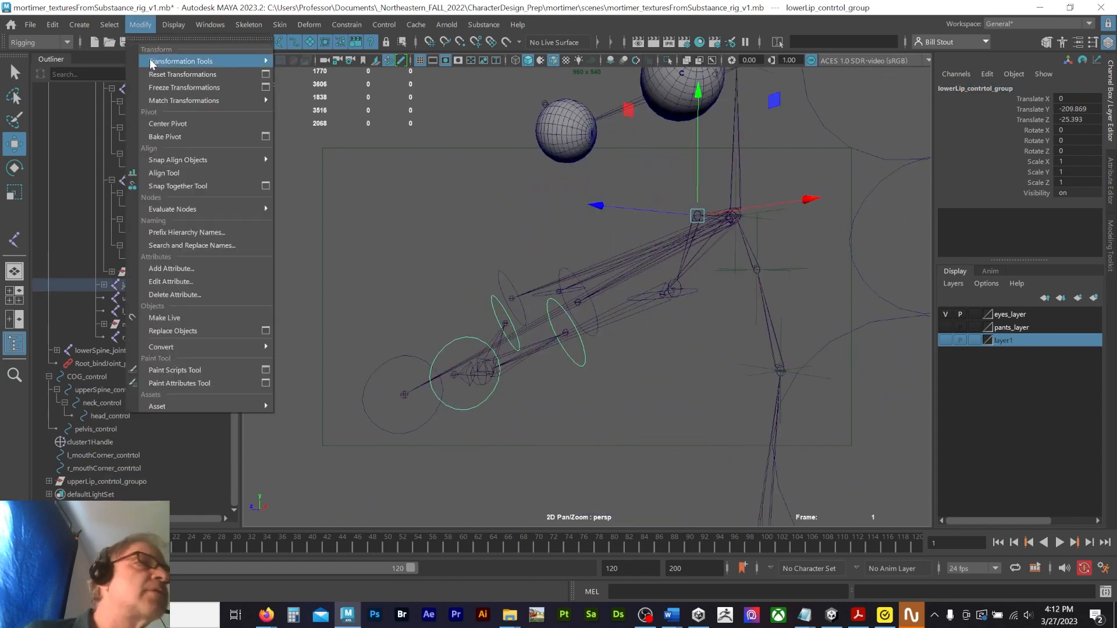
pyautogui.click(160, 88)
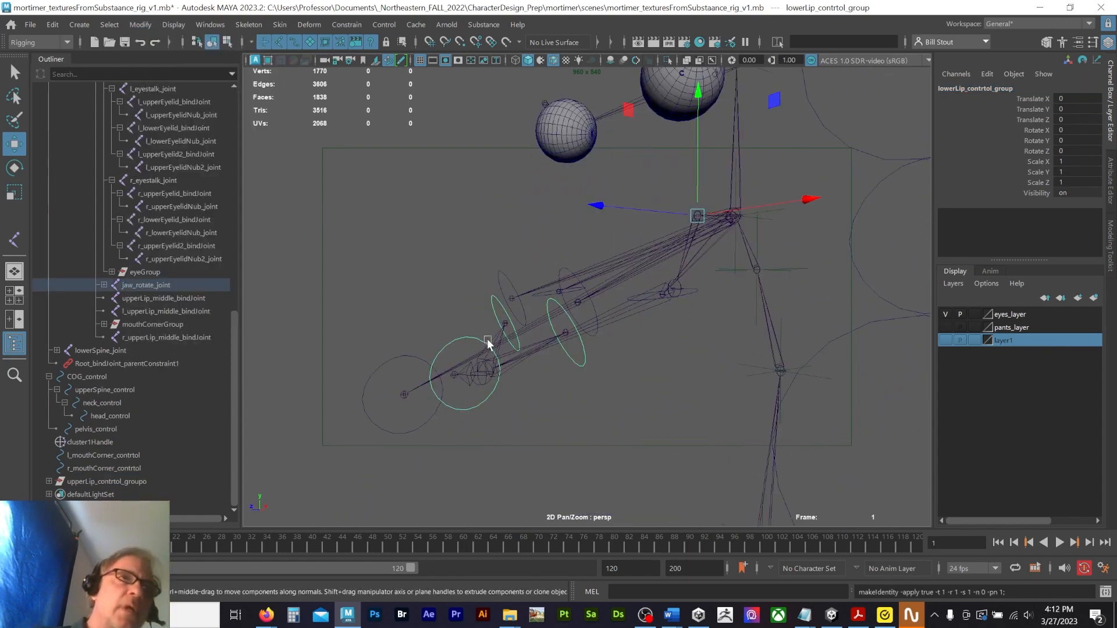
# Step: Select the whole upper-lip control group and freeze its transformations
pyautogui.keyDown('alt'); pyautogui.moveTo(487, 343); pyautogui.dragTo(479, 274); pyautogui.keyUp('alt')
pyautogui.press('q')
pyautogui.click(503, 259)
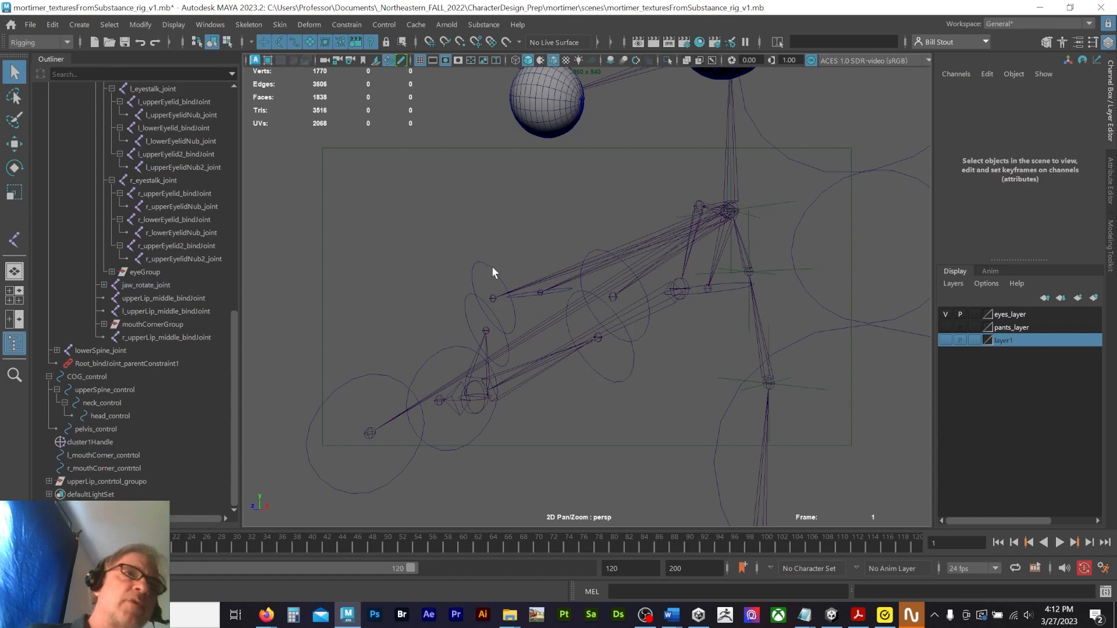
pyautogui.click(487, 270)
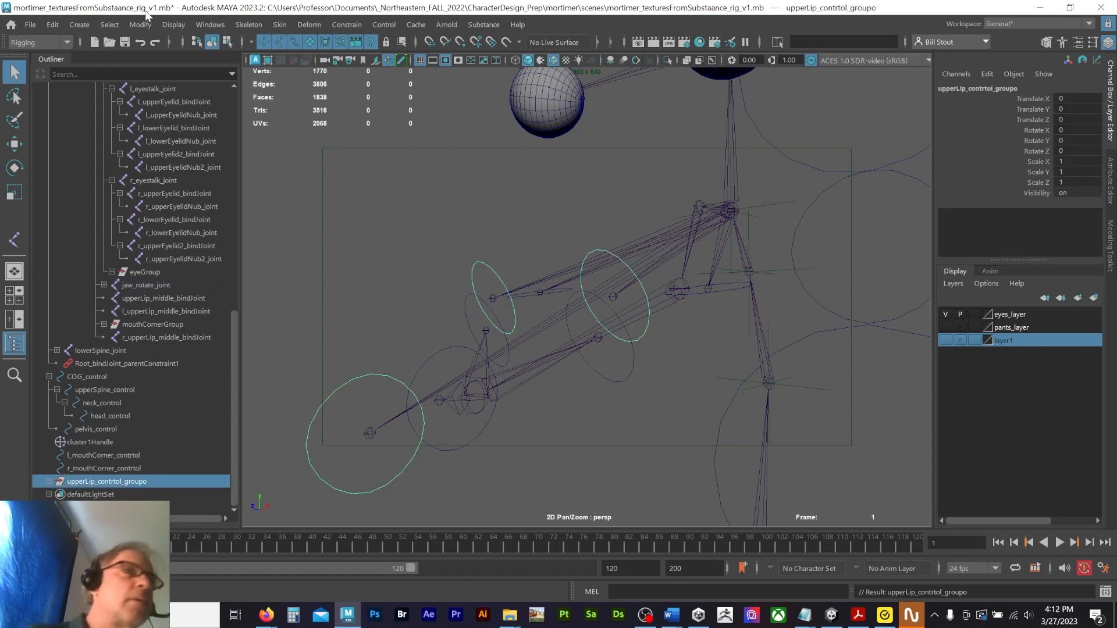
pyautogui.click(140, 24)
pyautogui.click(164, 85)
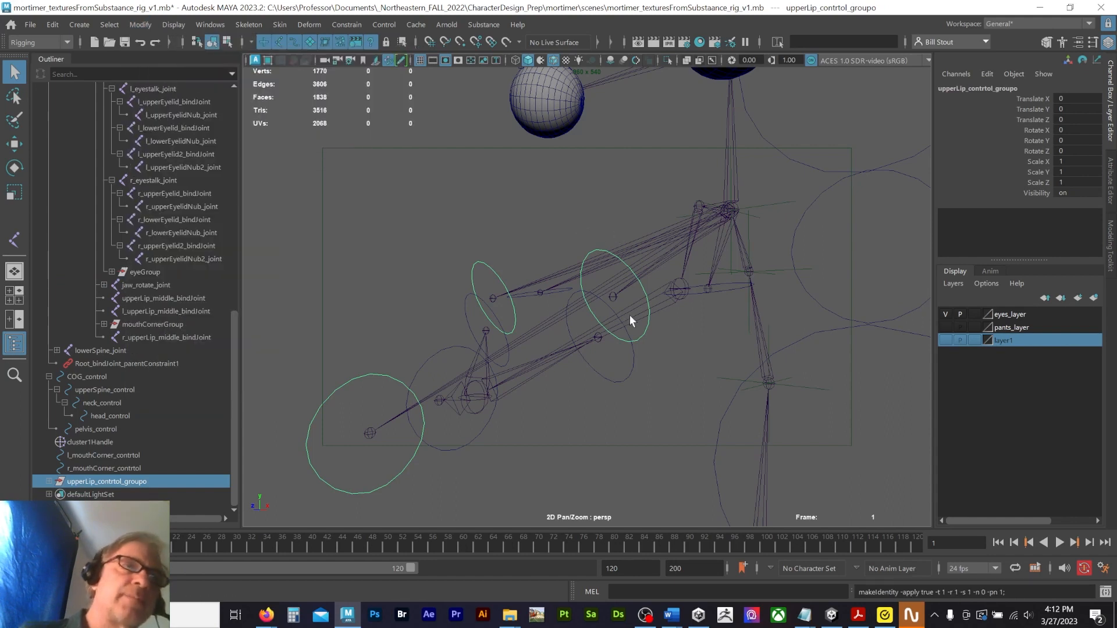
# Step: Parent-constrain the left middle lower-lip joint to its control, with maintain offset on and all translate and rotate axes
pyautogui.click(644, 291)
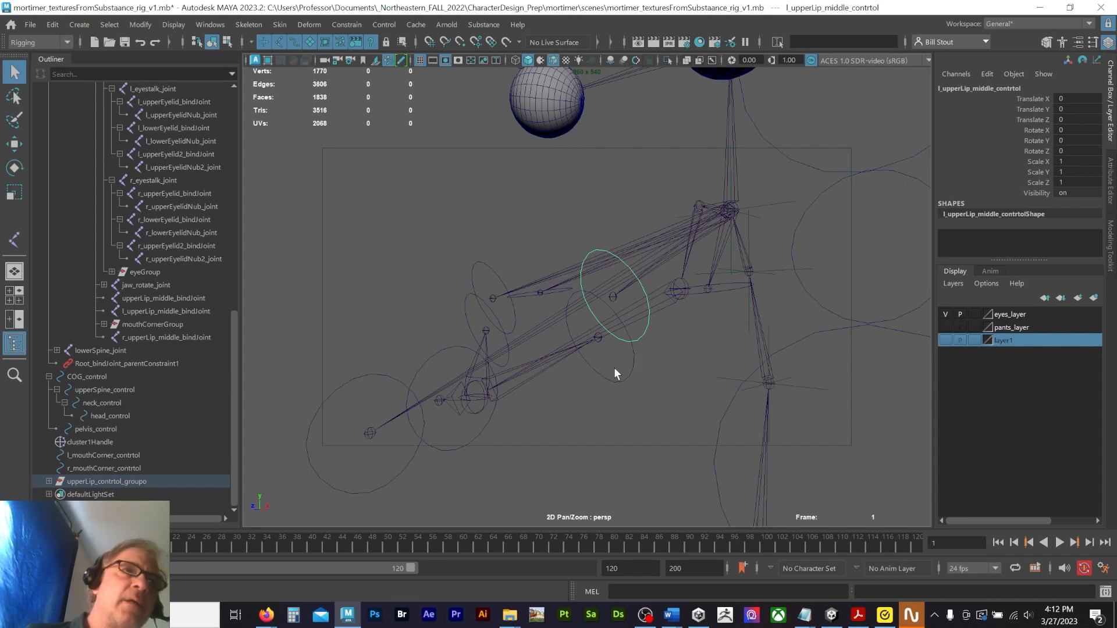
pyautogui.click(583, 340)
pyautogui.keyDown('shift'); pyautogui.click(585, 336); pyautogui.keyUp('shift')
pyautogui.click(346, 25)
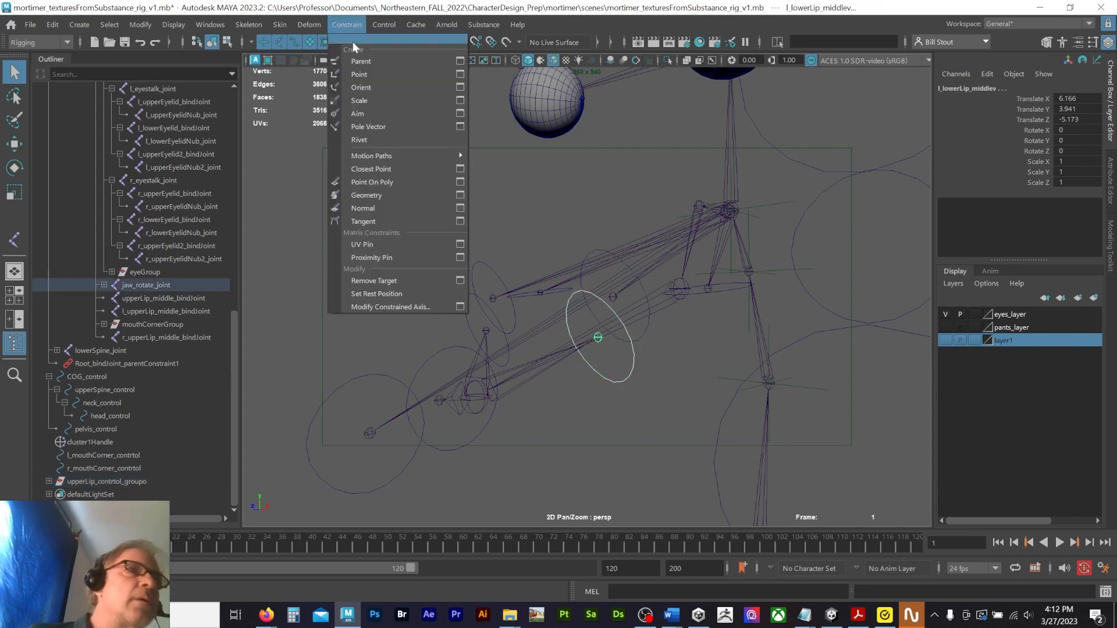
pyautogui.click(460, 61)
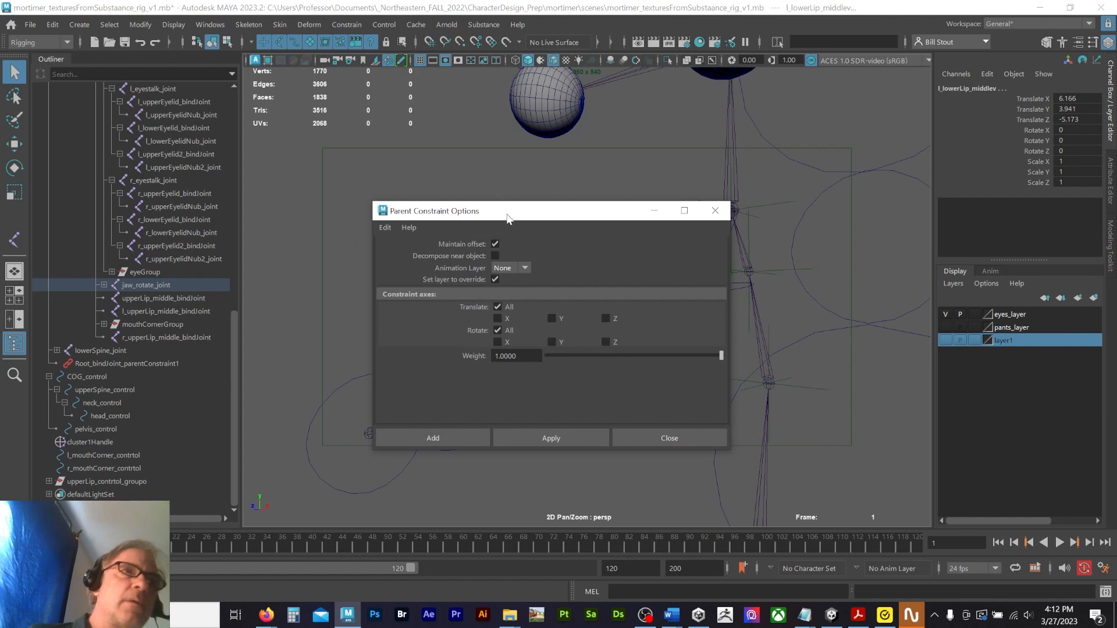
pyautogui.moveTo(507, 214); pyautogui.dragTo(855, 89)
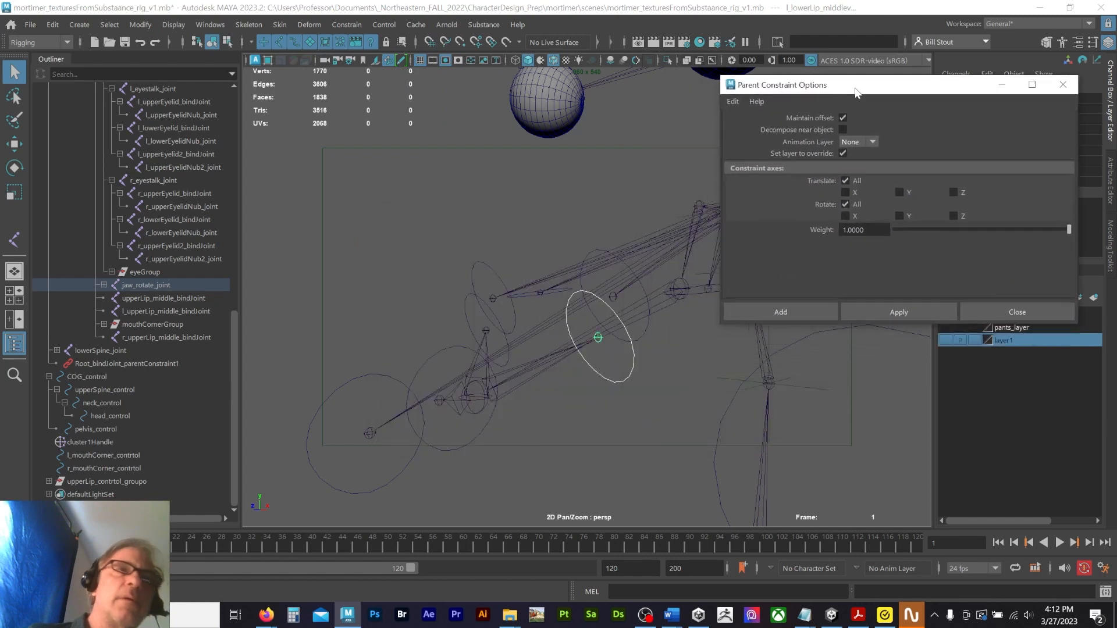
pyautogui.click(906, 312)
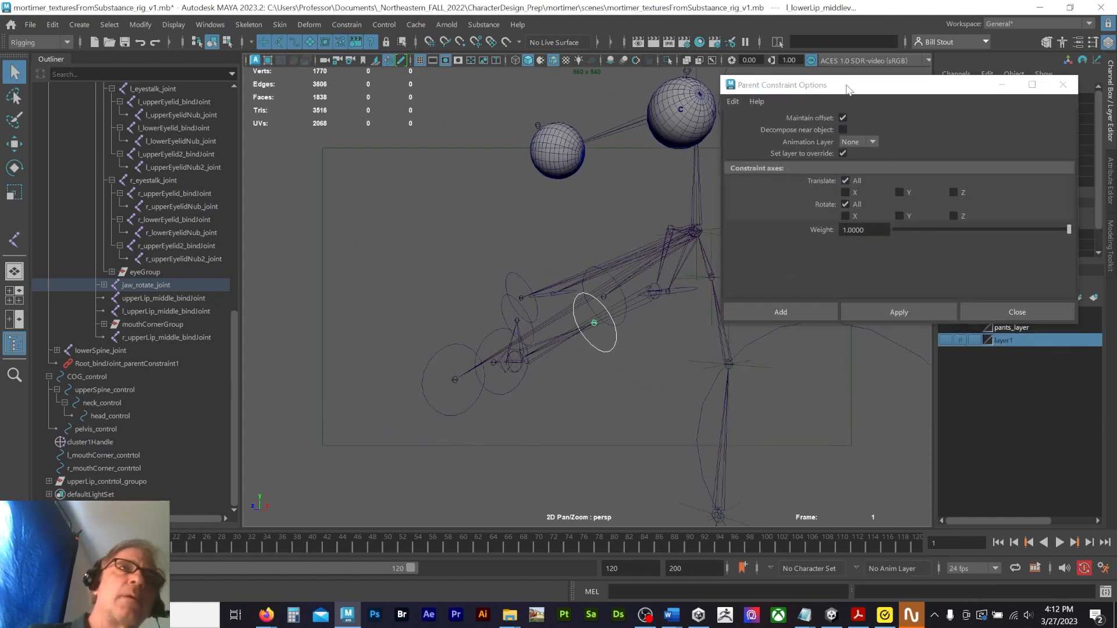
# Step: Raise head_control's Jaw Open to 23.5 to test how the lower-lip controls follow the jaw
pyautogui.moveTo(847, 89); pyautogui.dragTo(888, 307)
pyautogui.keyDown('alt'); pyautogui.moveTo(750, 273); pyautogui.dragTo(704, 237); pyautogui.keyUp('alt')
pyautogui.click(830, 179)
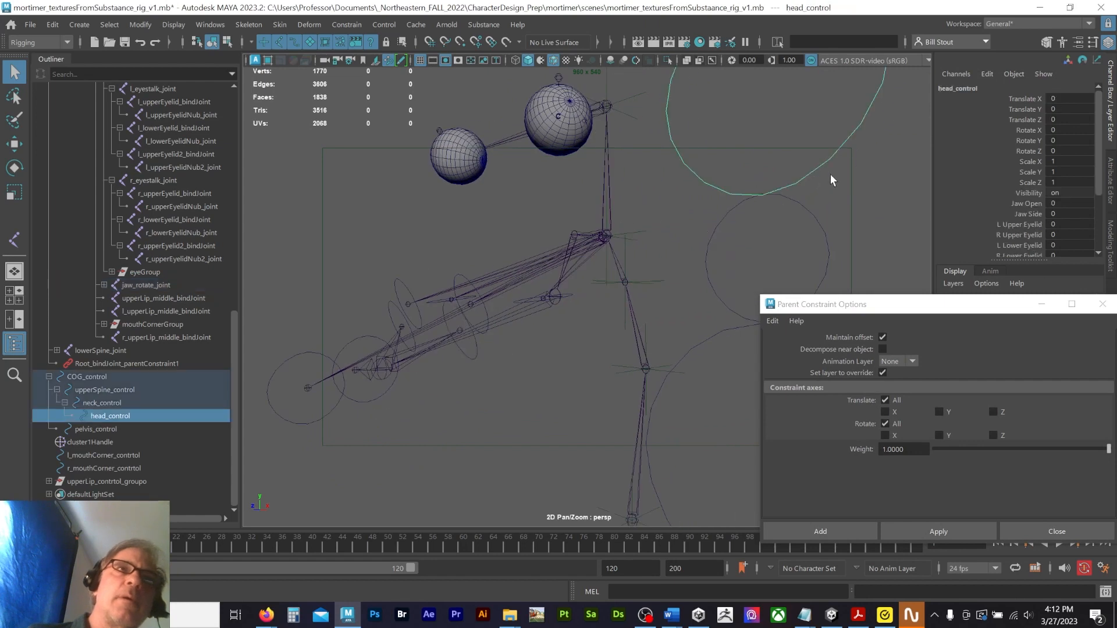
pyautogui.click(1029, 203)
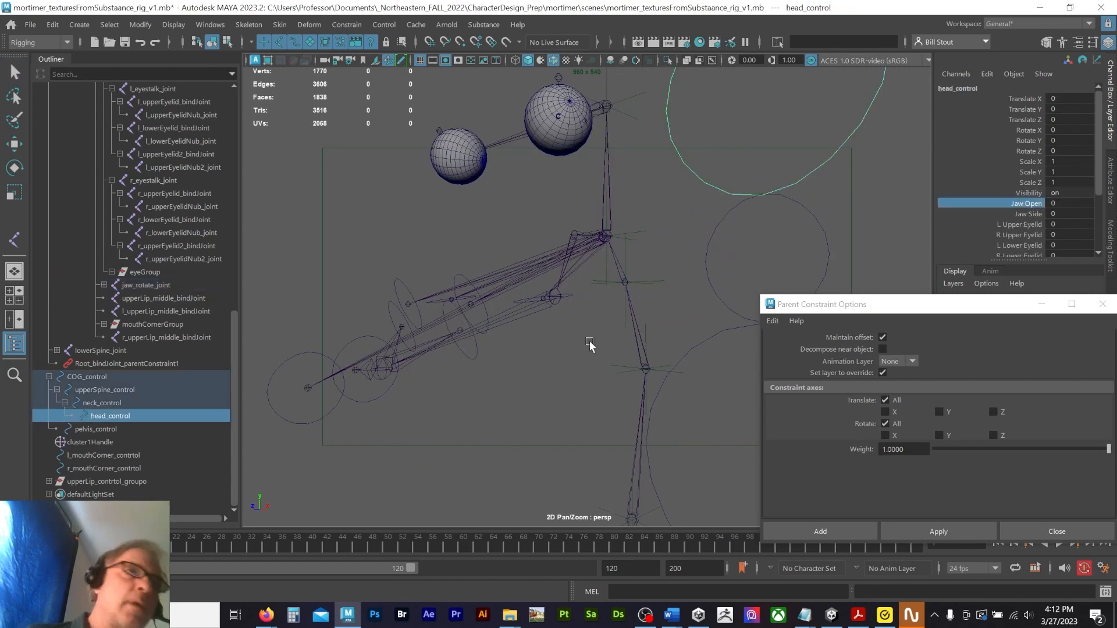
pyautogui.moveTo(590, 346); pyautogui.dragTo(693, 319, button='middle')
pyautogui.keyDown('alt'); pyautogui.moveTo(616, 358); pyautogui.dragTo(593, 369); pyautogui.keyUp('alt')
# Step: Test the constrained lip joint by moving l_lowerLip_middle_contrtol to about X 7, Y 0.4, Z -9.6
pyautogui.press('w')
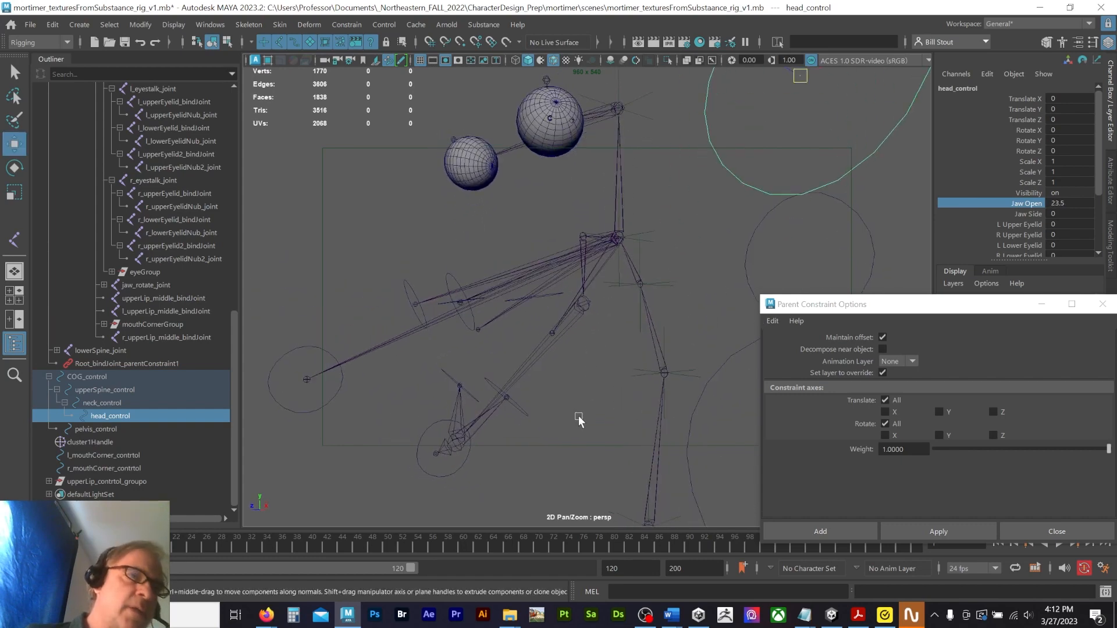
pyautogui.click(524, 418)
pyautogui.moveTo(498, 399); pyautogui.dragTo(602, 361)
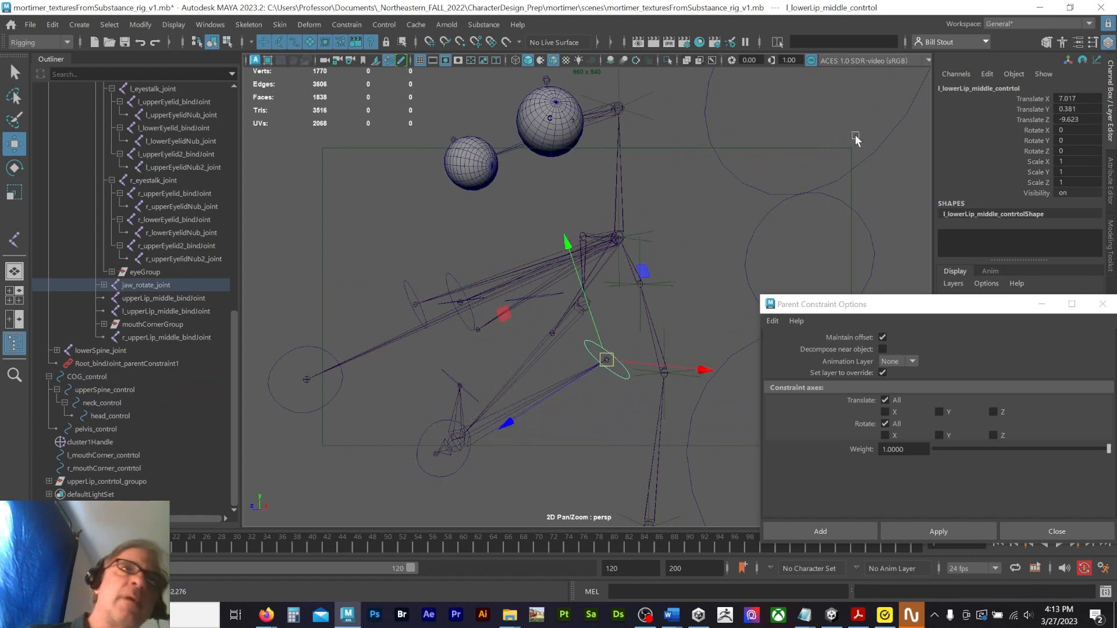
# Step: Reset head_control's Jaw Open to 0
pyautogui.moveTo(856, 139); pyautogui.dragTo(902, 160)
pyautogui.click(1070, 204)
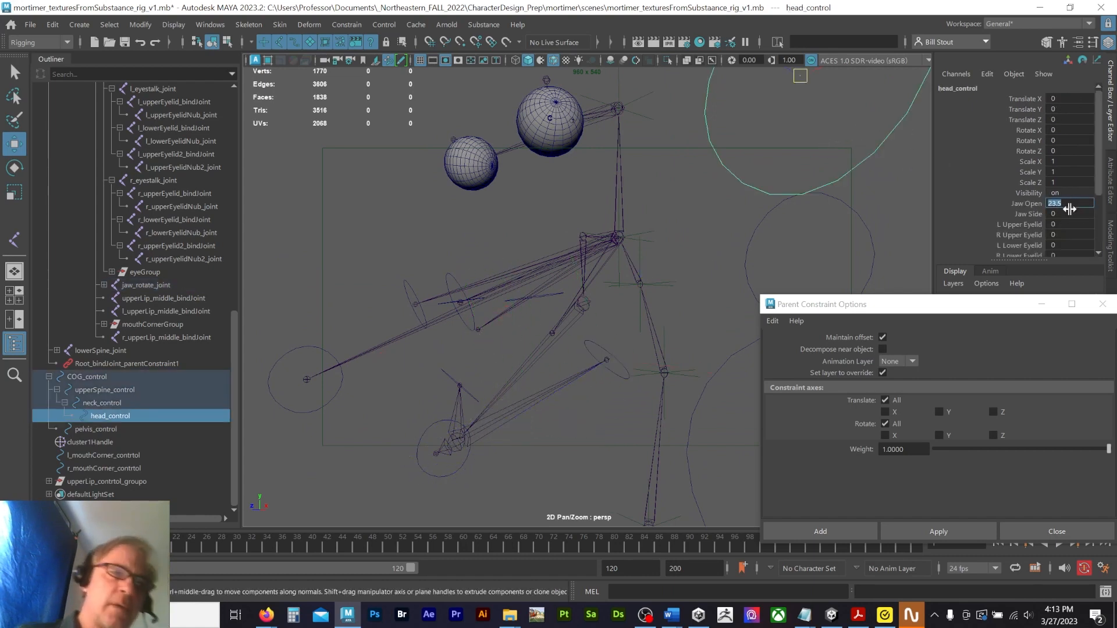
pyautogui.write('0')
pyautogui.press('Return')
# Step: Reset the X, Y and Z translation of l_lowerLip_middle_contrtol to 0
pyautogui.click(573, 348)
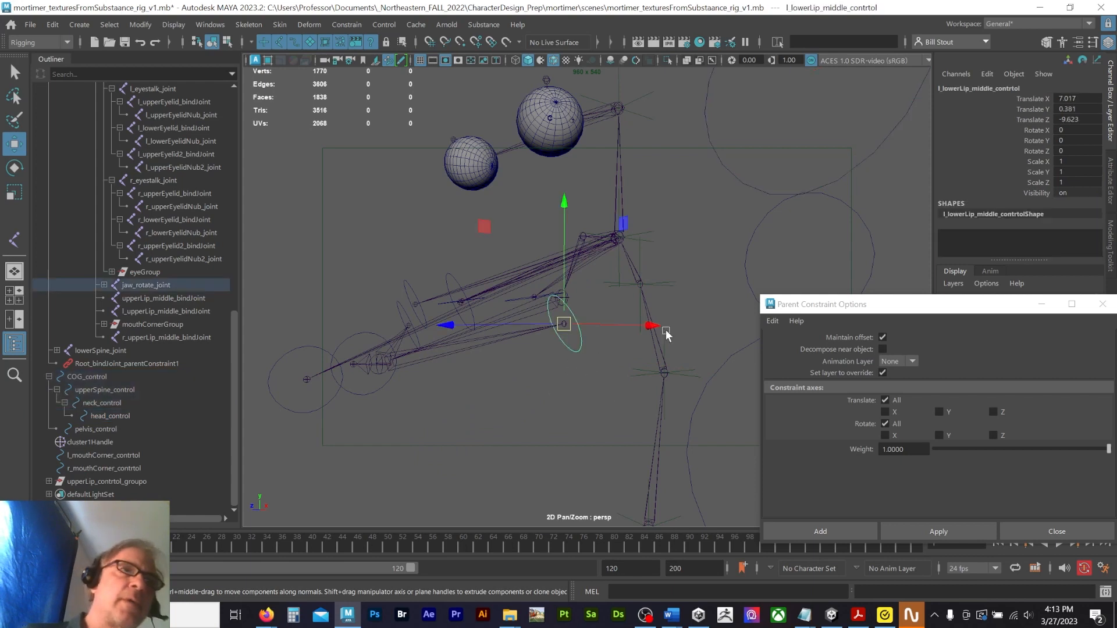
pyautogui.moveTo(1072, 94); pyautogui.dragTo(1072, 117)
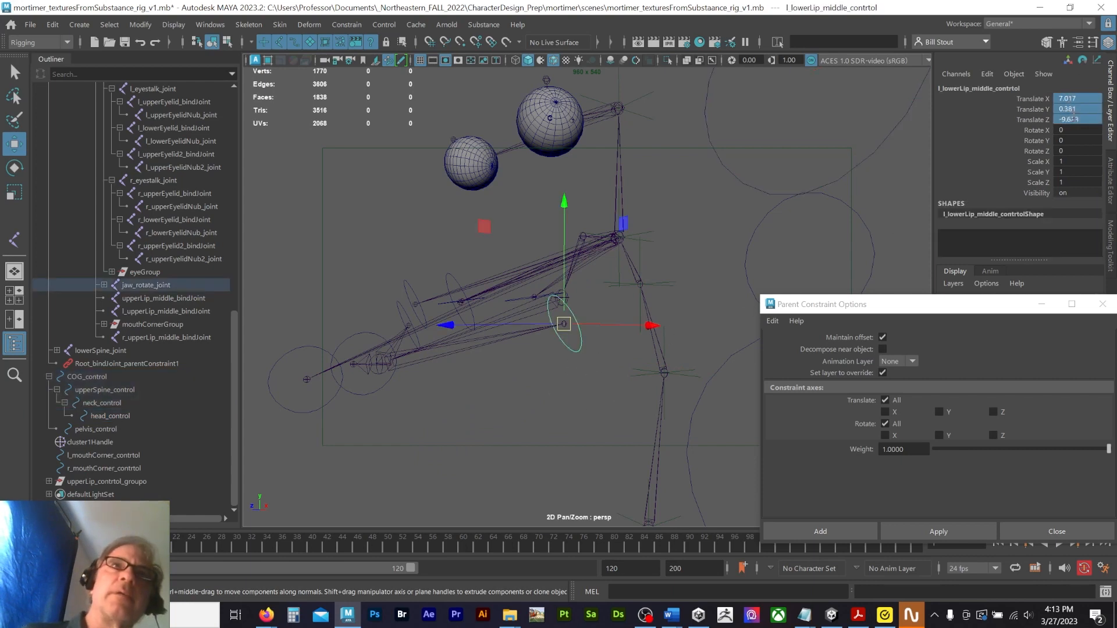
pyautogui.write('0')
pyautogui.press('Return')
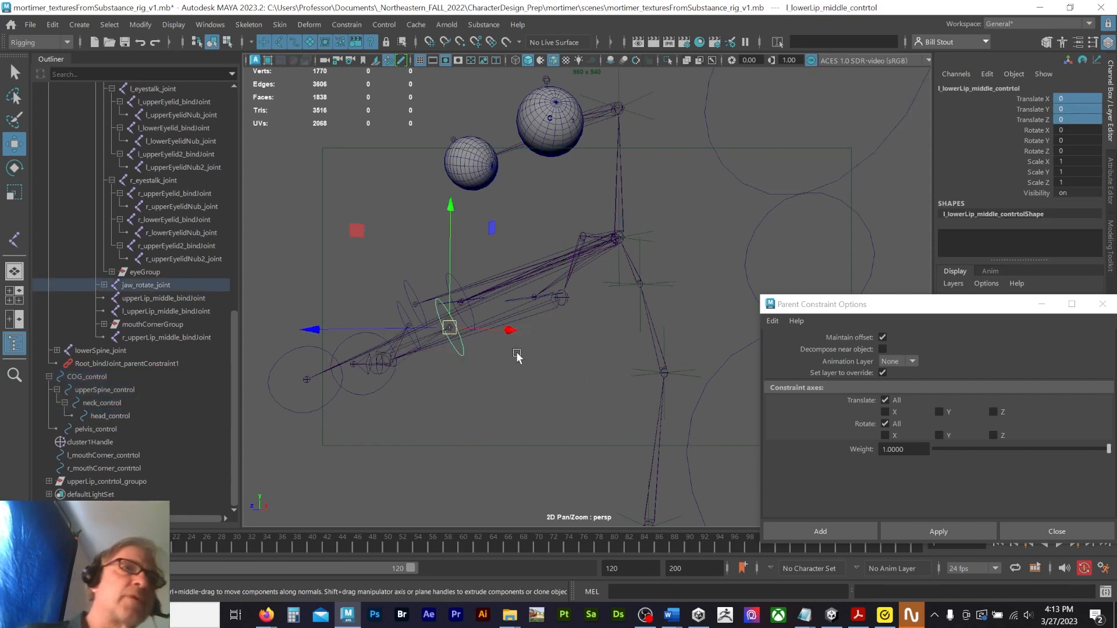
# Step: Parent-constrain l_upperLip_middle_bindJoint to the left middle upper-lip control with maintain offset on, and close the constraint options
pyautogui.keyDown('alt'); pyautogui.moveTo(518, 356); pyautogui.dragTo(488, 310); pyautogui.keyUp('alt')
pyautogui.click(486, 362)
pyautogui.press('q')
pyautogui.keyDown('shift'); pyautogui.click(434, 327); pyautogui.keyUp('shift')
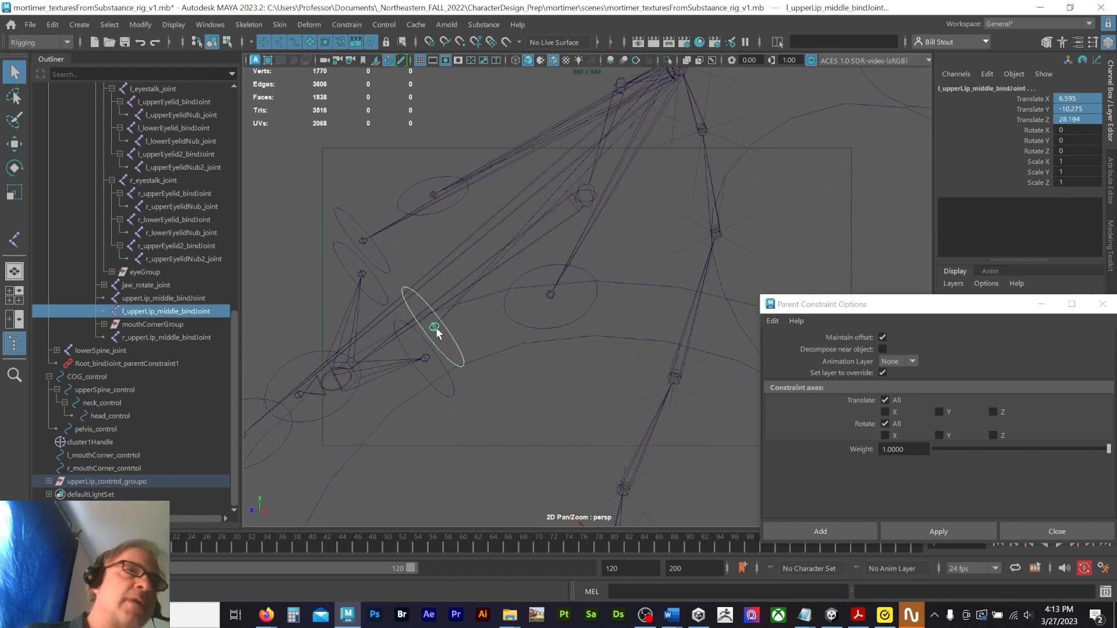
pyautogui.click(825, 530)
# Step: Parent-constrain l_mouthCorner_bindJoint to l_mouthCorner_contrtol
pyautogui.click(600, 323)
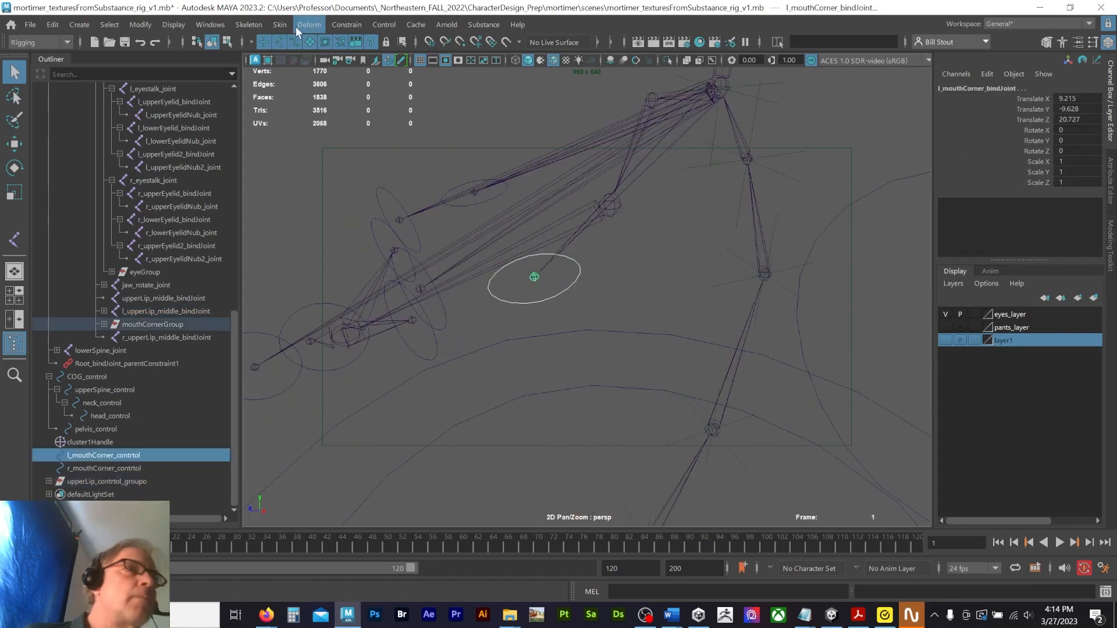
pyautogui.click(342, 25)
pyautogui.click(357, 61)
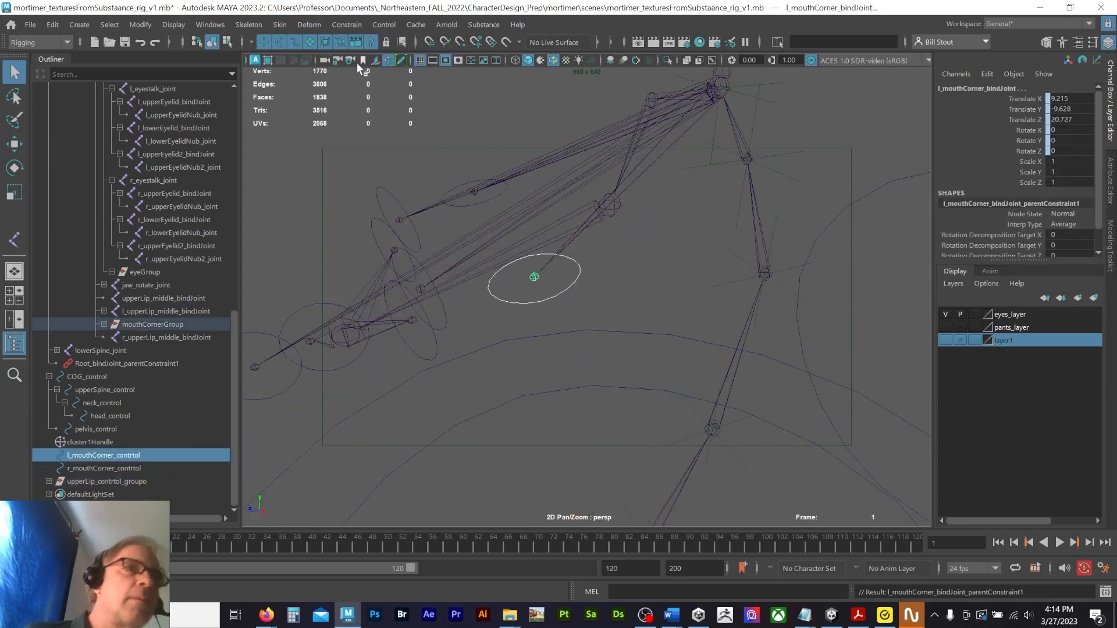
# Step: Parent-constrain the center lower-lip and center upper-lip joints to their matching center controls
pyautogui.keyDown('alt'); pyautogui.moveTo(458, 302); pyautogui.dragTo(465, 306); pyautogui.keyUp('alt')
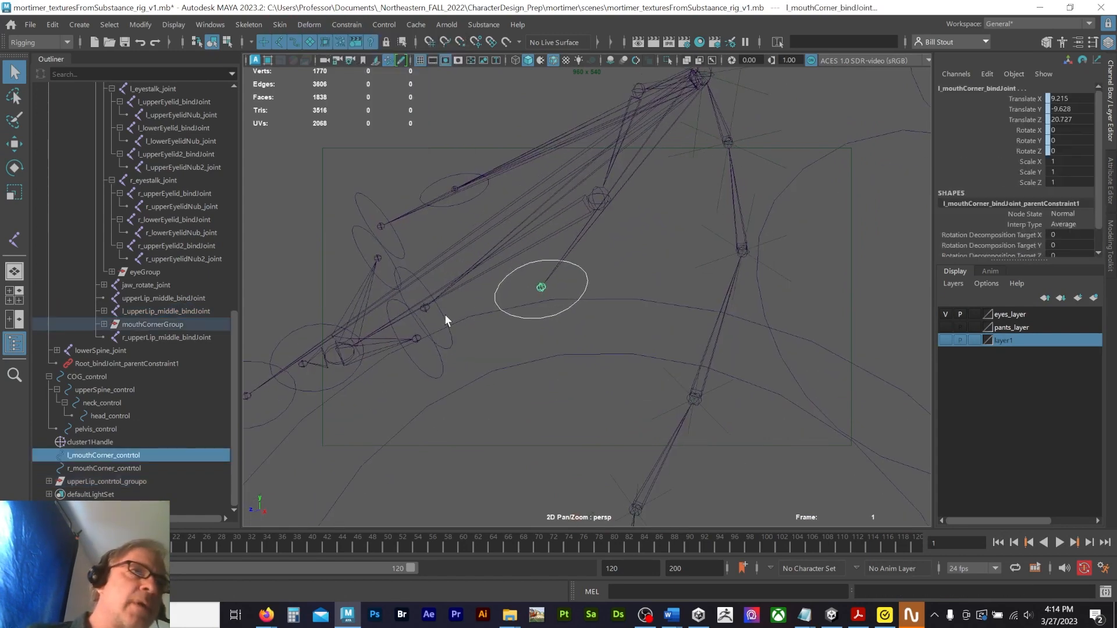
pyautogui.click(439, 314)
pyautogui.click(426, 309)
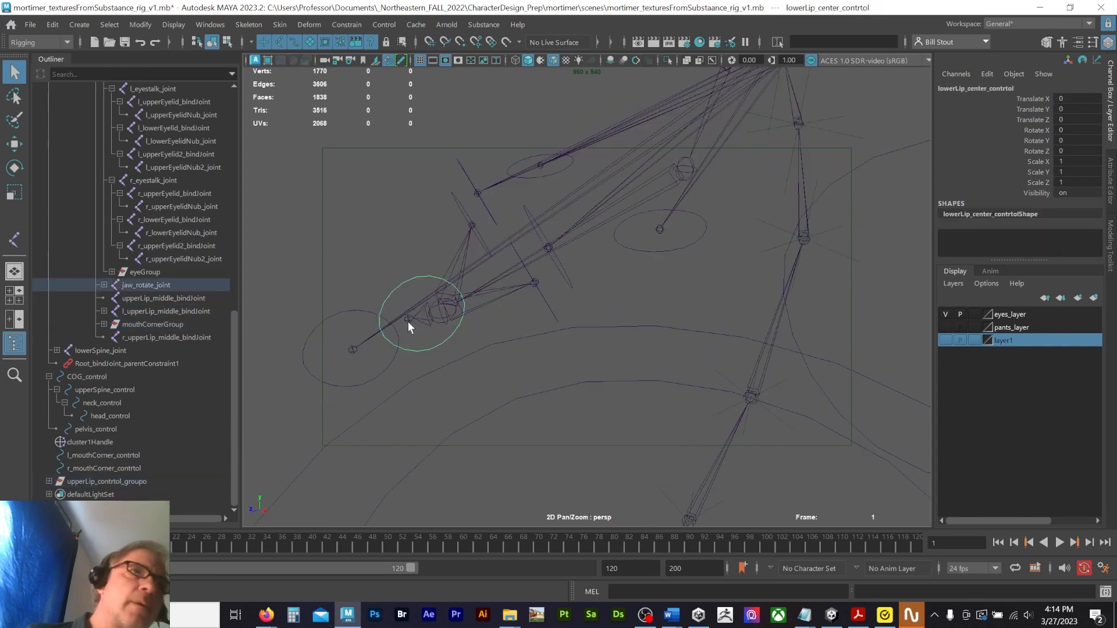
pyautogui.click(408, 320)
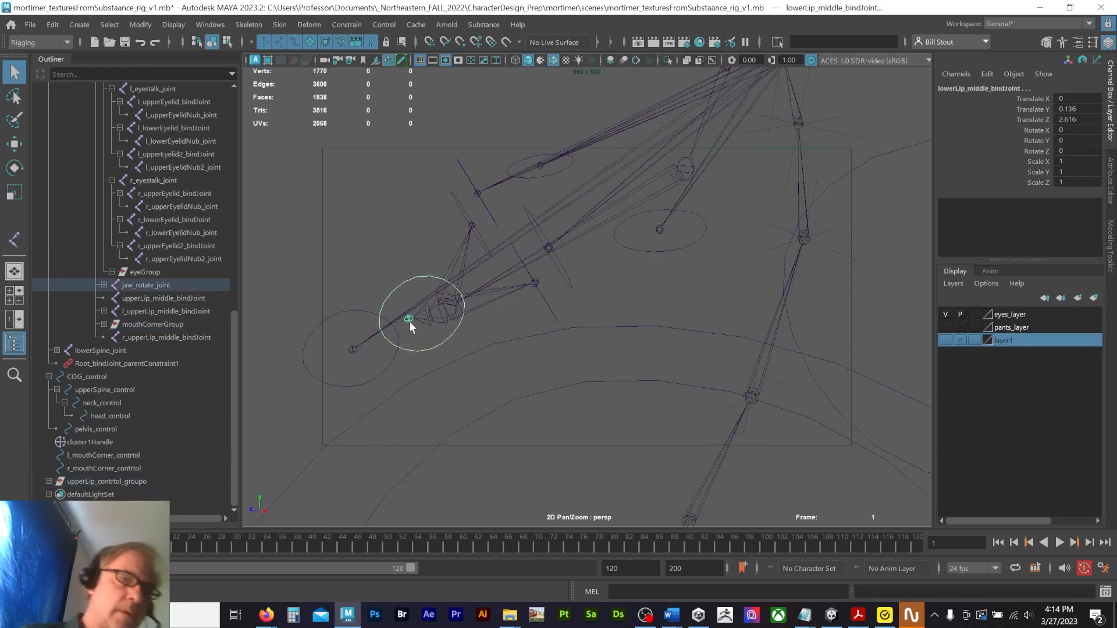
pyautogui.click(358, 352)
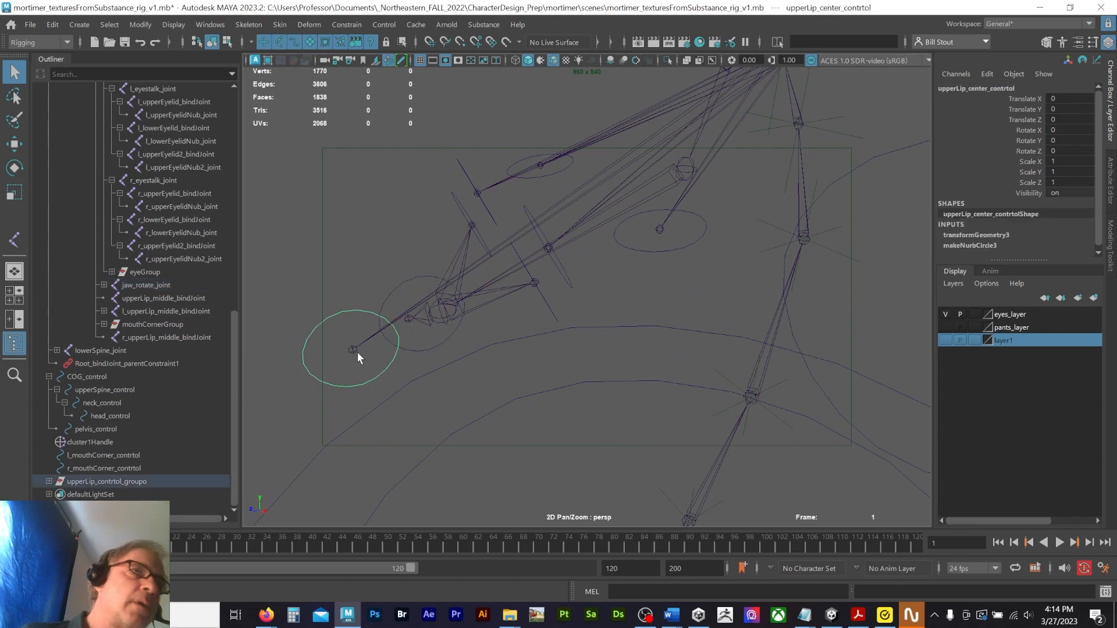
pyautogui.click(355, 351)
# Step: Parent-constrain the right middle lower-lip and right middle upper-lip joints to their matching controls
pyautogui.keyDown('alt'); pyautogui.moveTo(435, 271); pyautogui.dragTo(461, 215); pyautogui.keyUp('alt')
pyautogui.click(483, 205)
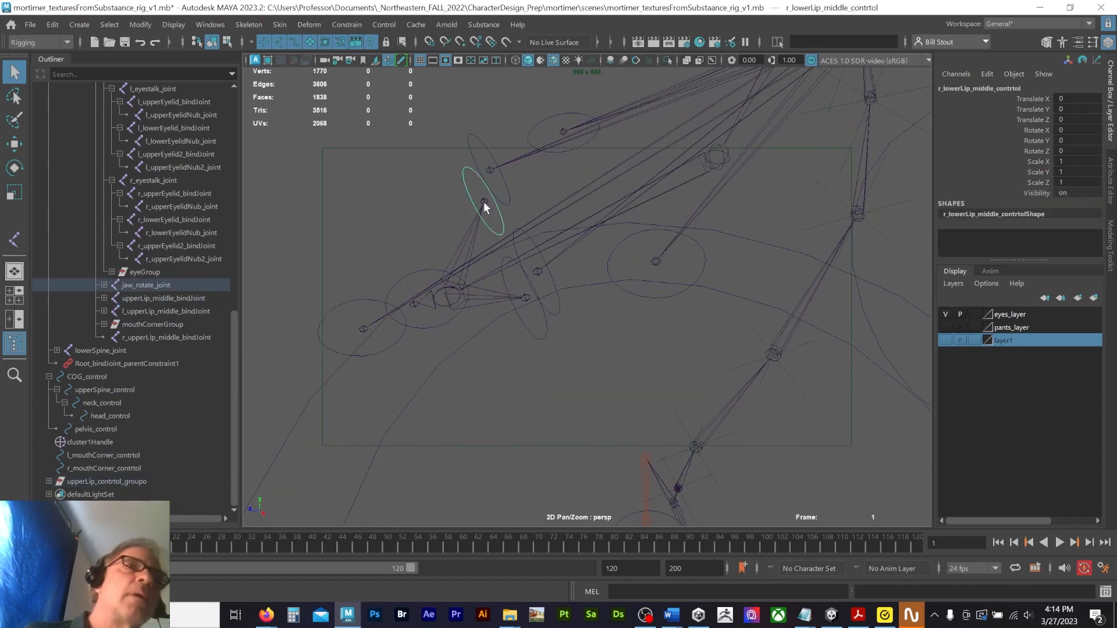
pyautogui.keyDown('shift'); pyautogui.click(485, 204); pyautogui.keyUp('shift')
pyautogui.press('g')
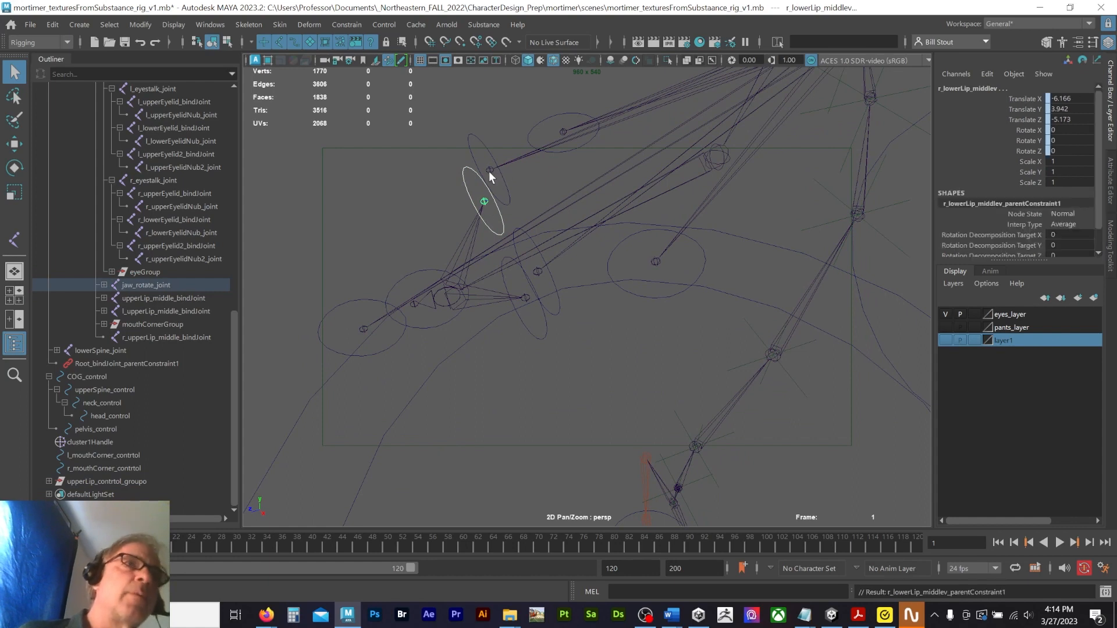
pyautogui.click(503, 176)
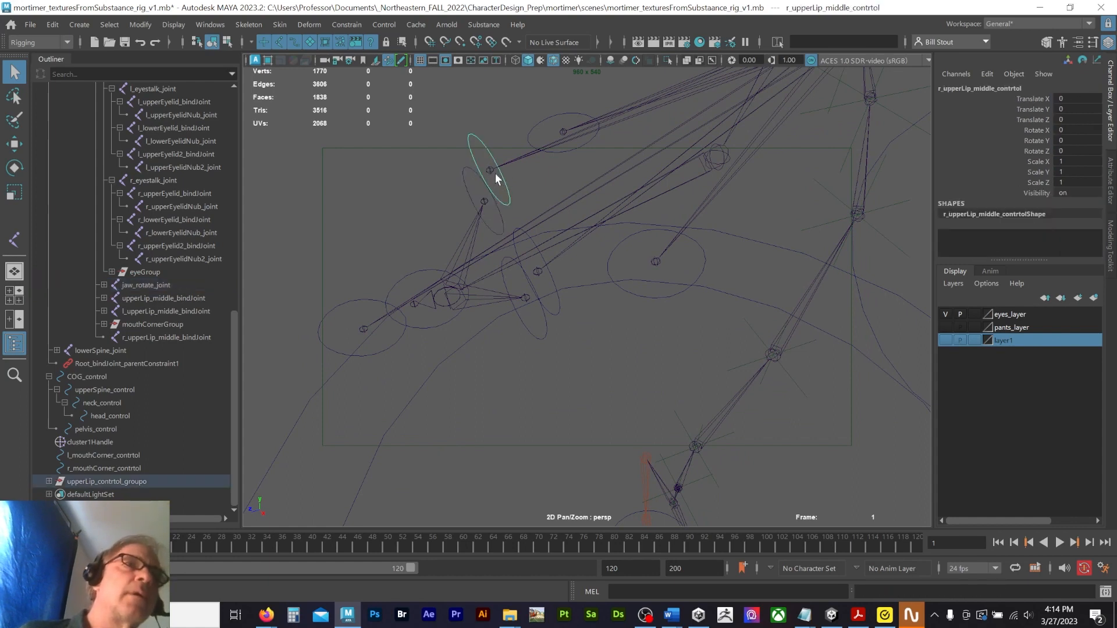
pyautogui.keyDown('shift'); pyautogui.click(489, 169); pyautogui.keyUp('shift')
pyautogui.press('g')
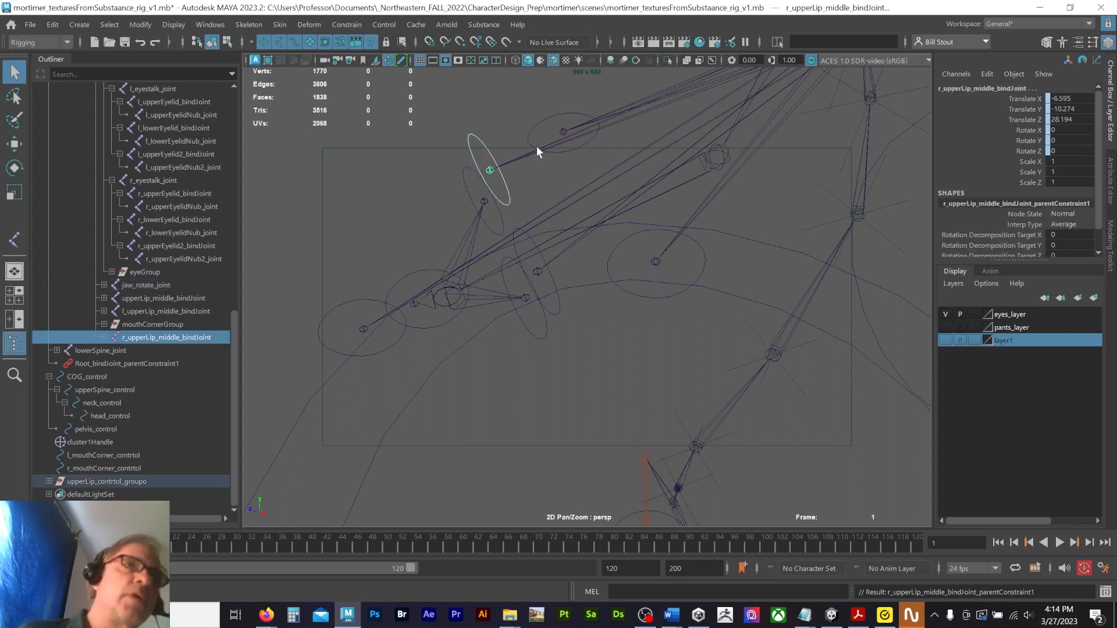
# Step: Parent-constrain r_mouthCorner_bindJoint to r_mouthCorner_contrtol
pyautogui.click(535, 137)
pyautogui.keyDown('shift'); pyautogui.click(561, 134); pyautogui.keyUp('shift')
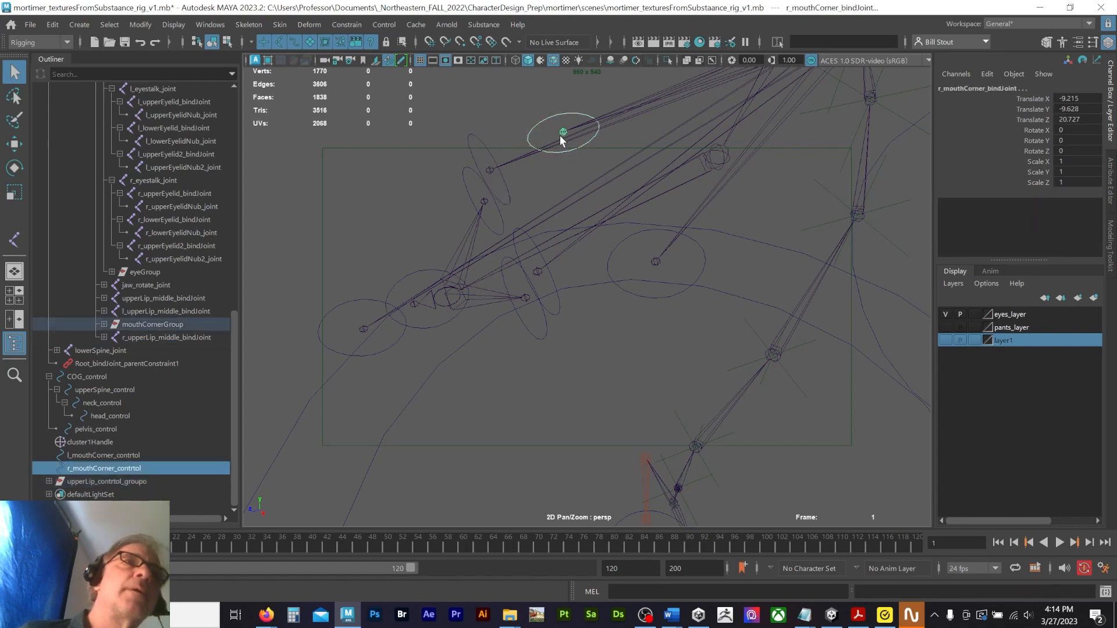
pyautogui.press('g')
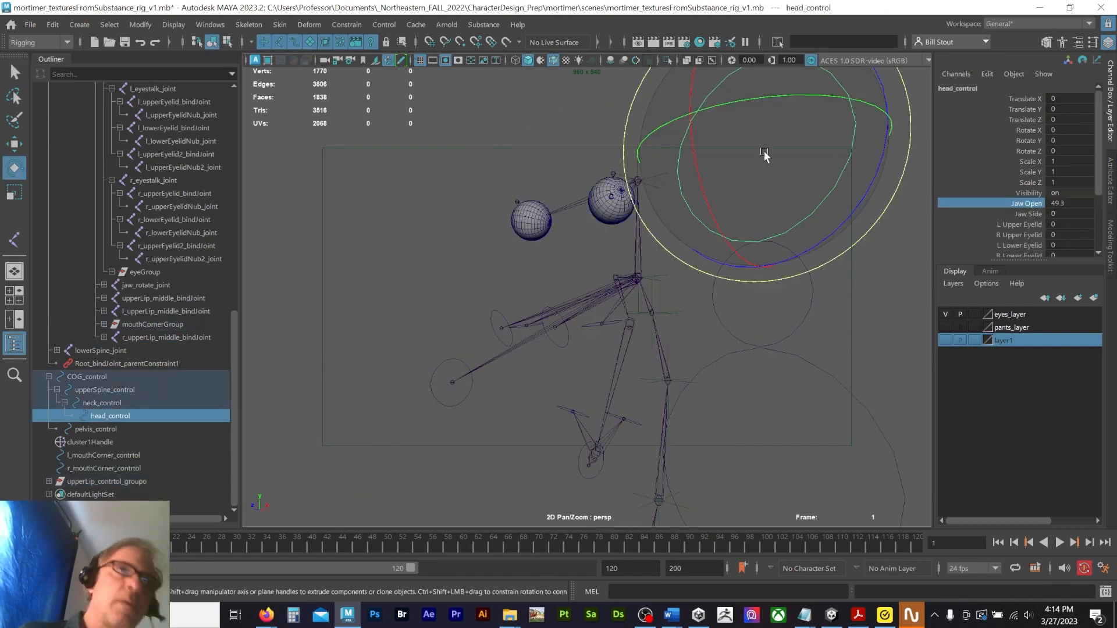
# Step: Try rotating head_control about -15 degrees in Y to check how the lip controls follow the head
pyautogui.moveTo(776, 95); pyautogui.dragTo(738, 190)
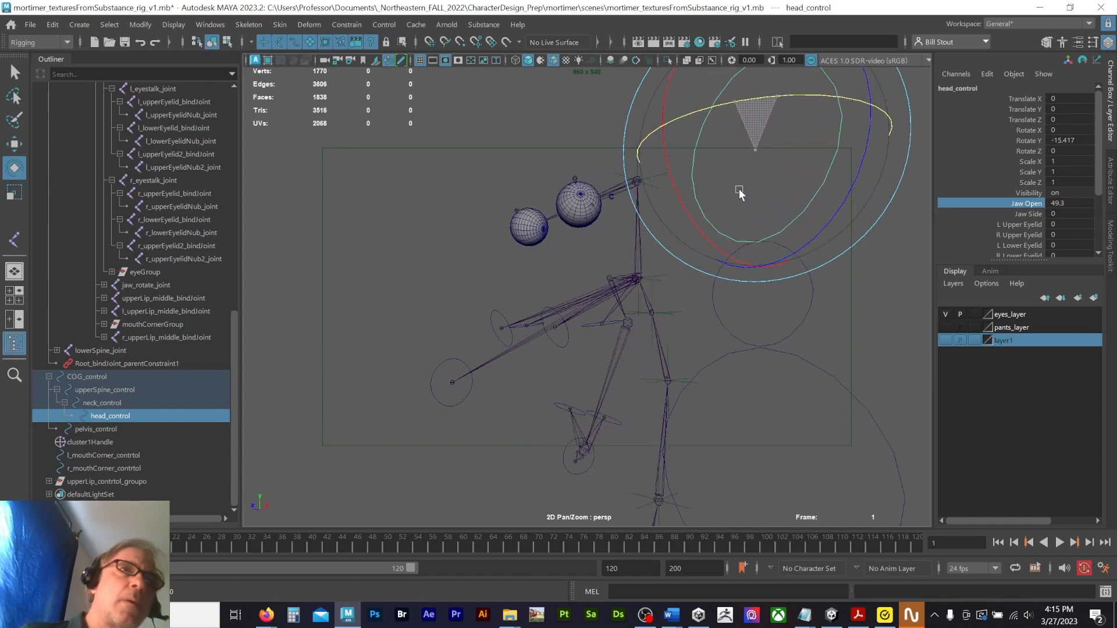
# Step: Rename the upper-lip group as upperLip_contrtol_group and parent it under head_bindJoint
pyautogui.click(96, 483)
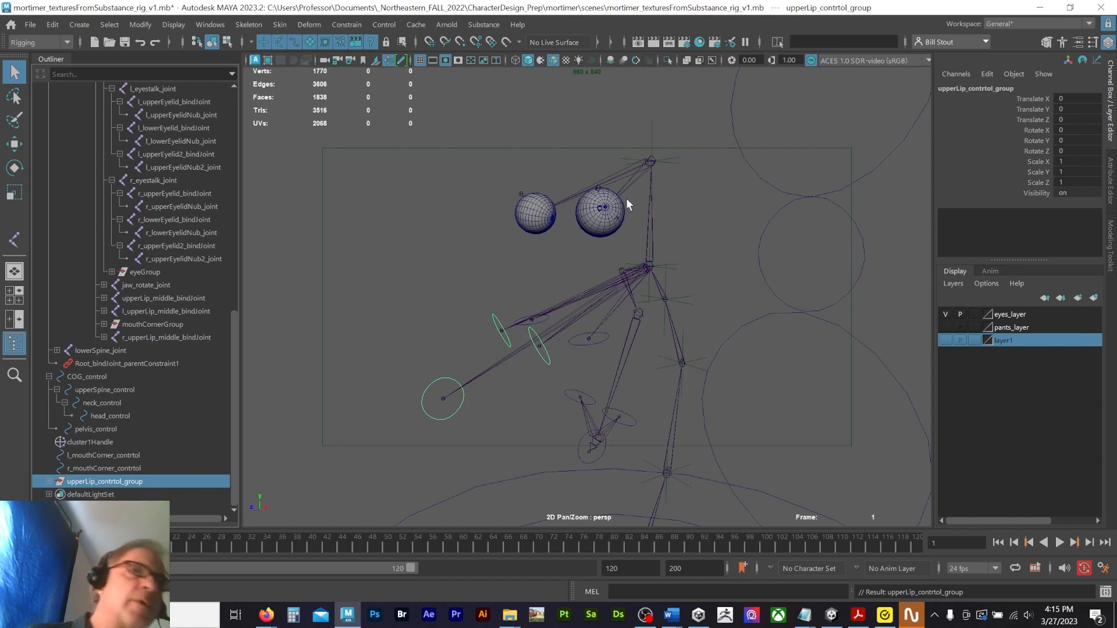
pyautogui.keyDown('alt'); pyautogui.moveTo(696, 182); pyautogui.dragTo(670, 186); pyautogui.keyUp('alt')
pyautogui.click(668, 184)
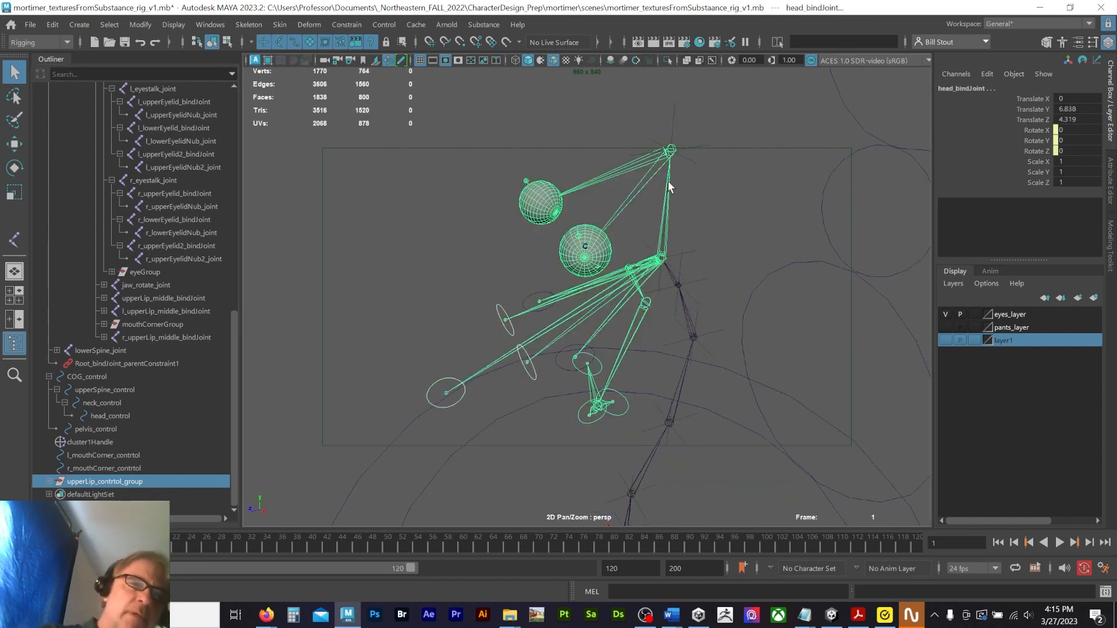
pyautogui.press('p')
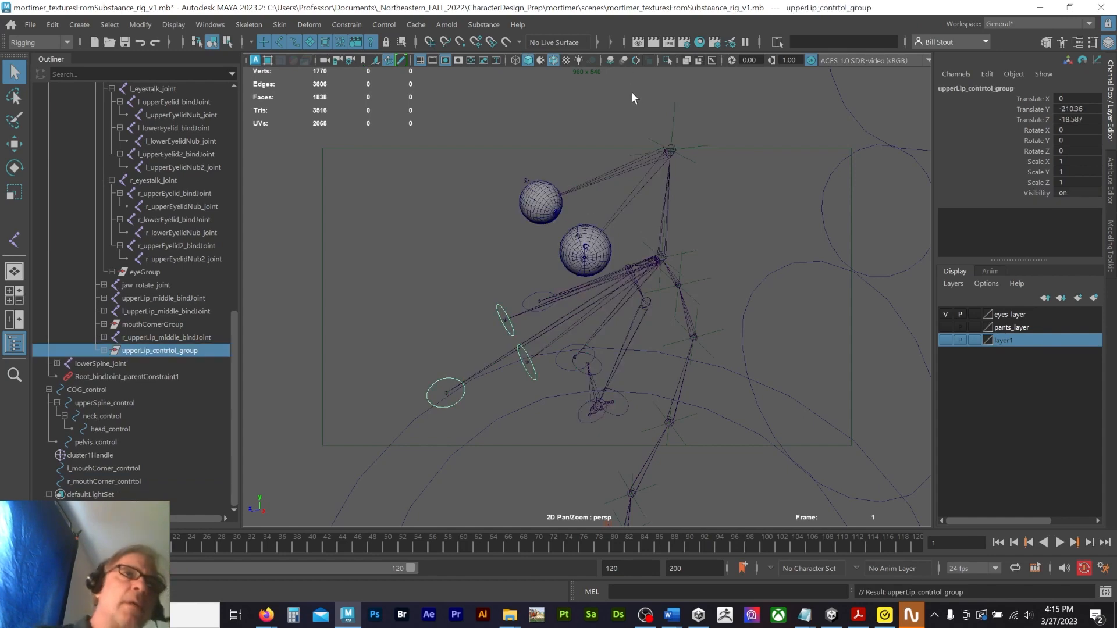
# Step: Test the upper-lip attachment by rotating head_control about -38 degrees in Y, and undo the rotation
pyautogui.scroll(-4, 689, 218)
pyautogui.keyDown('alt'); pyautogui.moveTo(688, 219); pyautogui.dragTo(732, 138); pyautogui.keyUp('alt')
pyautogui.click(718, 127)
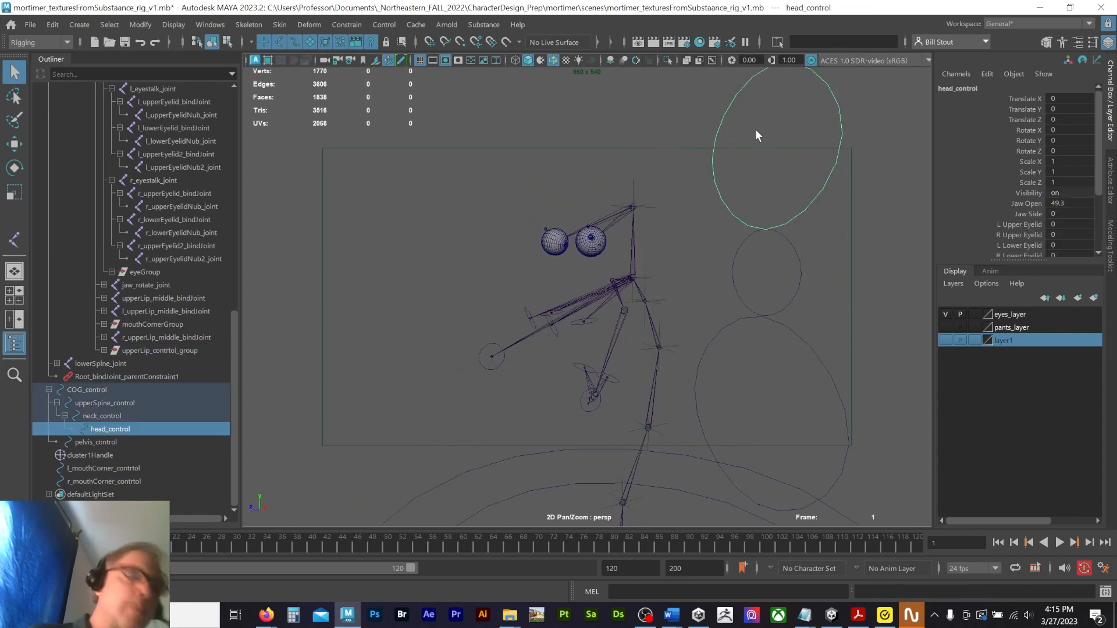
pyautogui.press('r')
pyautogui.press('e')
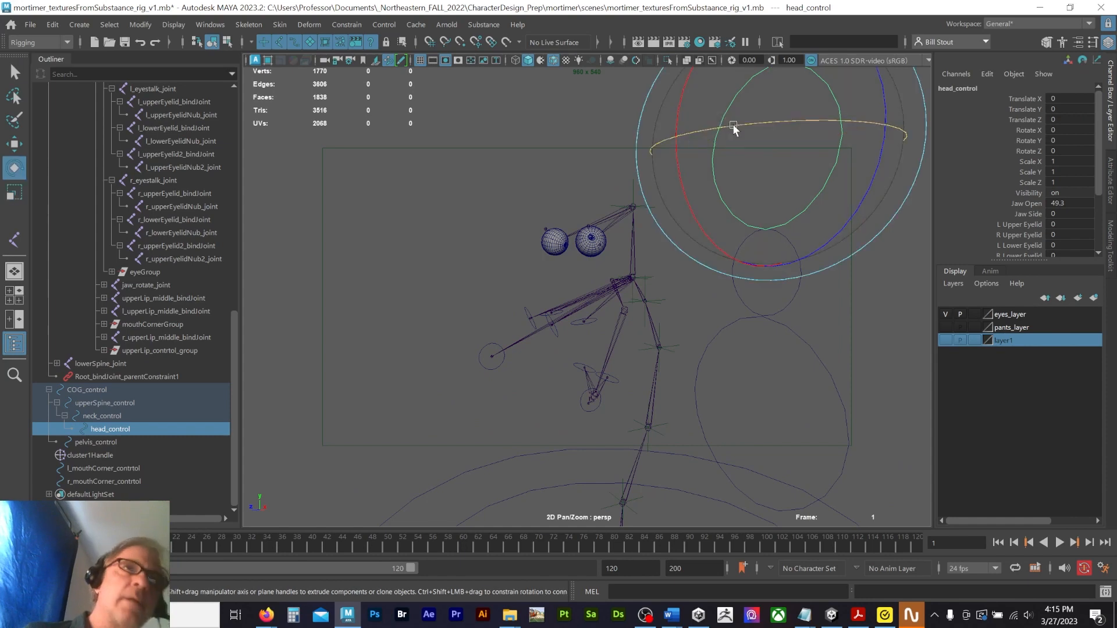
pyautogui.moveTo(745, 121); pyautogui.dragTo(655, 149)
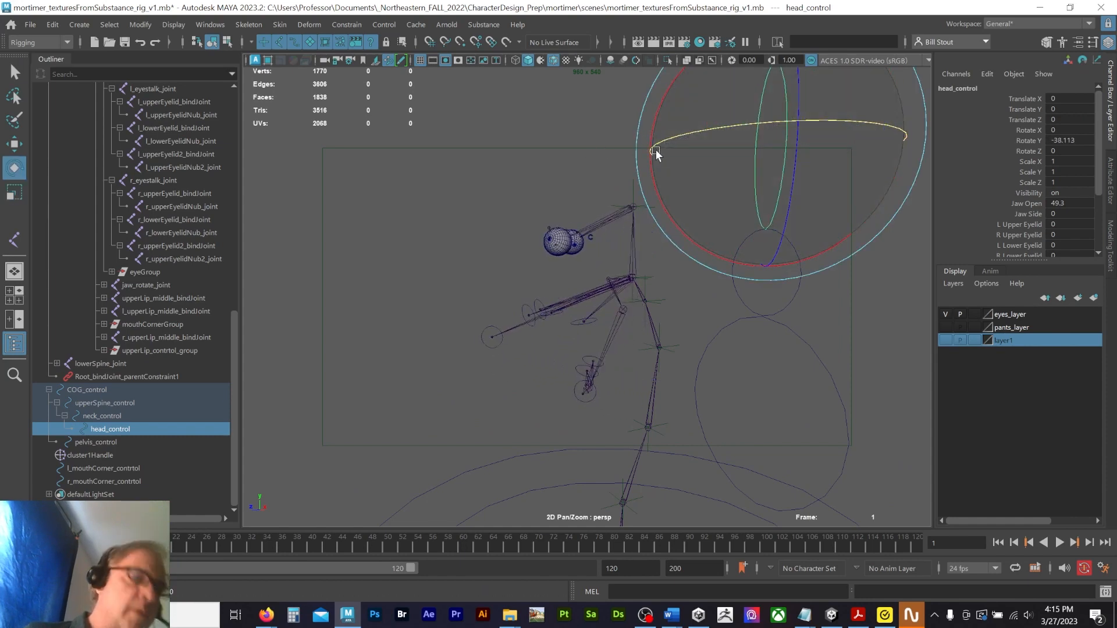
pyautogui.hotkey('ctrl', 'z')
# Step: Clear the selection and save the scene
pyautogui.click(436, 288)
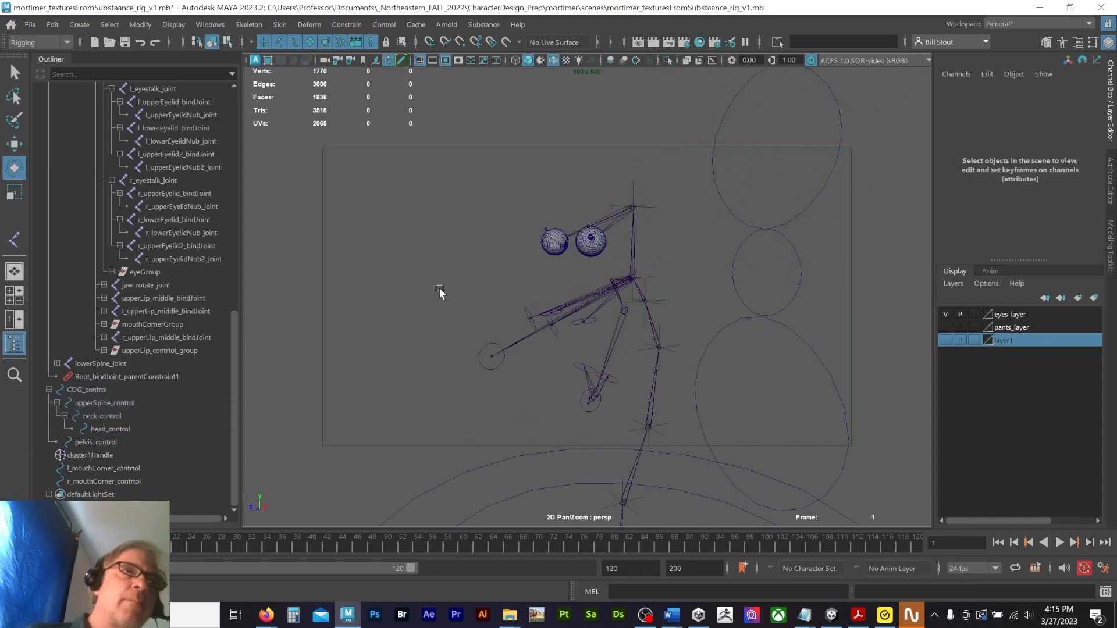
pyautogui.hotkey('ctrl', 's')
# Step: Trace a mouth-corner bind joint up to its parent group, and inspect the center upper-lip control's grouping for comparison
pyautogui.keyDown('alt'); pyautogui.moveTo(494, 294); pyautogui.dragTo(618, 372); pyautogui.keyUp('alt')
pyautogui.click(606, 364)
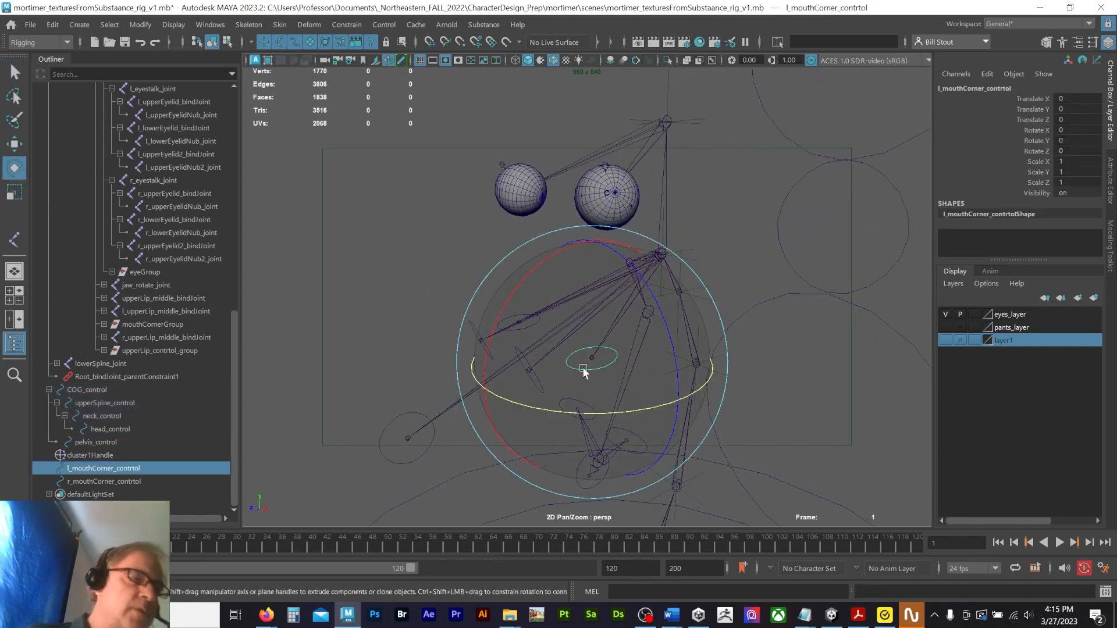
pyautogui.press('q')
pyautogui.keyDown('shift'); pyautogui.click(517, 327); pyautogui.keyUp('shift')
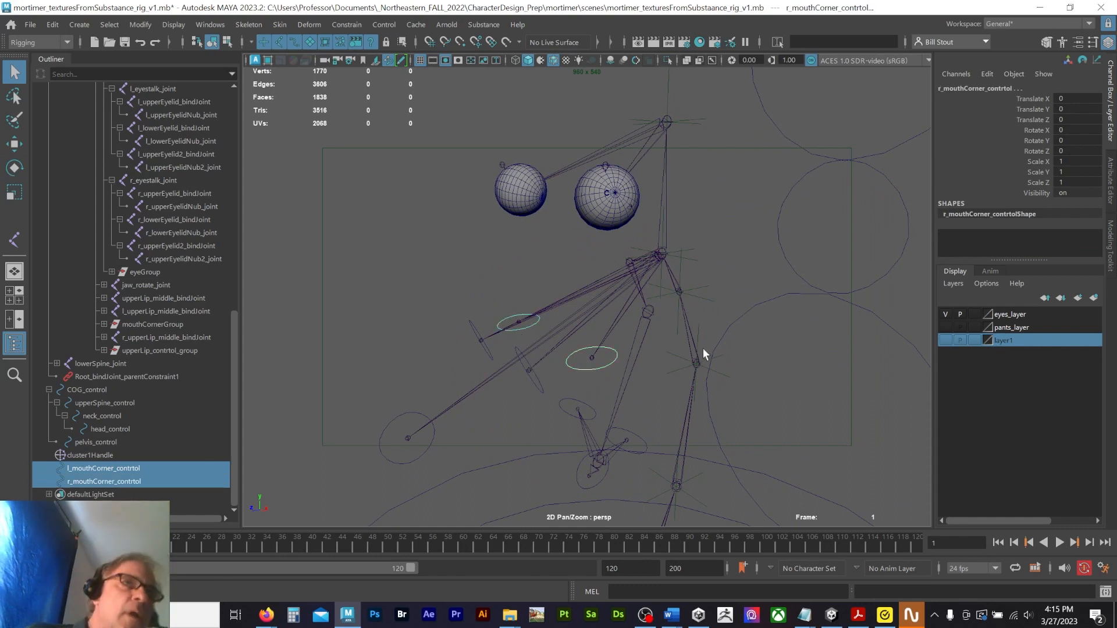
pyautogui.click(592, 358)
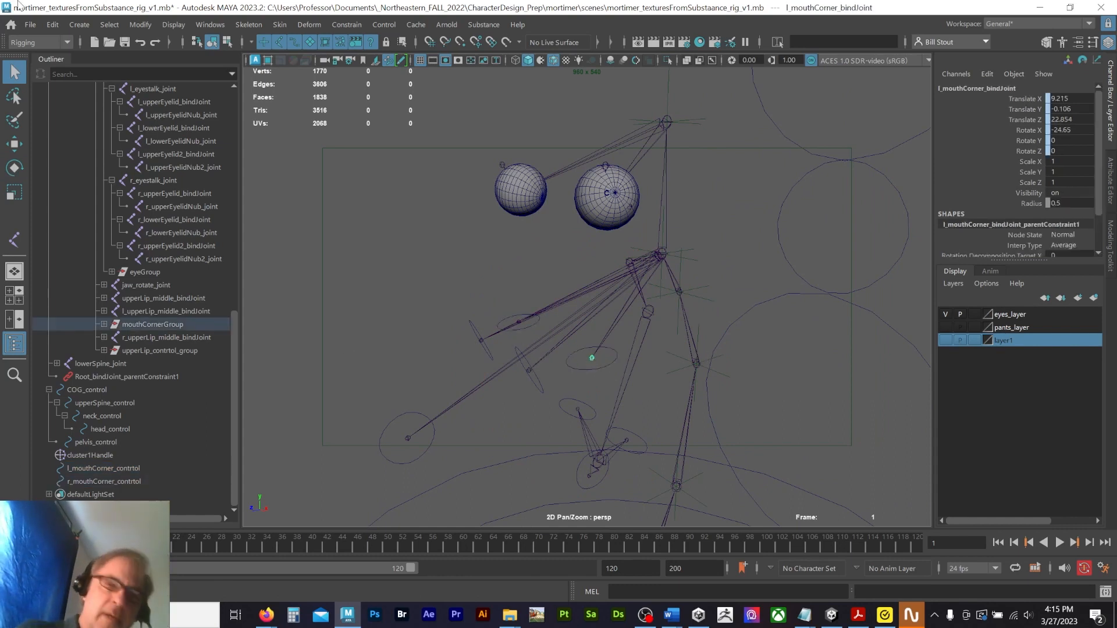
pyautogui.press('Up')
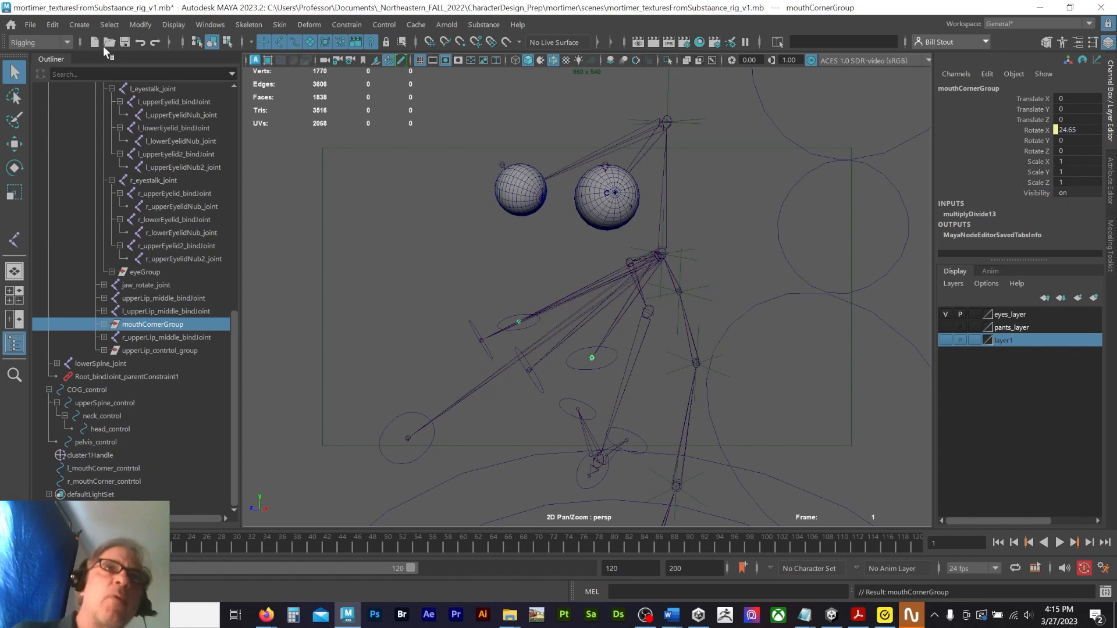
pyautogui.click(406, 464)
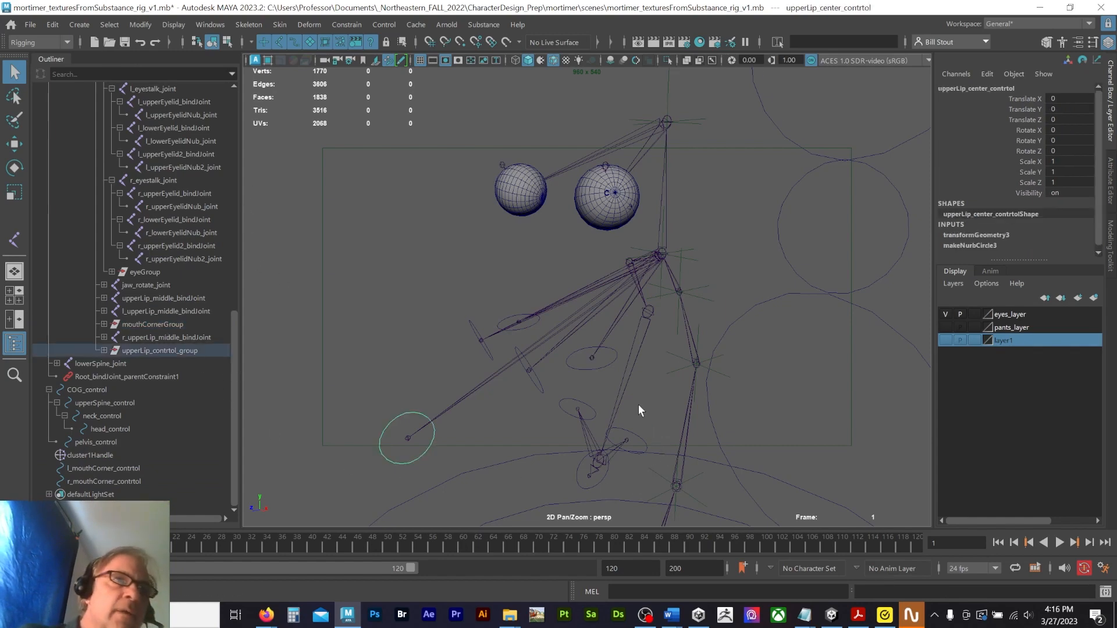
# Step: Parent r_mouthCorner_contrtol and l_mouthCorner_contrtol under mouthCornerGroup
pyautogui.moveTo(640, 411)
pyautogui.keyDown('alt'); pyautogui.mouseDown()
pyautogui.moveTo(651, 411)
pyautogui.moveTo(628, 396)
pyautogui.mouseUp(); pyautogui.keyUp('alt')
pyautogui.click(523, 331)
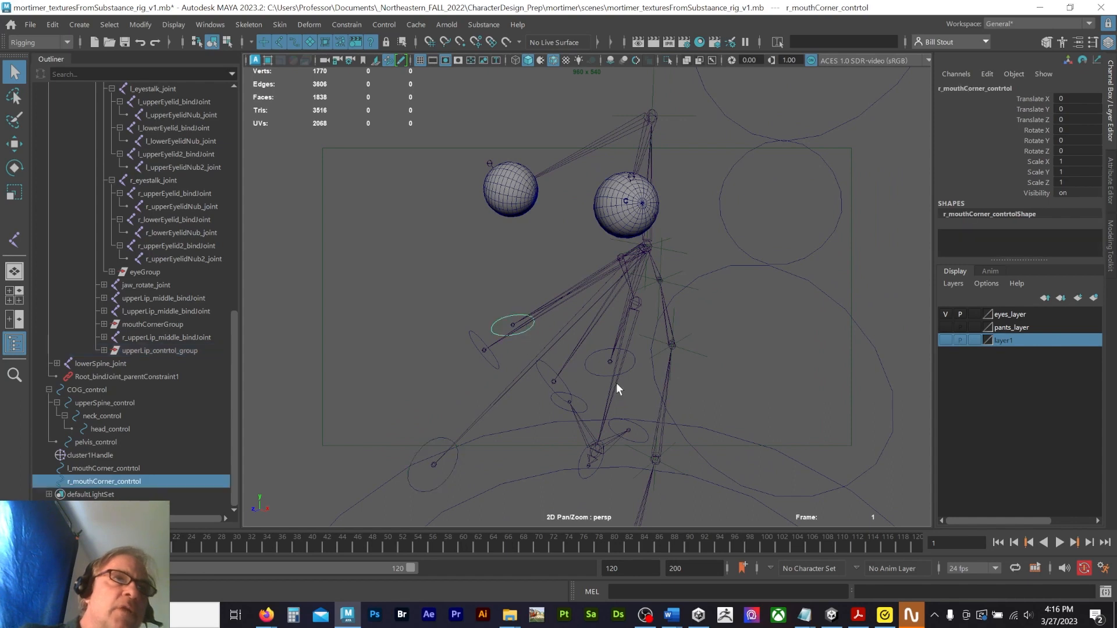
pyautogui.keyDown('shift'); pyautogui.click(626, 369); pyautogui.keyUp('shift')
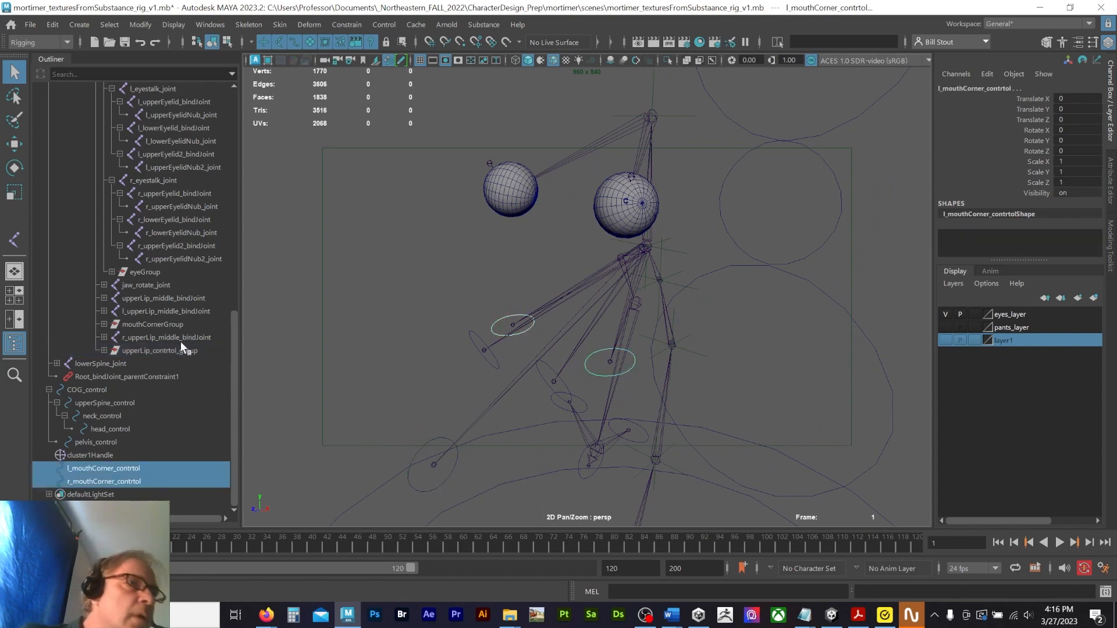
pyautogui.keyDown('ctrl'); pyautogui.click(162, 324); pyautogui.keyUp('ctrl')
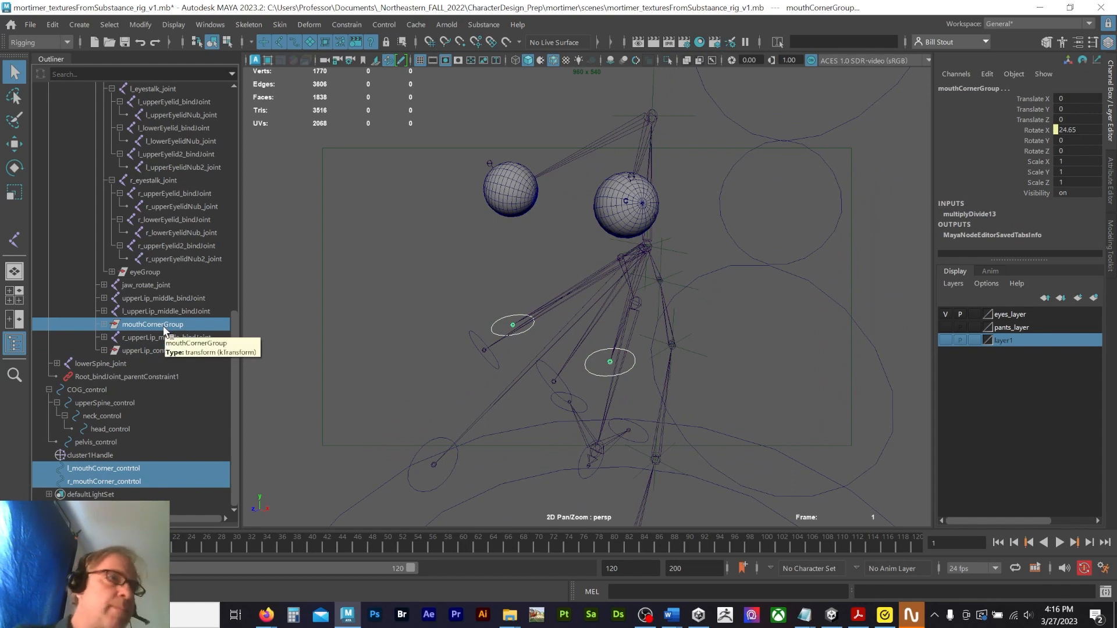
pyautogui.press('p')
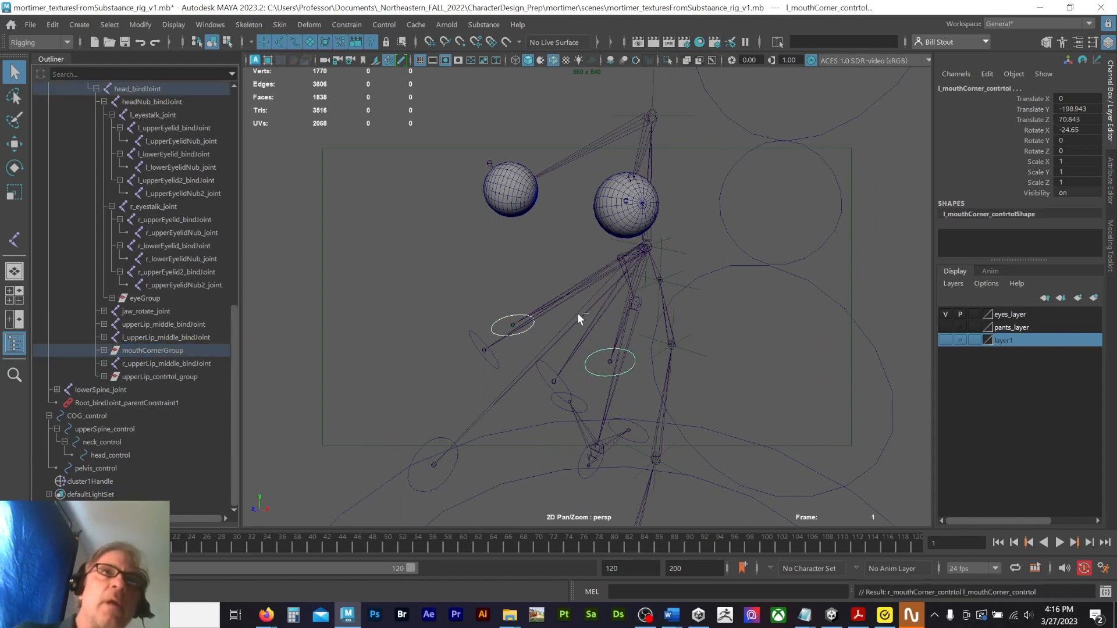
# Step: Freeze the transformations of both mouth-corner controls
pyautogui.click(520, 337)
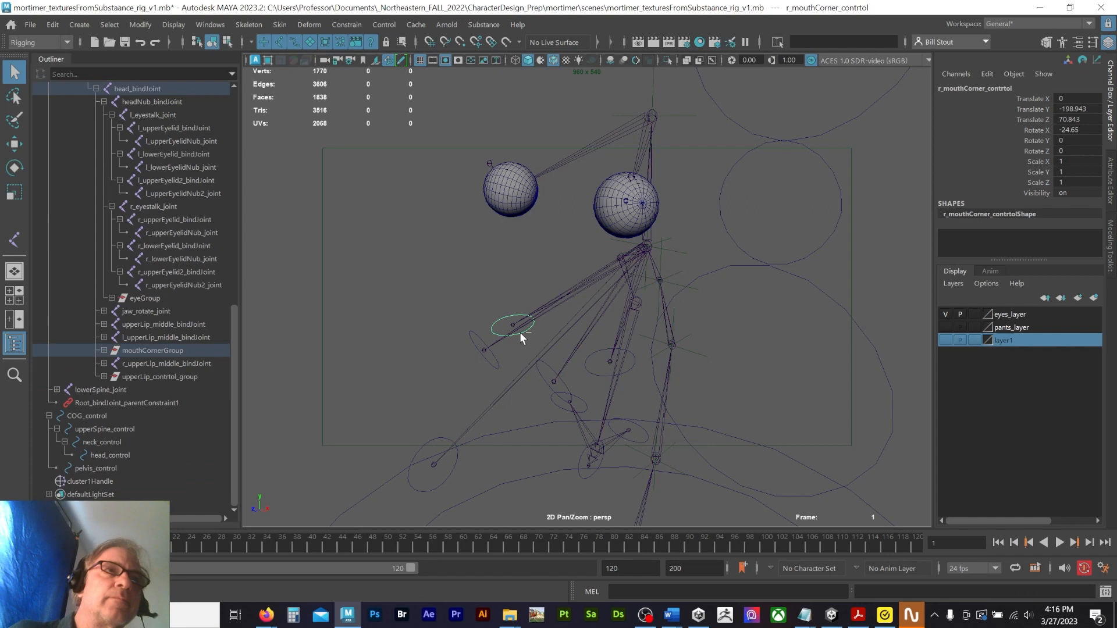
pyautogui.keyDown('shift'); pyautogui.click(622, 374); pyautogui.keyUp('shift')
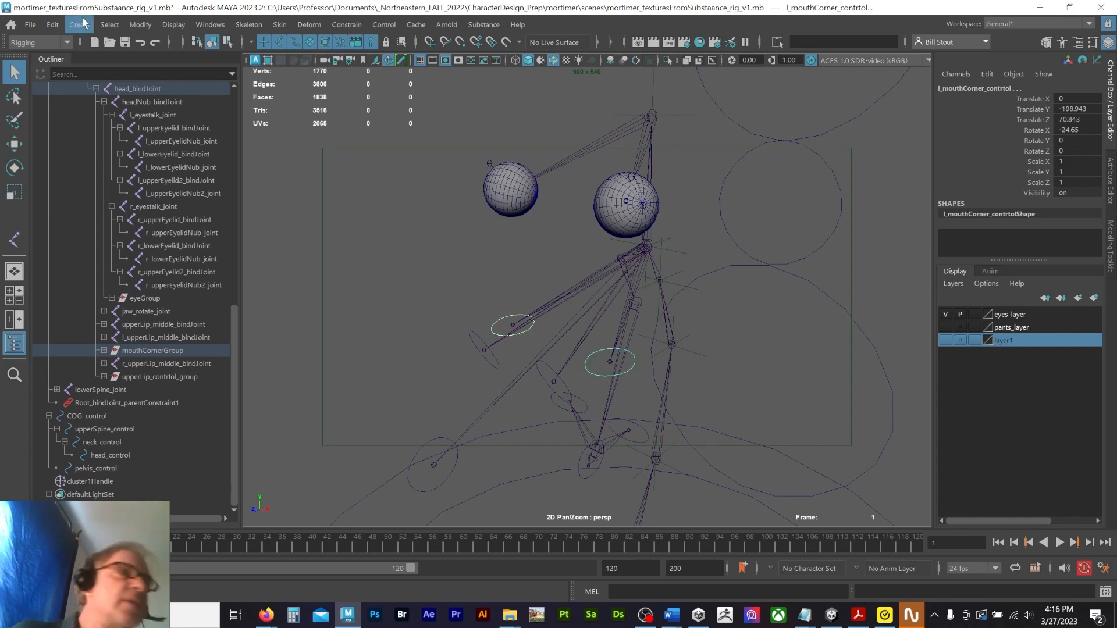
pyautogui.click(140, 25)
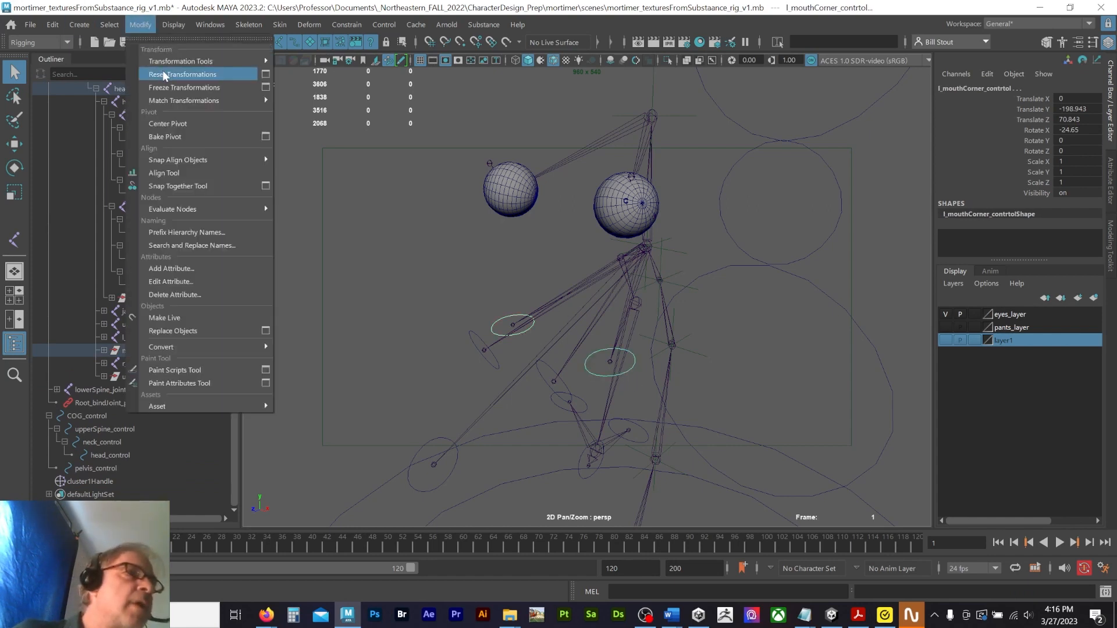
pyautogui.click(166, 86)
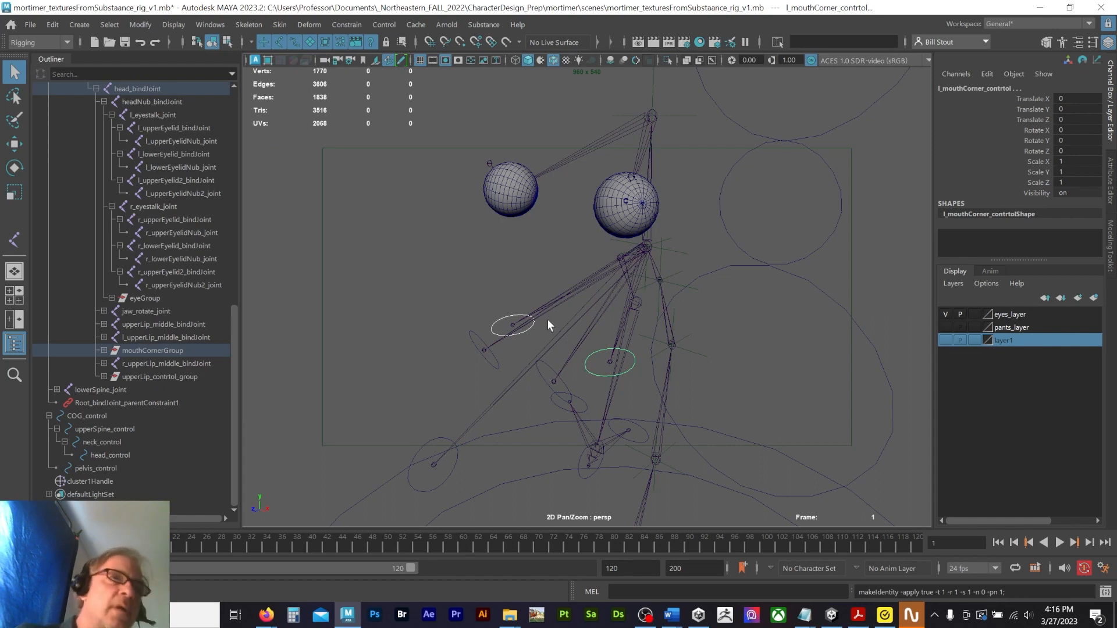
# Step: Test the mouth-corner attachment by rotating head_control about -9, 31 and 27 degrees in X, Y and Z
pyautogui.click(755, 238)
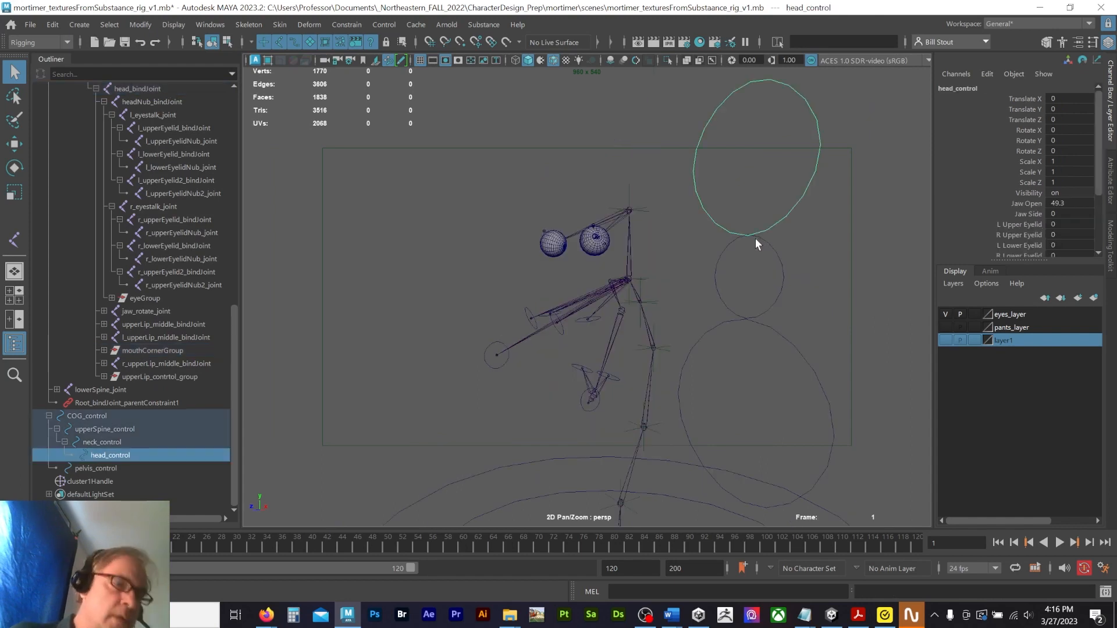
pyautogui.press('e')
pyautogui.moveTo(783, 129); pyautogui.dragTo(775, 434)
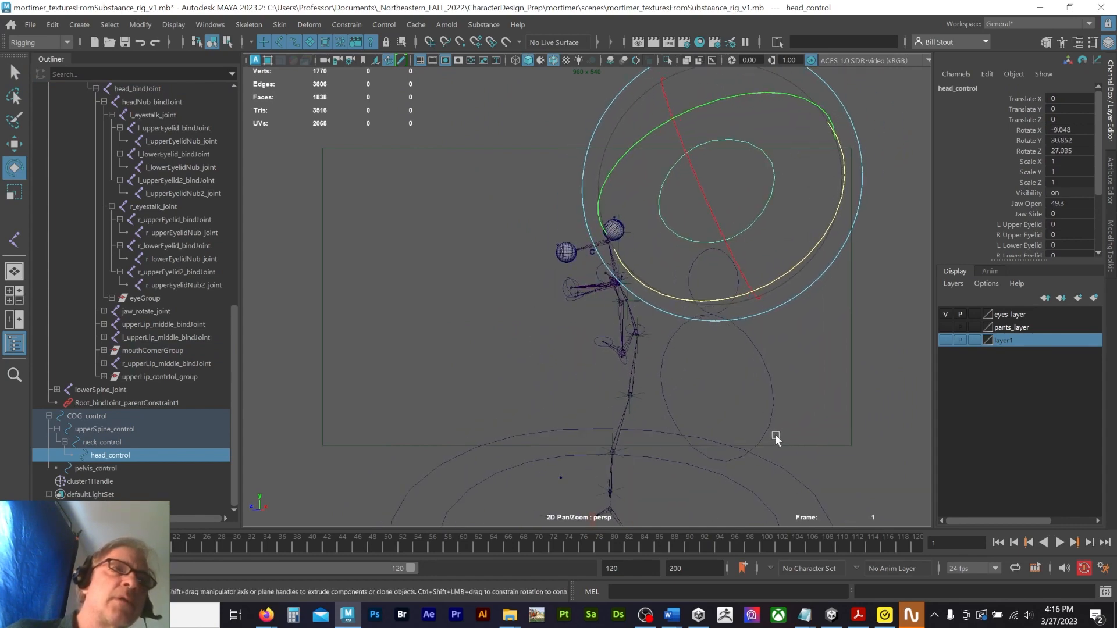
# Step: Test the whole rig by moving COG_control about -9, 24 and 11 units in X, Y and Z, and undo the move
pyautogui.click(788, 499)
pyautogui.press('w')
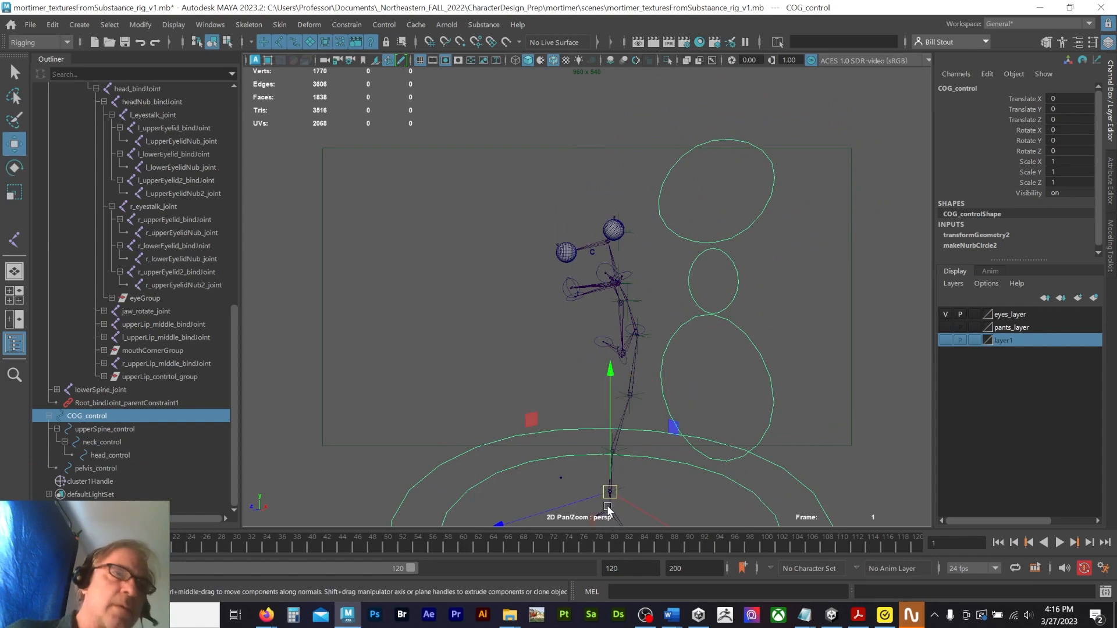
pyautogui.moveTo(609, 498); pyautogui.dragTo(574, 429)
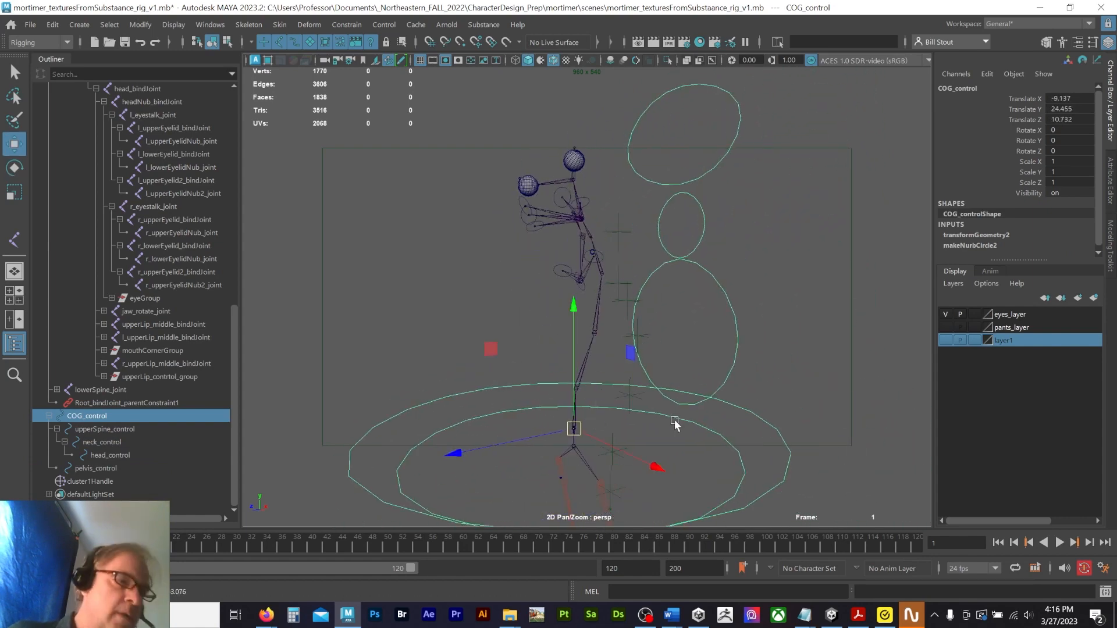
pyautogui.hotkey('ctrl', 'z')
pyautogui.hotkey('ctrl', 'z')
pyautogui.hotkey('ctrl', 'z')
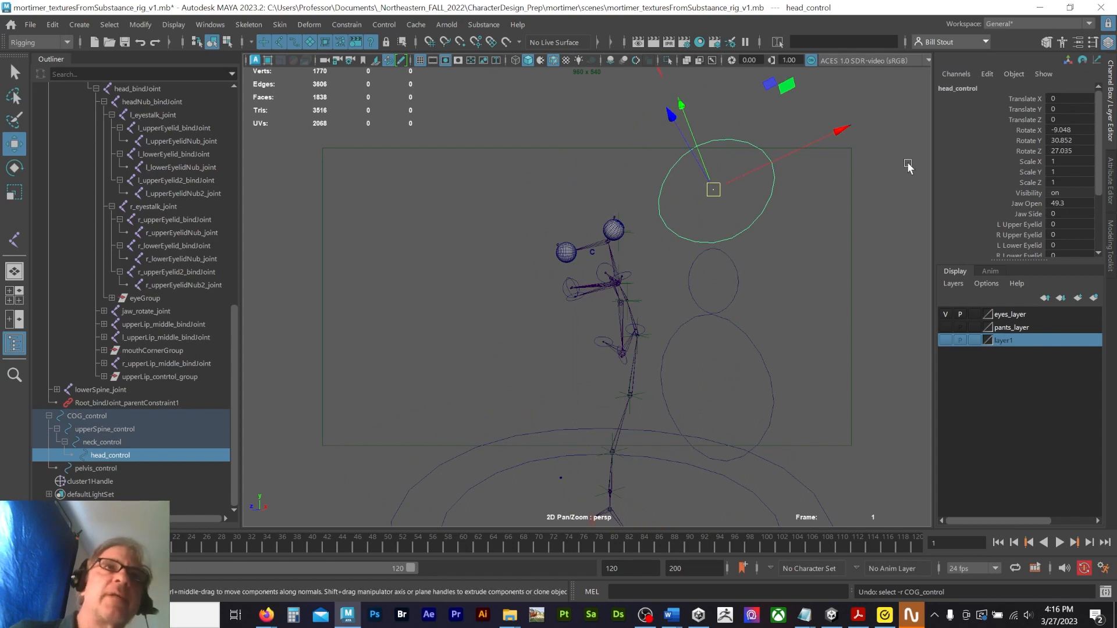
# Step: Set all translate and rotate values of the upperSpine, neck and head controls to 0
pyautogui.keyDown('alt'); pyautogui.moveTo(843, 282); pyautogui.dragTo(792, 134, button='middle'); pyautogui.keyUp('alt')
pyautogui.keyDown('alt'); pyautogui.moveTo(787, 184); pyautogui.dragTo(786, 192, button='middle'); pyautogui.keyUp('alt')
pyautogui.click(779, 410)
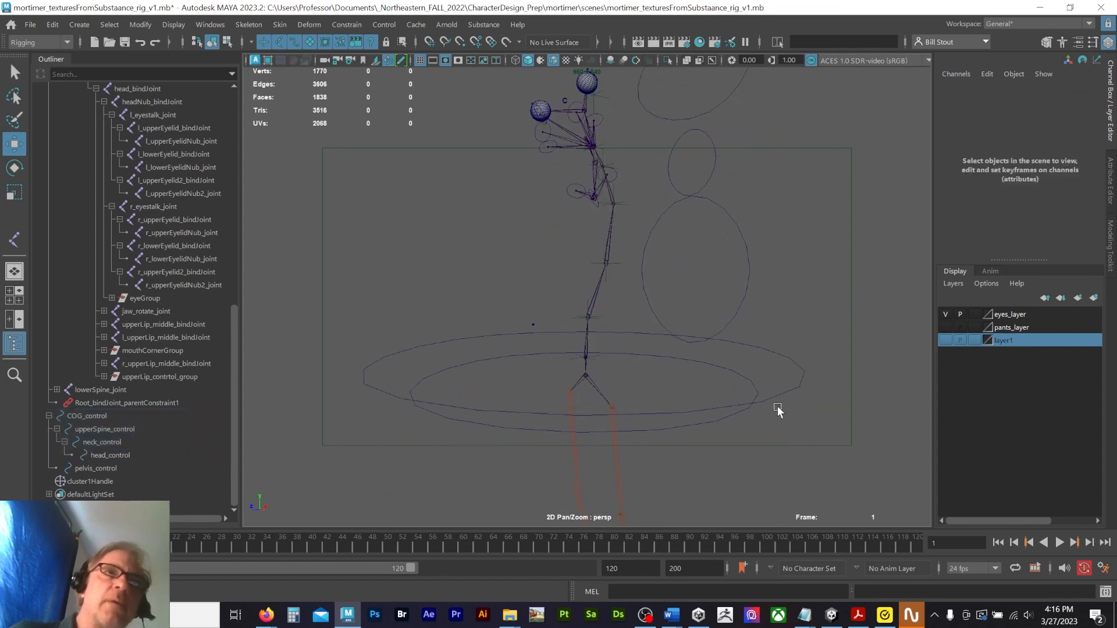
pyautogui.click(779, 410)
pyautogui.scroll(3, 762, 317)
pyautogui.moveTo(686, 192); pyautogui.dragTo(721, 346)
pyautogui.moveTo(1078, 99); pyautogui.dragTo(1074, 150)
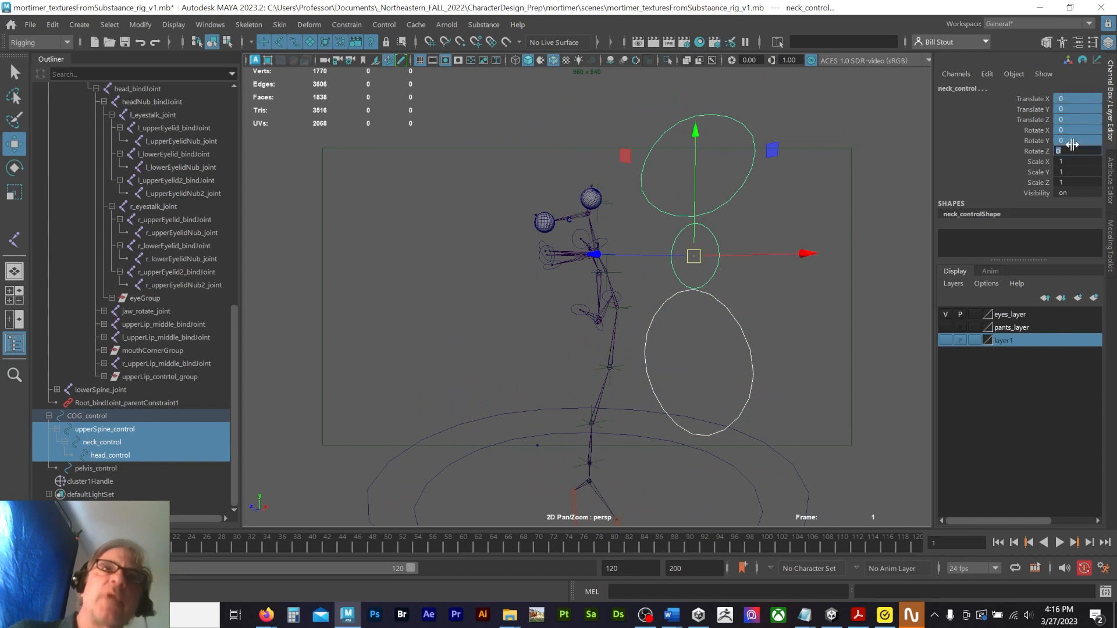
pyautogui.write('0')
pyautogui.press('Return')
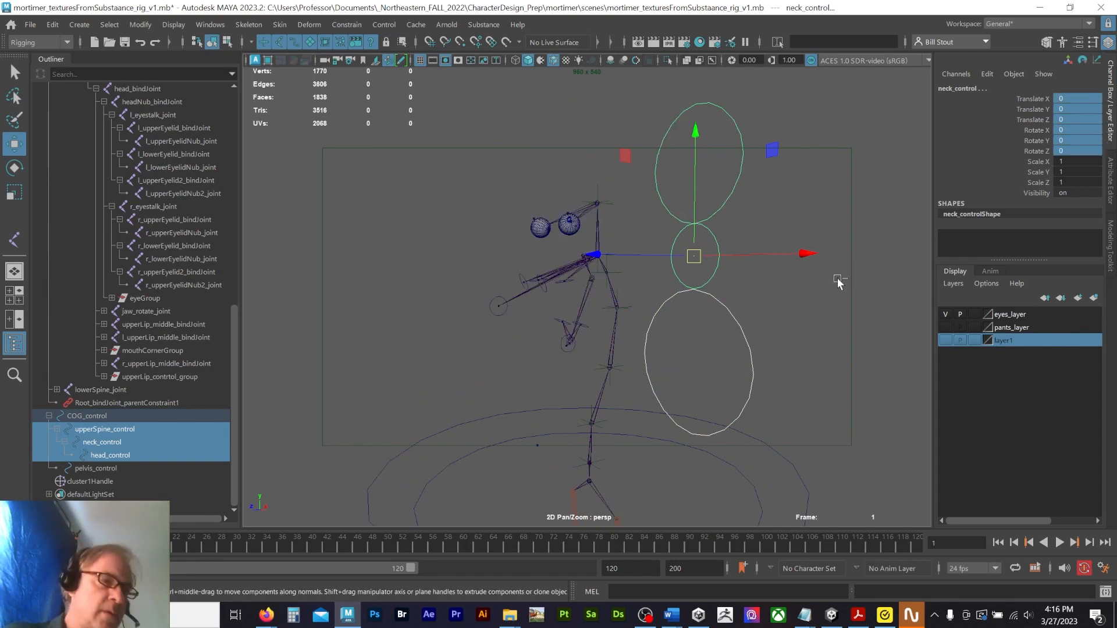
# Step: Test l_upperLip_middle_contrtol by moving it freely, and undo the move
pyautogui.click(432, 371)
pyautogui.keyDown('alt'); pyautogui.moveTo(435, 368); pyautogui.dragTo(601, 340); pyautogui.keyUp('alt')
pyautogui.click(525, 316)
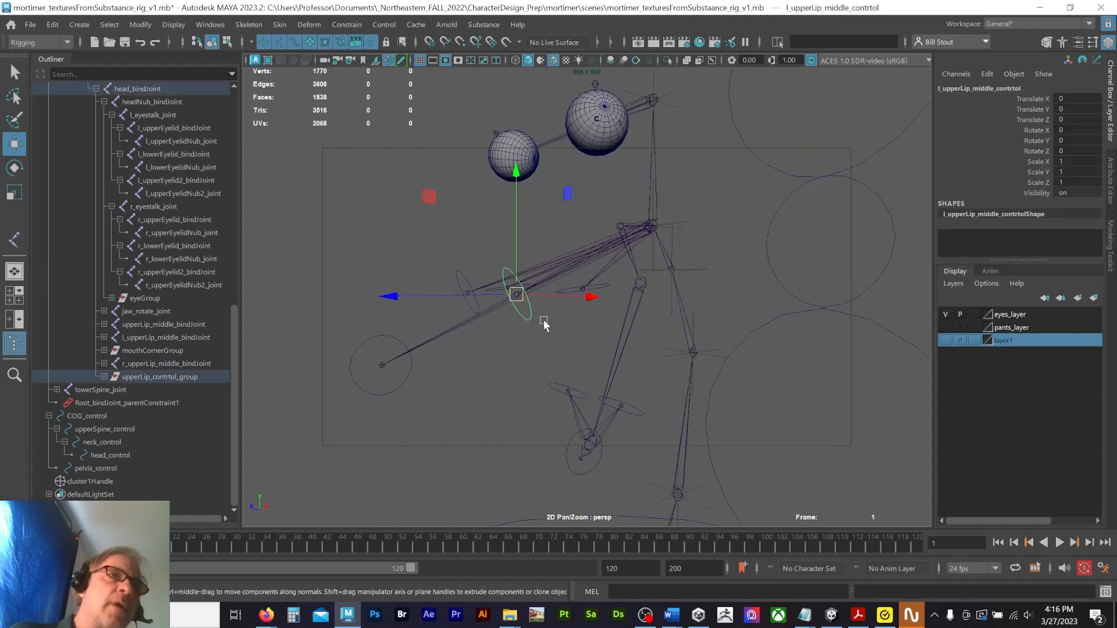
pyautogui.moveTo(516, 295); pyautogui.dragTo(577, 317)
pyautogui.hotkey('ctrl', 'z')
pyautogui.hotkey('ctrl', 'z')
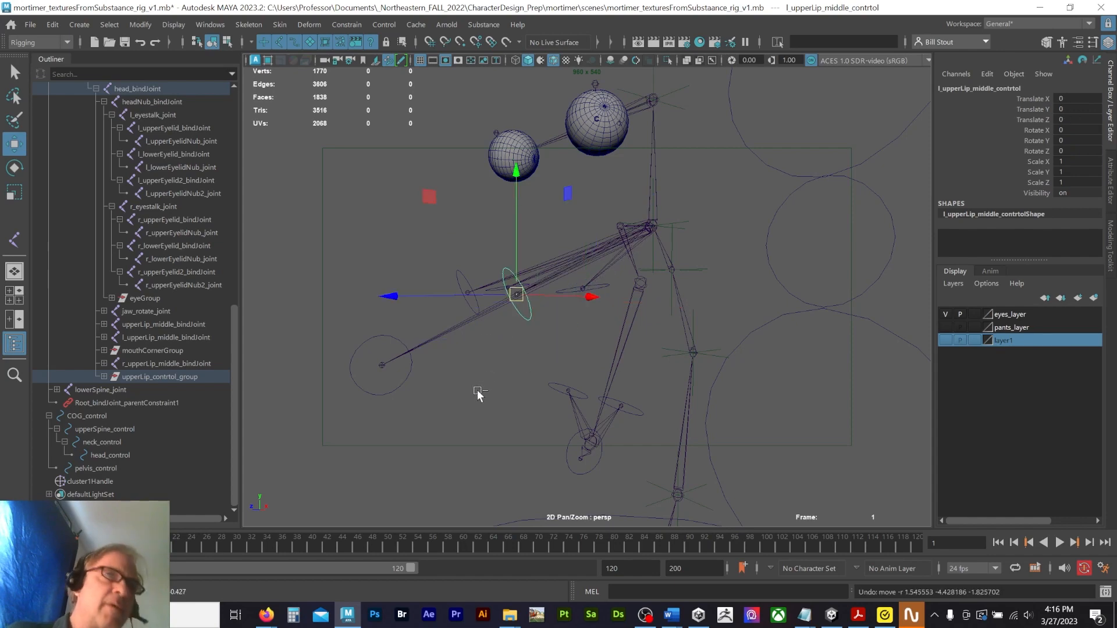
# Step: Display the layer1 body mesh shaded and test its mouth deformation by moving l_mouthCorner_contrtol about -4.5 units in Z
pyautogui.keyDown('alt'); pyautogui.moveTo(602, 378); pyautogui.dragTo(583, 291); pyautogui.keyUp('alt')
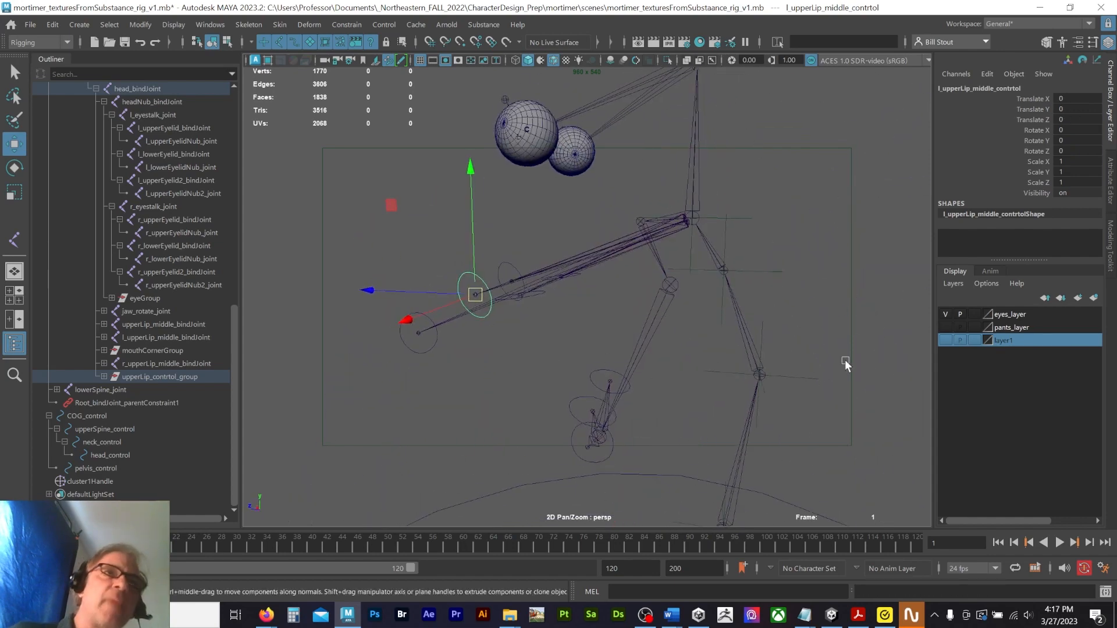
pyautogui.keyDown('alt'); pyautogui.moveTo(596, 227); pyautogui.dragTo(941, 322); pyautogui.keyUp('alt')
pyautogui.keyDown('alt'); pyautogui.moveTo(844, 309); pyautogui.dragTo(660, 270); pyautogui.keyUp('alt')
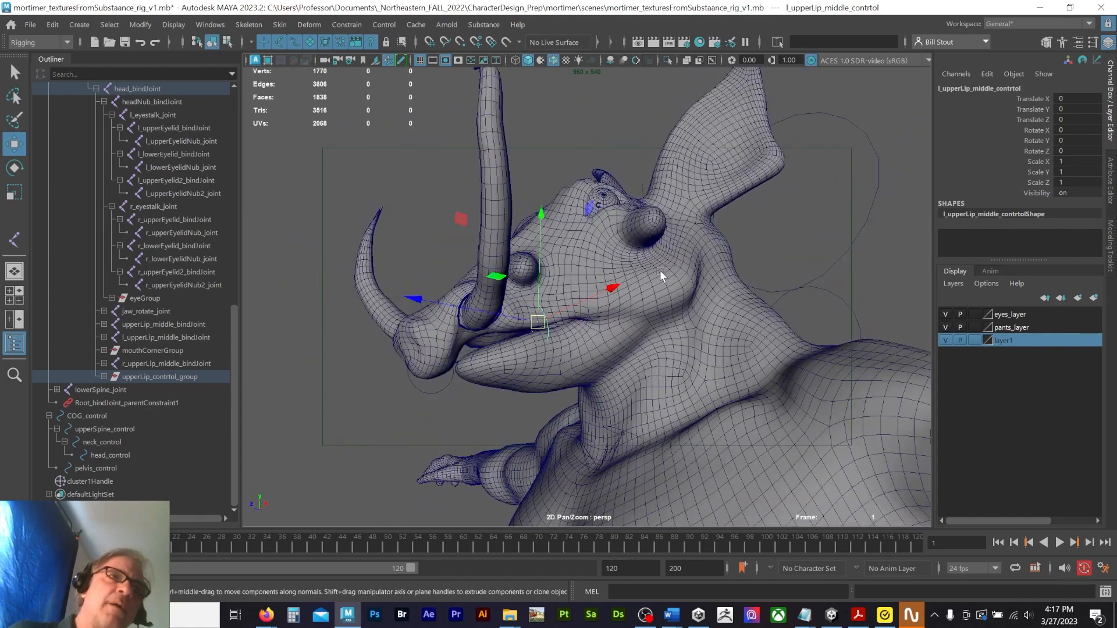
pyautogui.click(593, 321)
pyautogui.scroll(5, 584, 323)
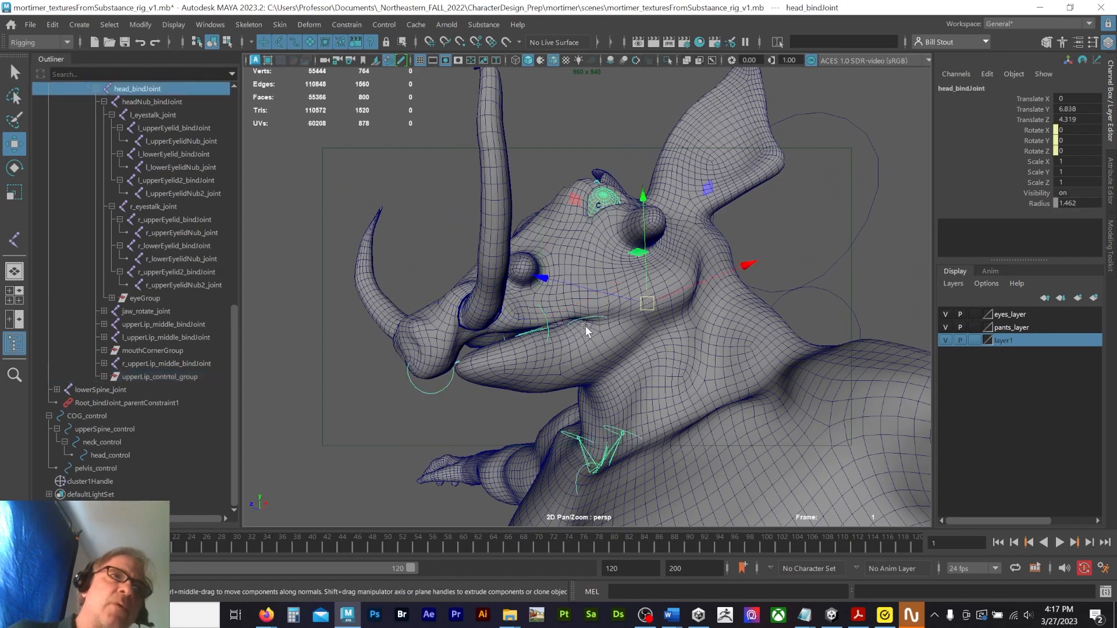
pyautogui.press('5')
pyautogui.click(492, 434)
pyautogui.moveTo(493, 433); pyautogui.dragTo(496, 433)
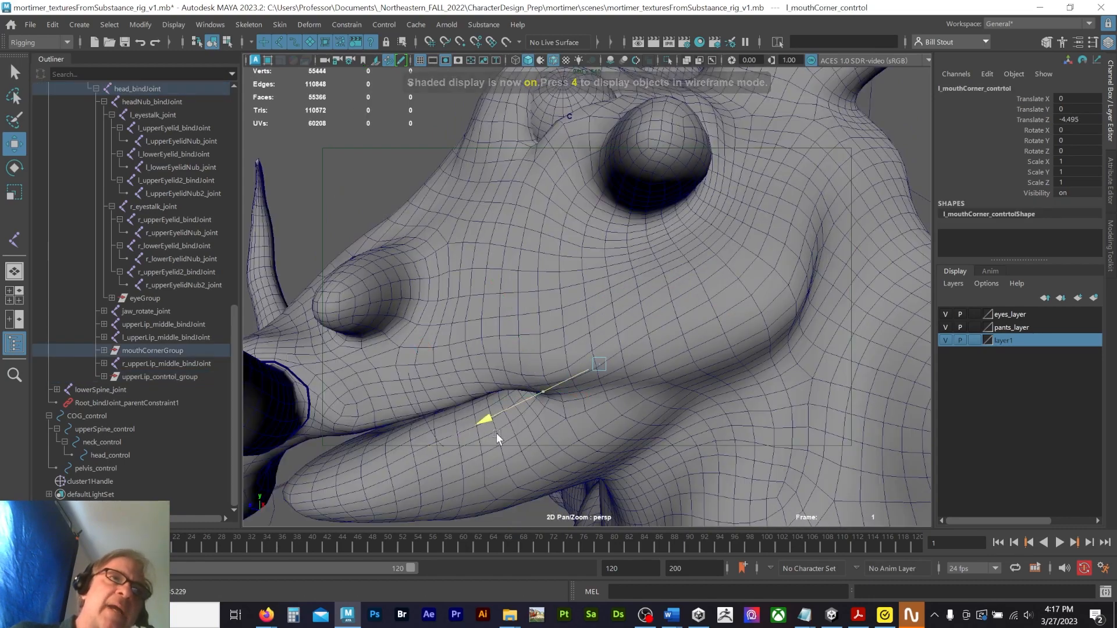
pyautogui.keyDown('alt'); pyautogui.moveTo(679, 320); pyautogui.dragTo(697, 285); pyautogui.keyUp('alt')
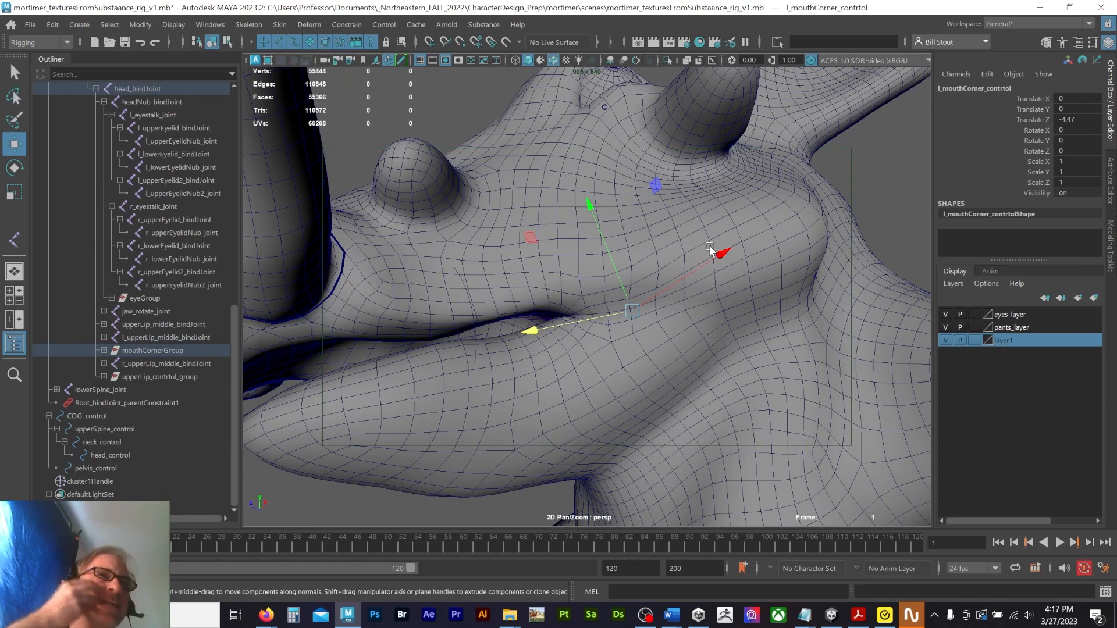
# Step: Place a single joint on the creature's left cheek, on the mesh surface below the large rounded bump and above the mouth line
pyautogui.click(736, 315)
pyautogui.keyDown('alt'); pyautogui.moveTo(736, 314); pyautogui.dragTo(678, 299, button='right'); pyautogui.keyUp('alt')
pyautogui.keyDown('alt'); pyautogui.moveTo(678, 299); pyautogui.dragTo(659, 287); pyautogui.keyUp('alt')
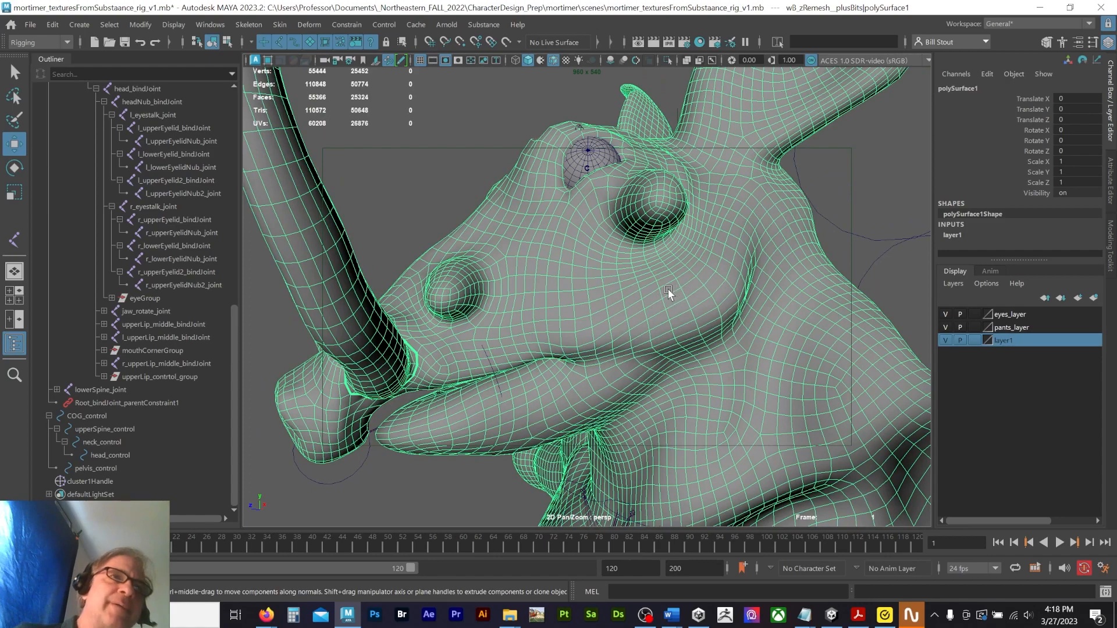
pyautogui.keyDown('alt'); pyautogui.moveTo(669, 298); pyautogui.dragTo(609, 344); pyautogui.keyUp('alt')
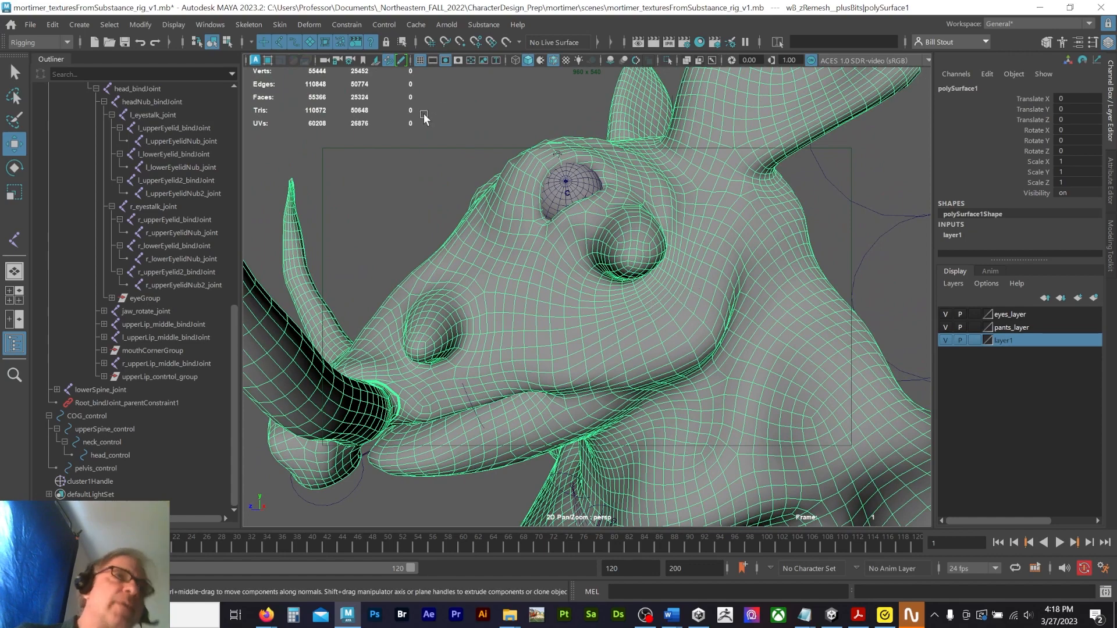
pyautogui.click(14, 240)
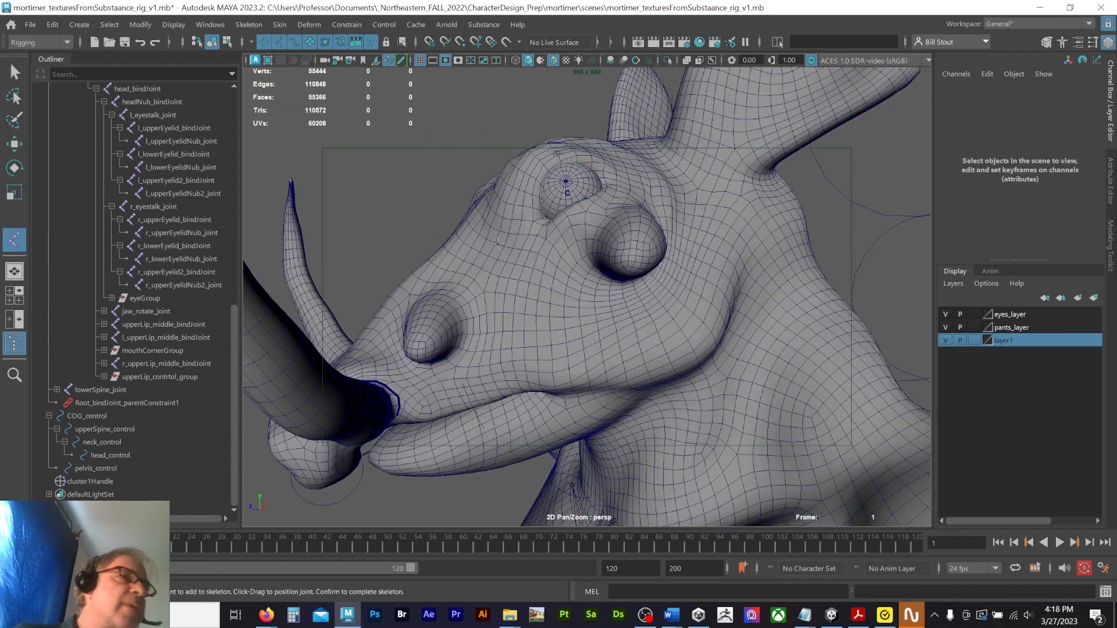
pyautogui.scroll(5, 536, 342)
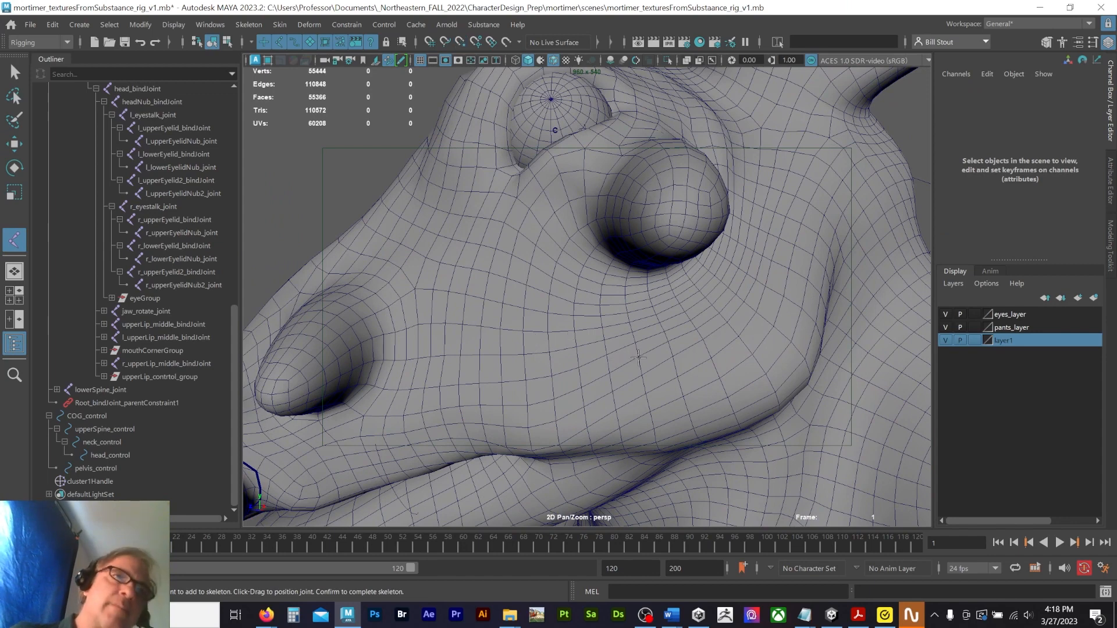
pyautogui.click(638, 356)
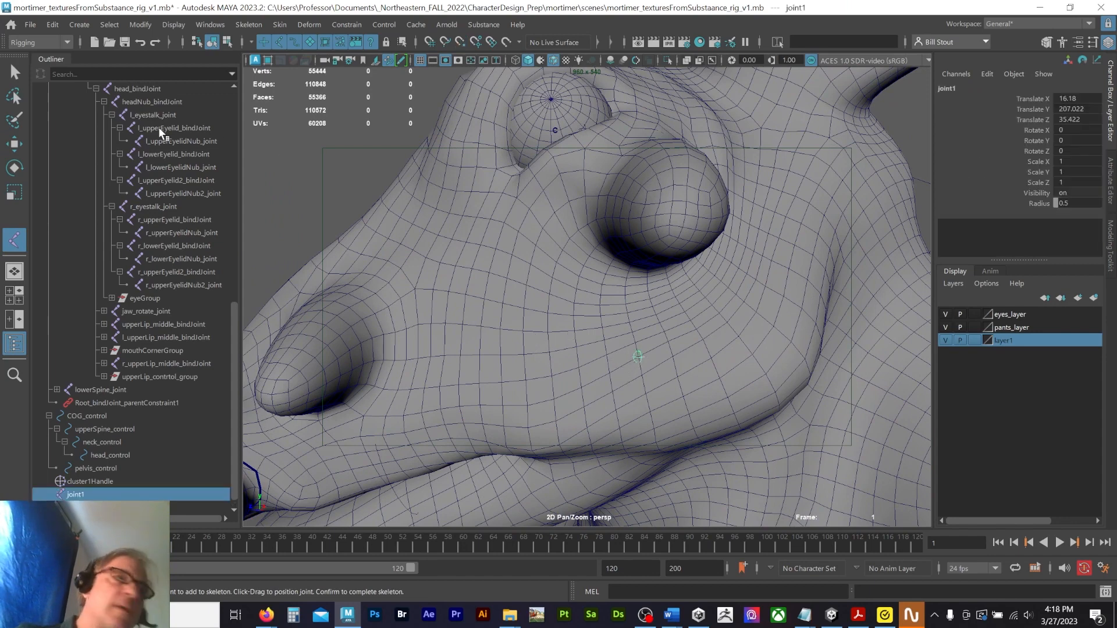
pyautogui.press('q')
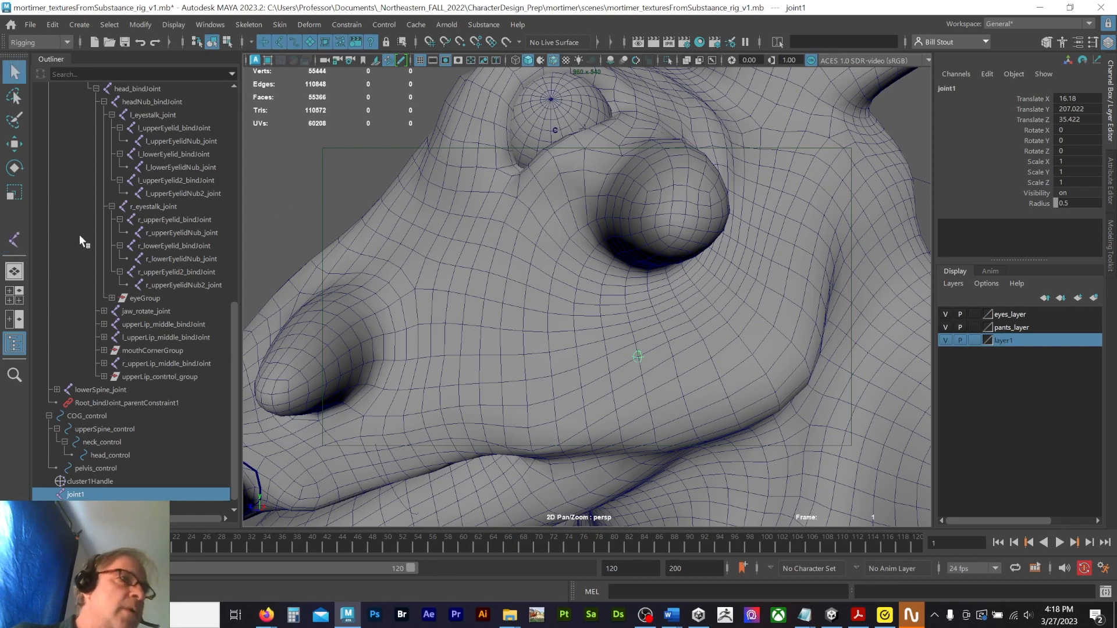
# Step: Place a second, separate joint further back on the left cheek with the Joint tool
pyautogui.click(22, 240)
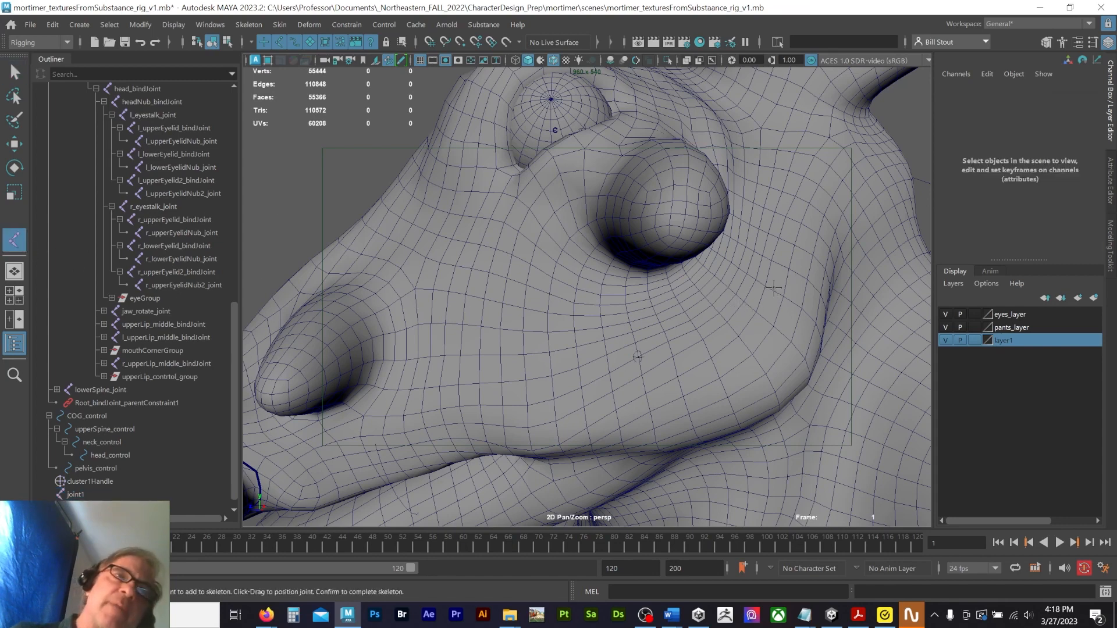
pyautogui.press('v')
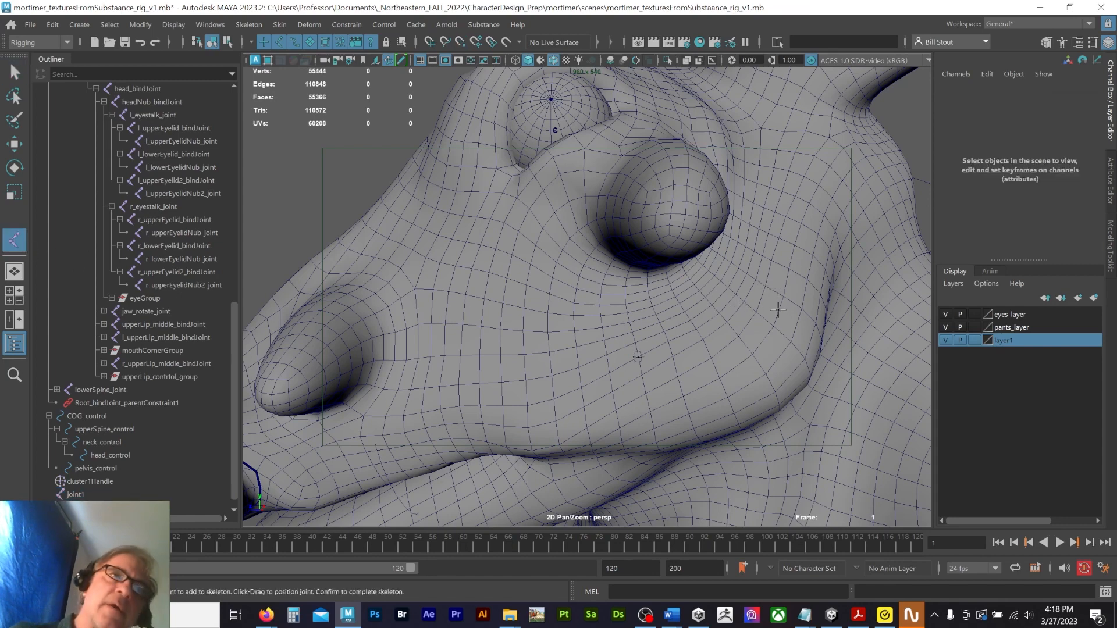
pyautogui.click(774, 327)
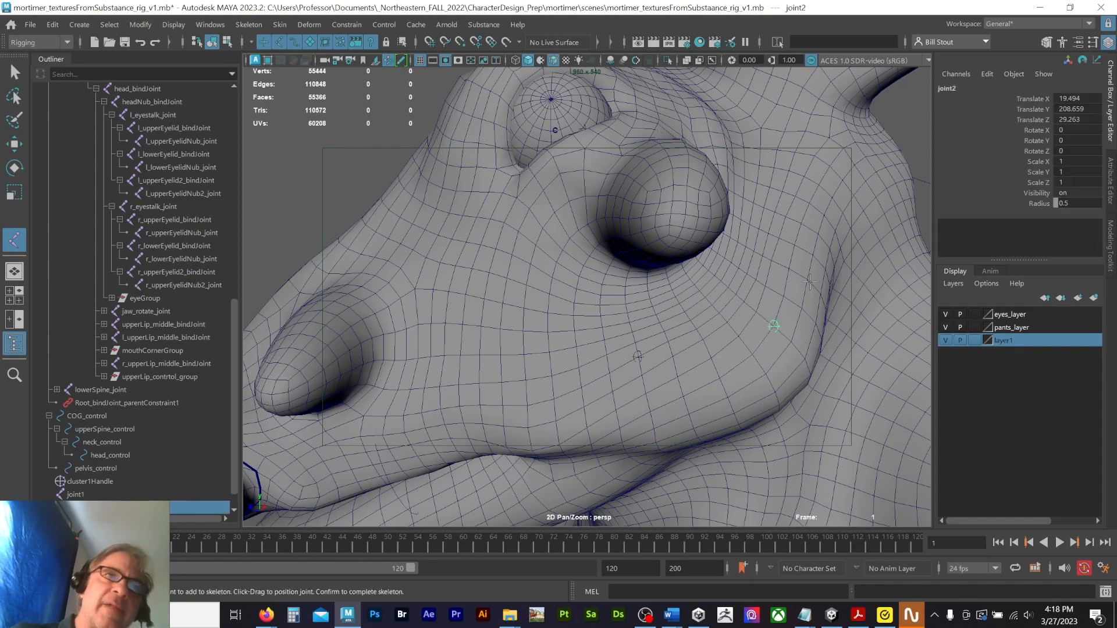
pyautogui.keyDown('alt'); pyautogui.moveTo(835, 291); pyautogui.dragTo(687, 326); pyautogui.keyUp('alt')
pyautogui.press('Return')
# Step: Move the front cheek joint to about 16.7, 205.1 and 35.3 in X, Y and Z, and save the scene
pyautogui.press('w')
pyautogui.hotkey('ctrl', 's')
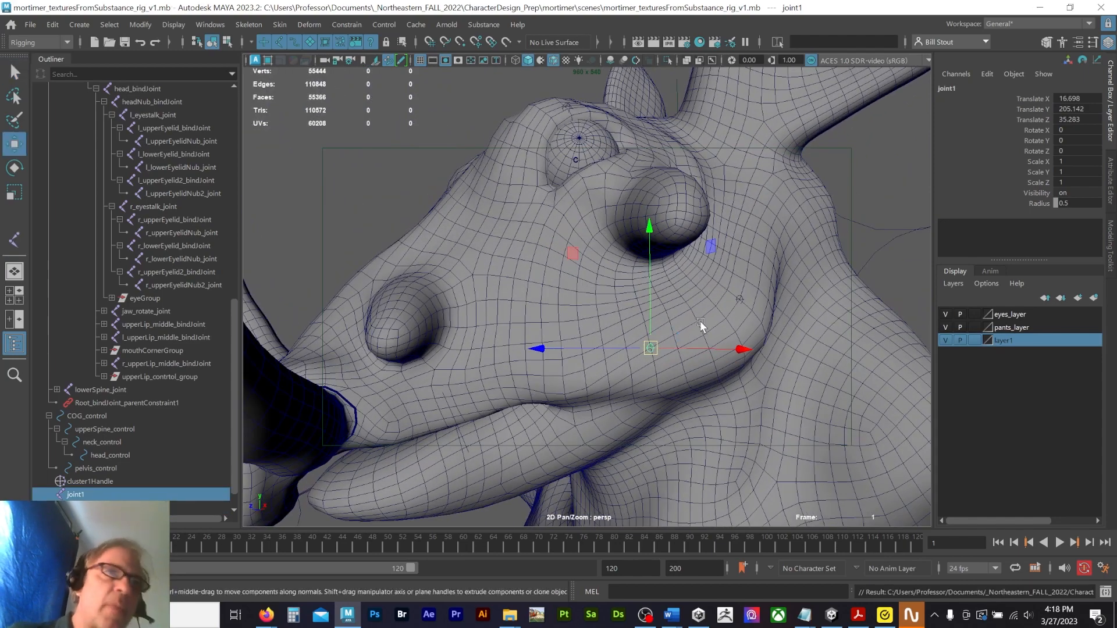
# Step: Rename the front cheek joint l_cheek1_bindJoint
pyautogui.click(738, 300)
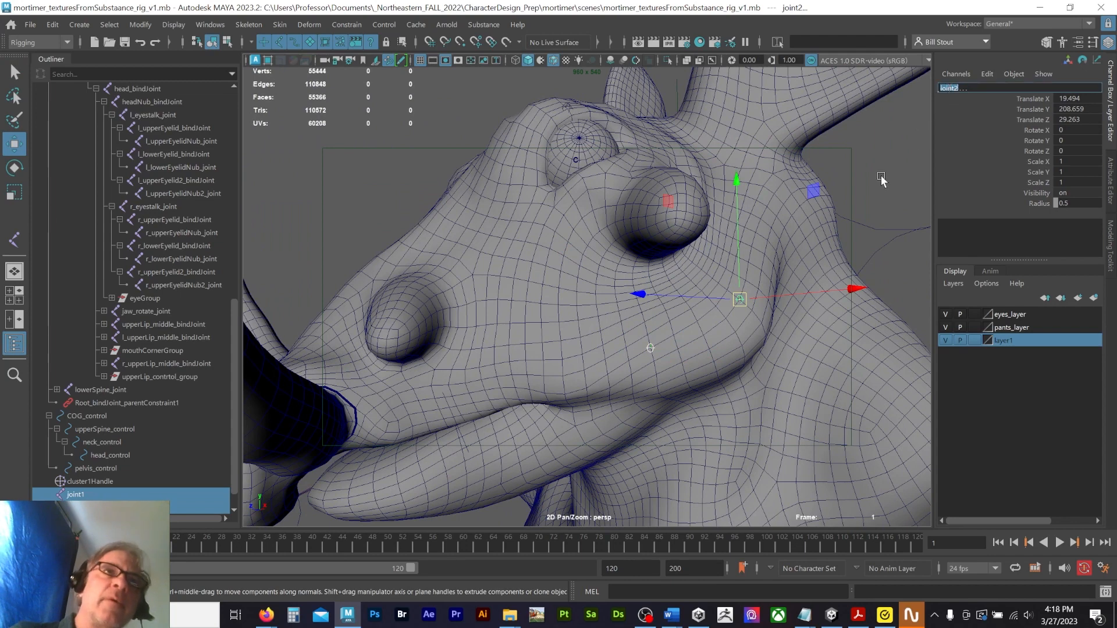
pyautogui.click(732, 287)
pyautogui.click(733, 290)
pyautogui.click(650, 348)
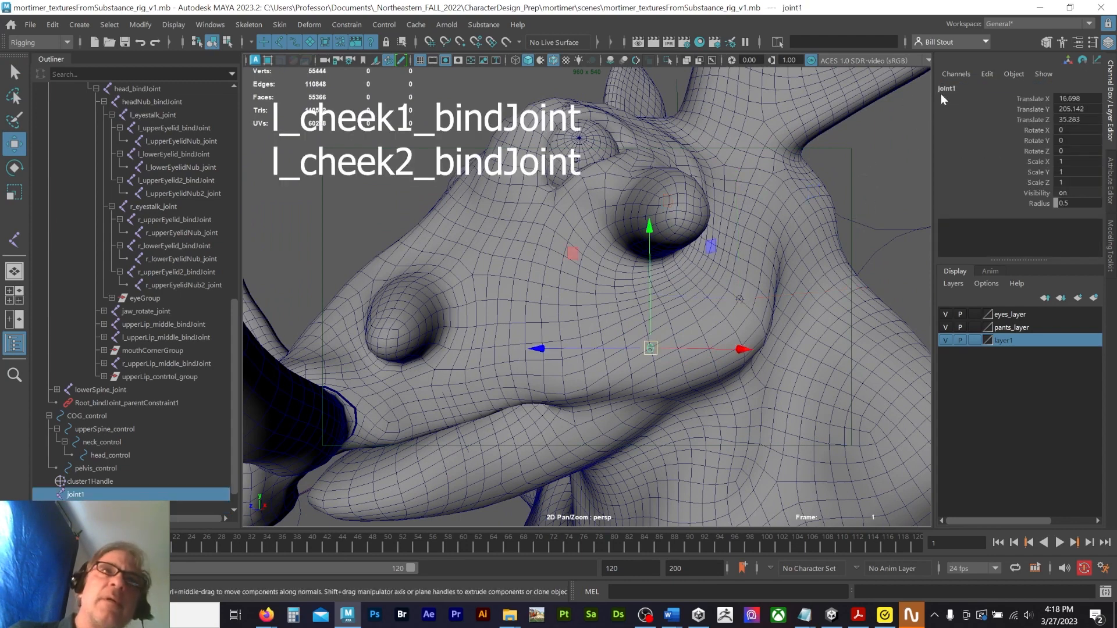
pyautogui.click(945, 87)
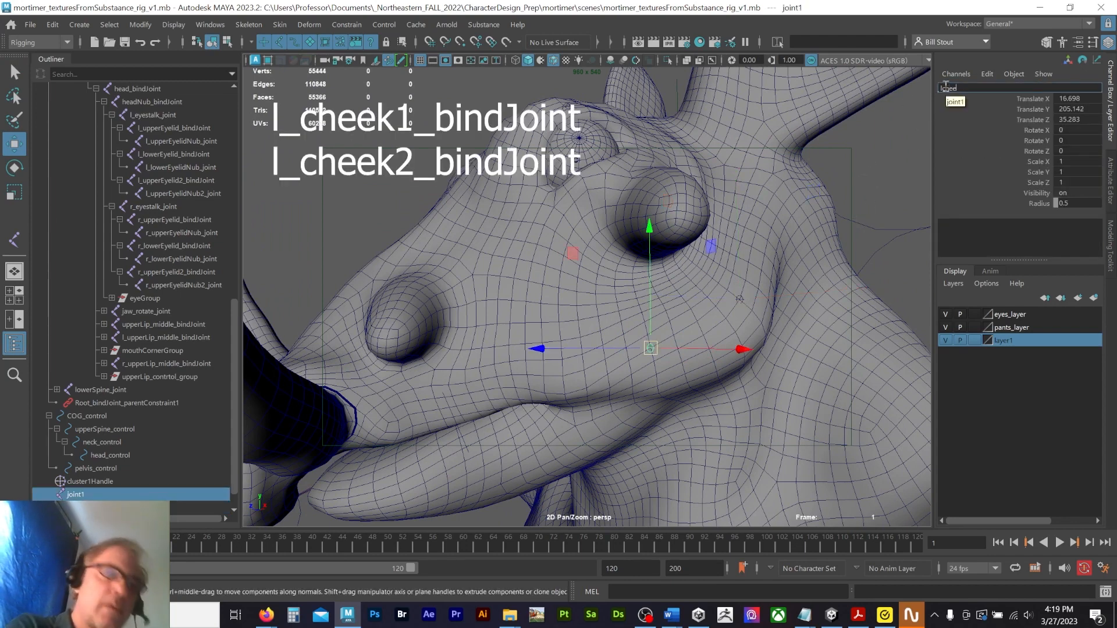
pyautogui.write('lcheek1_bindJoint')
pyautogui.press('Return')
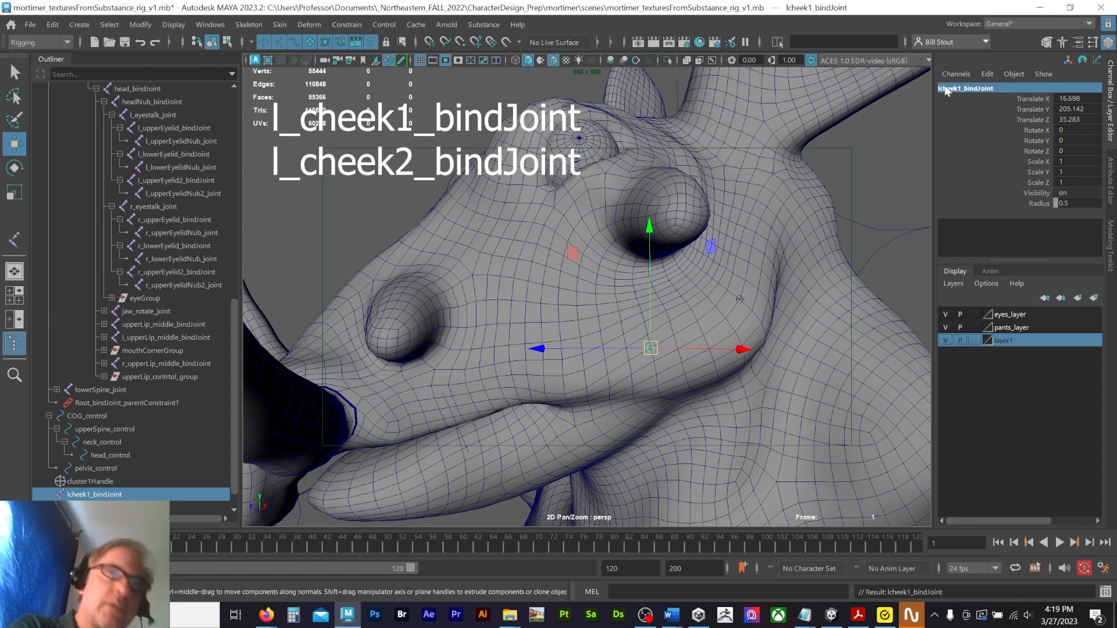
pyautogui.moveTo(1000, 87); pyautogui.dragTo(965, 88)
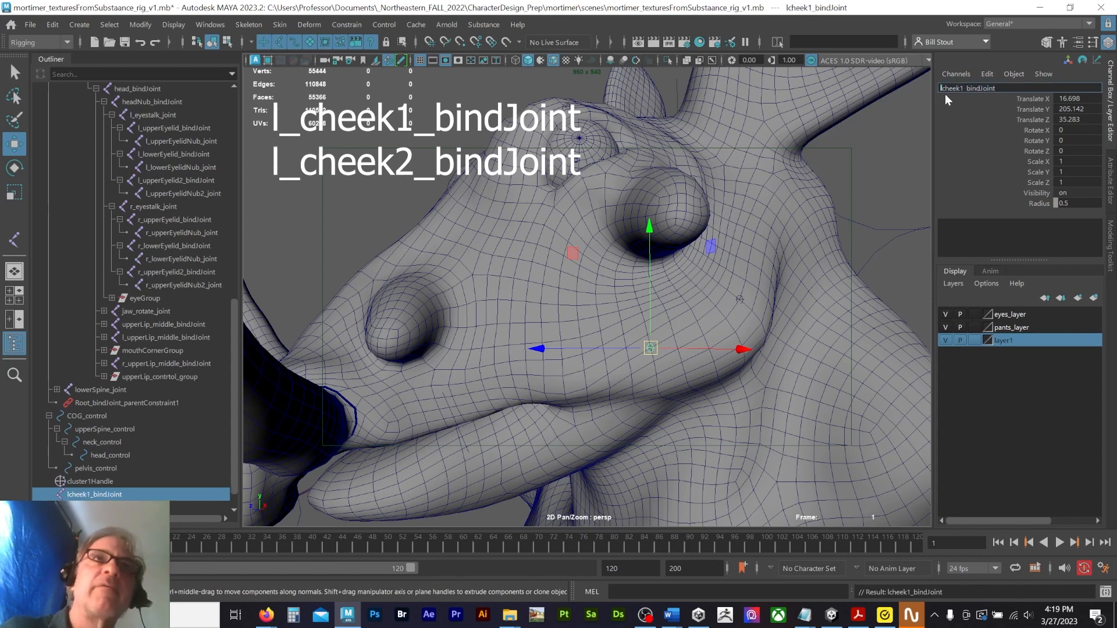
pyautogui.press('Left')
pyautogui.press('Return')
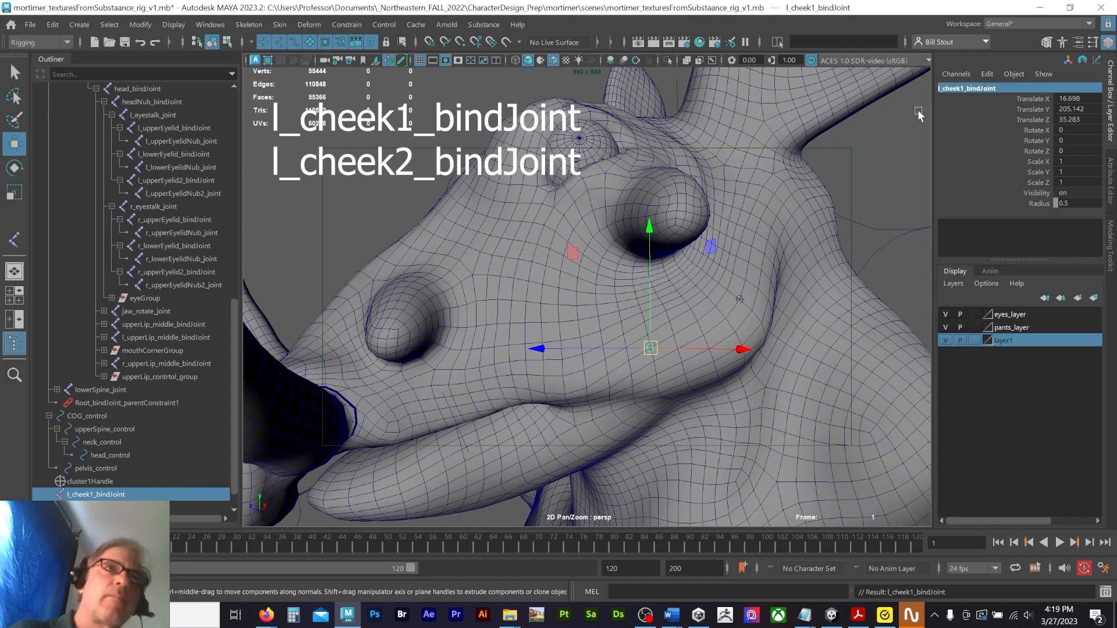
# Step: Rename the rear cheek joint l_cheek2_bindJoint
pyautogui.click(740, 299)
pyautogui.click(951, 88)
pyautogui.write('l_c')
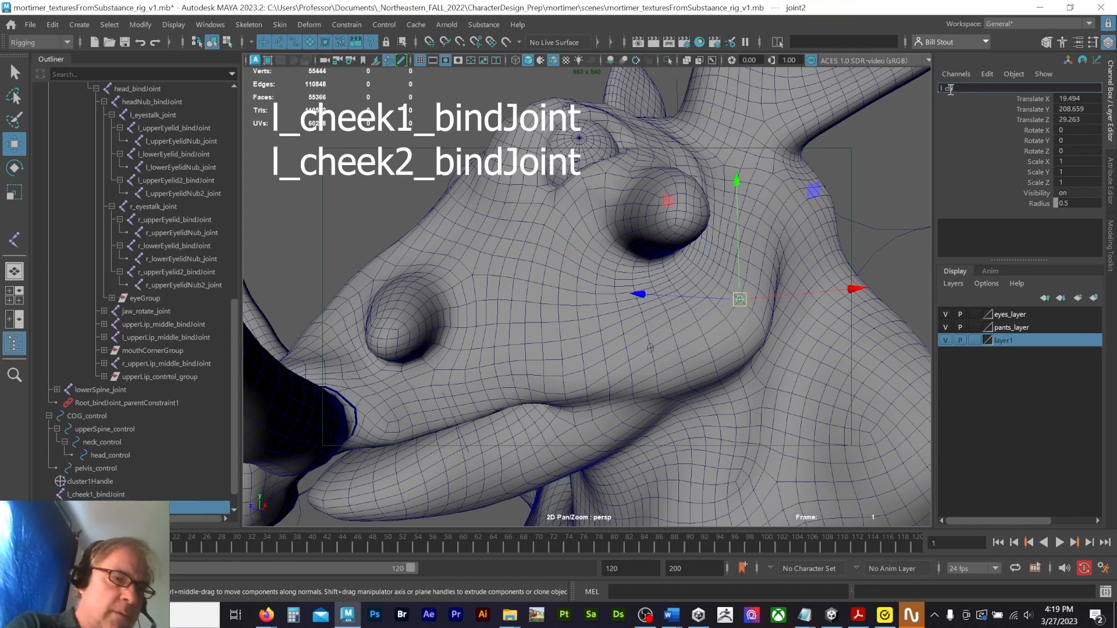
pyautogui.write('heek2')
pyautogui.write('_bindJoint')
pyautogui.press('Return')
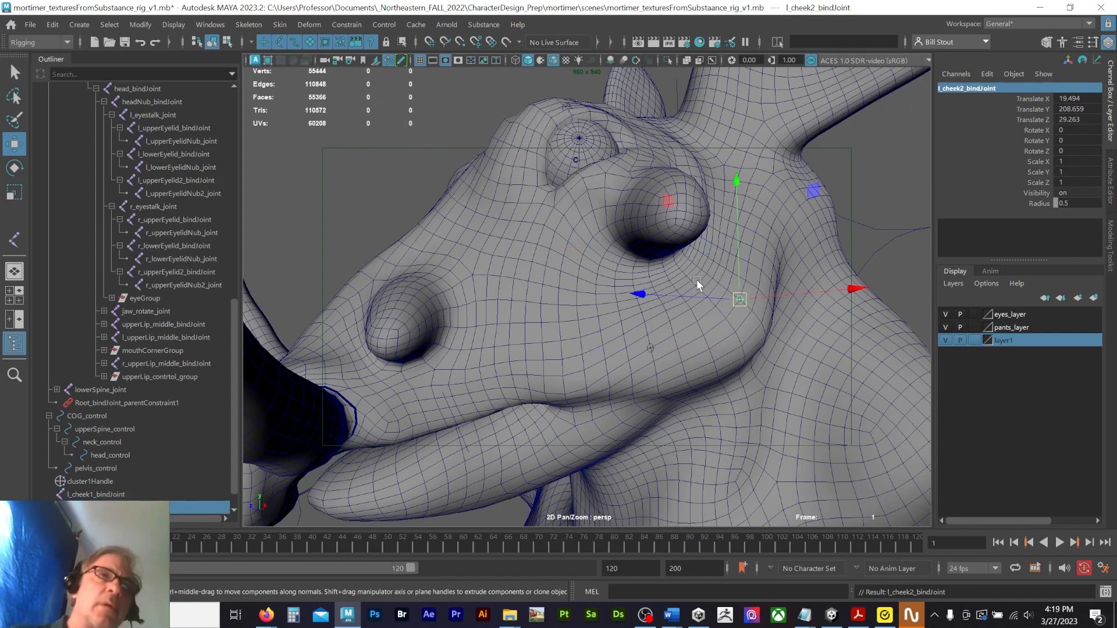
# Step: Duplicate l_upperLip_middle_contrtol and snap the copy onto l_cheek1_bindJoint
pyautogui.keyDown('alt'); pyautogui.moveTo(451, 398); pyautogui.dragTo(436, 372); pyautogui.keyUp('alt')
pyautogui.click(437, 372)
pyautogui.keyDown('alt'); pyautogui.moveTo(540, 408); pyautogui.dragTo(584, 270); pyautogui.keyUp('alt')
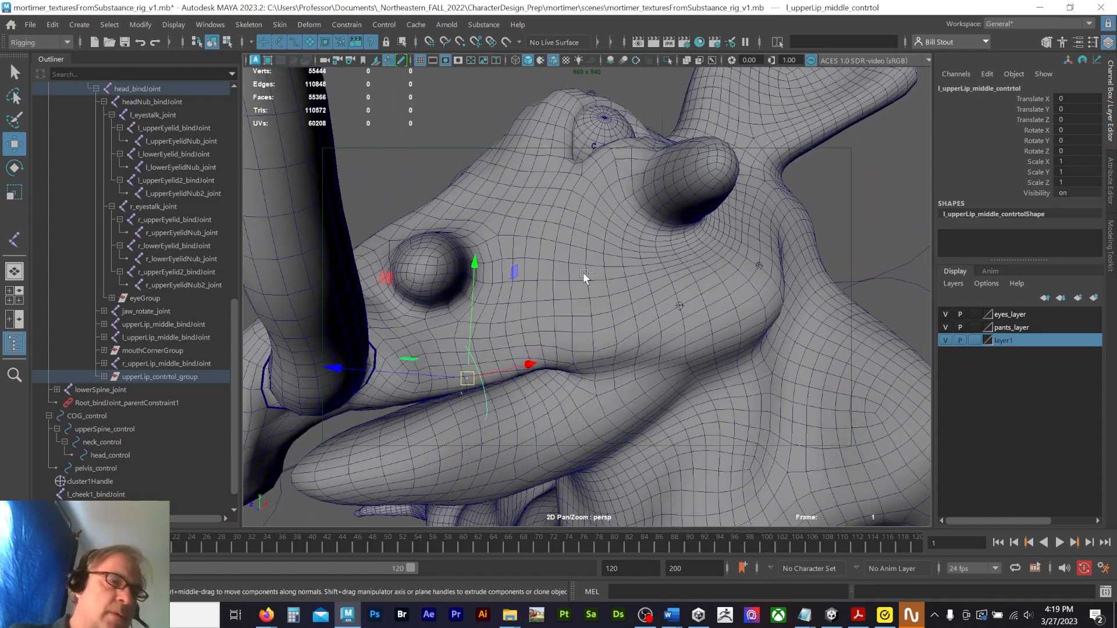
pyautogui.hotkey('ctrl', 'd')
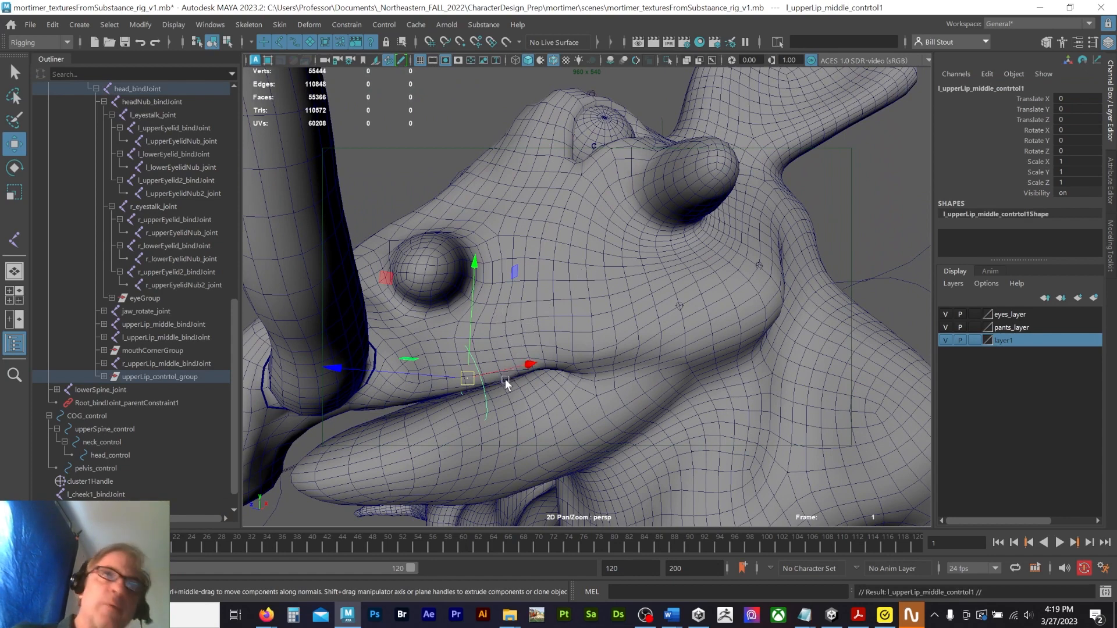
pyautogui.press('v')
pyautogui.moveTo(484, 397); pyautogui.dragTo(678, 305, button='middle')
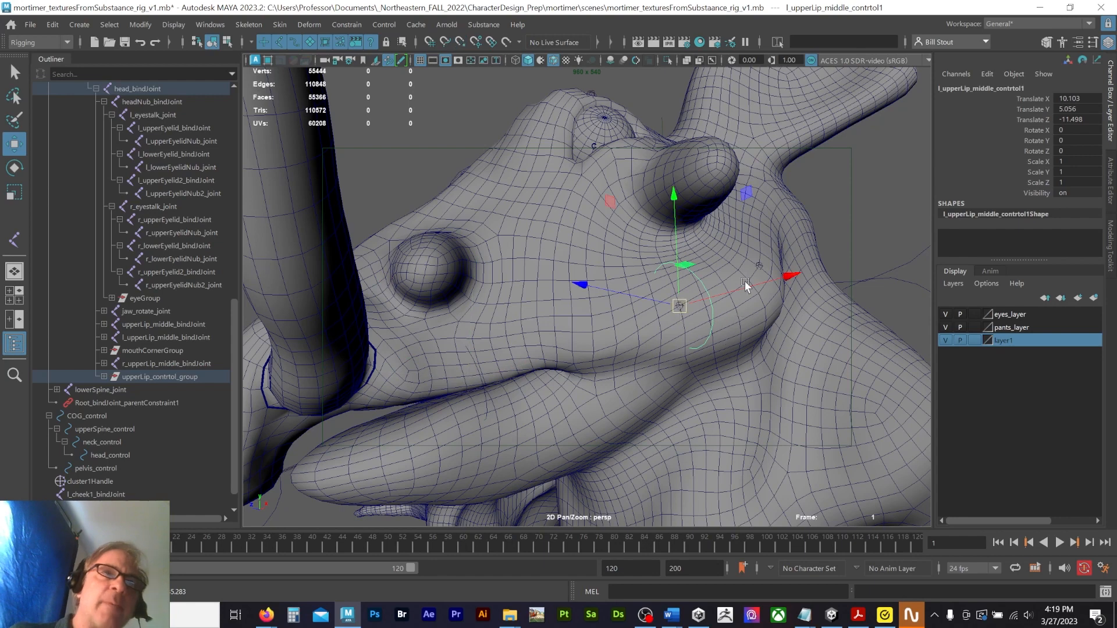
# Step: Rename the copied control at the front cheek joint l_cheek1_control
pyautogui.hotkey('ctrl', 'd')
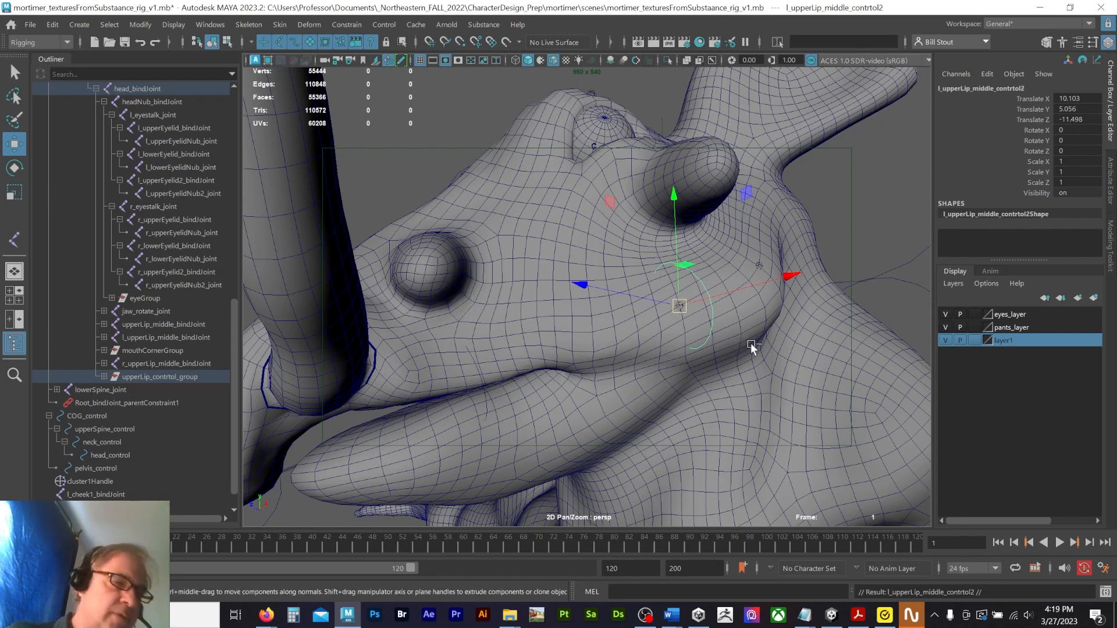
pyautogui.hotkey('ctrl', 'z')
pyautogui.click(1049, 88)
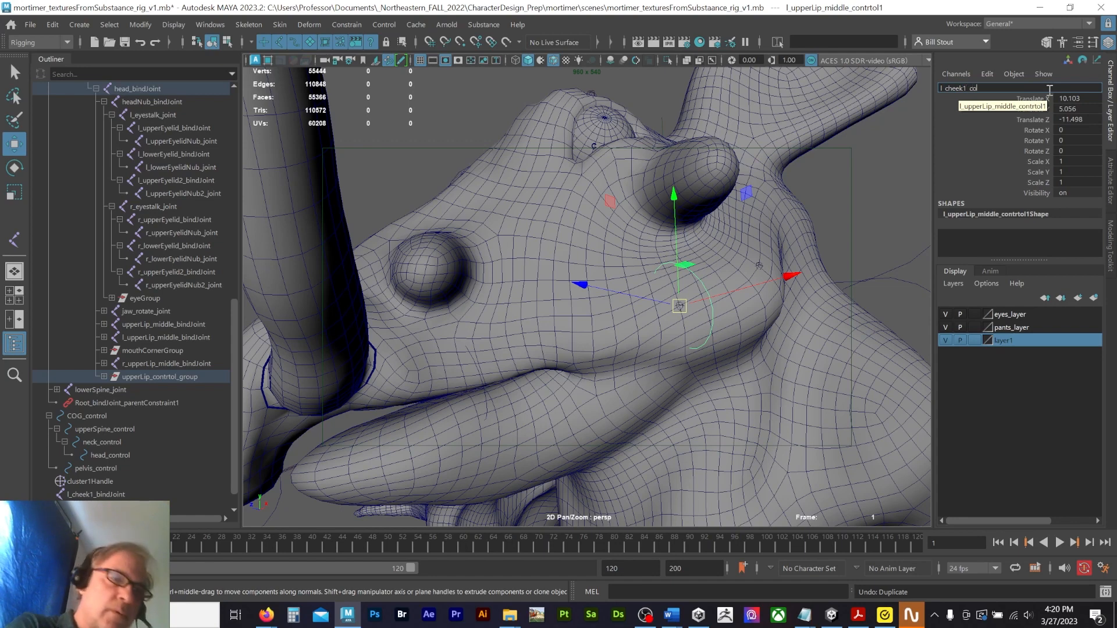
pyautogui.write('l_cheek1_control1')
pyautogui.press('Return')
# Step: Duplicate l_cheek1_control, snap the copy onto l_cheek2_bindJoint and name it l_cheek_control
pyautogui.press('v')
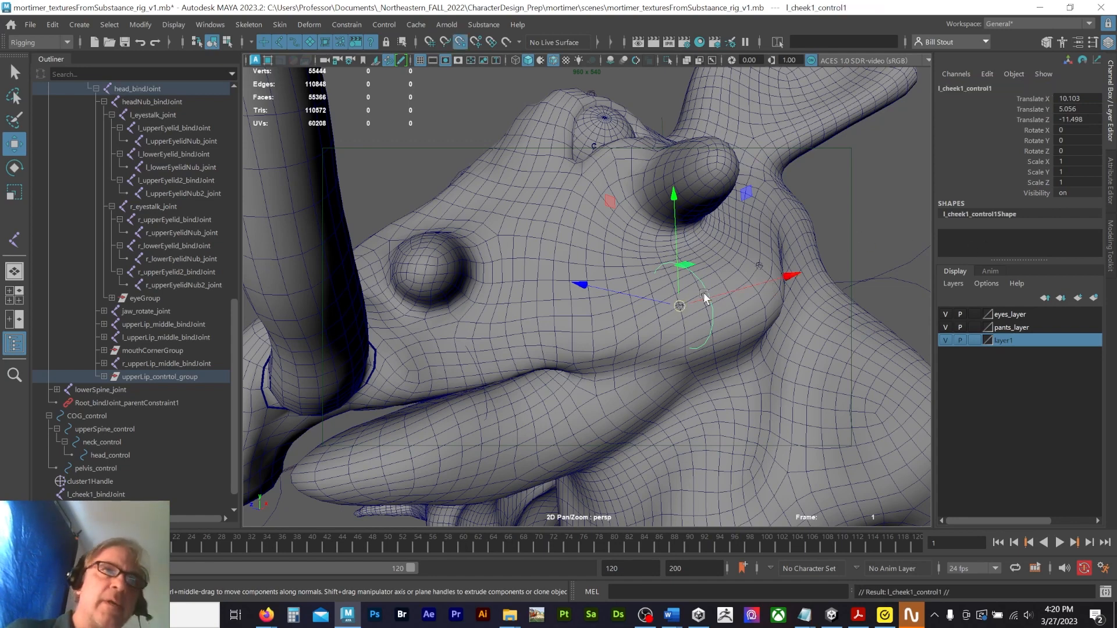
pyautogui.moveTo(704, 297); pyautogui.dragTo(759, 267, button='middle')
pyautogui.click(969, 89)
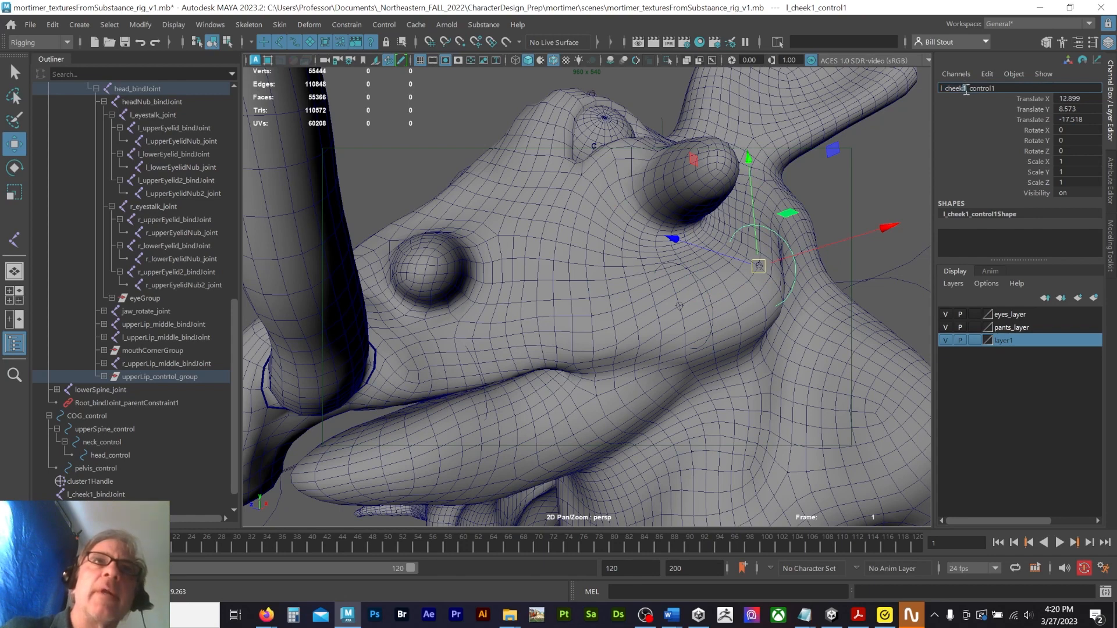
pyautogui.doubleClick(1003, 87)
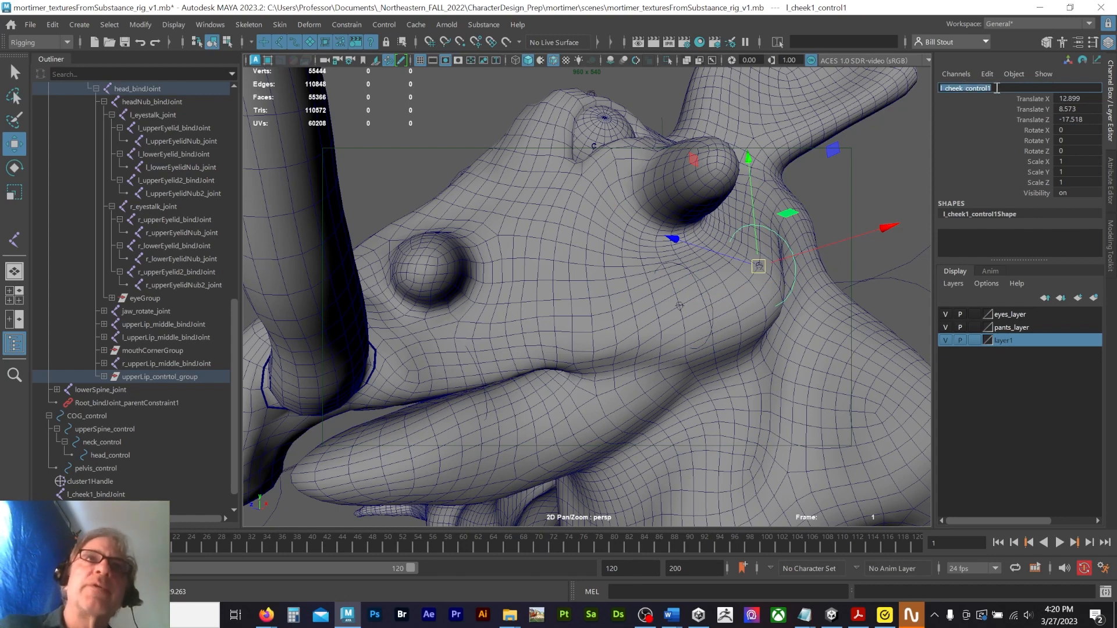
pyautogui.press('Return')
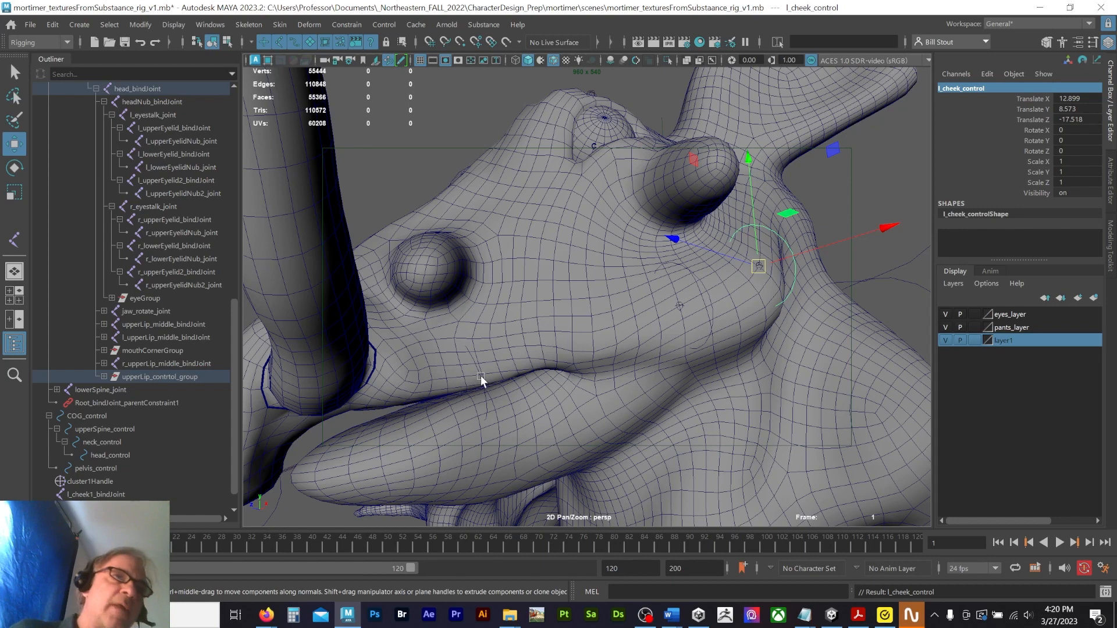
# Step: Freeze the transformations of l_cheek1_control and l_cheek_control together
pyautogui.click(711, 302)
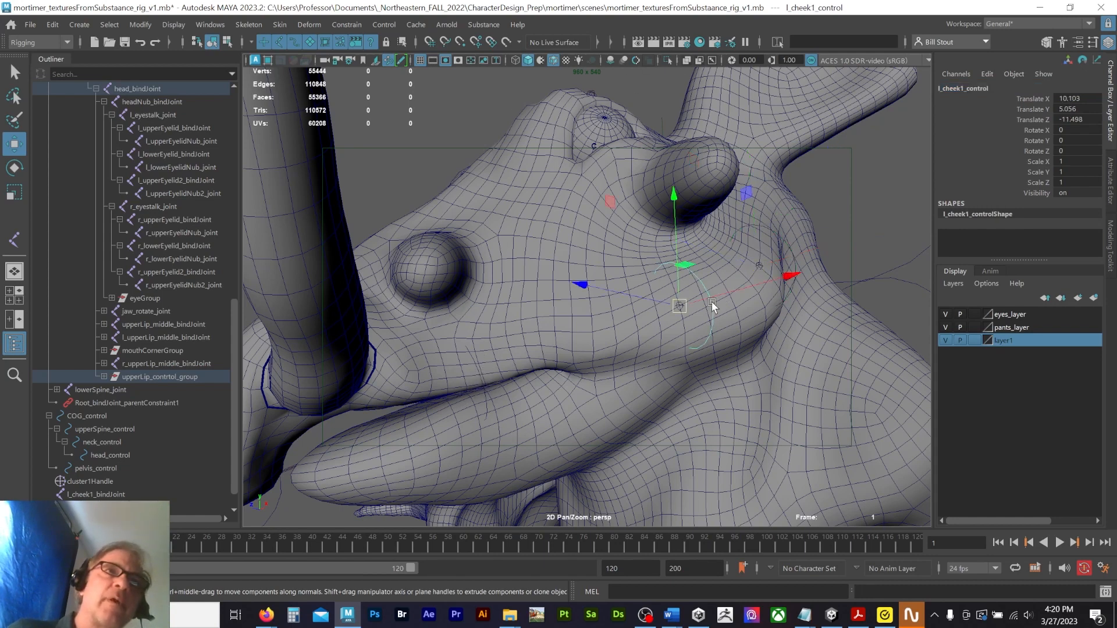
pyautogui.keyDown('shift'); pyautogui.click(788, 242); pyautogui.keyUp('shift')
pyautogui.click(139, 24)
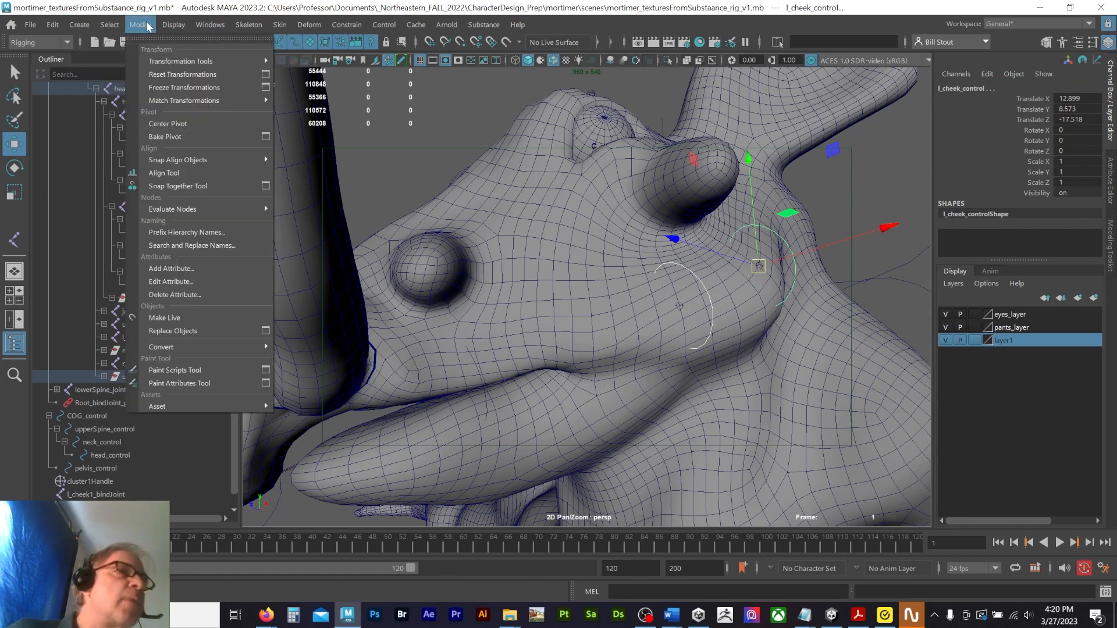
pyautogui.click(169, 74)
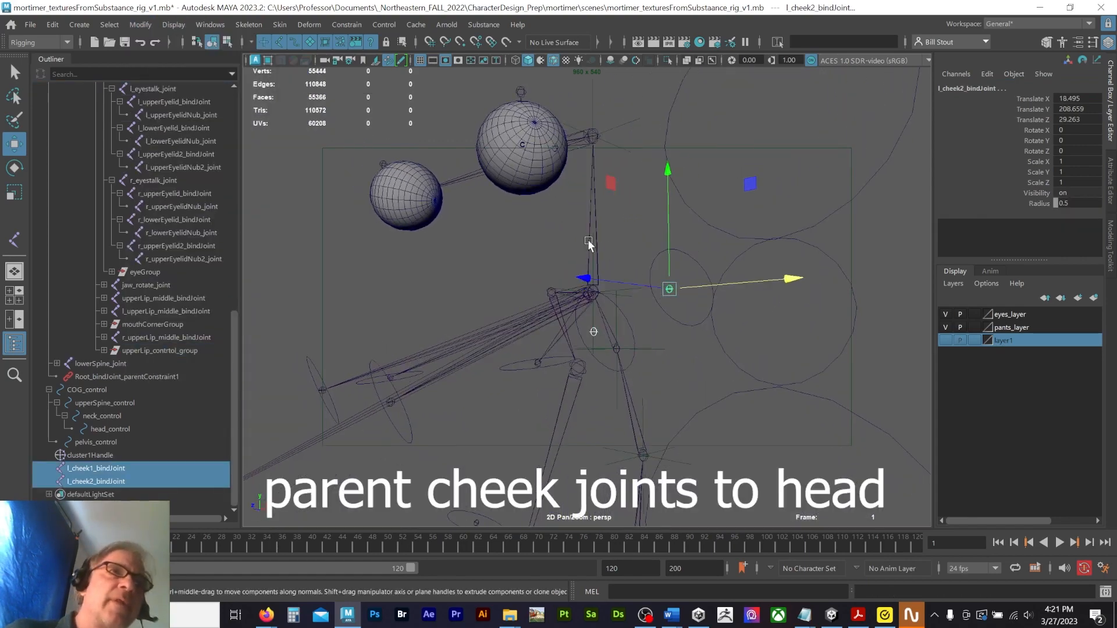
# Step: Parent l_cheek1_bindJoint and l_cheek2_bindJoint to head_bindJoint
pyautogui.keyDown('shift'); pyautogui.click(597, 245); pyautogui.keyUp('shift')
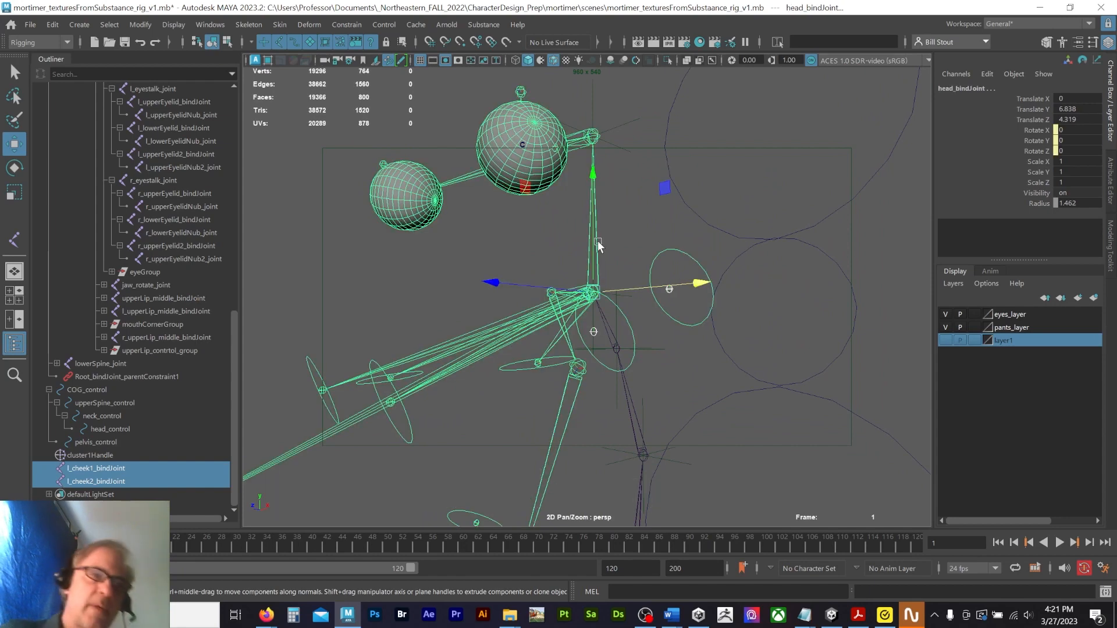
pyautogui.press('p')
pyautogui.keyDown('alt'); pyautogui.moveTo(598, 242); pyautogui.dragTo(633, 232); pyautogui.keyUp('alt')
# Step: Parent-constrain l_cheek1_bindJoint to l_cheek1_control with Maintain offset on and all translate and rotate axes constrained
pyautogui.click(696, 361)
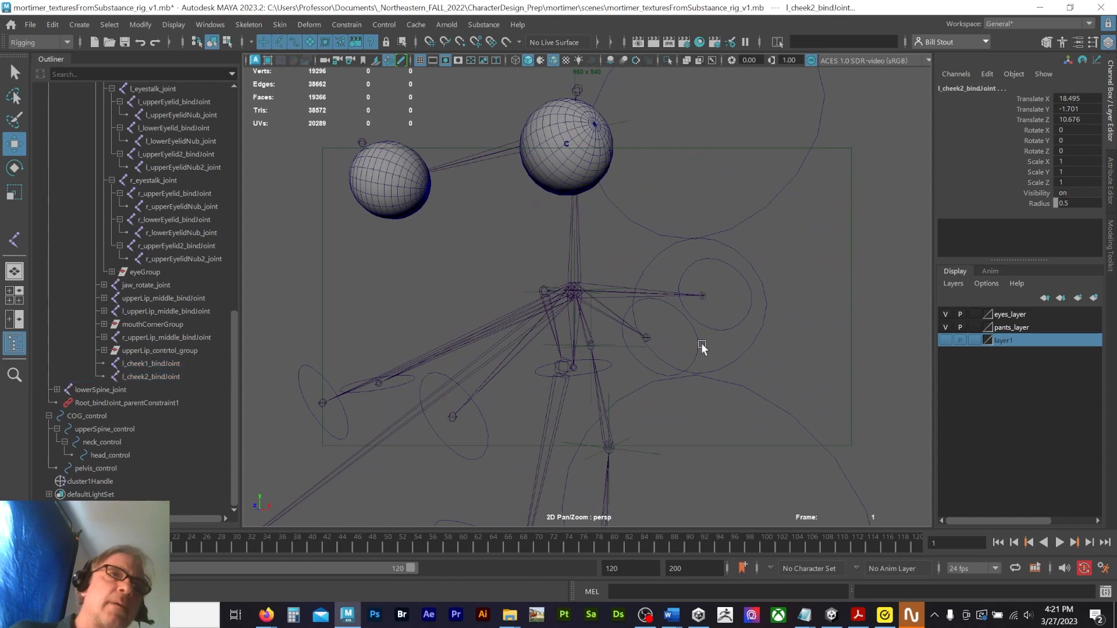
pyautogui.click(689, 348)
pyautogui.keyDown('alt'); pyautogui.moveTo(678, 352); pyautogui.dragTo(745, 356, button='right'); pyautogui.keyUp('alt')
pyautogui.keyDown('shift'); pyautogui.click(671, 352); pyautogui.keyUp('shift')
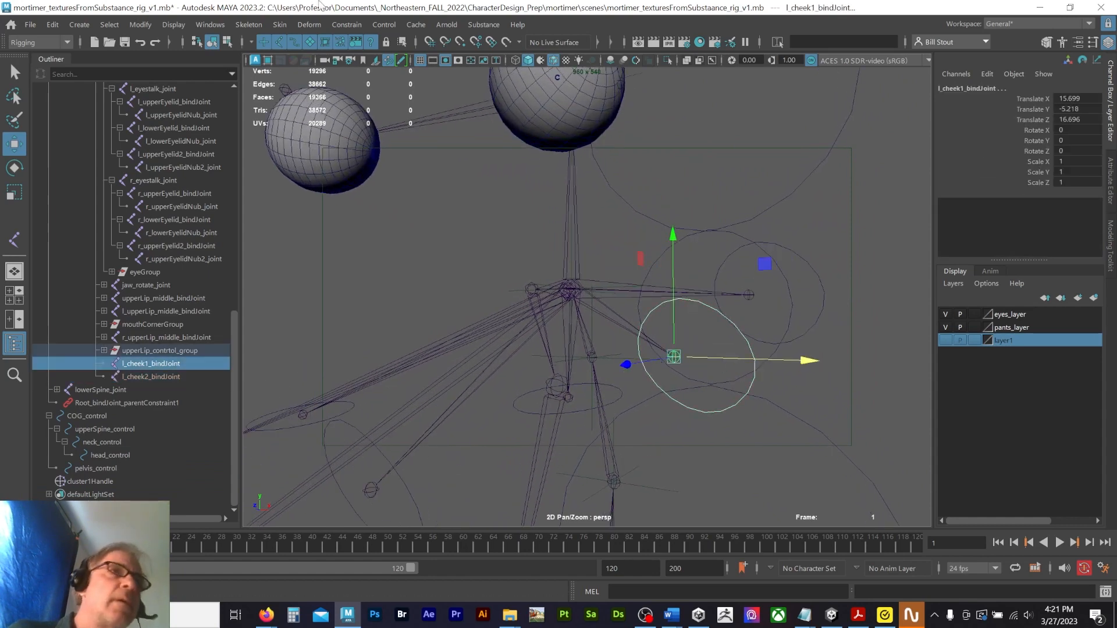
pyautogui.click(346, 24)
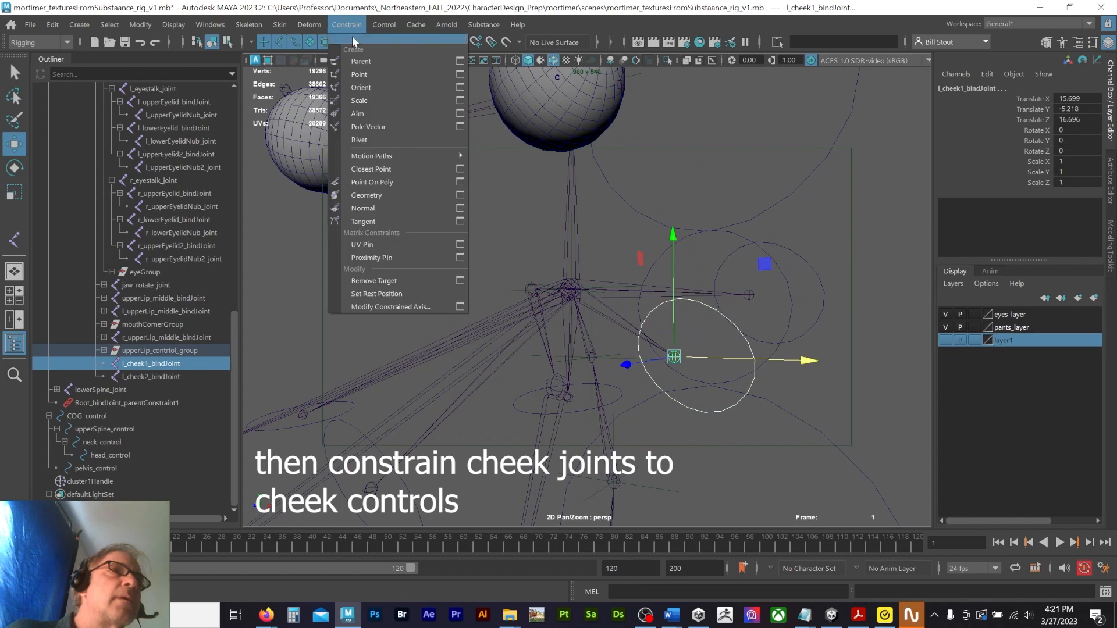
pyautogui.click(459, 60)
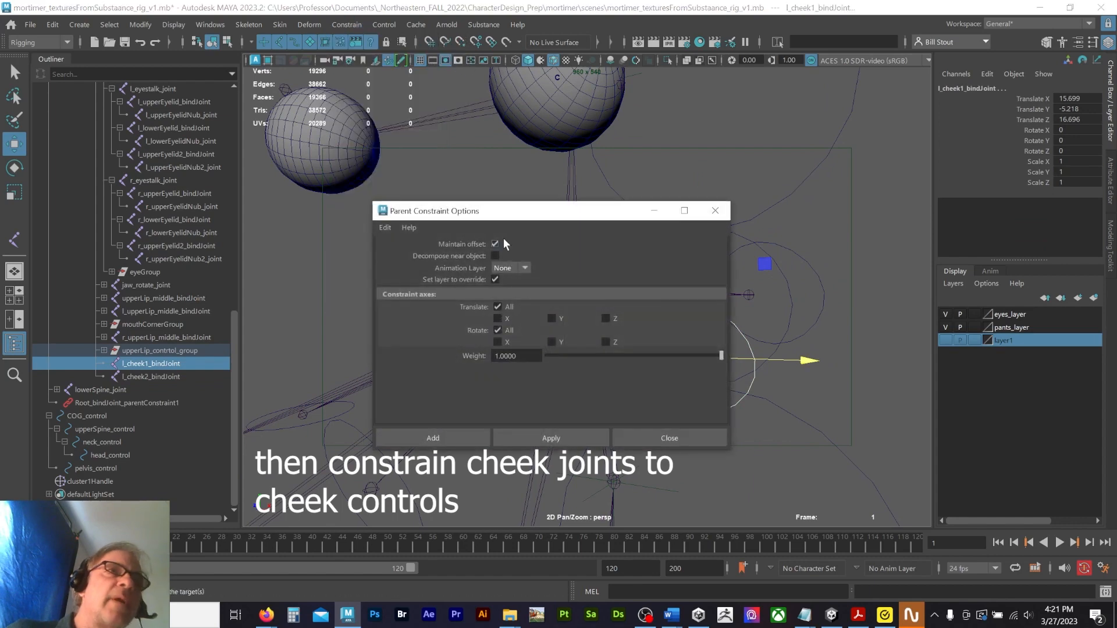
pyautogui.click(428, 438)
# Step: Parent-constrain l_cheek2_bindJoint to l_cheek_control with the same constraint options
pyautogui.click(864, 275)
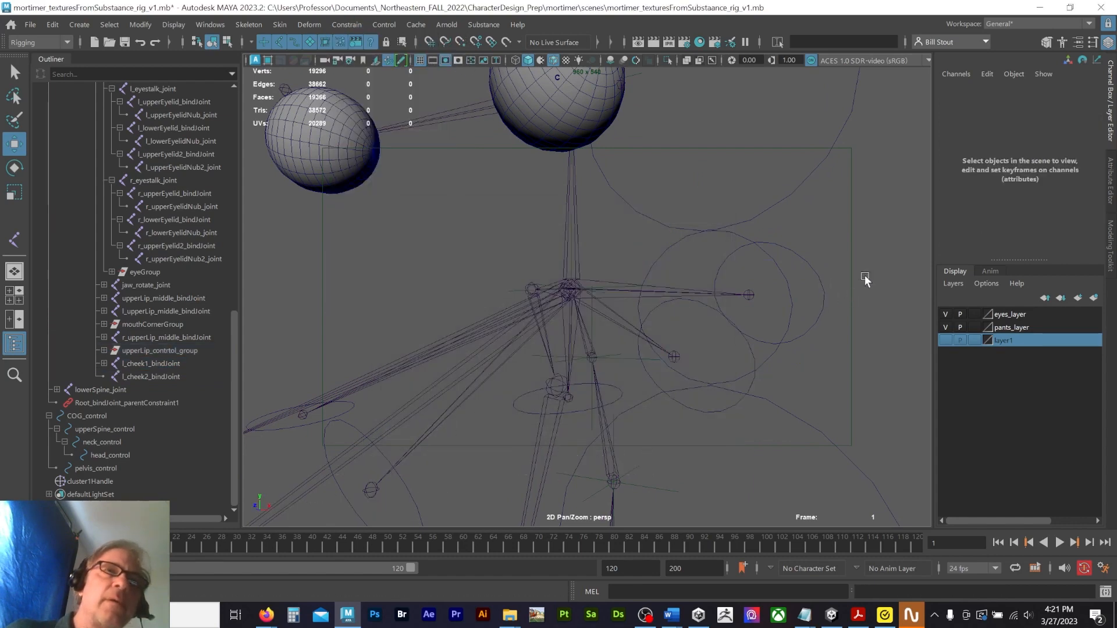
pyautogui.keyDown('alt'); pyautogui.moveTo(865, 275); pyautogui.dragTo(851, 296); pyautogui.keyUp('alt')
pyautogui.click(739, 382)
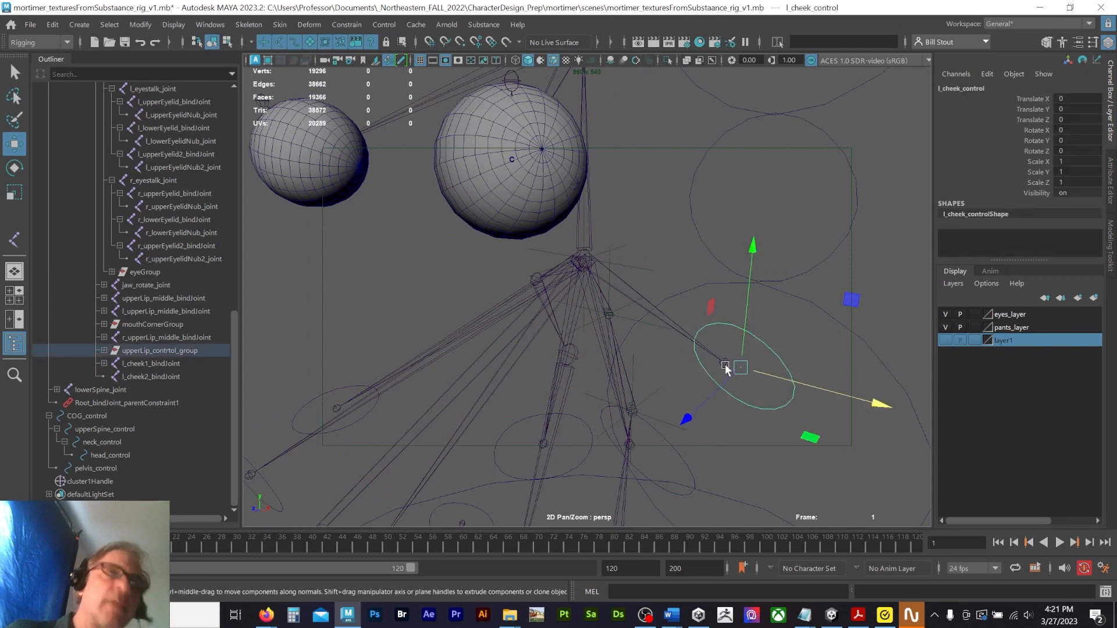
pyautogui.press('q')
pyautogui.click(727, 362)
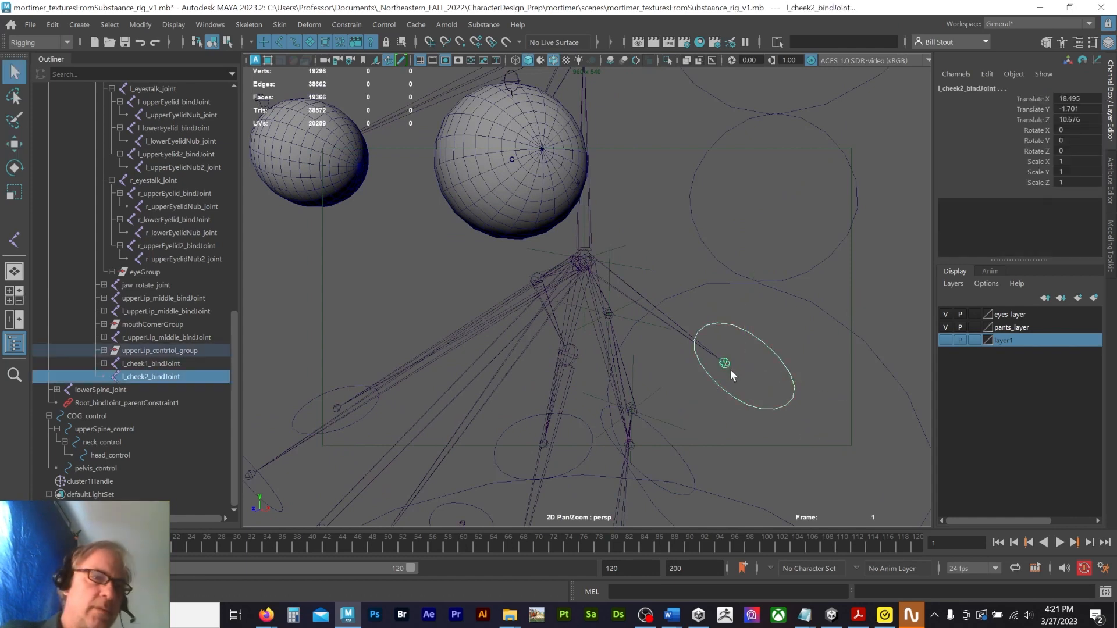
pyautogui.press('g')
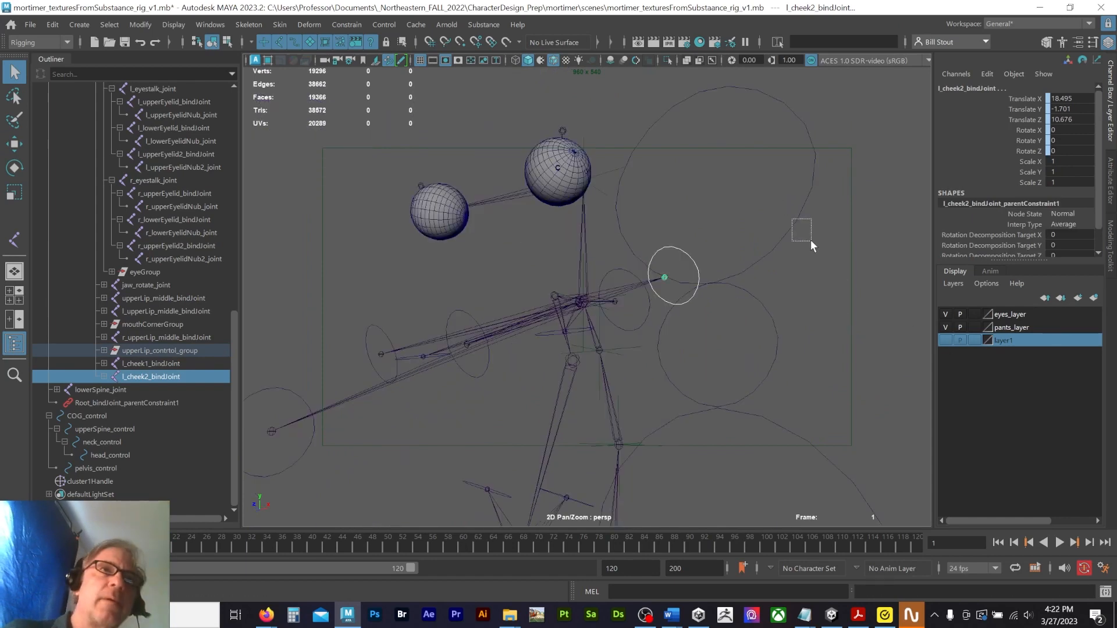
# Step: Rotate head_control to test how the cheek joints and controls follow, undo the rotation and clear the selection
pyautogui.moveTo(811, 240); pyautogui.dragTo(812, 242)
pyautogui.keyDown('alt'); pyautogui.moveTo(808, 244); pyautogui.dragTo(752, 301, button='right'); pyautogui.keyUp('alt')
pyautogui.press('e')
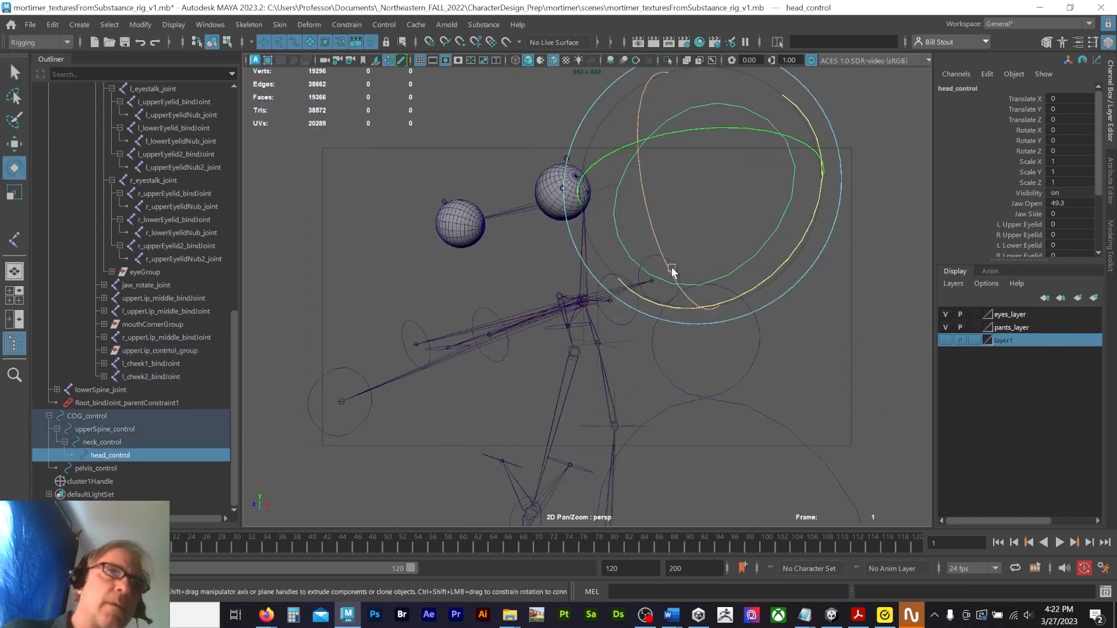
pyautogui.moveTo(671, 267); pyautogui.dragTo(700, 333)
pyautogui.hotkey('ctrl', 'z')
pyautogui.click(842, 331)
pyautogui.keyDown('alt'); pyautogui.moveTo(842, 330); pyautogui.dragTo(711, 300, button='right'); pyautogui.keyUp('alt')
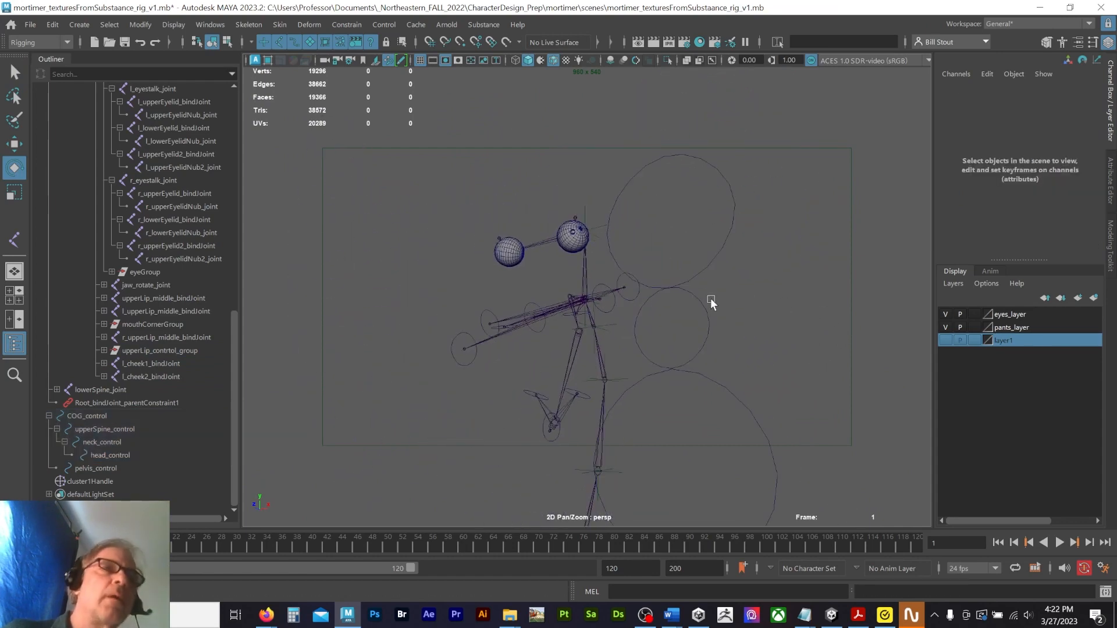
# Step: Mirror l_cheek1_bindJoint across YZ with the Behavior function, replacing l_ with r_ in the name
pyautogui.keyDown('alt'); pyautogui.moveTo(711, 298); pyautogui.dragTo(756, 314); pyautogui.keyUp('alt')
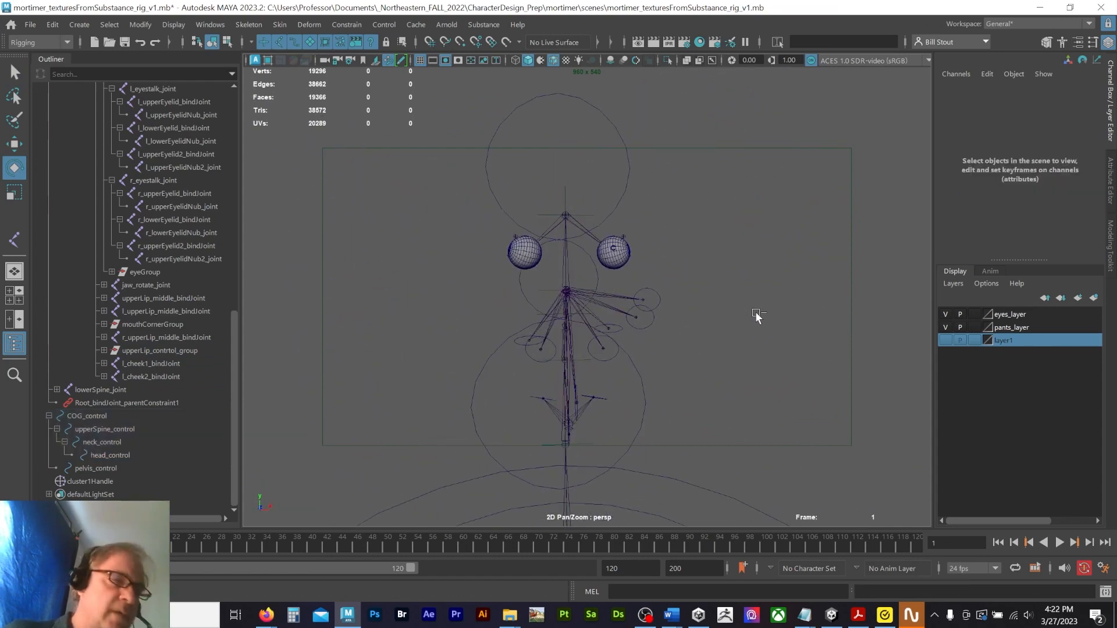
pyautogui.keyDown('alt'); pyautogui.moveTo(707, 307); pyautogui.dragTo(793, 306, button='right'); pyautogui.keyUp('alt')
pyautogui.moveTo(633, 287); pyautogui.dragTo(626, 313)
pyautogui.press('q')
pyautogui.keyDown('alt'); pyautogui.moveTo(655, 319); pyautogui.dragTo(675, 330, button='right'); pyautogui.keyUp('alt')
pyautogui.click(675, 332)
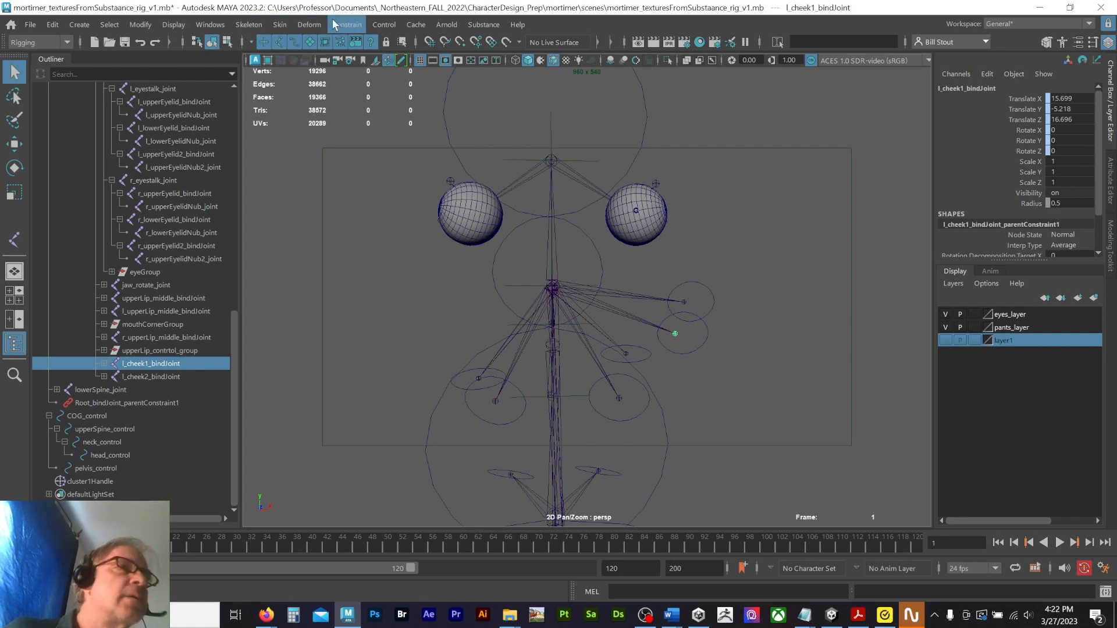
pyautogui.click(248, 25)
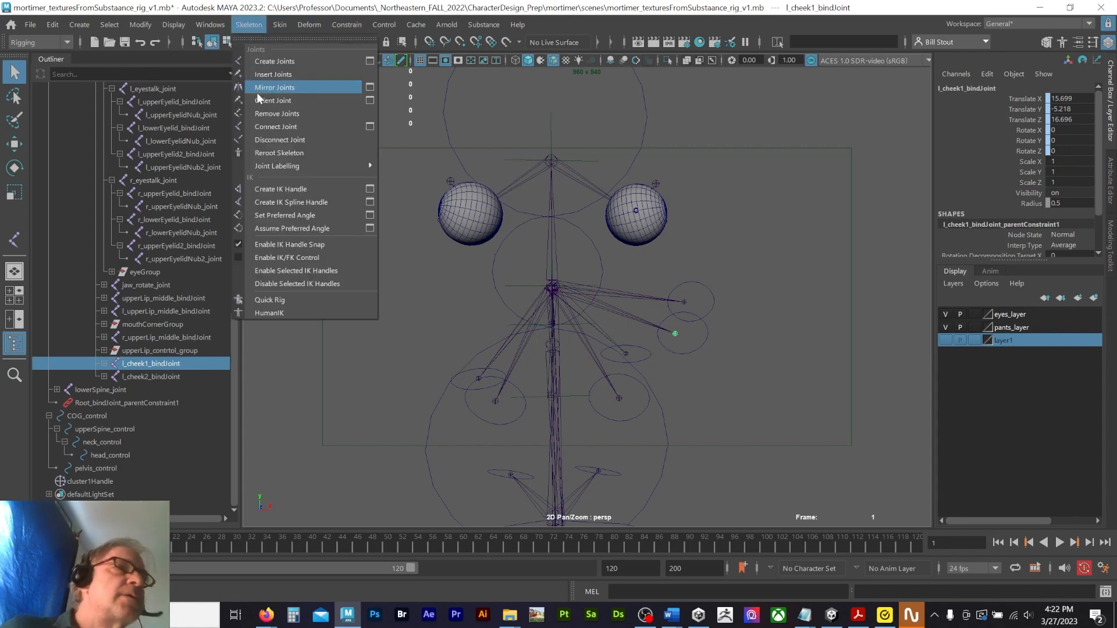
pyautogui.click(370, 87)
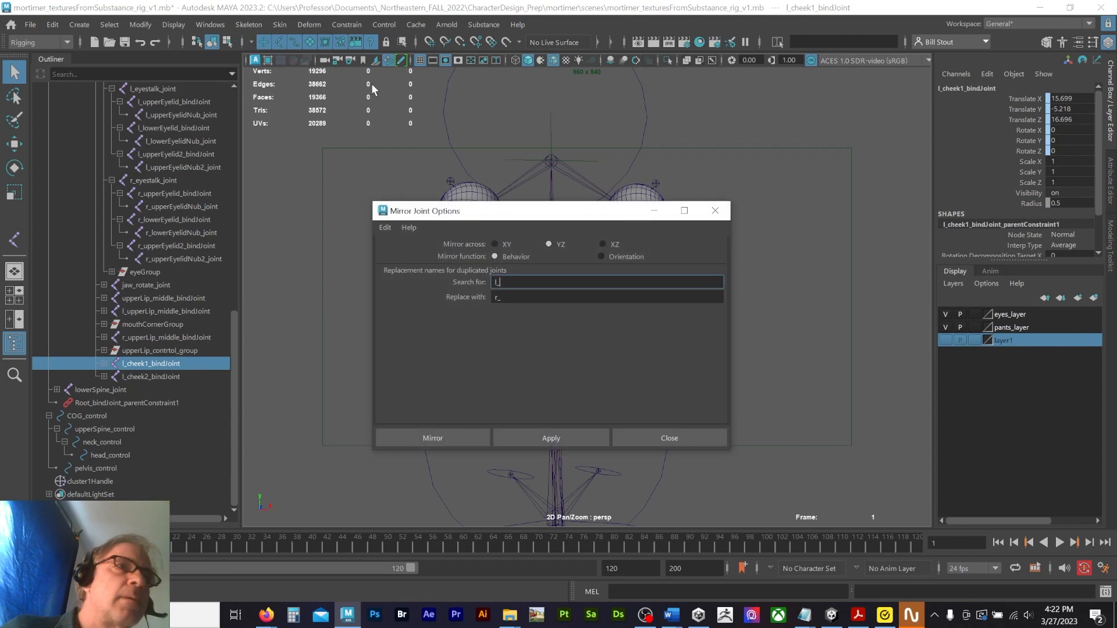
pyautogui.click(542, 436)
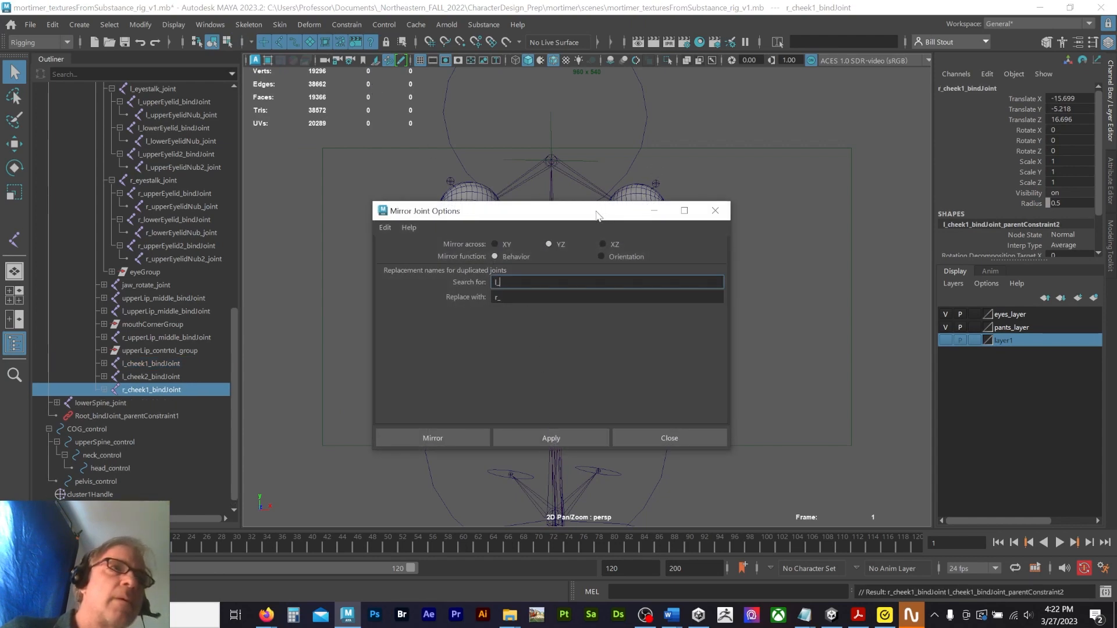
# Step: Mirror l_cheek2_bindJoint across YZ with the same Behavior and l_ to r_ naming settings, and close the mirror options
pyautogui.moveTo(597, 216); pyautogui.dragTo(595, 420)
pyautogui.click(684, 302)
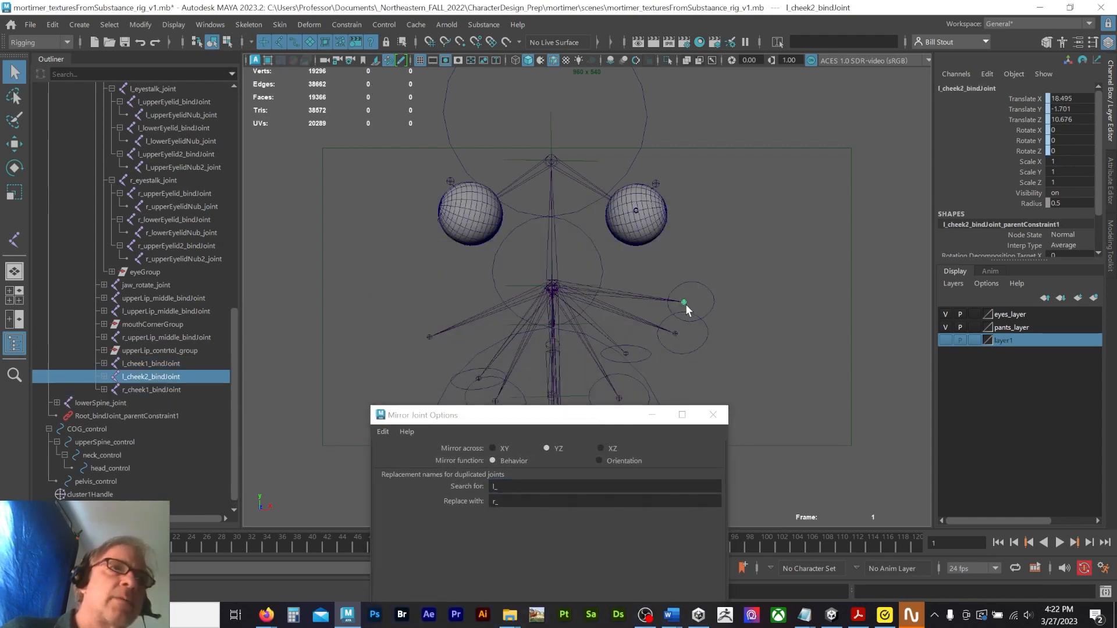
pyautogui.moveTo(547, 414); pyautogui.dragTo(810, 316)
pyautogui.click(750, 389)
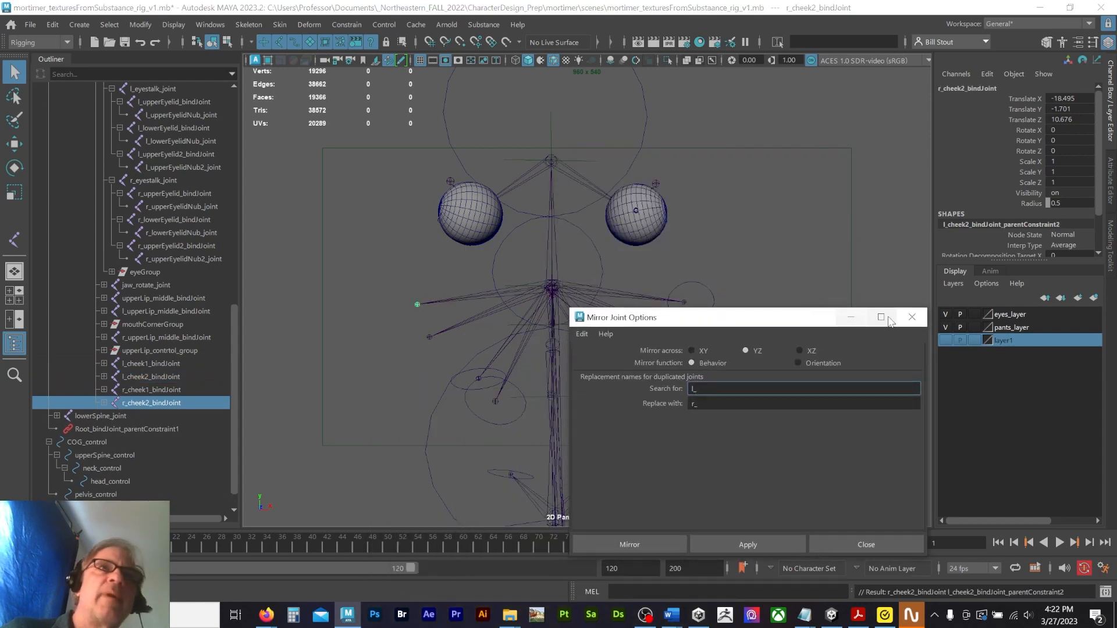
pyautogui.click(914, 316)
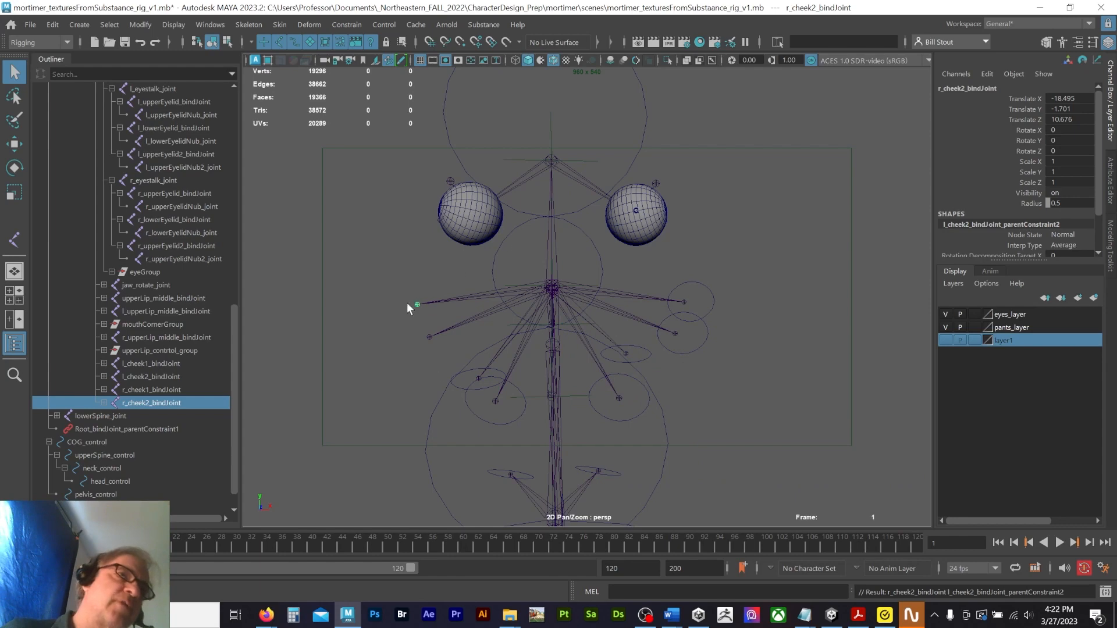
# Step: Turn on the visibility of layer1 to show the creature's body mesh
pyautogui.keyDown('alt'); pyautogui.moveTo(838, 275); pyautogui.dragTo(667, 267); pyautogui.keyUp('alt')
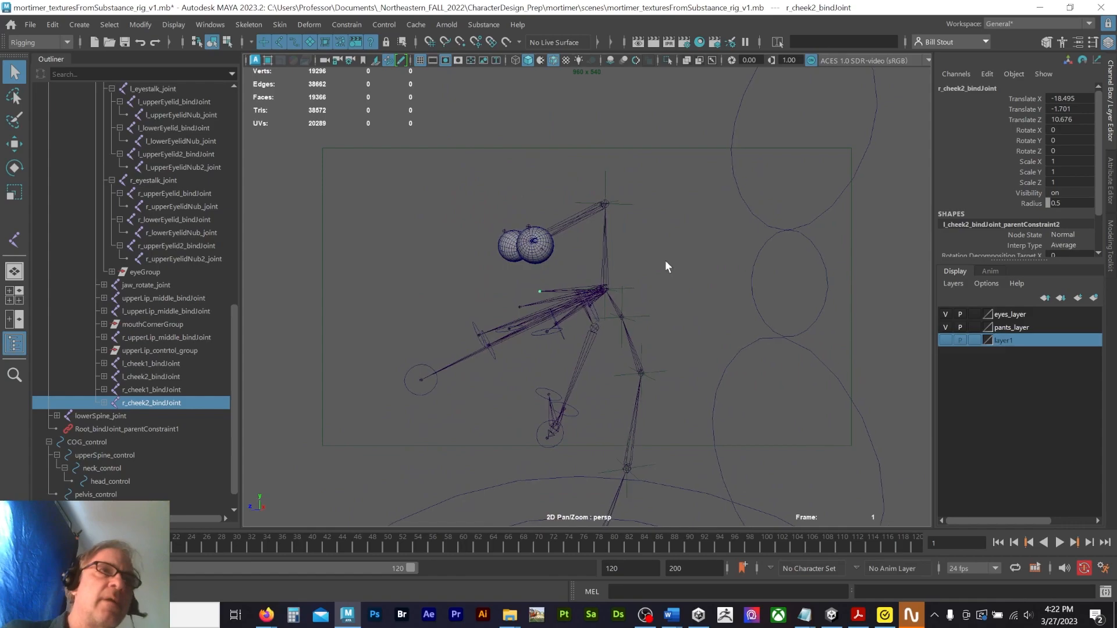
pyautogui.click(945, 341)
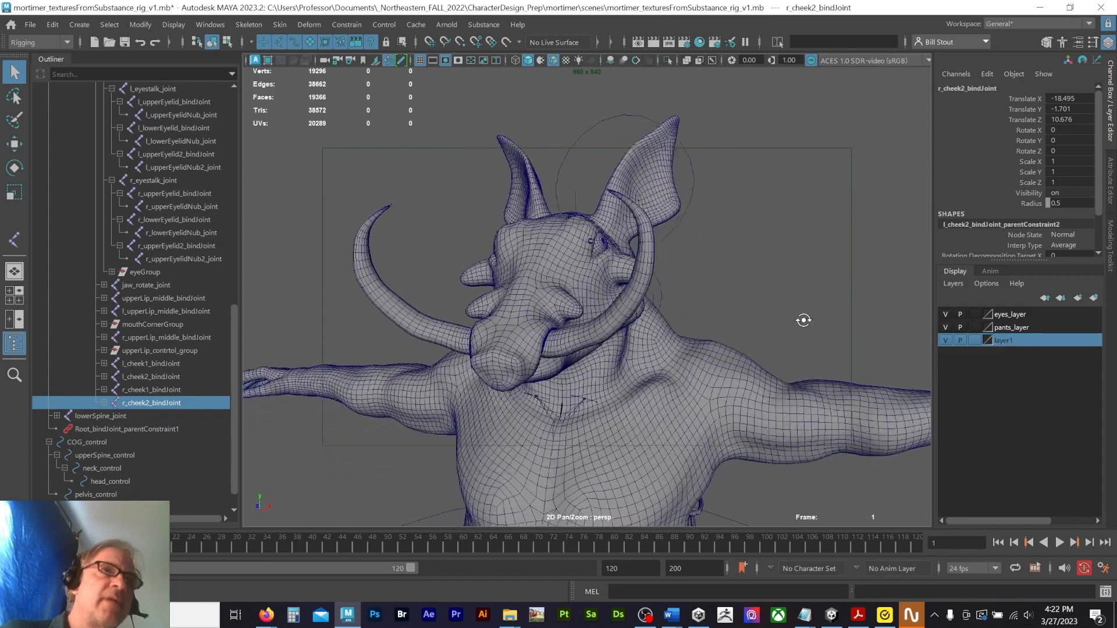